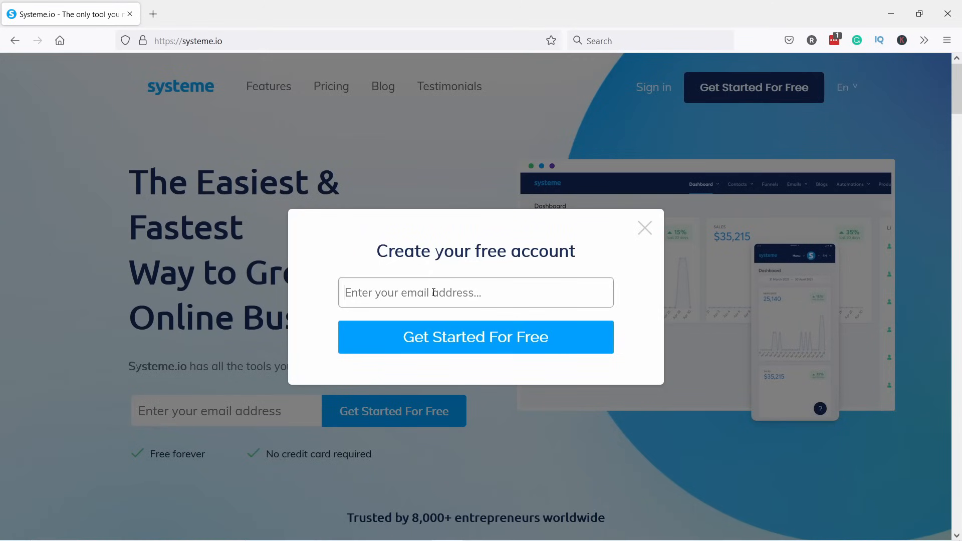
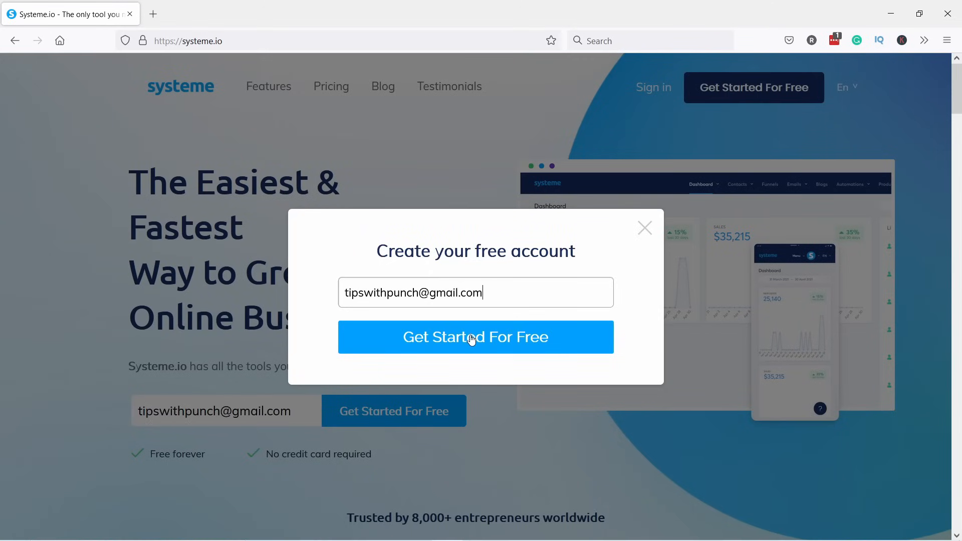
Sign up with the account e-mail address and follow the confirmation link in Gmail.
{"action": "left_click", "coordinate": [451, 338]}
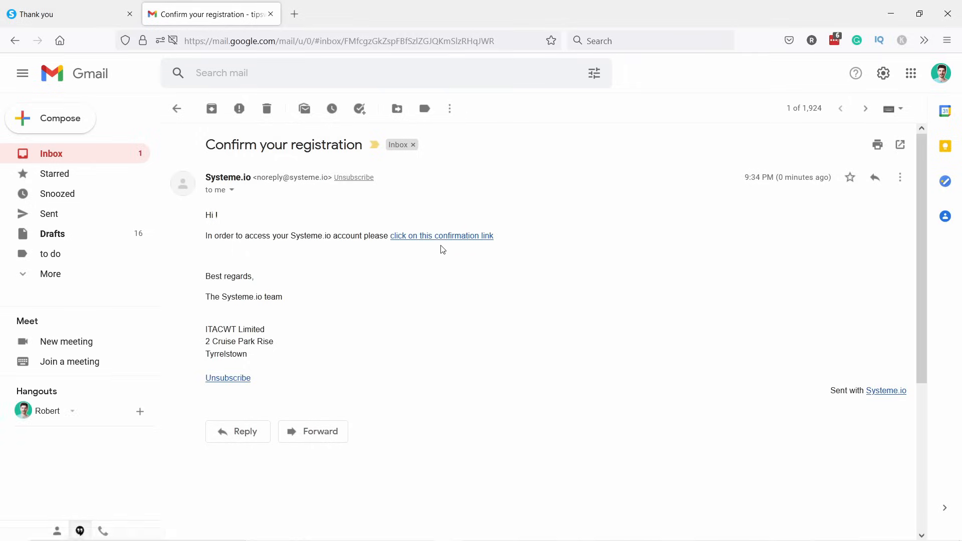
{"action": "left_click", "coordinate": [426, 236]}
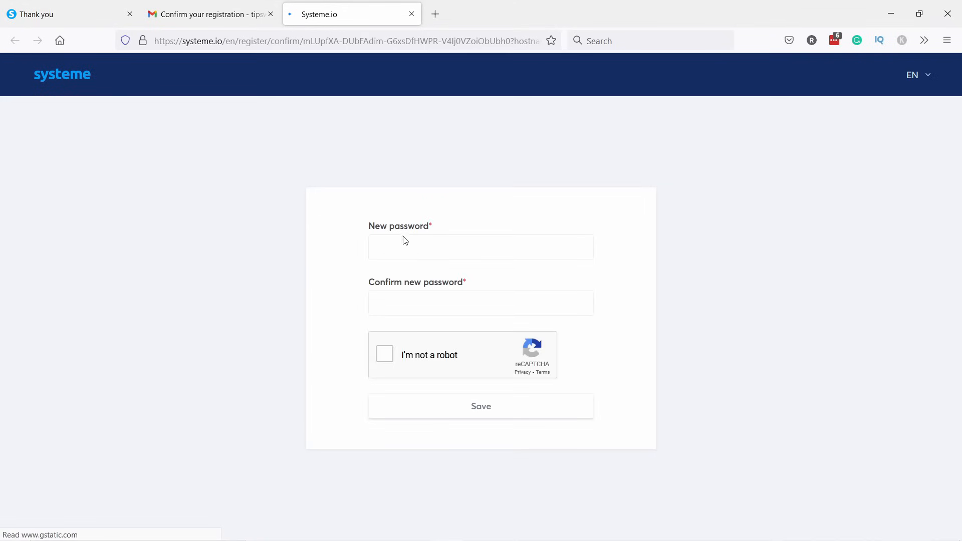
Enter the new password in both fields, pass the reCAPTCHA, and save.
{"action": "left_click", "coordinate": [461, 252]}
{"action": "key", "text": "ctrl+v"}
{"action": "key", "text": "Tab"}
{"action": "key", "text": "ctrl+v"}
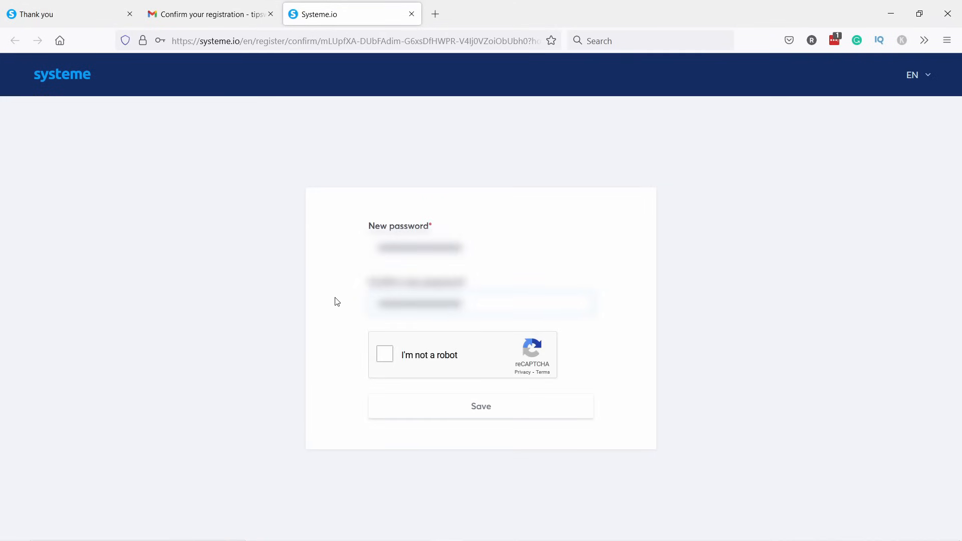
{"action": "left_click", "coordinate": [385, 357]}
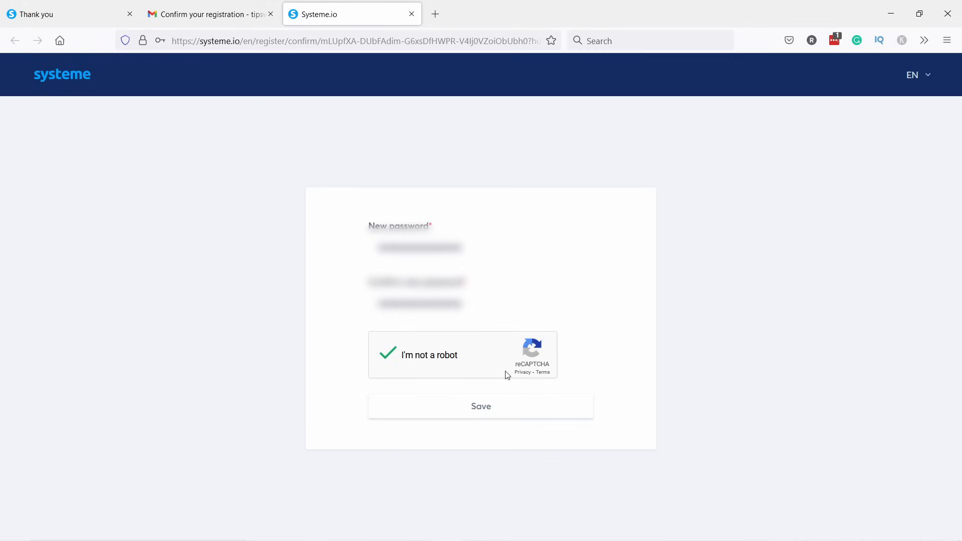
{"action": "left_click", "coordinate": [487, 412]}
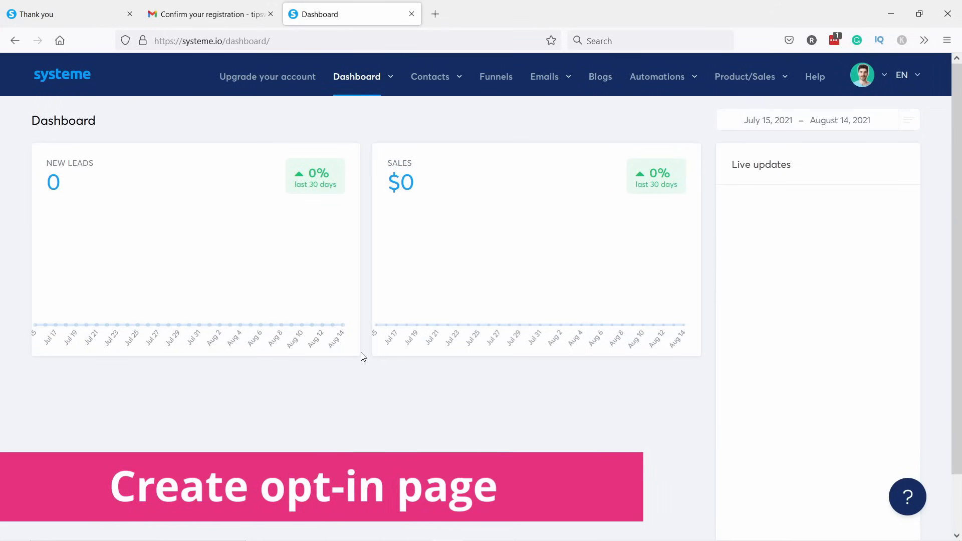
From the Funnels list, start a new funnel with + Create.
{"action": "left_click", "coordinate": [495, 79]}
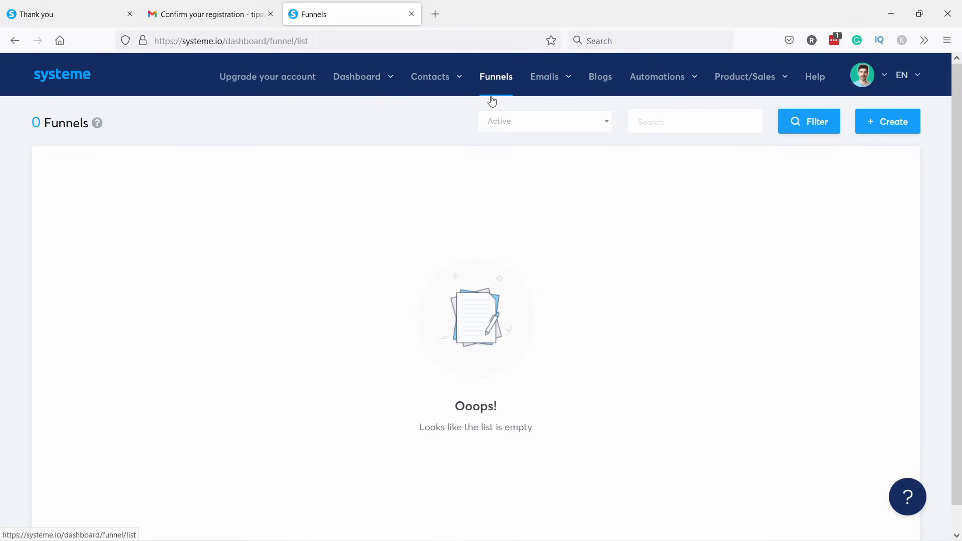
{"action": "mouse_move", "coordinate": [545, 78]}
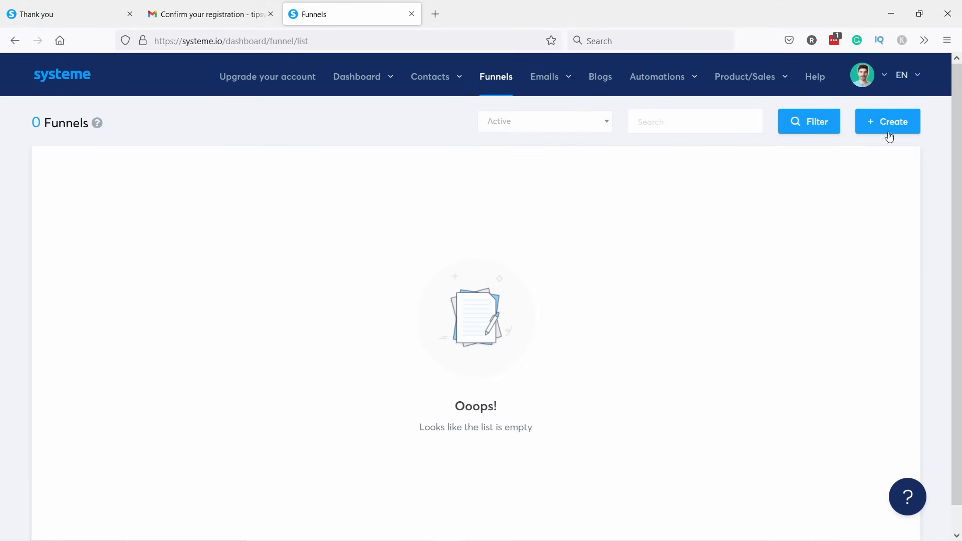
{"action": "left_click", "coordinate": [892, 121]}
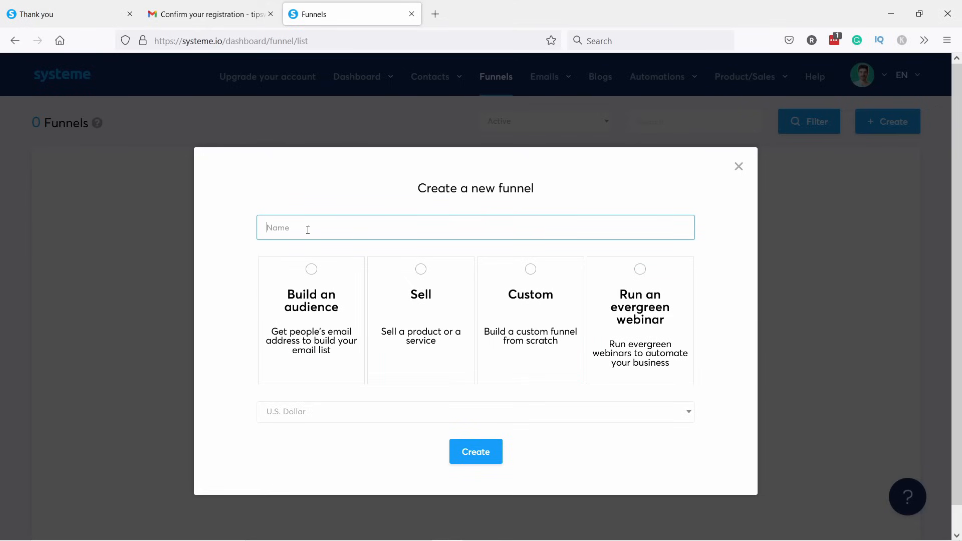
Create a Build an audience funnel named 'Get 25000 visitors book - funnel' in U.S. Dollar.
{"action": "left_click", "coordinate": [292, 229]}
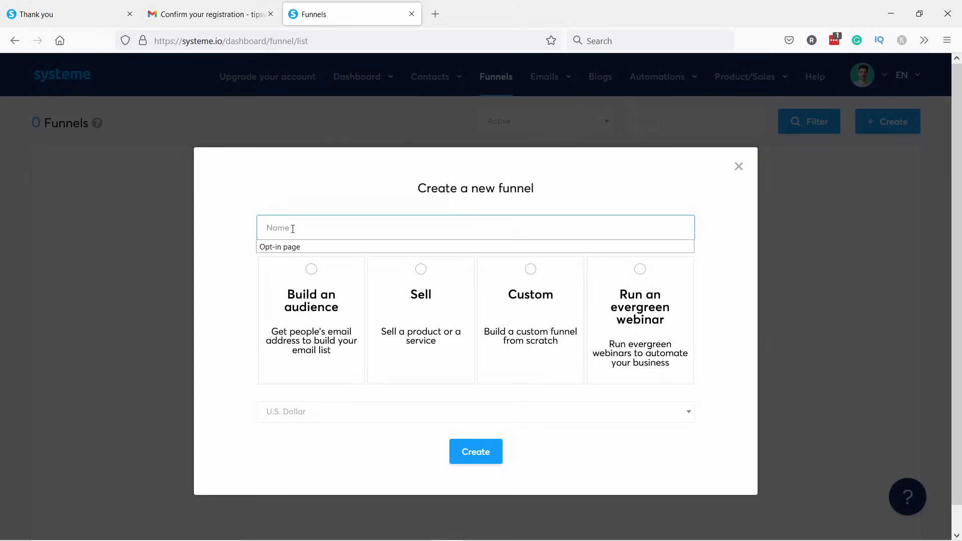
{"action": "type", "text": "Get 25000 visitors book - funnel"}
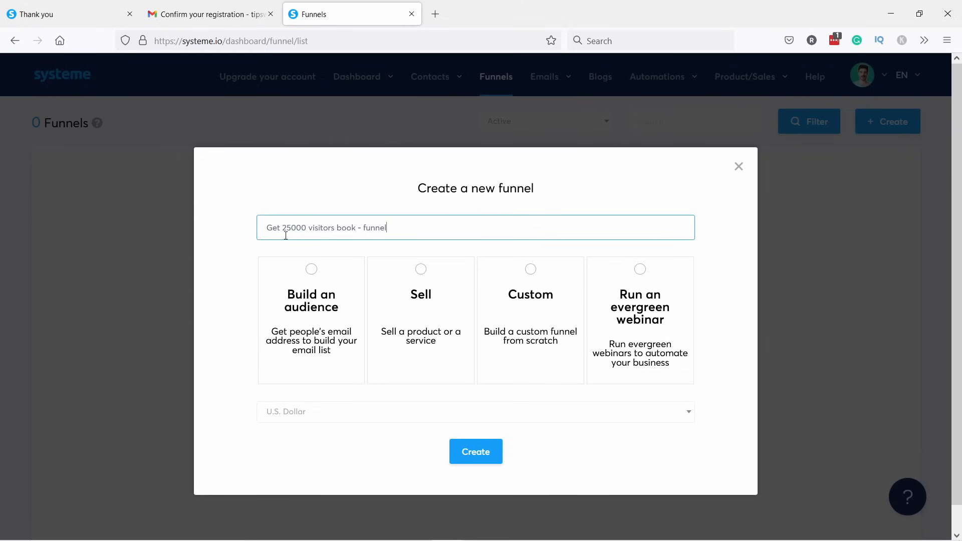
{"action": "left_click", "coordinate": [293, 286]}
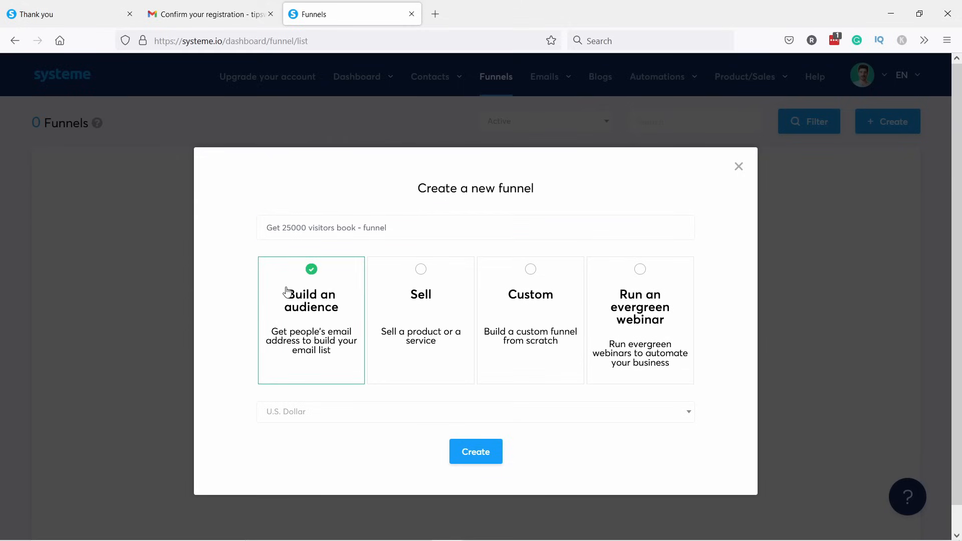
{"action": "left_click", "coordinate": [283, 411]}
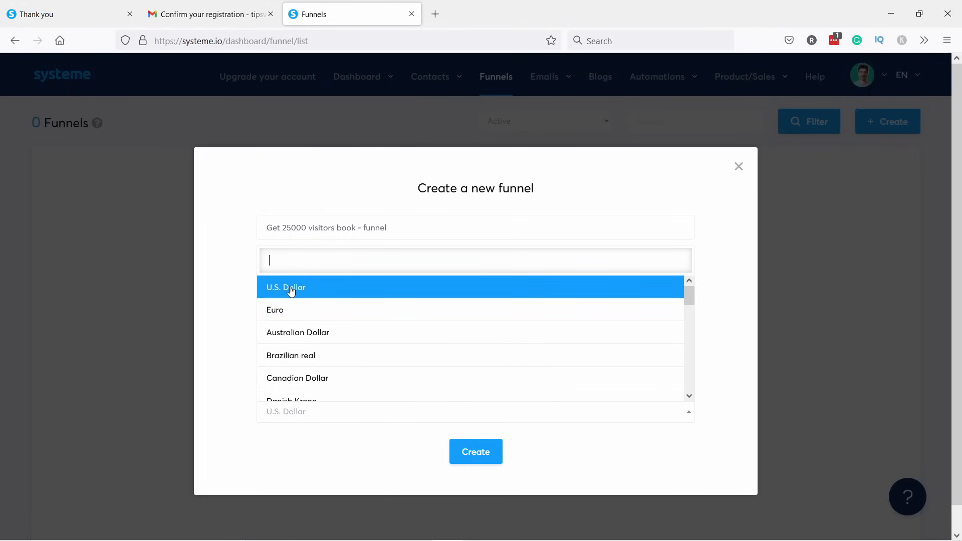
{"action": "scroll", "coordinate": [322, 328], "scroll_direction": "down", "scroll_amount": 3}
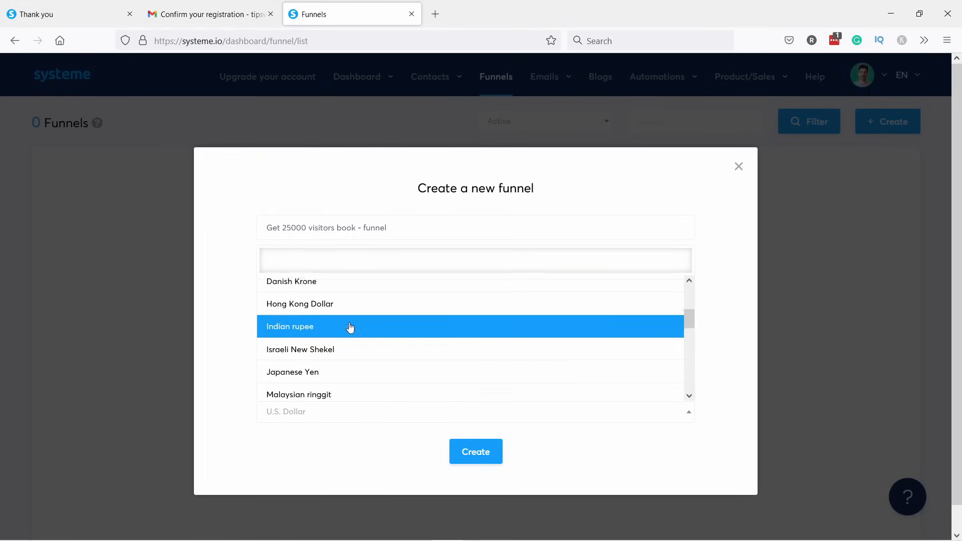
{"action": "scroll", "coordinate": [349, 327], "scroll_direction": "up", "scroll_amount": 3}
{"action": "left_click", "coordinate": [301, 287]}
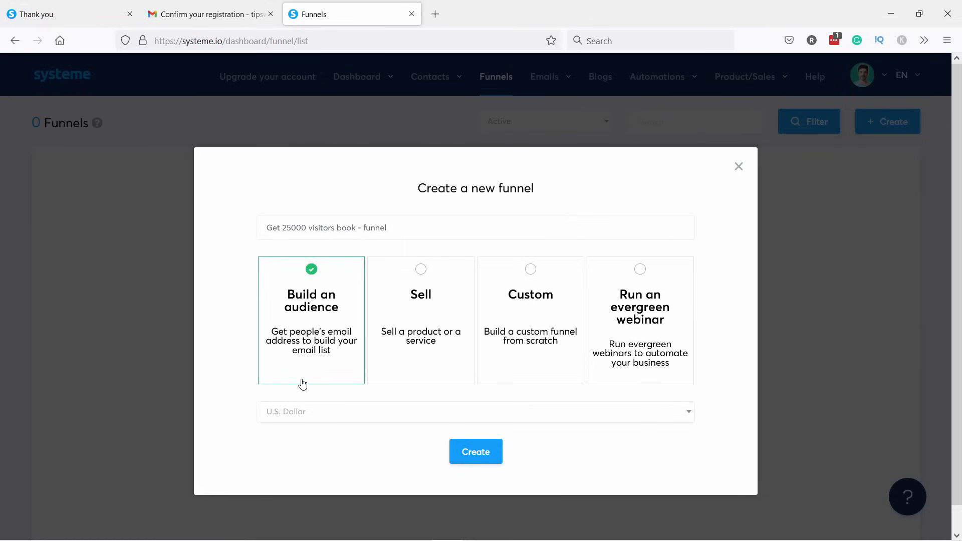
{"action": "left_click", "coordinate": [488, 455]}
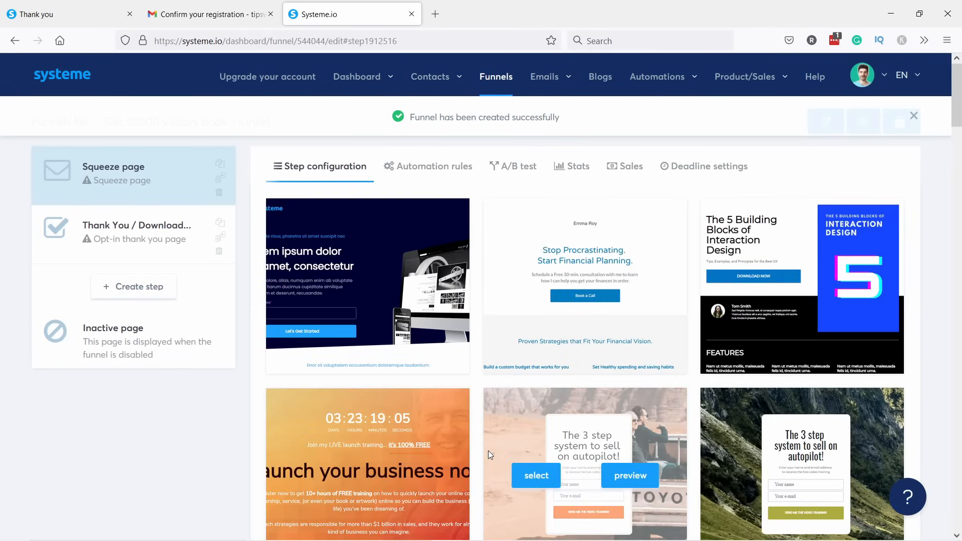
Browse the squeeze page template gallery and preview one candidate template.
{"action": "scroll", "coordinate": [435, 238], "scroll_direction": "down", "scroll_amount": 6}
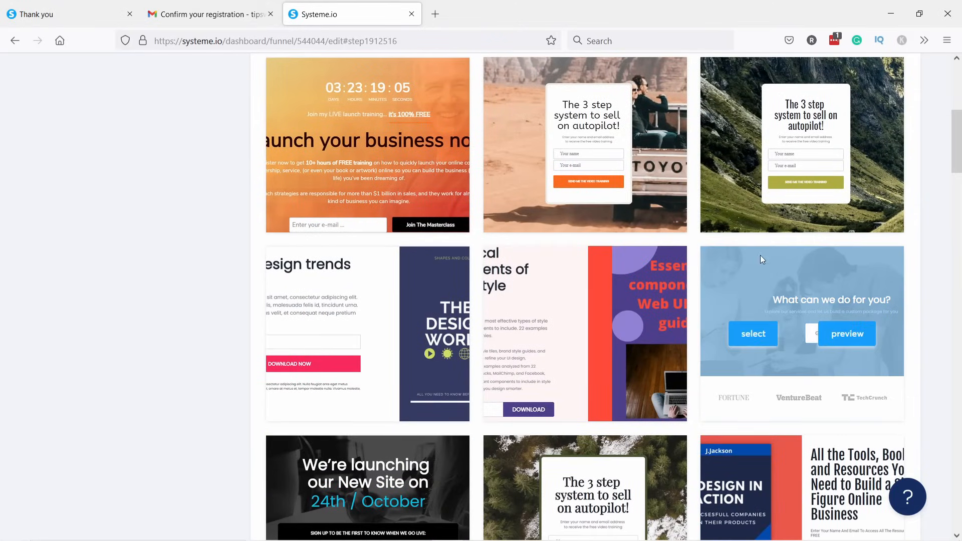
{"action": "scroll", "coordinate": [702, 252], "scroll_direction": "down", "scroll_amount": 4}
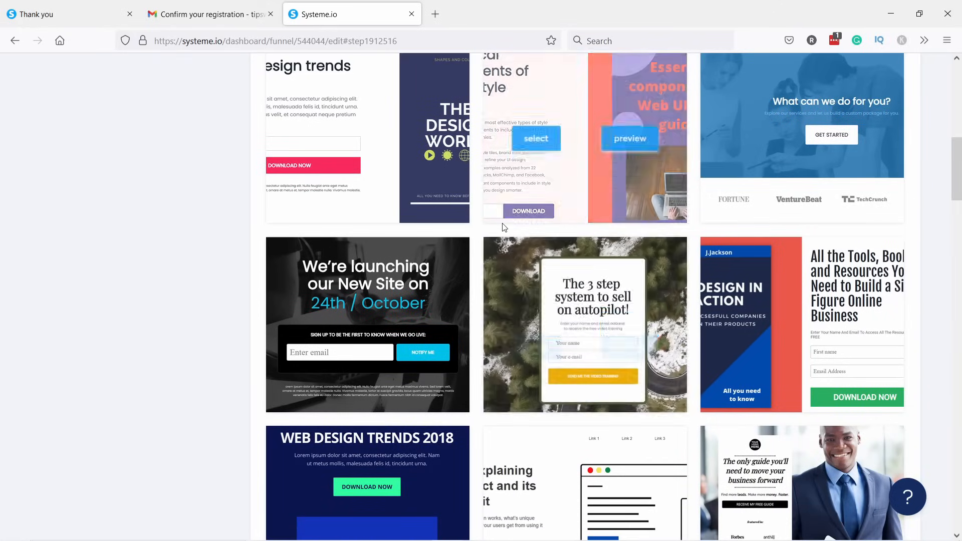
{"action": "scroll", "coordinate": [505, 221], "scroll_direction": "down", "scroll_amount": 4}
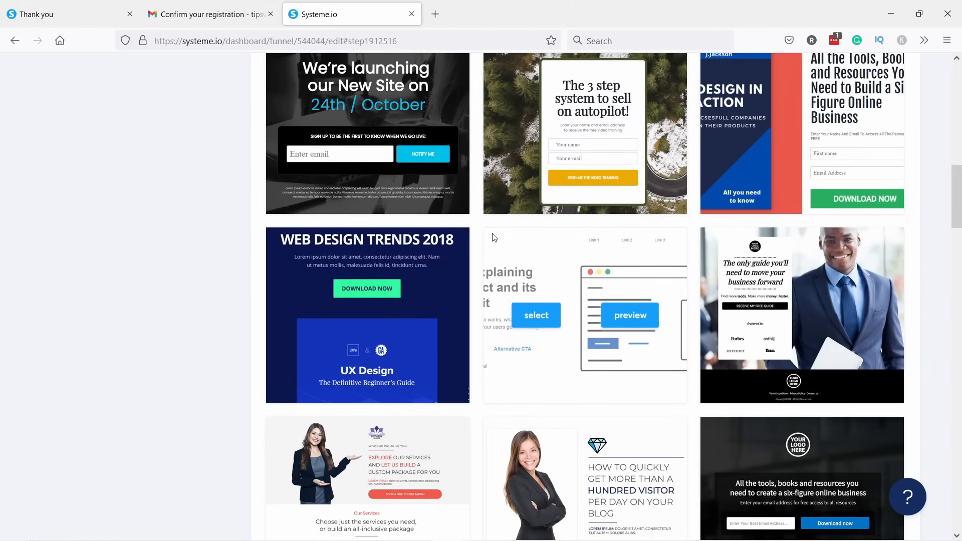
{"action": "scroll", "coordinate": [495, 230], "scroll_direction": "down", "scroll_amount": 4}
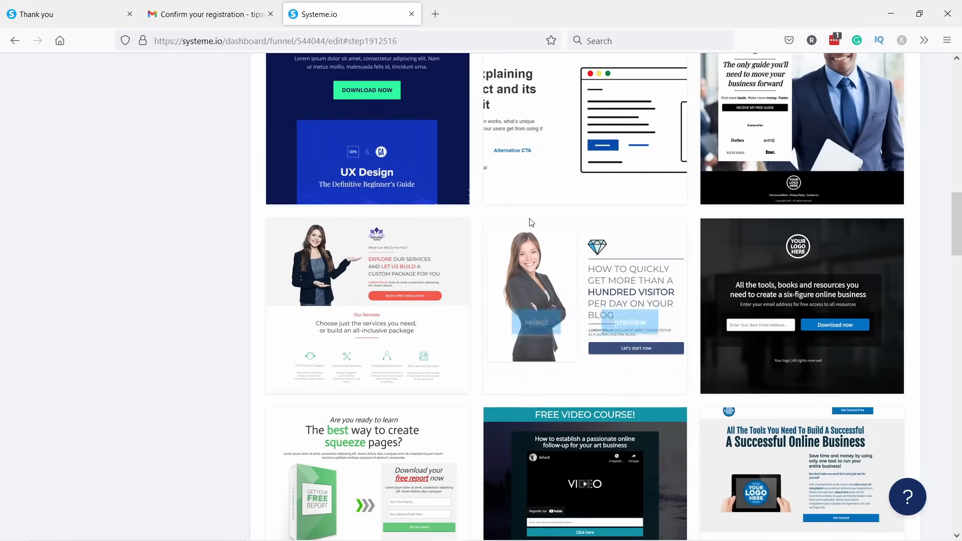
{"action": "scroll", "coordinate": [612, 208], "scroll_direction": "down", "scroll_amount": 7}
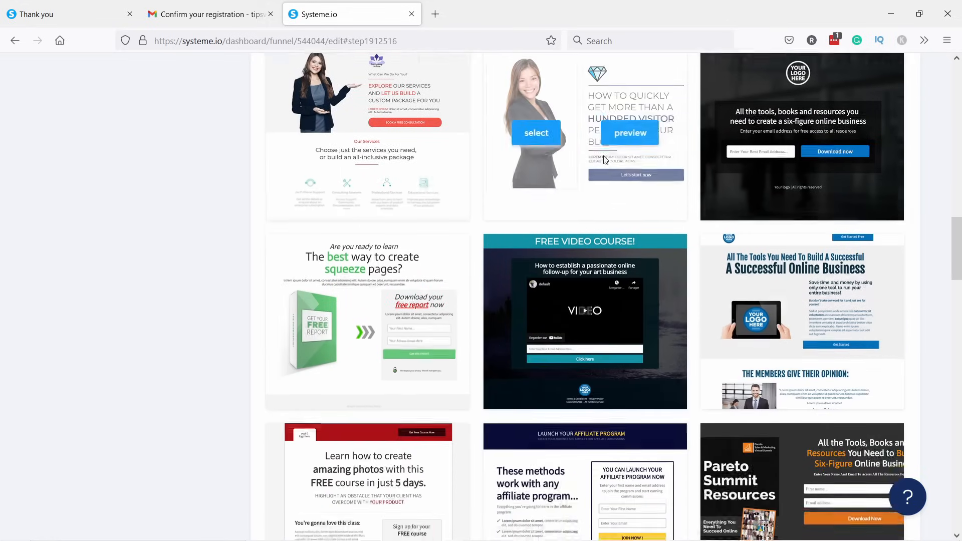
{"action": "scroll", "coordinate": [582, 83], "scroll_direction": "down", "scroll_amount": 10}
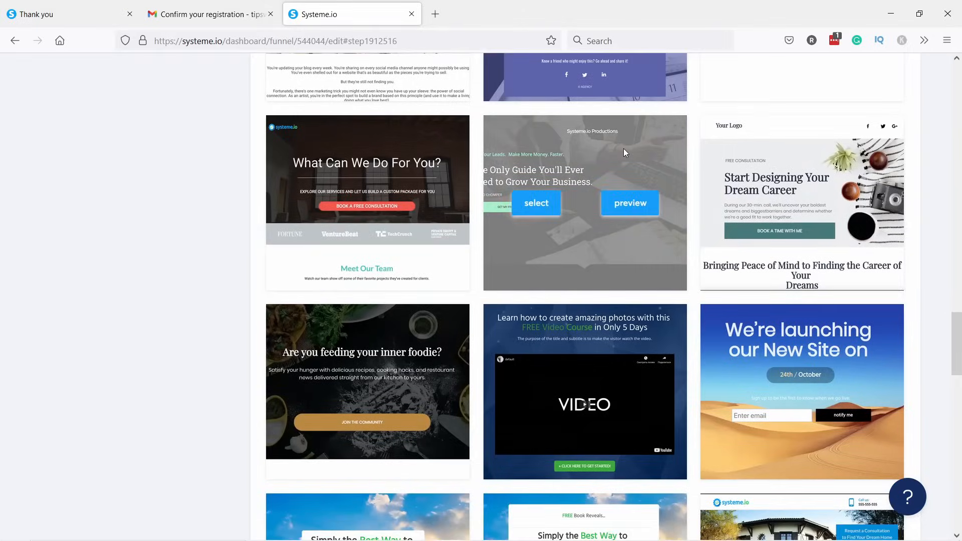
{"action": "left_click", "coordinate": [408, 205]}
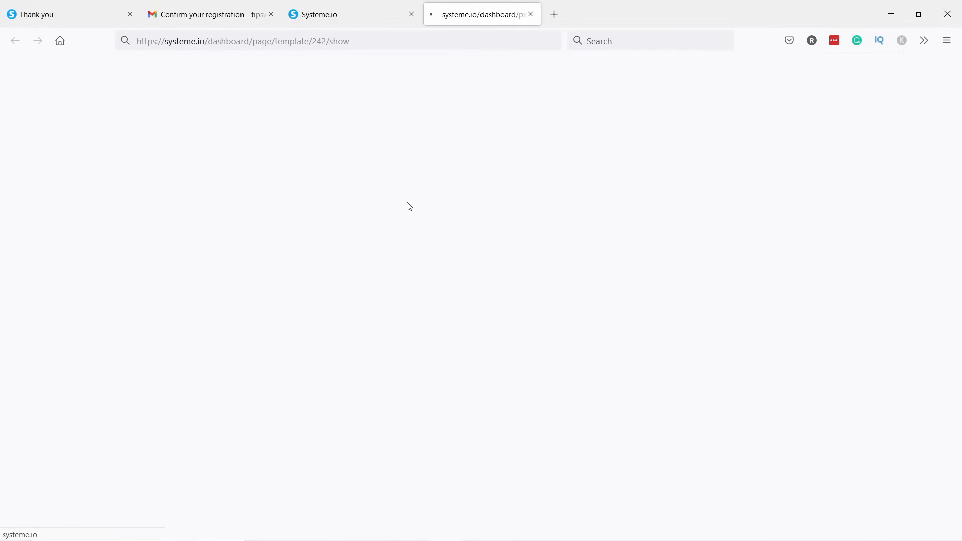
{"action": "scroll", "coordinate": [430, 215], "scroll_direction": "down", "scroll_amount": 8}
{"action": "scroll", "coordinate": [430, 215], "scroll_direction": "down", "scroll_amount": 20}
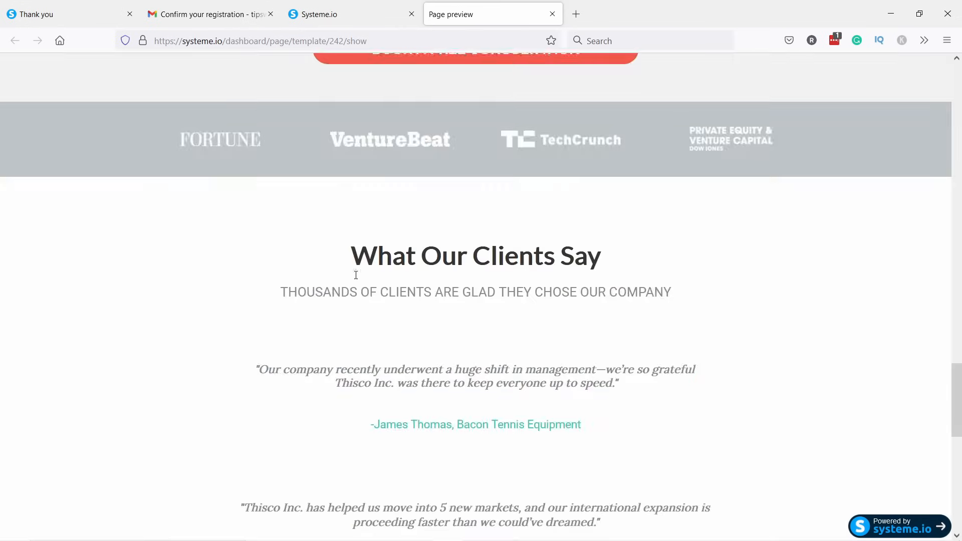
{"action": "scroll", "coordinate": [356, 276], "scroll_direction": "down", "scroll_amount": 10}
{"action": "left_click", "coordinate": [552, 14]}
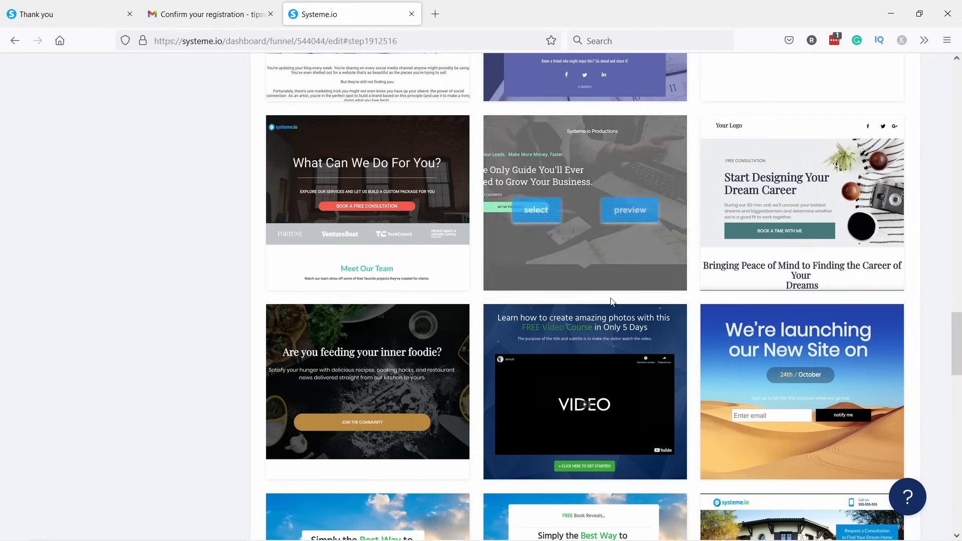
Select the chosen template for the squeeze page.
{"action": "scroll", "coordinate": [603, 299], "scroll_direction": "down", "scroll_amount": 4}
{"action": "scroll", "coordinate": [618, 272], "scroll_direction": "down", "scroll_amount": 3}
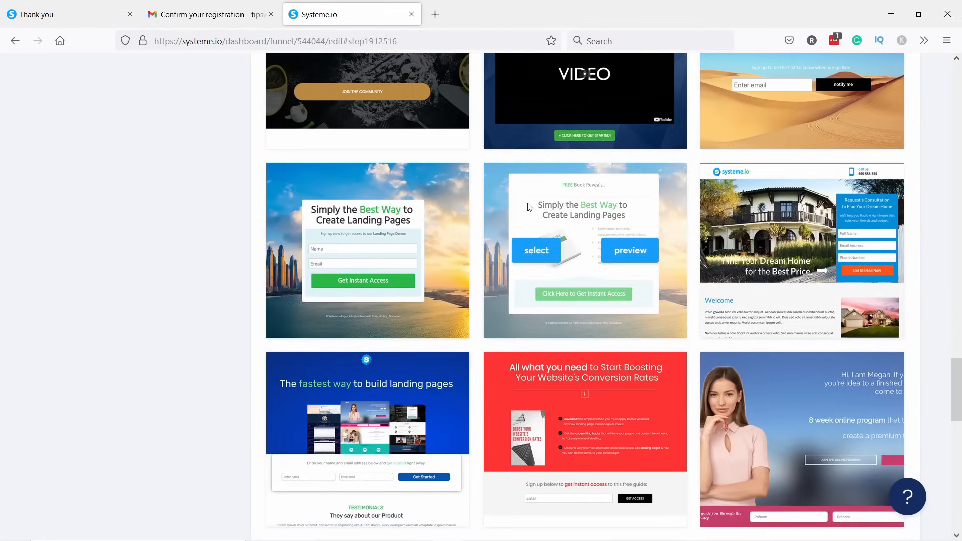
{"action": "left_click", "coordinate": [536, 251]}
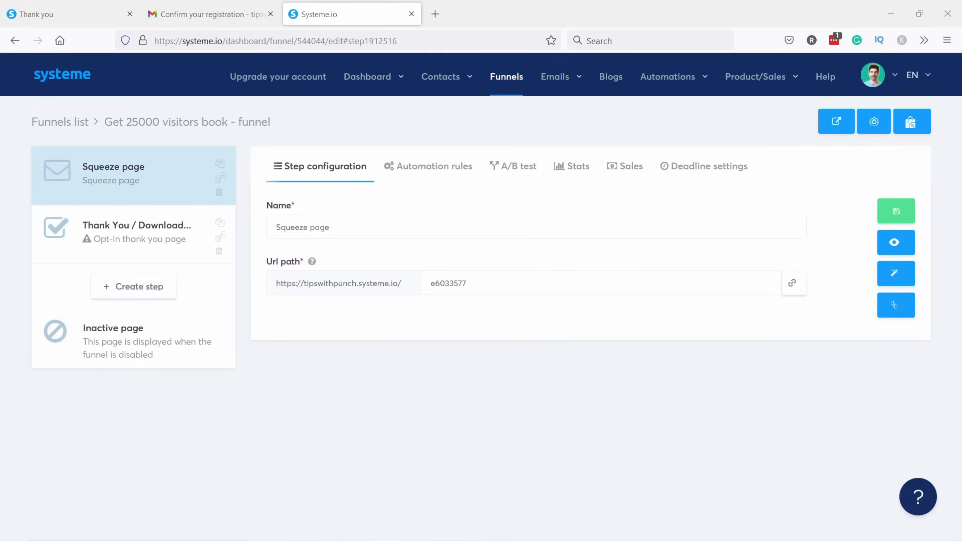
Rename the step 'Opt-in page' with URL path 'website-launch-checklist' and save.
{"action": "left_click_drag", "start_coordinate": [359, 227], "coordinate": [268, 226]}
{"action": "type", "text": "Opt-in page"}
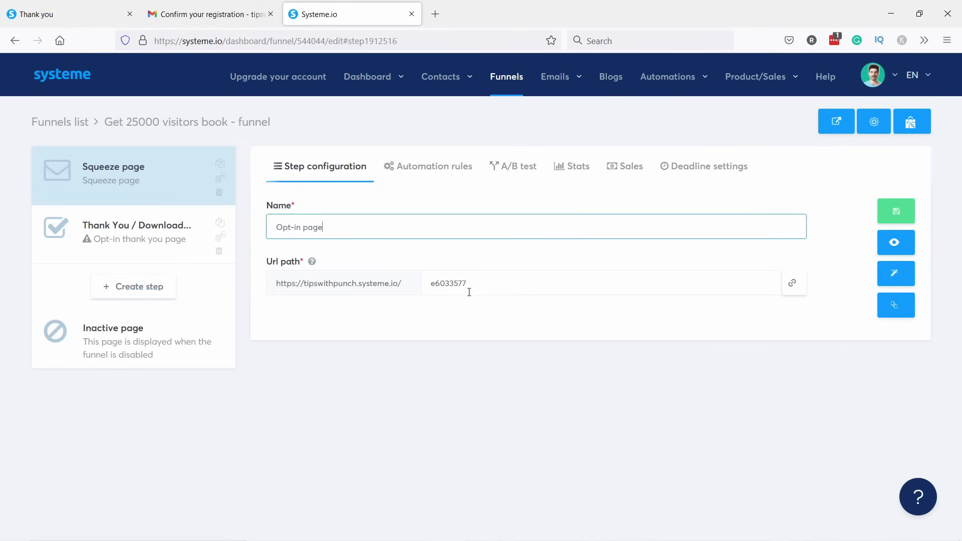
{"action": "double_click", "coordinate": [436, 274]}
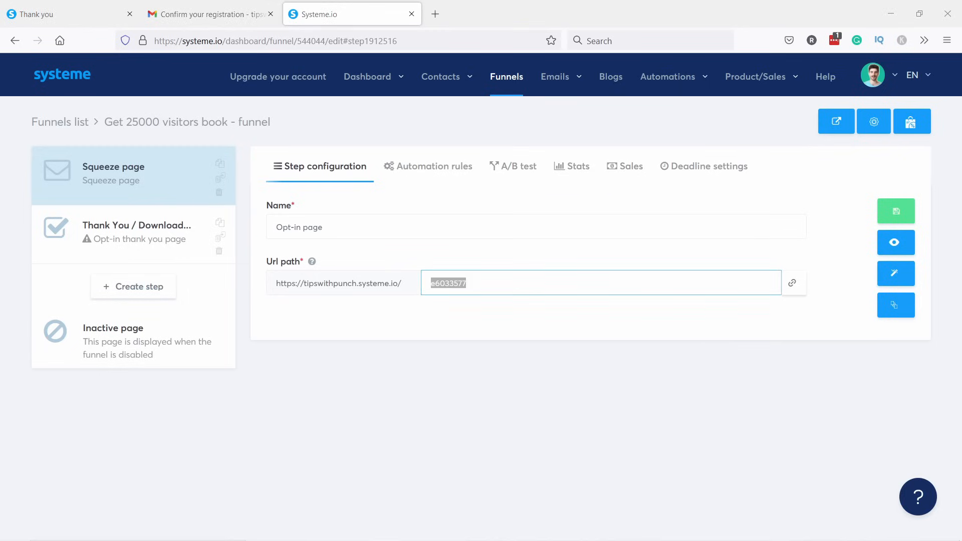
{"action": "double_click", "coordinate": [474, 287]}
{"action": "type", "text": "website-launch-checklist"}
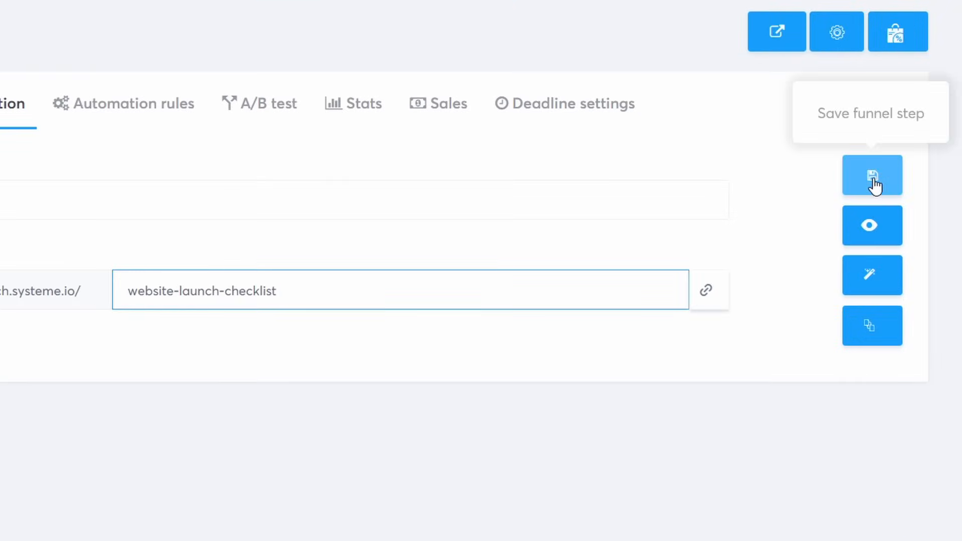
{"action": "left_click", "coordinate": [896, 212]}
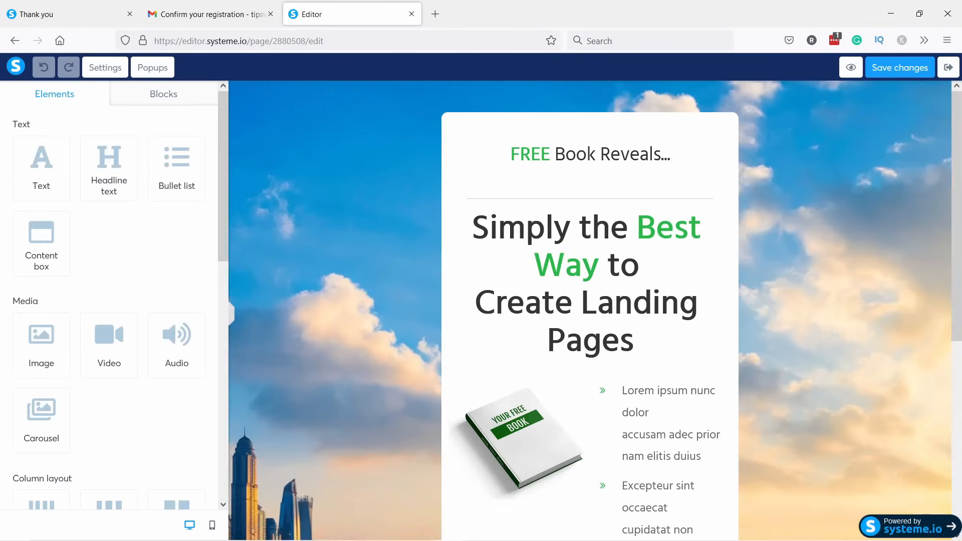
Close the Thank you page and registration email browser tabs.
{"action": "left_click", "coordinate": [129, 14]}
{"action": "left_click", "coordinate": [130, 14]}
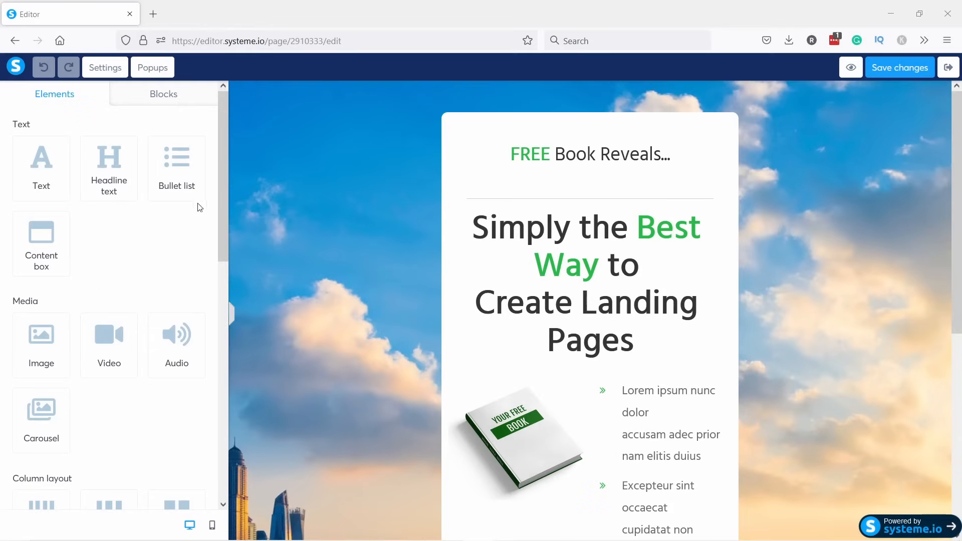
{"action": "left_click_drag", "start_coordinate": [222, 189], "coordinate": [230, 374]}
{"action": "left_click_drag", "start_coordinate": [218, 333], "coordinate": [218, 144]}
Add a Video element at the top of the card, then delete it.
{"action": "left_click_drag", "start_coordinate": [108, 346], "coordinate": [547, 145]}
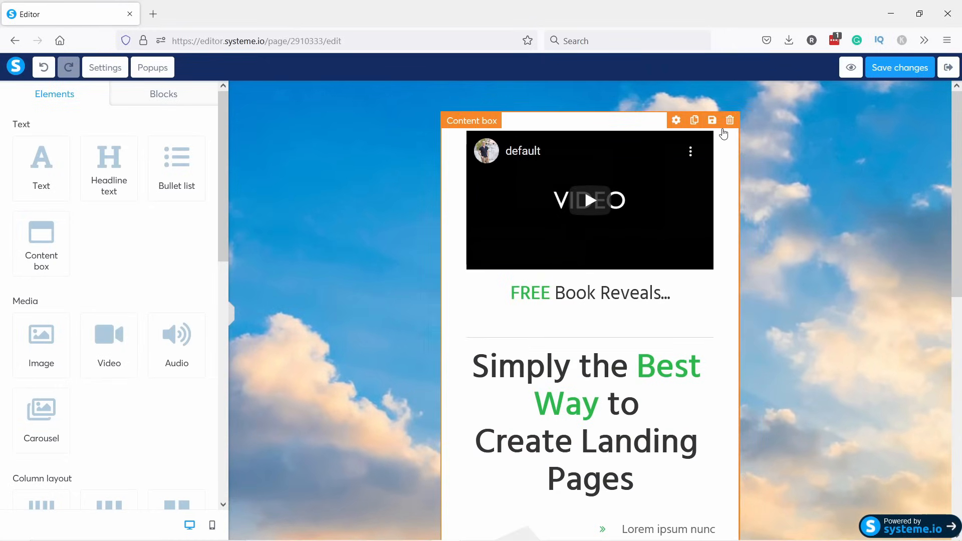
{"action": "left_click", "coordinate": [705, 125]}
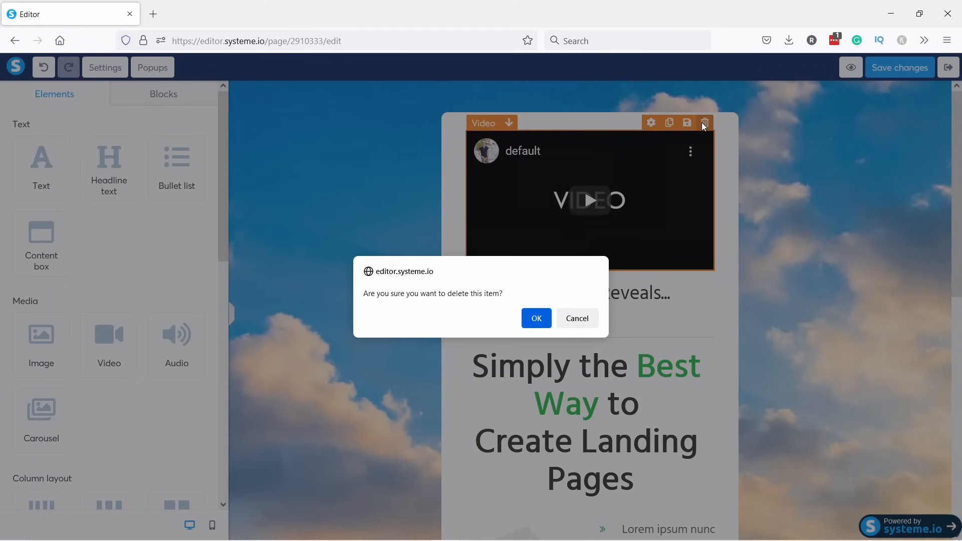
{"action": "left_click", "coordinate": [538, 320]}
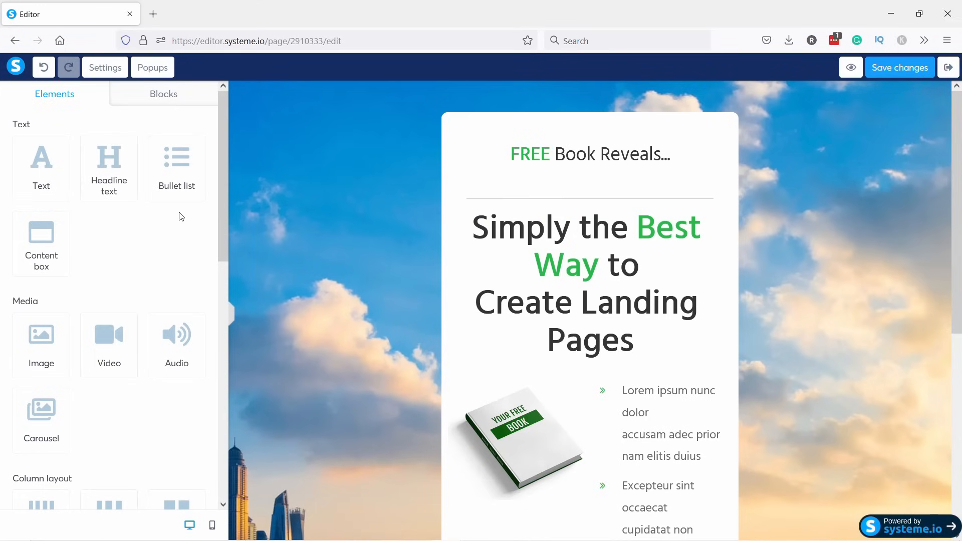
Browse the Opt-in forms block templates, then return to the Elements list.
{"action": "left_click", "coordinate": [151, 97]}
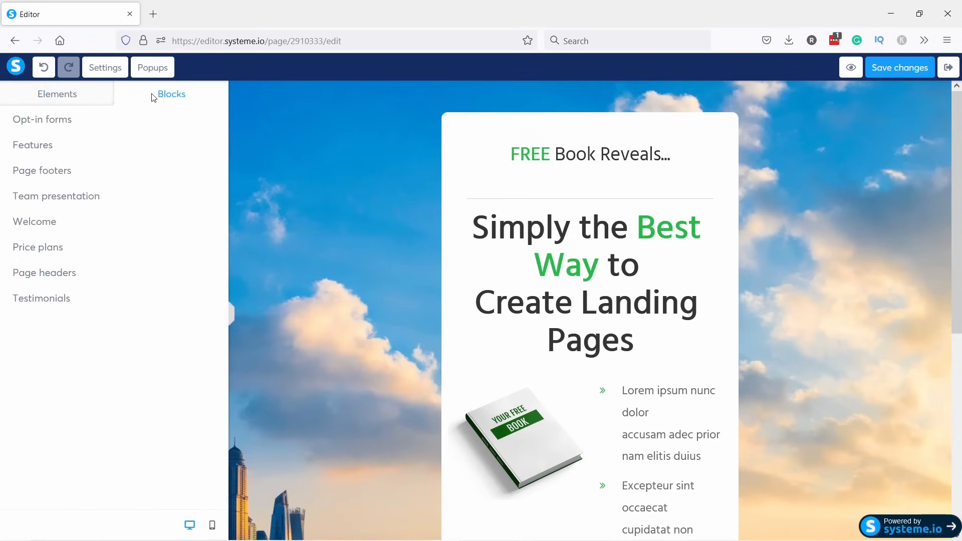
{"action": "left_click", "coordinate": [40, 123]}
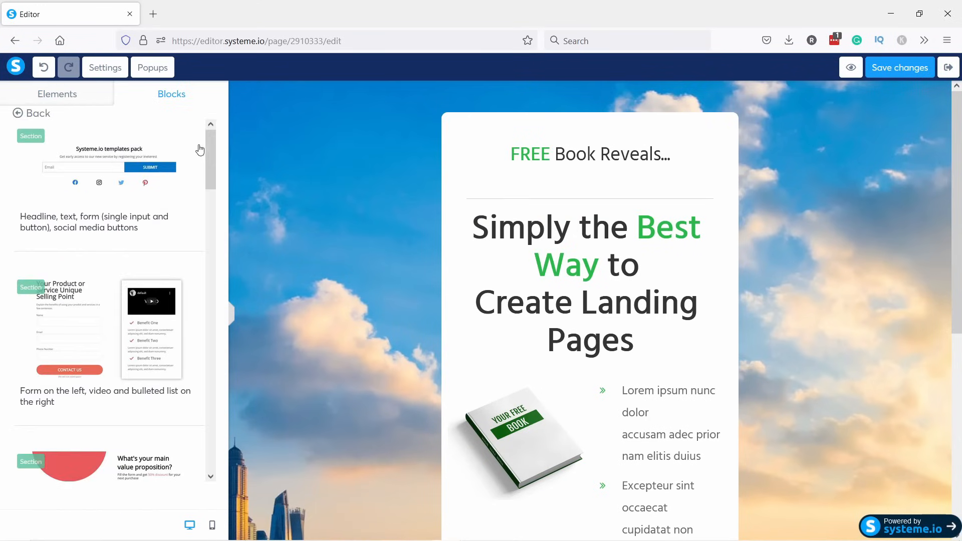
{"action": "scroll", "coordinate": [186, 130], "scroll_direction": "down", "scroll_amount": 2}
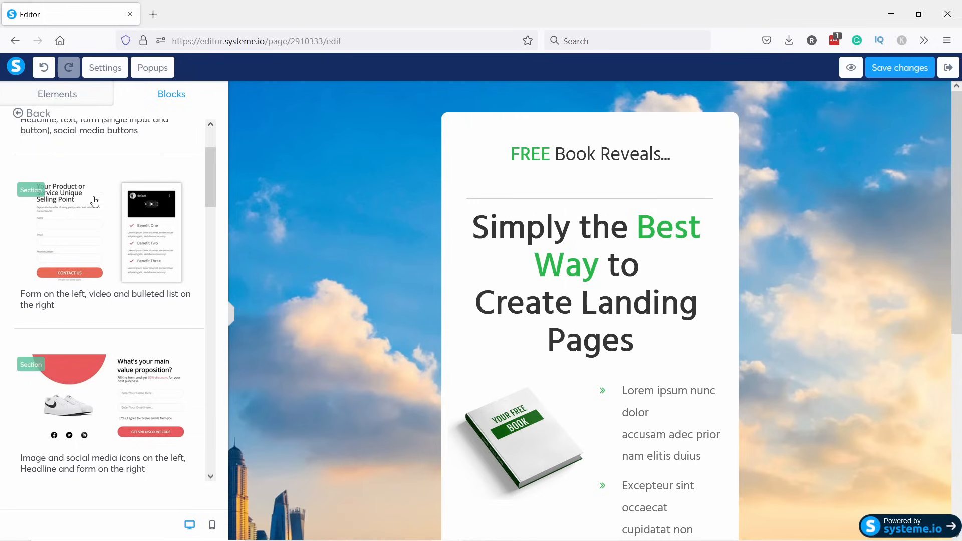
{"action": "left_click", "coordinate": [59, 94]}
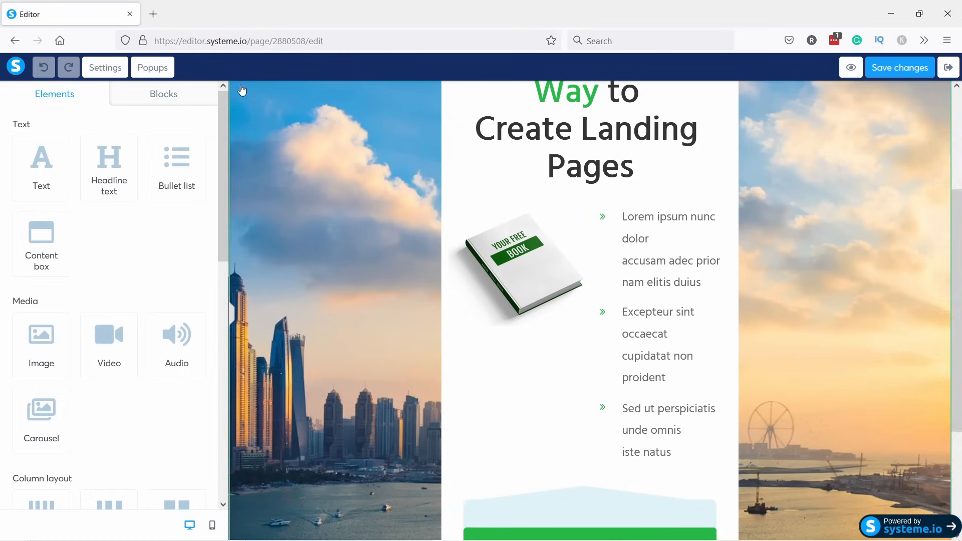
Remove the sky background image and pick a light grey page background colour.
{"action": "left_click", "coordinate": [105, 71]}
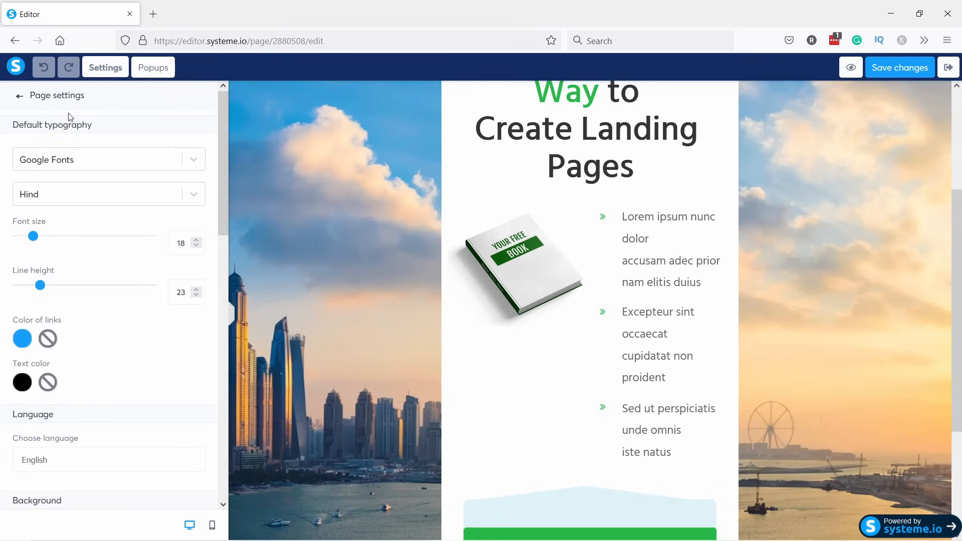
{"action": "scroll", "coordinate": [83, 223], "scroll_direction": "down", "scroll_amount": 9}
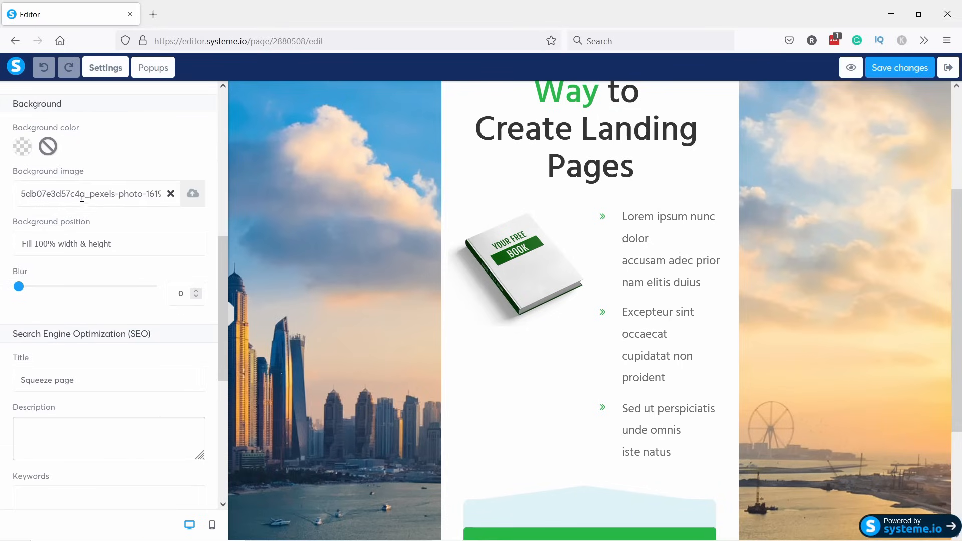
{"action": "scroll", "coordinate": [104, 183], "scroll_direction": "up", "scroll_amount": 1}
{"action": "left_click", "coordinate": [170, 195]}
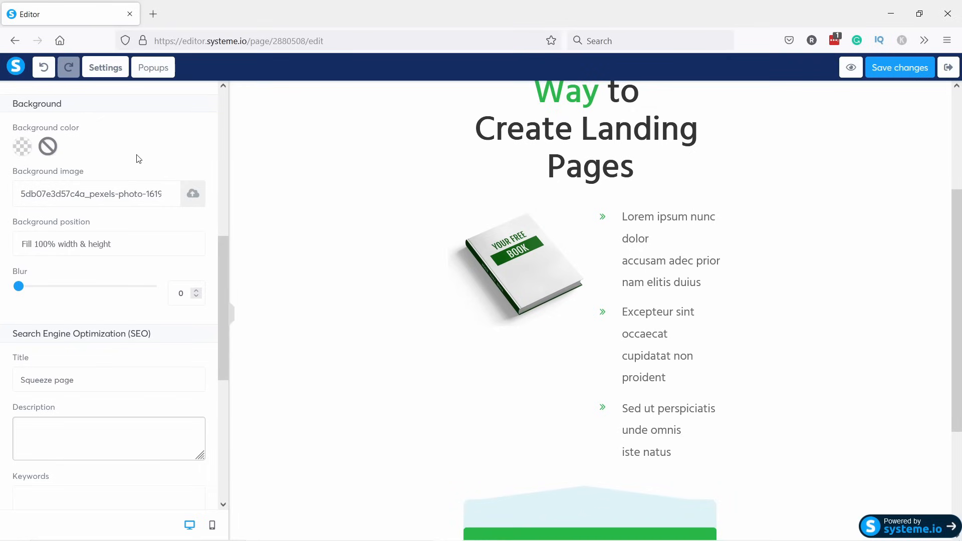
{"action": "left_click", "coordinate": [22, 146]}
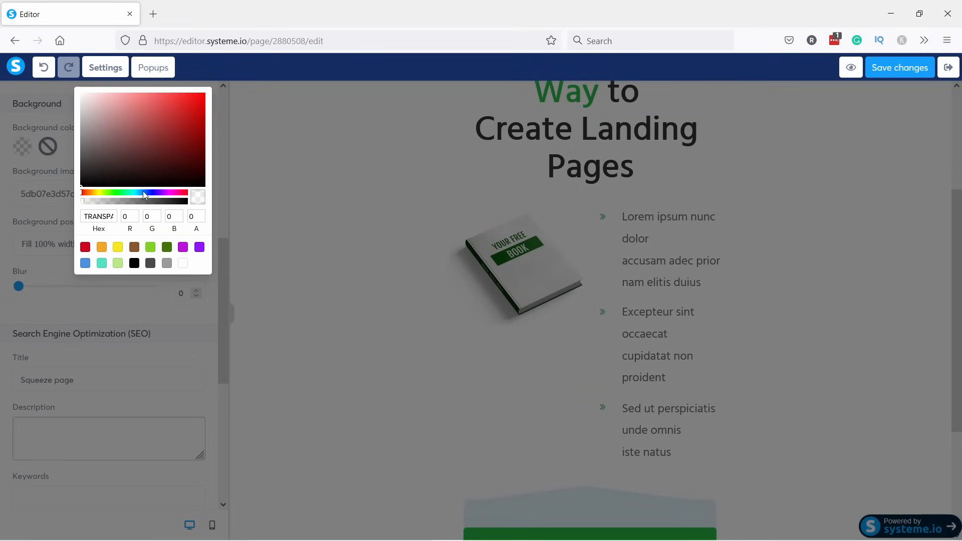
{"action": "left_click_drag", "start_coordinate": [85, 116], "coordinate": [70, 103]}
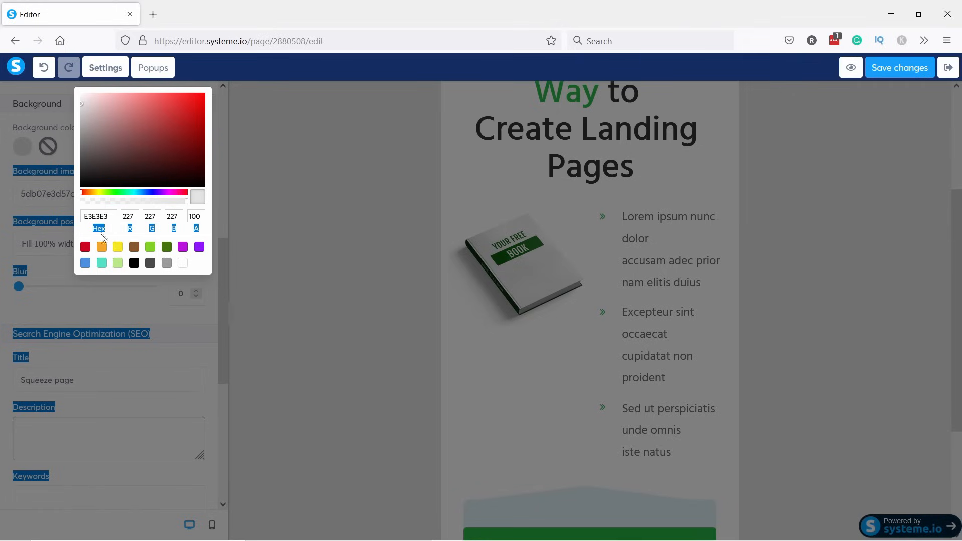
Copy the grey's hex code E3E3E3 and close the colour chooser.
{"action": "left_click", "coordinate": [111, 216]}
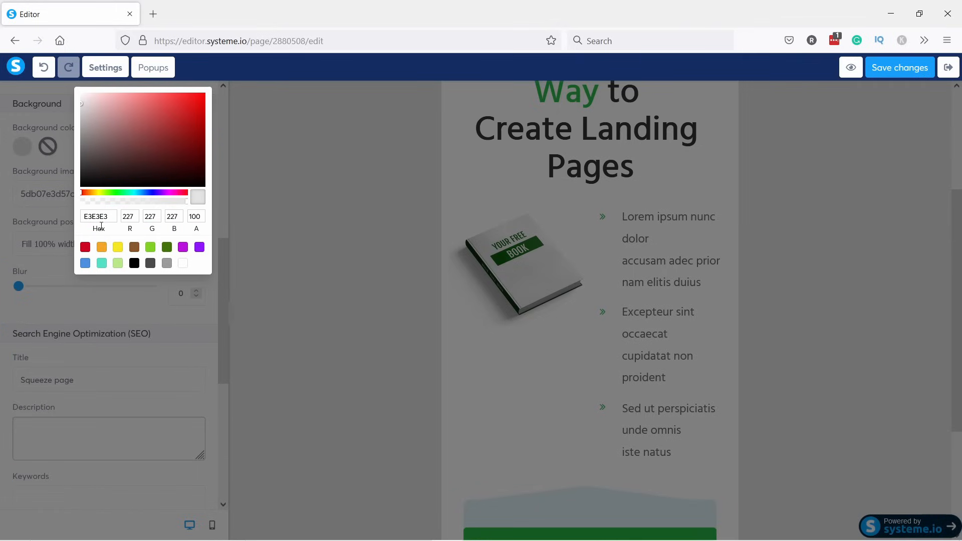
{"action": "left_click_drag", "start_coordinate": [109, 216], "coordinate": [87, 216]}
{"action": "right_click", "coordinate": [95, 216]}
{"action": "left_click", "coordinate": [128, 286]}
{"action": "left_click", "coordinate": [94, 230]}
{"action": "left_click", "coordinate": [49, 176]}
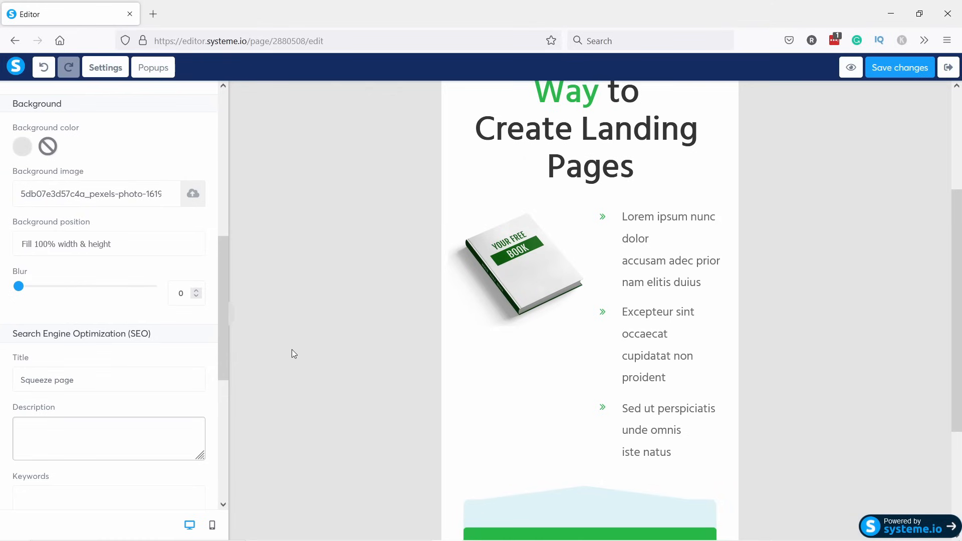
Delete the 'FREE Book Reveals...' text element from the card.
{"action": "left_click", "coordinate": [232, 319]}
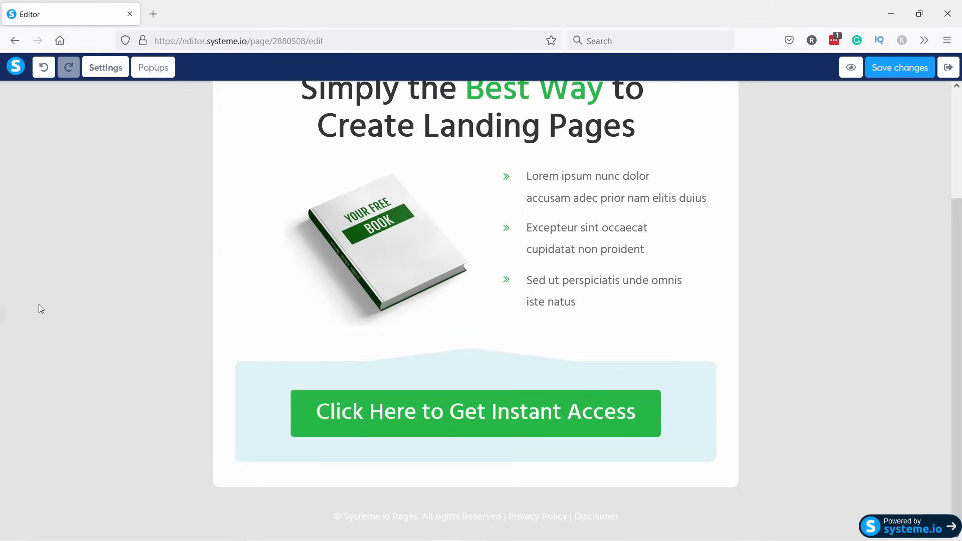
{"action": "left_click", "coordinate": [5, 319]}
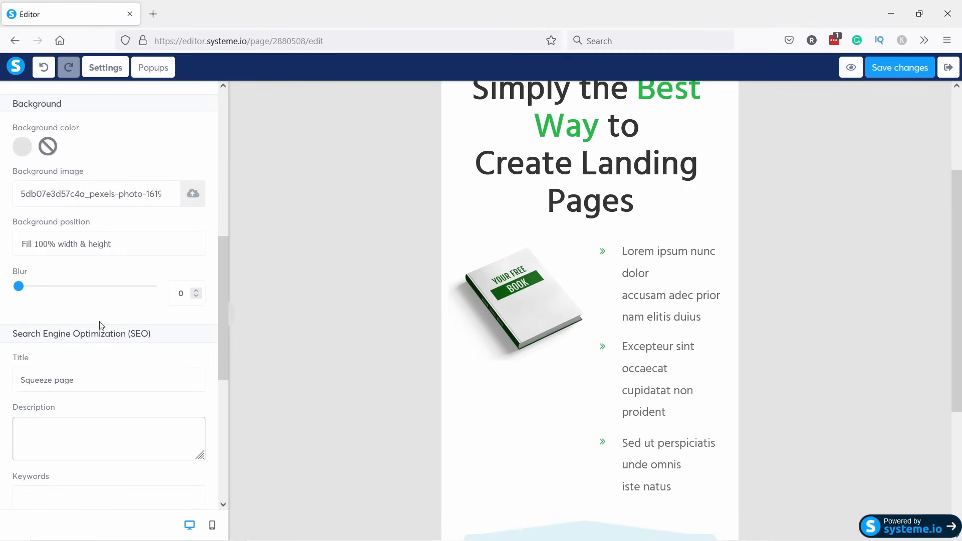
{"action": "left_click", "coordinate": [231, 317]}
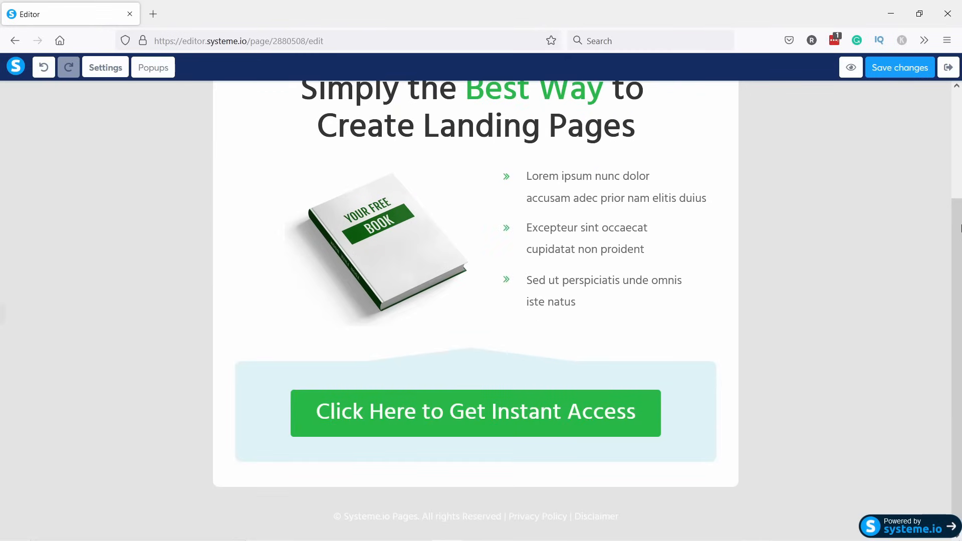
{"action": "scroll", "coordinate": [956, 226], "scroll_direction": "up", "scroll_amount": 3}
{"action": "scroll", "coordinate": [957, 250], "scroll_direction": "down", "scroll_amount": 3}
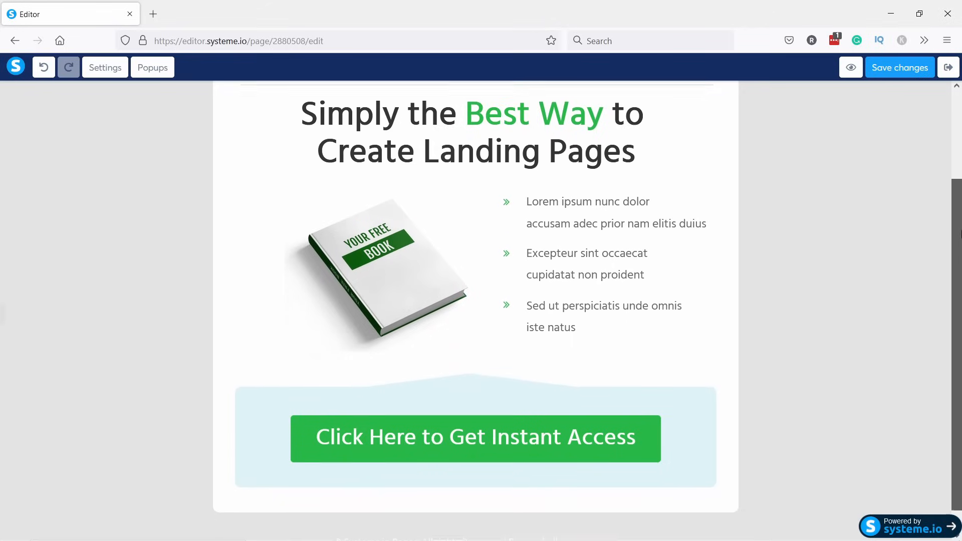
{"action": "scroll", "coordinate": [958, 275], "scroll_direction": "up", "scroll_amount": 3}
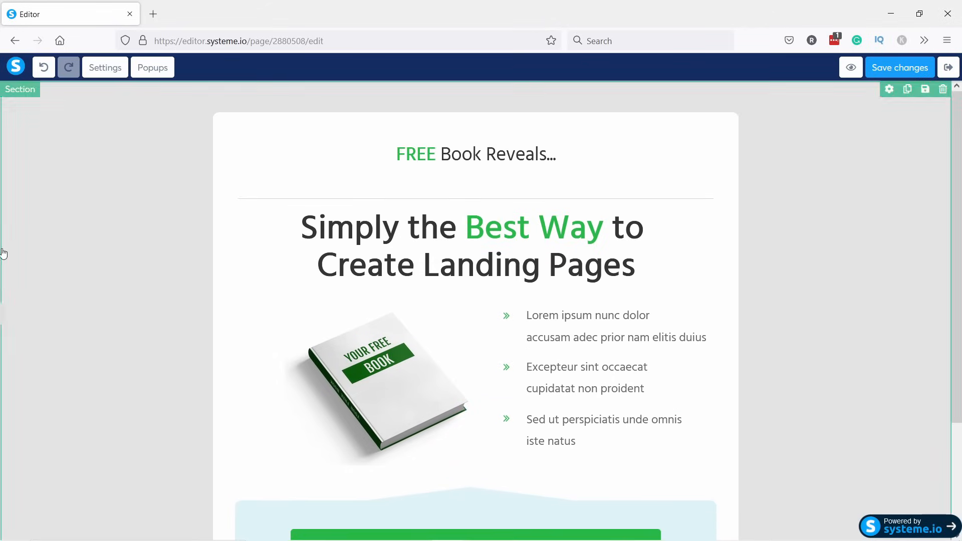
{"action": "mouse_move", "coordinate": [3, 324]}
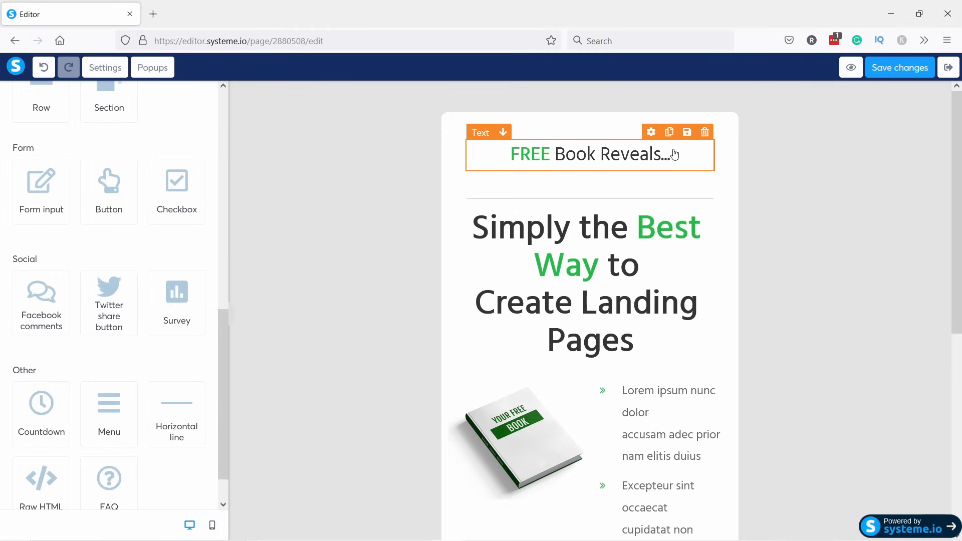
{"action": "left_click", "coordinate": [705, 132]}
{"action": "left_click", "coordinate": [537, 318]}
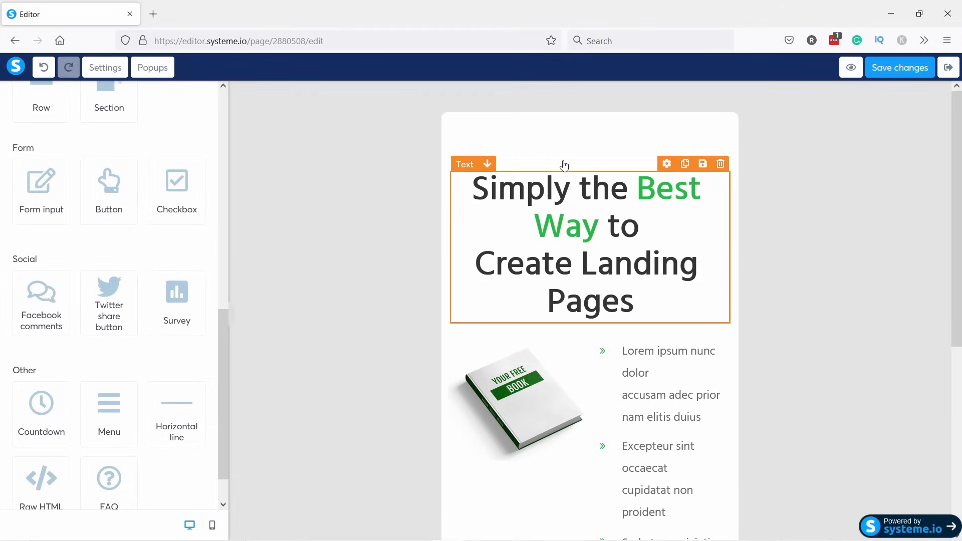
Delete the now-empty row above the headline.
{"action": "left_click", "coordinate": [477, 123]}
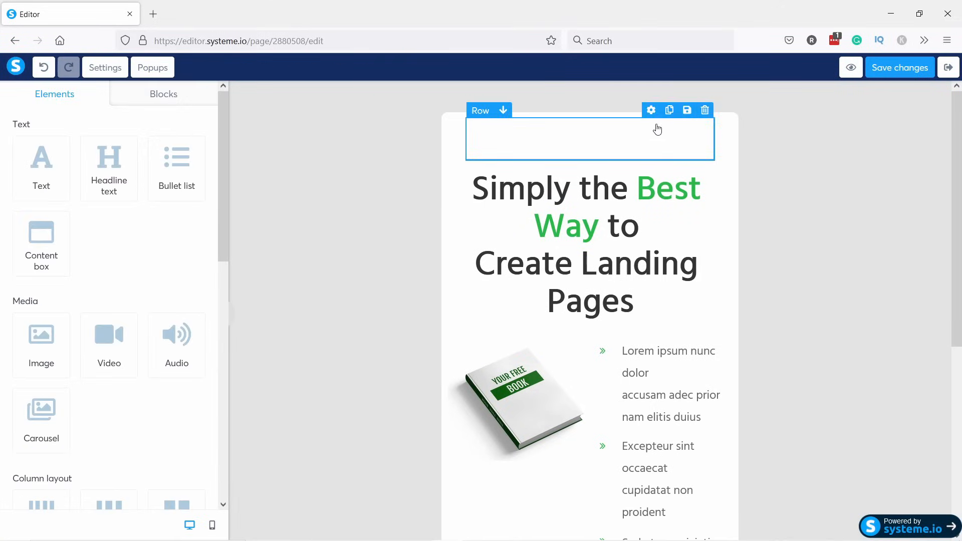
{"action": "left_click", "coordinate": [705, 109]}
{"action": "left_click", "coordinate": [536, 319]}
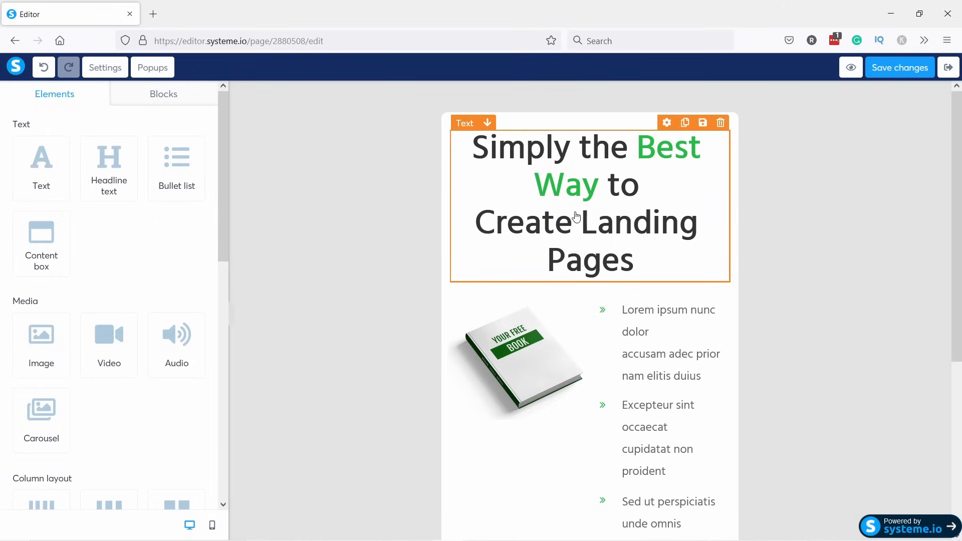
Paste 'Website Launch Checklist — 20 Must-Dos Before A Launch' over the placeholder headline and set font size 60.
{"action": "left_click", "coordinate": [555, 186]}
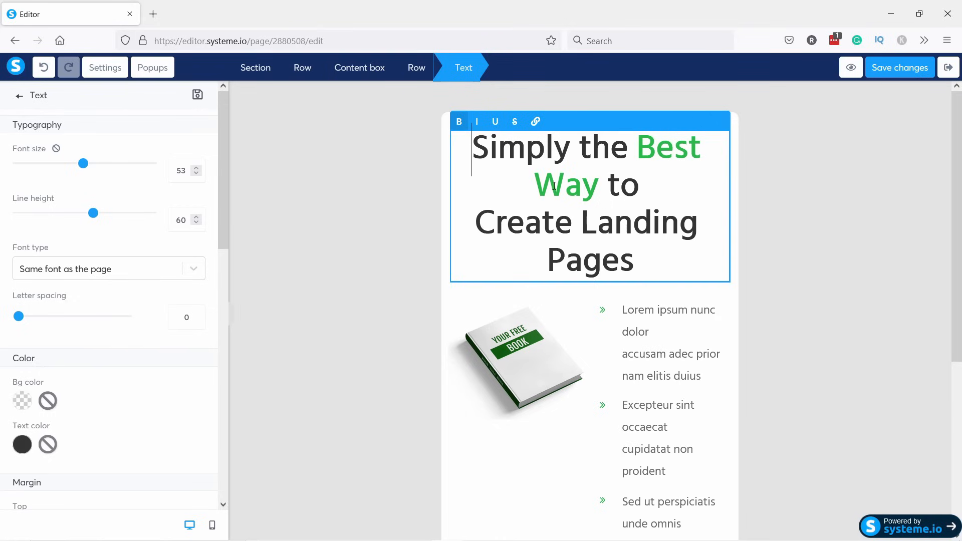
{"action": "left_click_drag", "start_coordinate": [478, 152], "coordinate": [603, 227]}
{"action": "type", "text": "roergneio"}
{"action": "key", "text": "ctrl+a"}
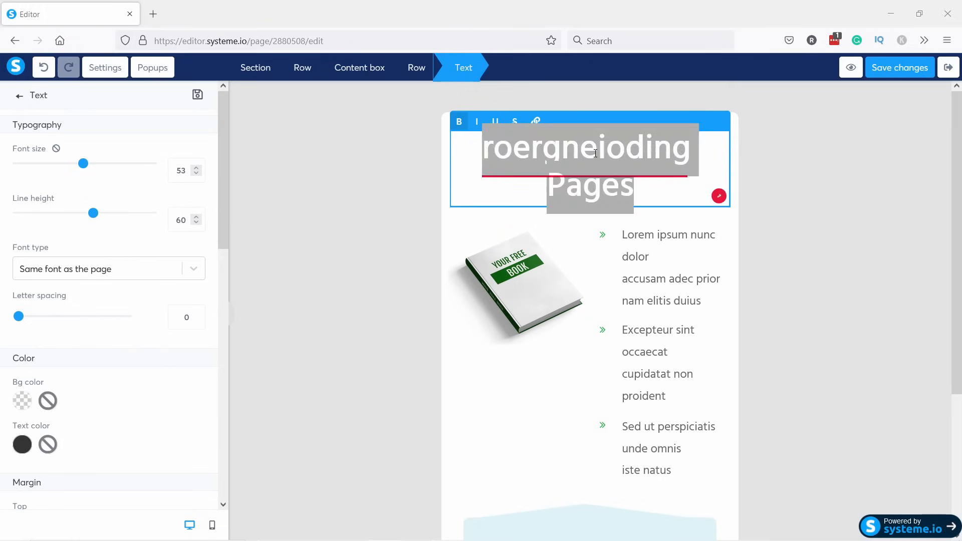
{"action": "left_click", "coordinate": [560, 150]}
{"action": "key", "text": "ctrl+a"}
{"action": "key", "text": "ctrl+v"}
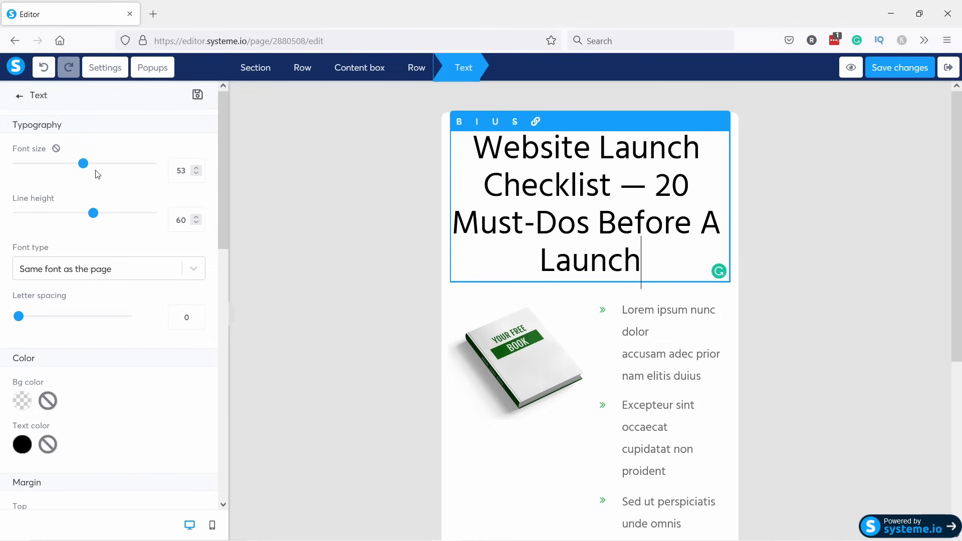
{"action": "left_click_drag", "start_coordinate": [86, 163], "coordinate": [95, 164]}
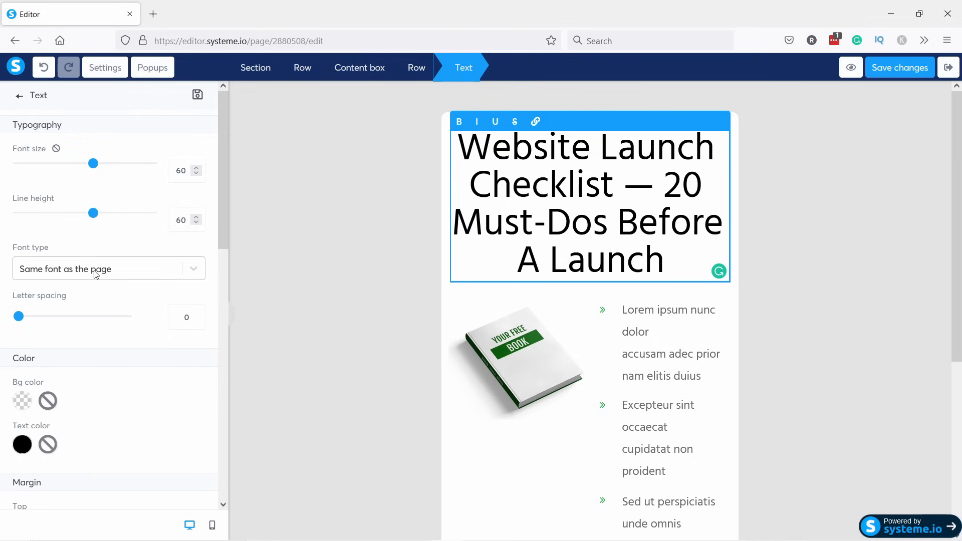
{"action": "scroll", "coordinate": [88, 240], "scroll_direction": "down", "scroll_amount": 3}
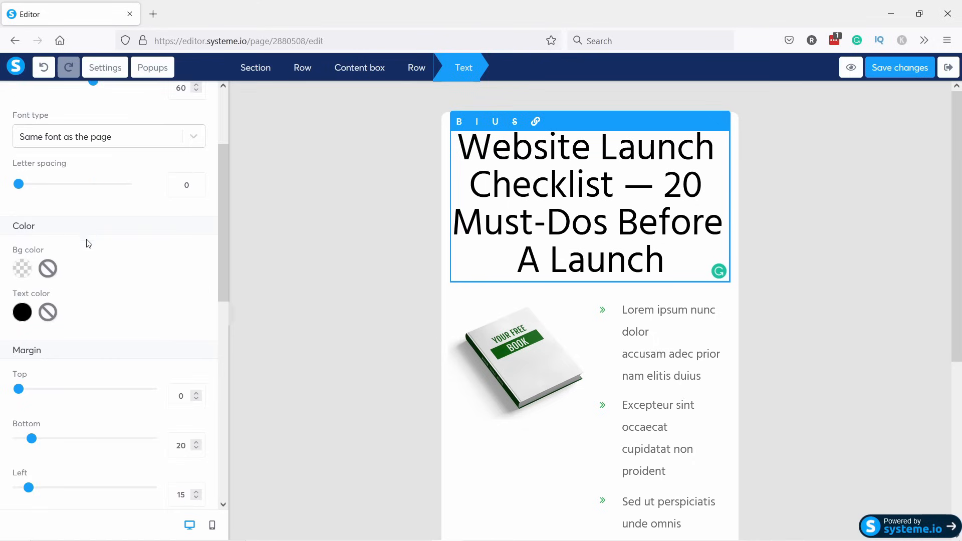
{"action": "scroll", "coordinate": [69, 193], "scroll_direction": "down", "scroll_amount": 3}
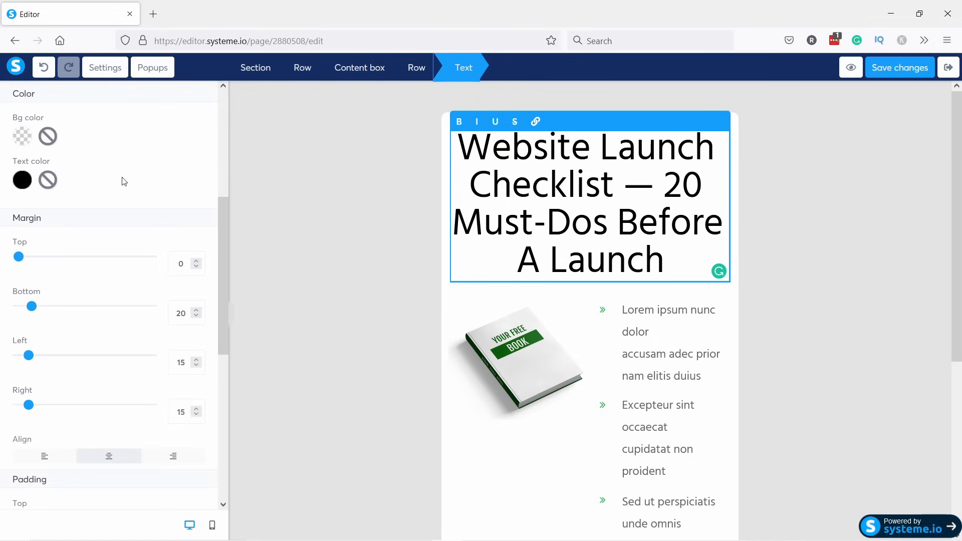
{"action": "scroll", "coordinate": [153, 361], "scroll_direction": "down", "scroll_amount": 3}
{"action": "scroll", "coordinate": [157, 336], "scroll_direction": "up", "scroll_amount": 1}
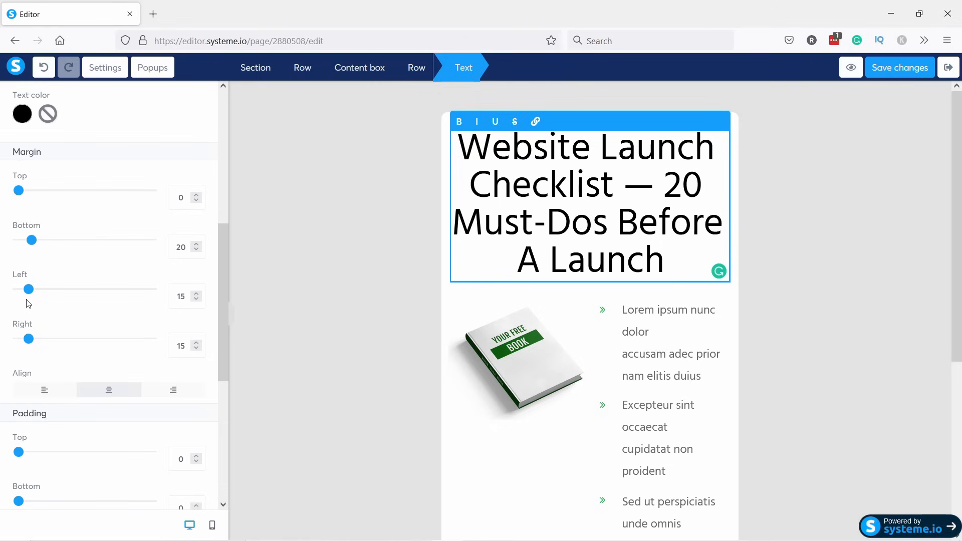
{"action": "mouse_move", "coordinate": [21, 191]}
{"action": "left_mouse_down"}
{"action": "mouse_move", "coordinate": [39, 190]}
{"action": "mouse_move", "coordinate": [19, 191]}
{"action": "left_mouse_up"}
{"action": "scroll", "coordinate": [94, 229], "scroll_direction": "down", "scroll_amount": 3}
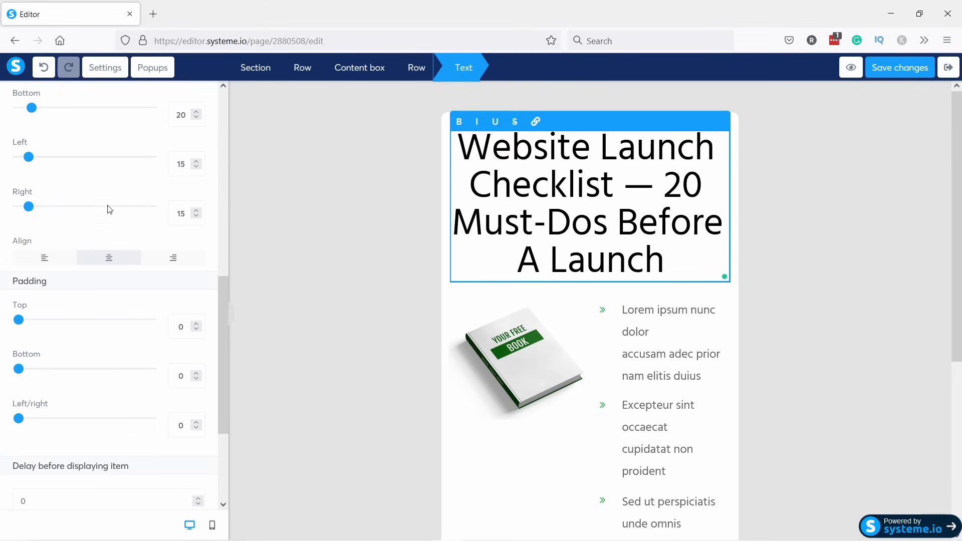
{"action": "scroll", "coordinate": [112, 190], "scroll_direction": "down", "scroll_amount": 2}
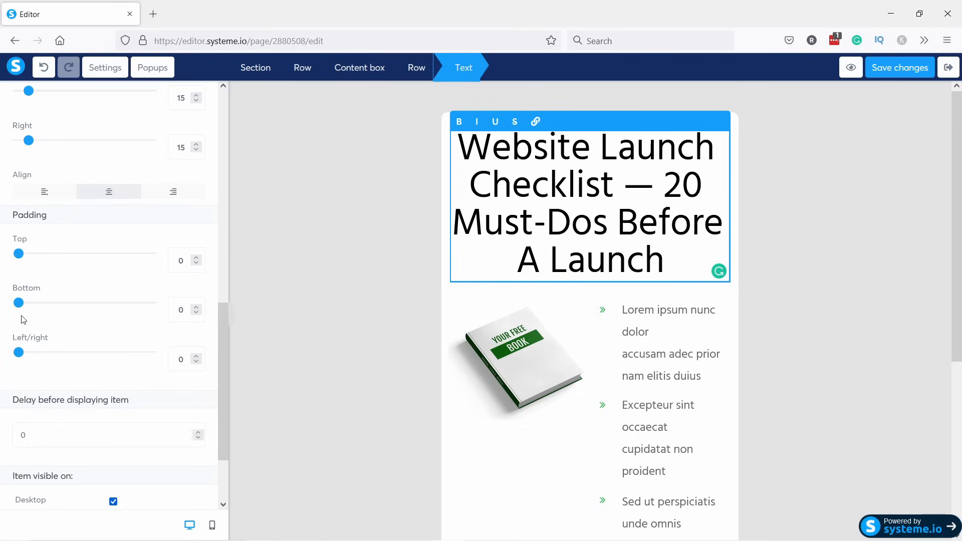
{"action": "left_click_drag", "start_coordinate": [19, 304], "coordinate": [35, 306]}
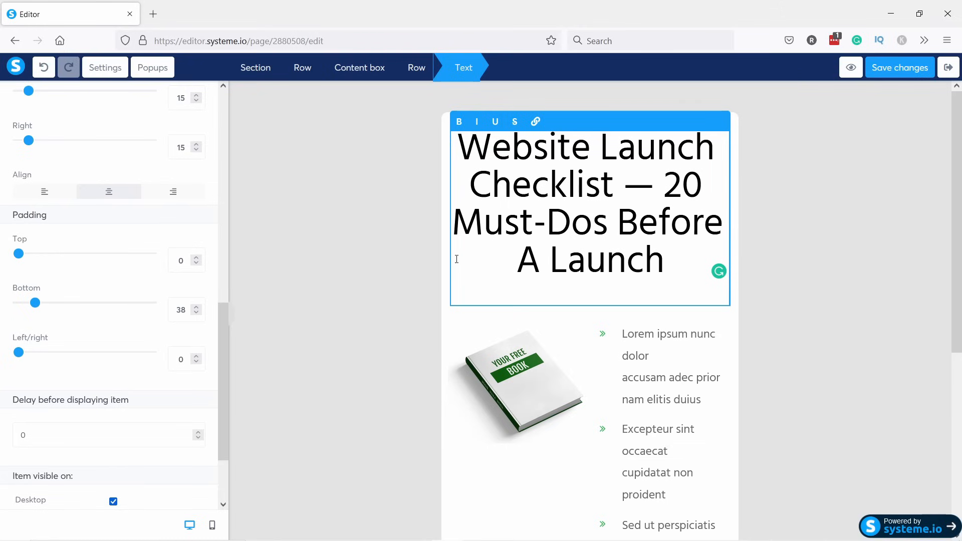
{"action": "left_click_drag", "start_coordinate": [672, 268], "coordinate": [451, 114]}
{"action": "scroll", "coordinate": [579, 239], "scroll_direction": "down", "scroll_amount": 3}
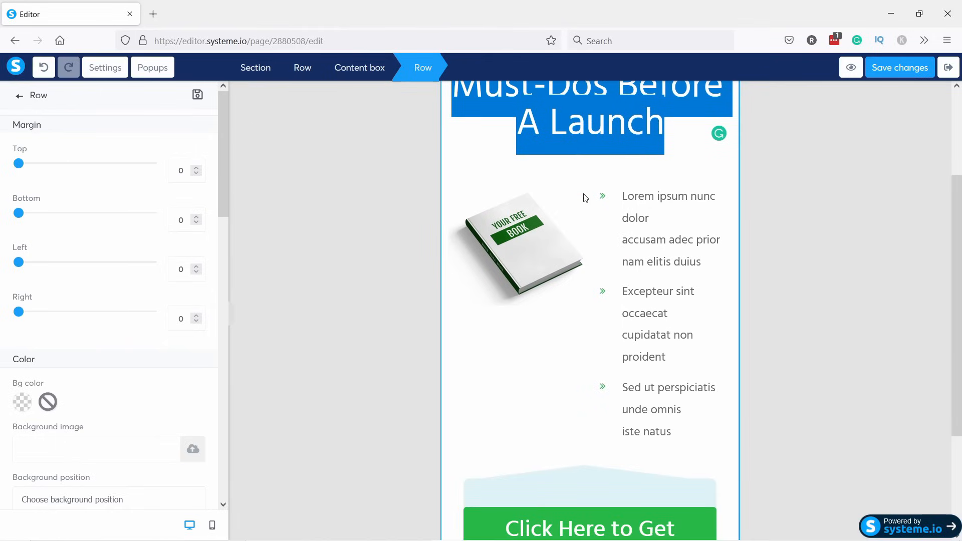
{"action": "left_click", "coordinate": [586, 125]}
{"action": "left_click", "coordinate": [547, 165]}
{"action": "scroll", "coordinate": [547, 165], "scroll_direction": "up", "scroll_amount": 3}
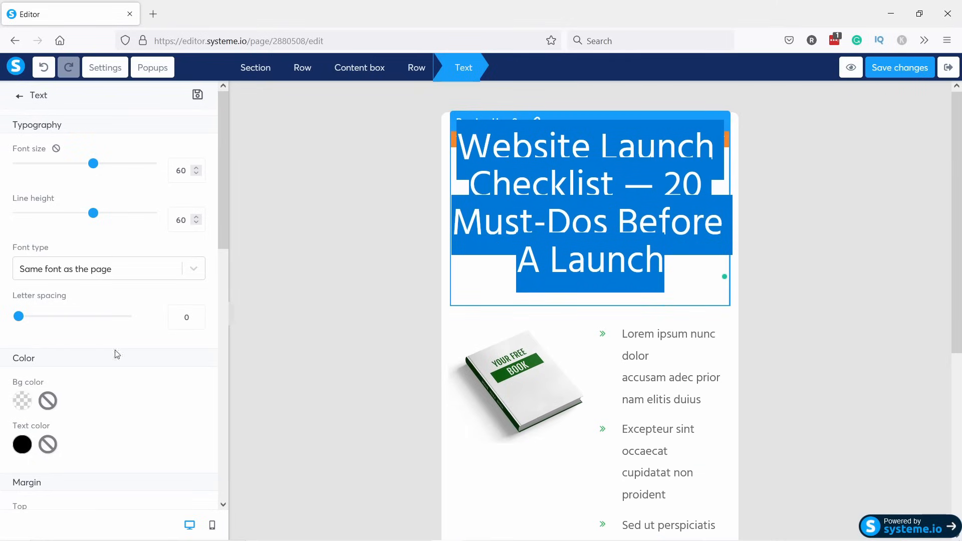
{"action": "scroll", "coordinate": [103, 300], "scroll_direction": "down", "scroll_amount": 10}
{"action": "left_click_drag", "start_coordinate": [35, 207], "coordinate": [3, 209]}
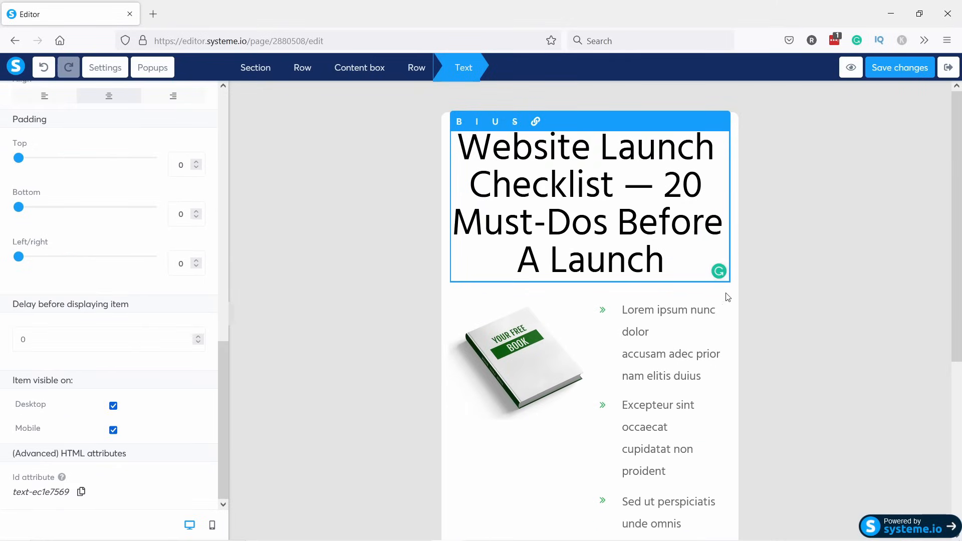
{"action": "left_click", "coordinate": [652, 360]}
{"action": "scroll", "coordinate": [641, 321], "scroll_direction": "down", "scroll_amount": 3}
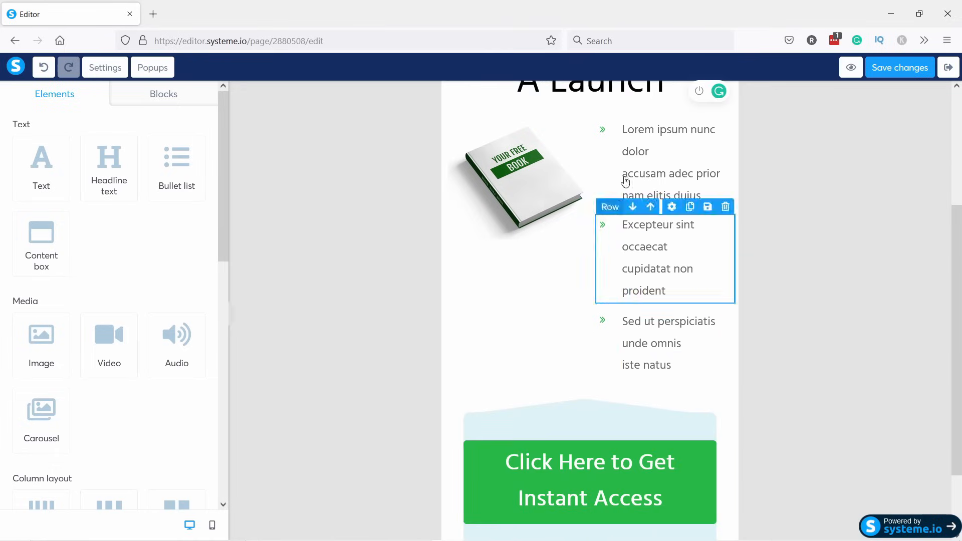
Delete every bullet item and the leftover empty element beside the book image.
{"action": "scroll", "coordinate": [631, 191], "scroll_direction": "up", "scroll_amount": 1}
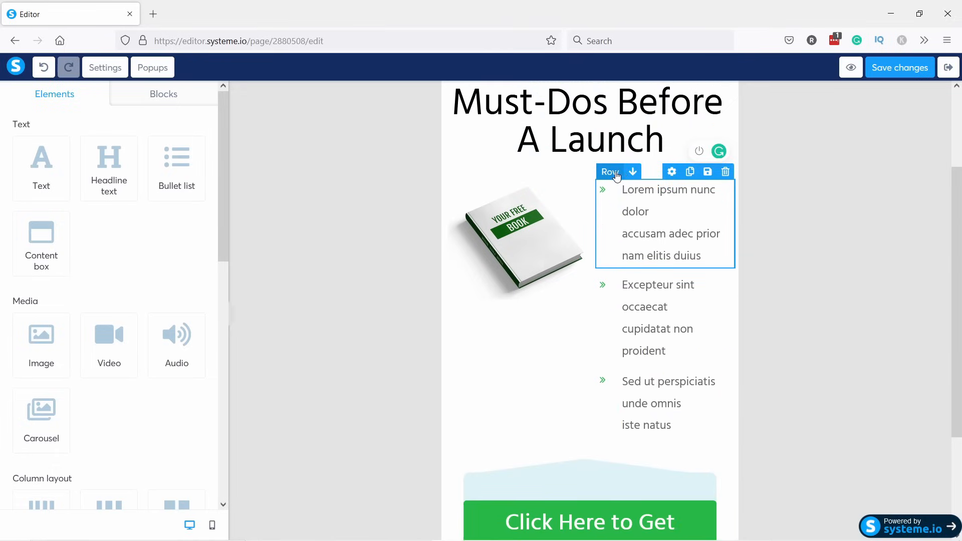
{"action": "left_click", "coordinate": [725, 171]}
{"action": "key", "text": "Return"}
{"action": "left_click", "coordinate": [725, 166]}
{"action": "key", "text": "Return"}
{"action": "left_click", "coordinate": [724, 166]}
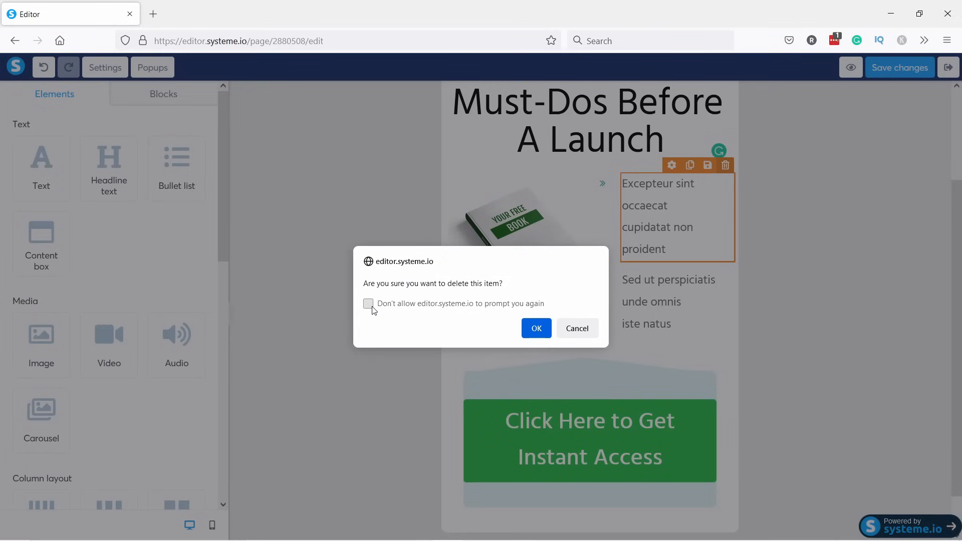
{"action": "left_click", "coordinate": [536, 328]}
{"action": "left_click", "coordinate": [725, 165]}
{"action": "key", "text": "Return"}
{"action": "left_click", "coordinate": [725, 165]}
{"action": "left_click", "coordinate": [535, 328]}
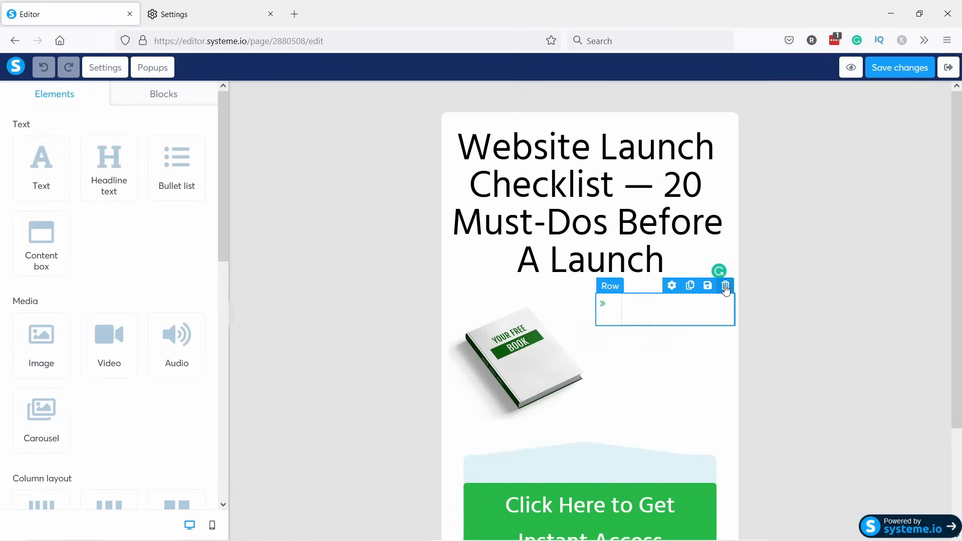
{"action": "left_click", "coordinate": [725, 286]}
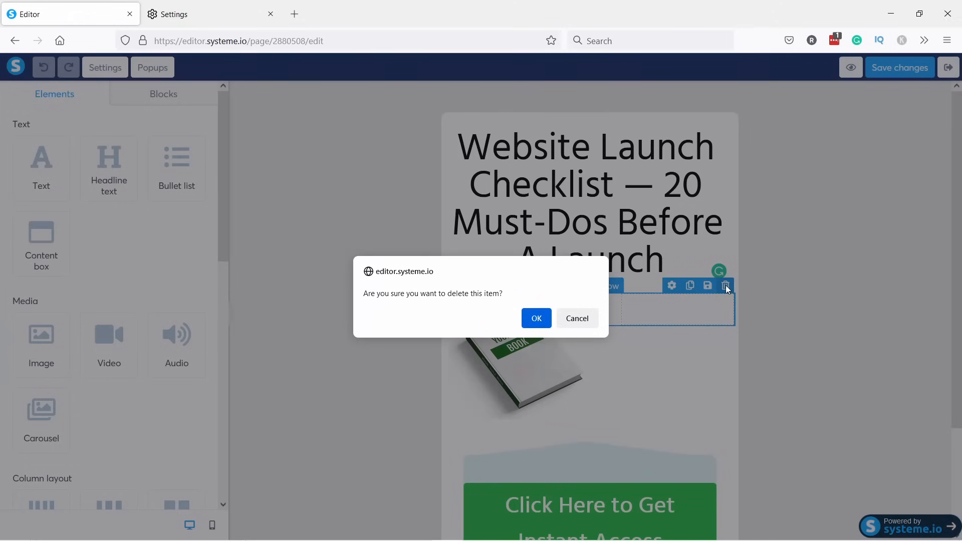
{"action": "left_click", "coordinate": [535, 317]}
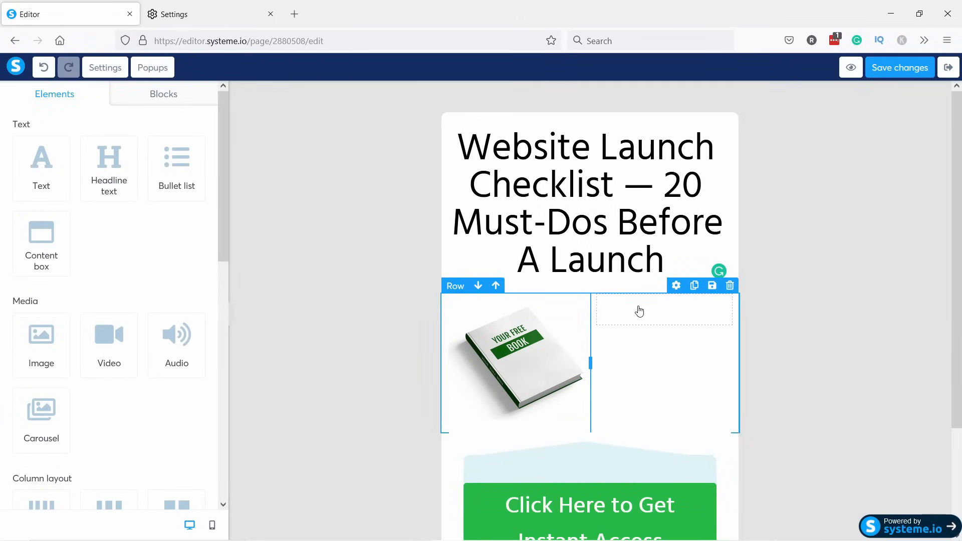
Add a Text element in the empty column and paste the paragraph beginning 'Launching a website is an exciting time…'.
{"action": "left_click_drag", "start_coordinate": [36, 167], "coordinate": [650, 300]}
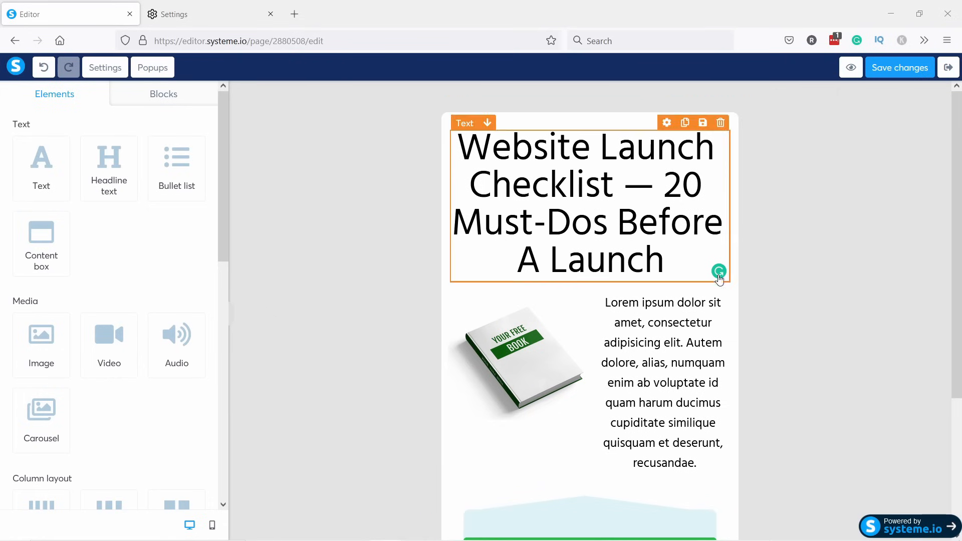
{"action": "left_click", "coordinate": [648, 342]}
{"action": "key", "text": "ctrl+a"}
{"action": "type", "text": "Launching a website is an exciting time, but it can also be very stressful — you may forget something, or do something incorrectly. With my thorough website launch checklist, you can be confident that you’ve ticked all the boxes and your site is ready for primetime."}
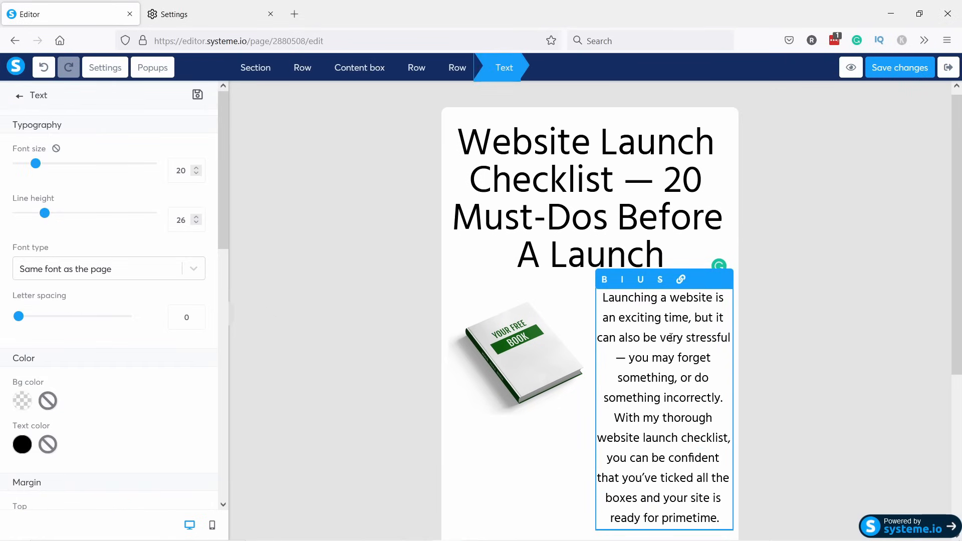
{"action": "scroll", "coordinate": [591, 293], "scroll_direction": "down", "scroll_amount": 1}
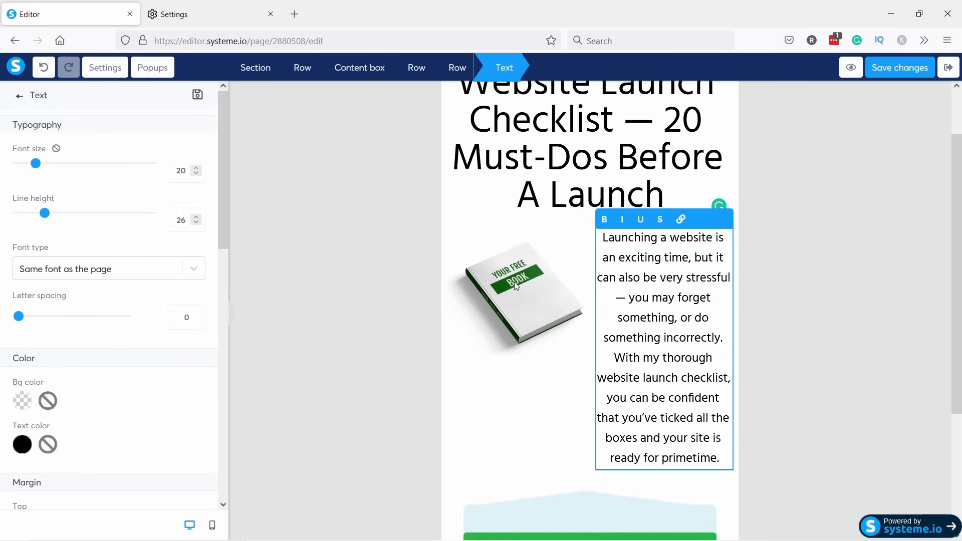
{"action": "left_click", "coordinate": [515, 284]}
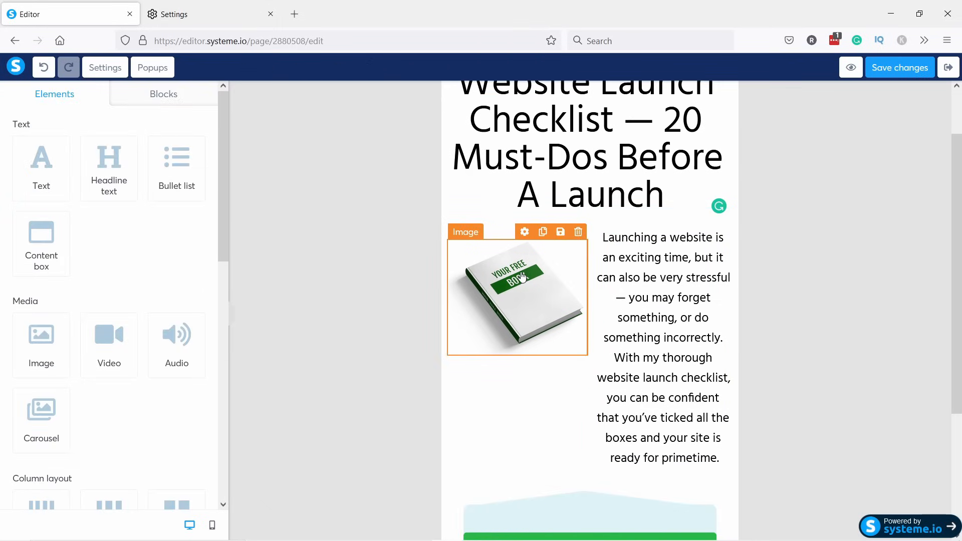
Replace the book picture with checklist.png uploaded from the systeme-io folder.
{"action": "left_click", "coordinate": [527, 274]}
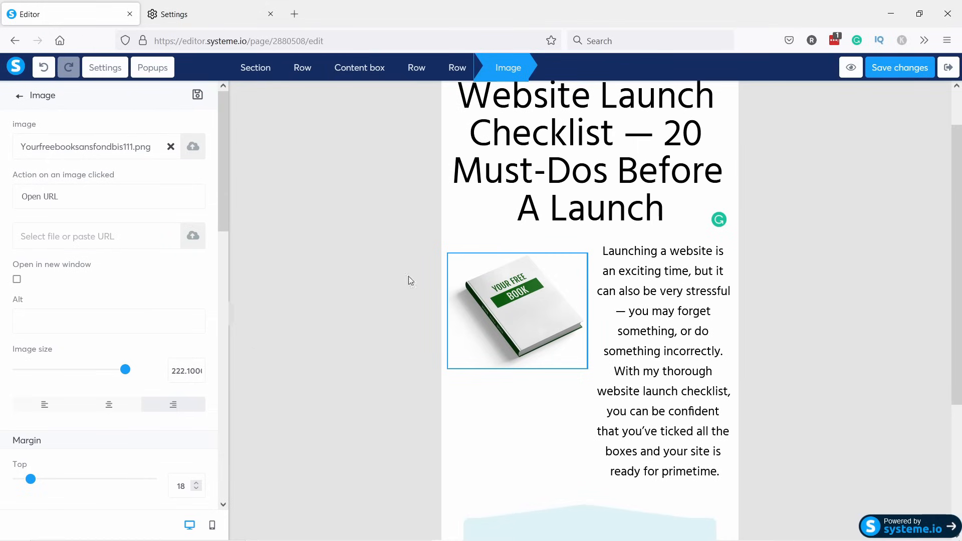
{"action": "left_click", "coordinate": [170, 146]}
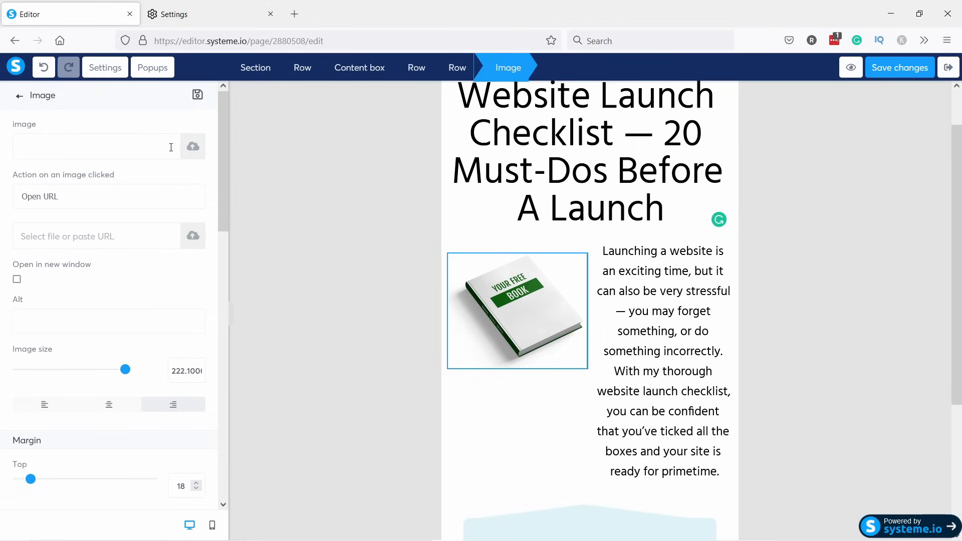
{"action": "left_click", "coordinate": [193, 147]}
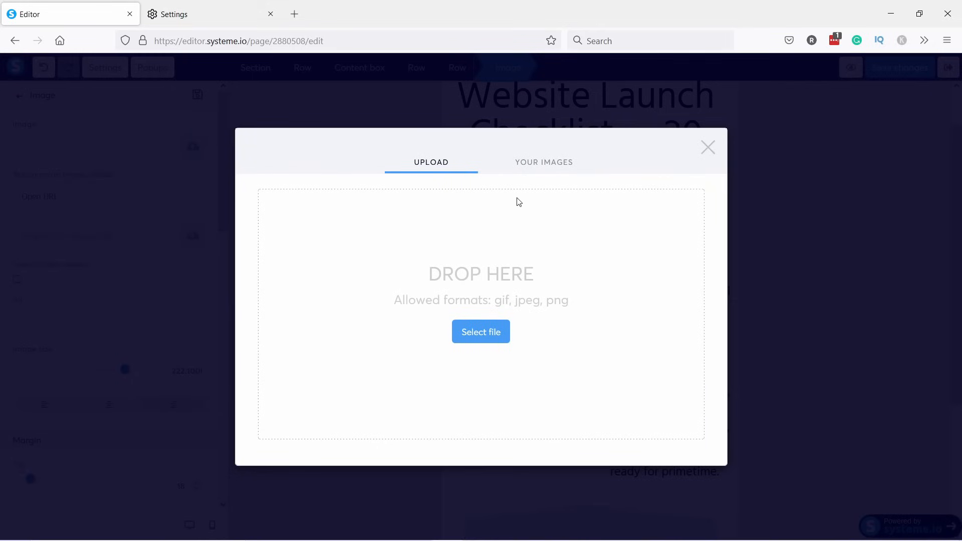
{"action": "left_click", "coordinate": [542, 162]}
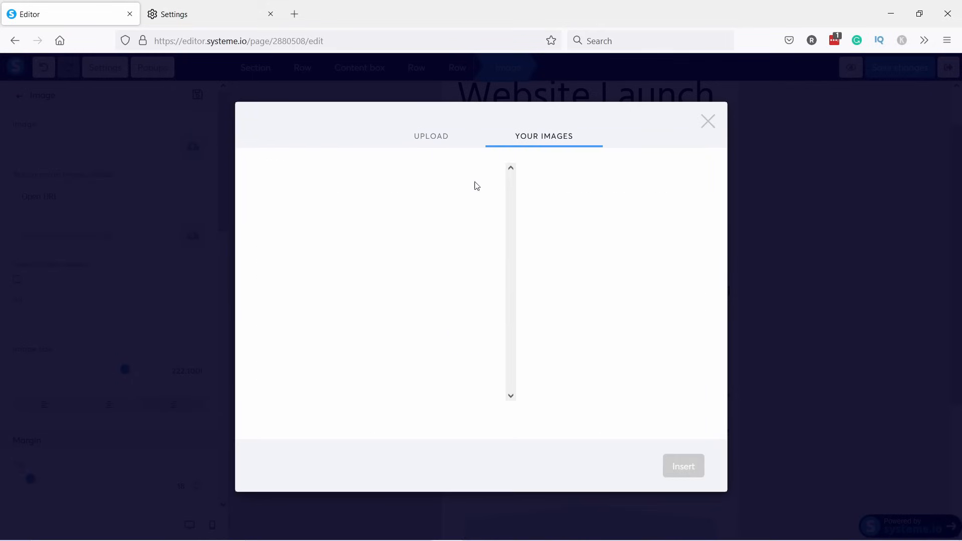
{"action": "left_click", "coordinate": [430, 140]}
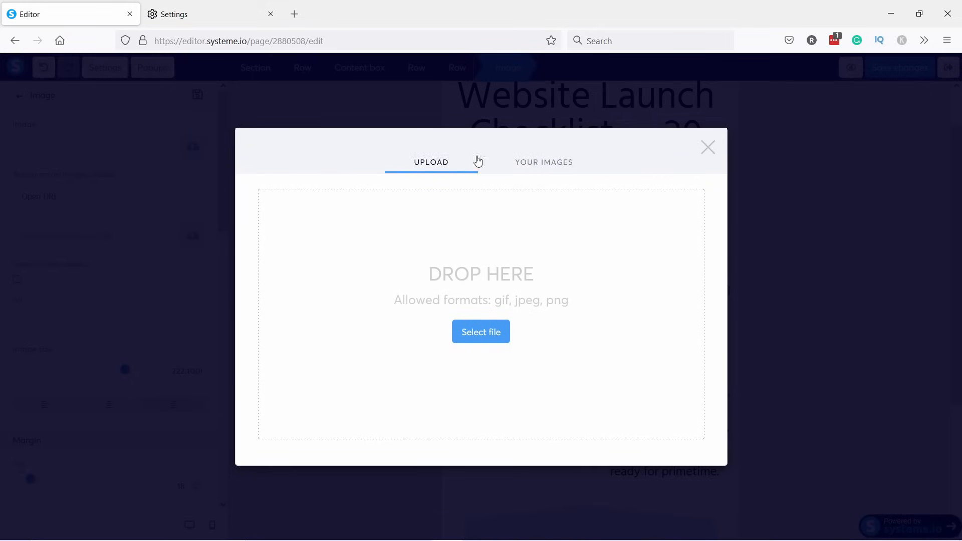
{"action": "left_click", "coordinate": [480, 335]}
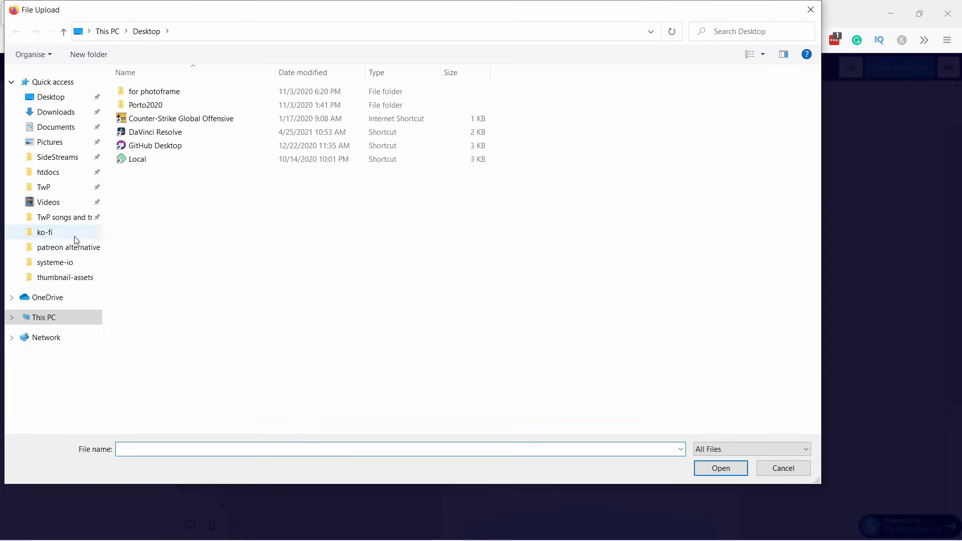
{"action": "left_click", "coordinate": [55, 262]}
{"action": "left_click", "coordinate": [214, 101]}
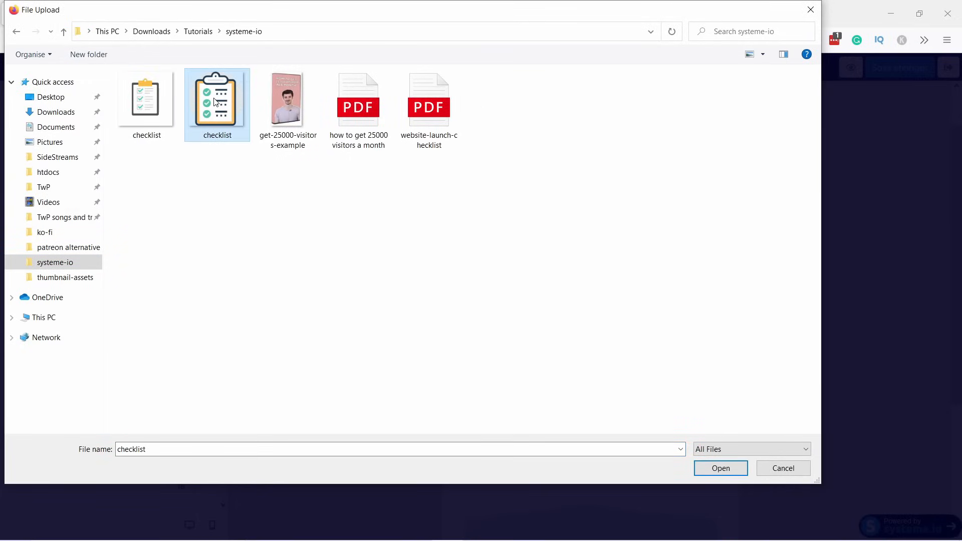
{"action": "left_click", "coordinate": [721, 474]}
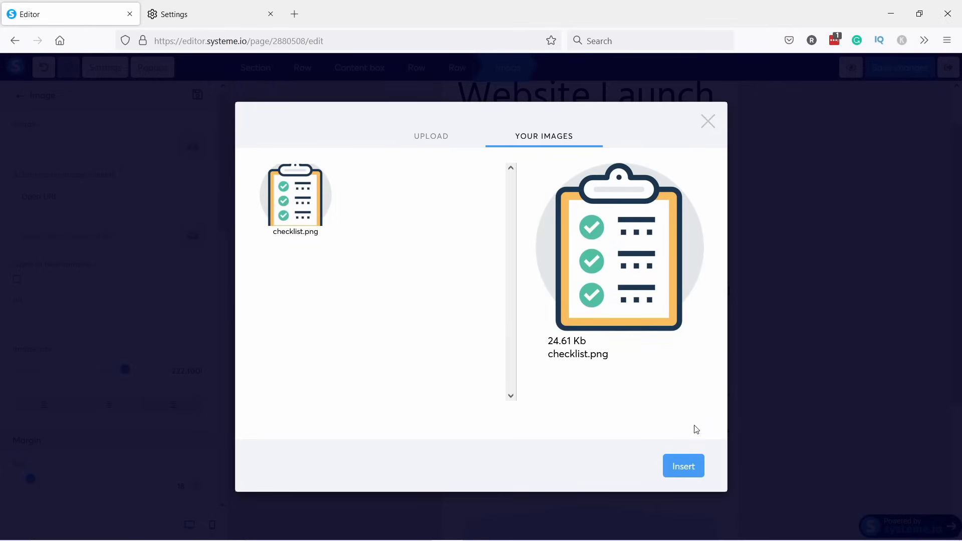
{"action": "left_click", "coordinate": [684, 467]}
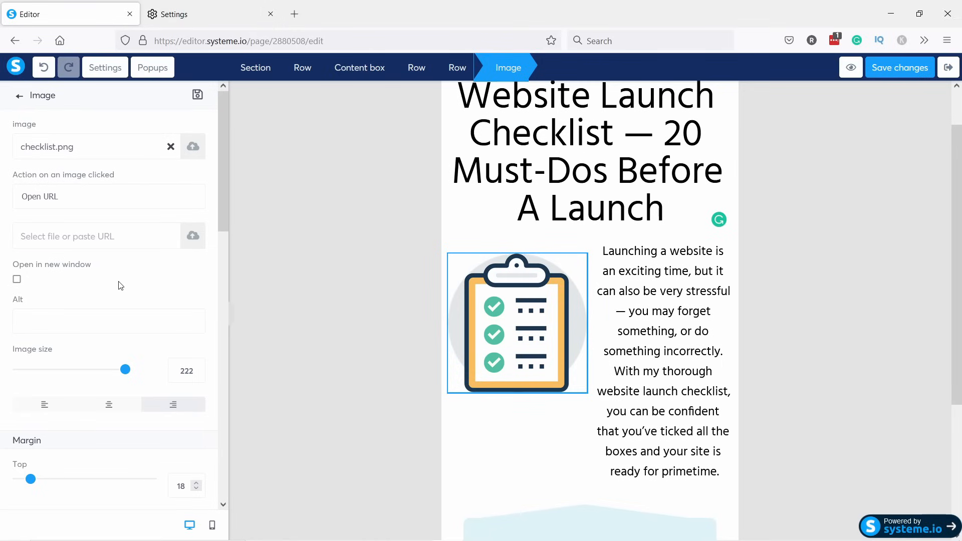
Center-align the checklist.png image in its column and collapse the left settings panel.
{"action": "left_click", "coordinate": [556, 317]}
{"action": "left_click", "coordinate": [522, 329]}
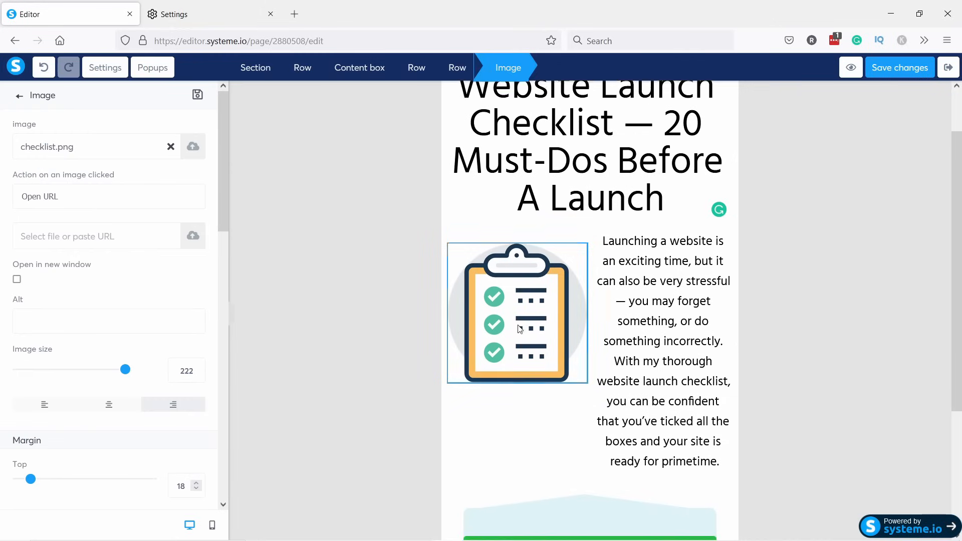
{"action": "scroll", "coordinate": [108, 307], "scroll_direction": "down", "scroll_amount": 3}
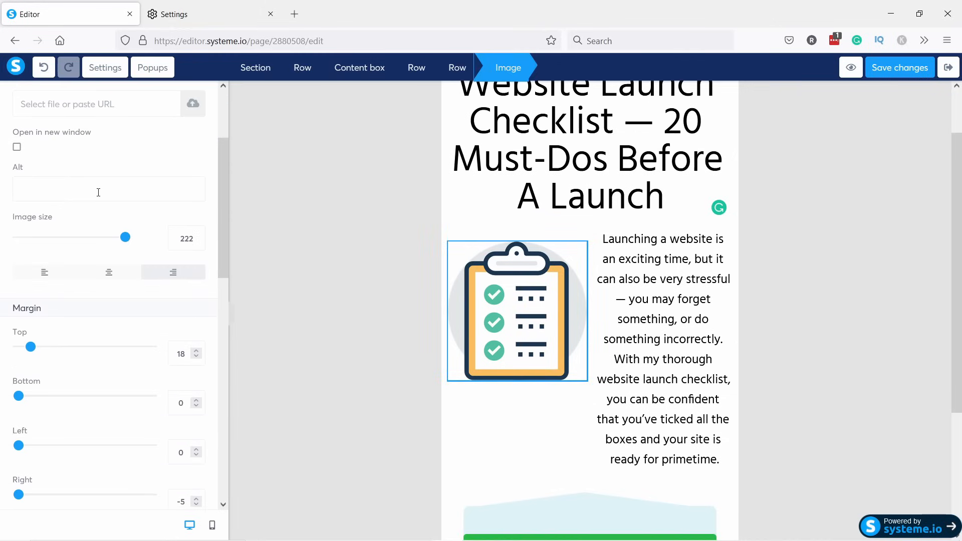
{"action": "scroll", "coordinate": [100, 188], "scroll_direction": "down", "scroll_amount": 2}
{"action": "scroll", "coordinate": [67, 397], "scroll_direction": "down", "scroll_amount": 5}
{"action": "scroll", "coordinate": [137, 240], "scroll_direction": "up", "scroll_amount": 6}
{"action": "scroll", "coordinate": [137, 240], "scroll_direction": "up", "scroll_amount": 3}
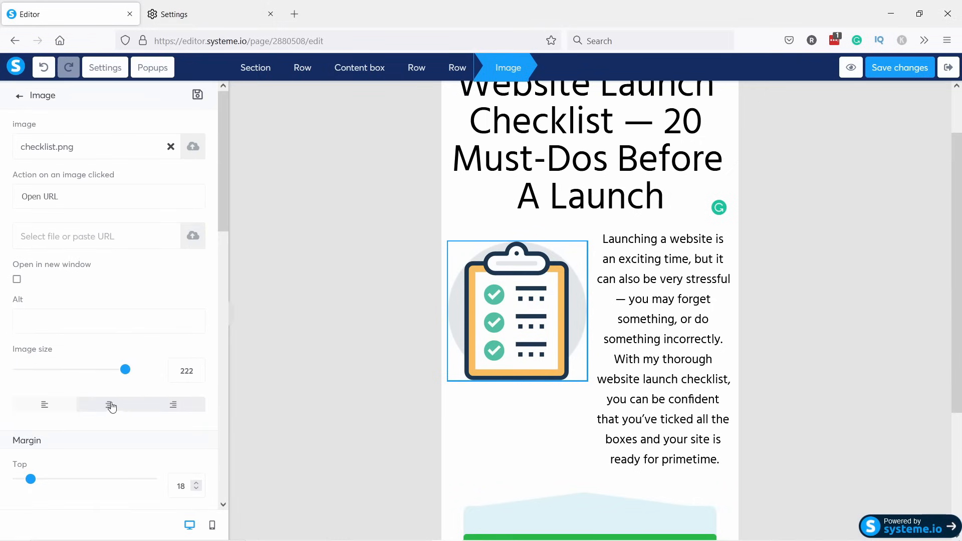
{"action": "left_click", "coordinate": [108, 406]}
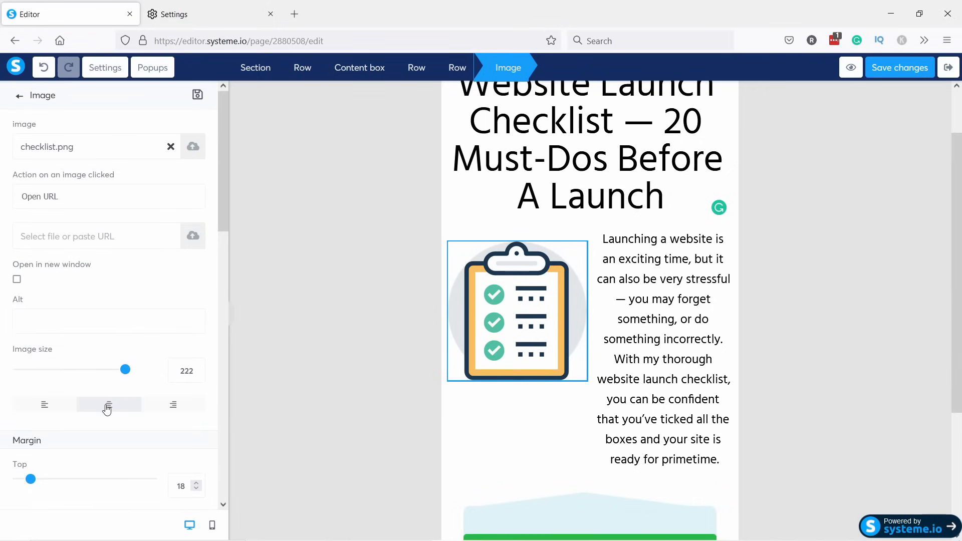
{"action": "left_click", "coordinate": [232, 320]}
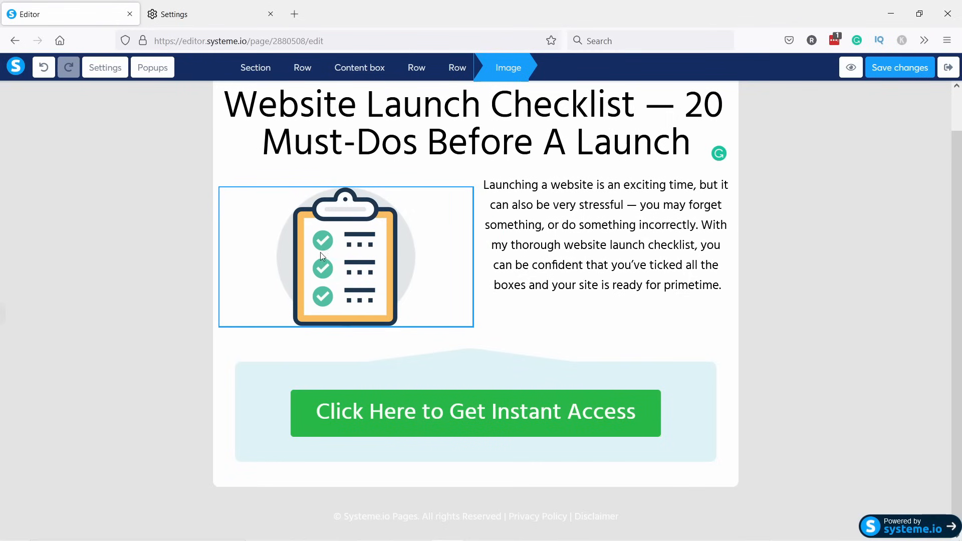
Left-align the intro paragraph beside the checklist image.
{"action": "left_click", "coordinate": [573, 223]}
{"action": "left_click", "coordinate": [553, 224]}
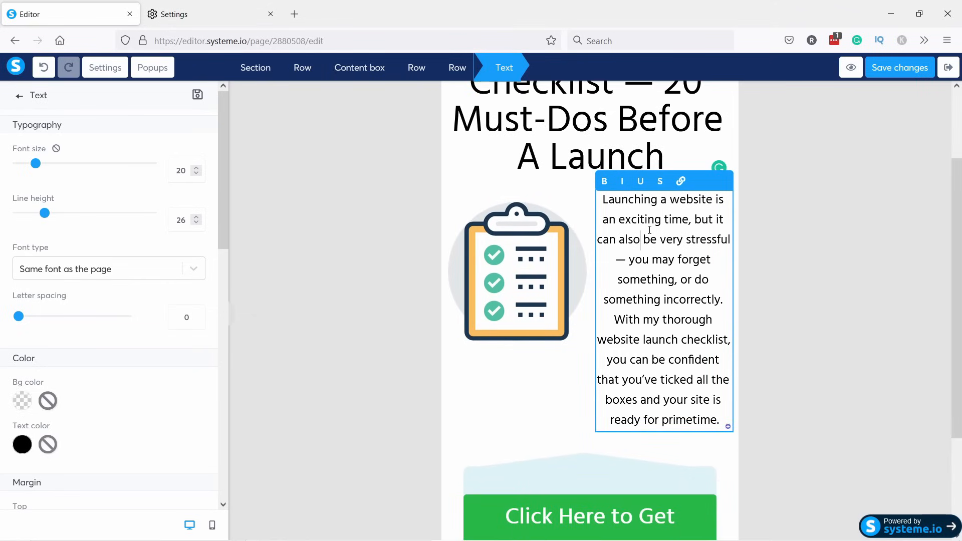
{"action": "scroll", "coordinate": [145, 296], "scroll_direction": "down", "scroll_amount": 4}
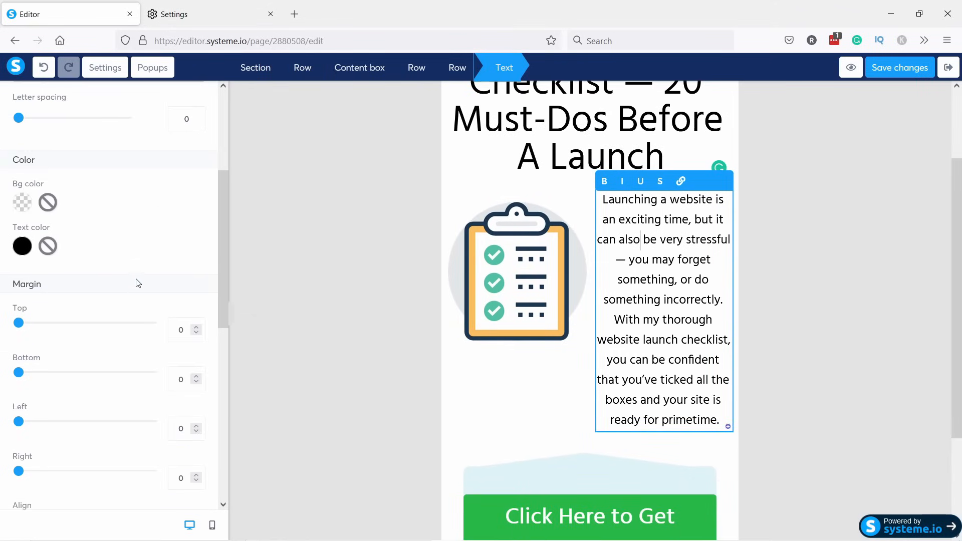
{"action": "scroll", "coordinate": [135, 273], "scroll_direction": "up", "scroll_amount": 4}
{"action": "scroll", "coordinate": [126, 268], "scroll_direction": "down", "scroll_amount": 8}
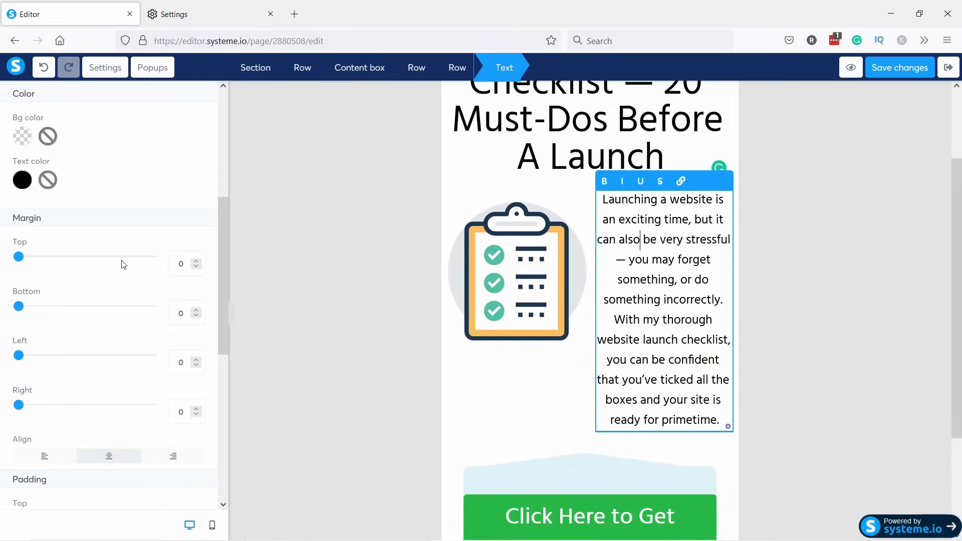
{"action": "left_click", "coordinate": [43, 324]}
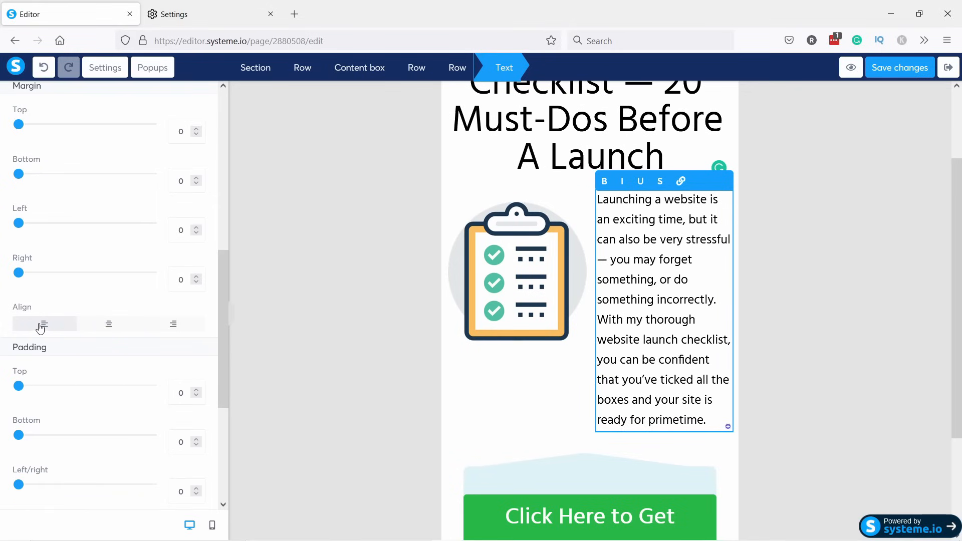
{"action": "left_click", "coordinate": [230, 311]}
{"action": "left_click", "coordinate": [802, 269]}
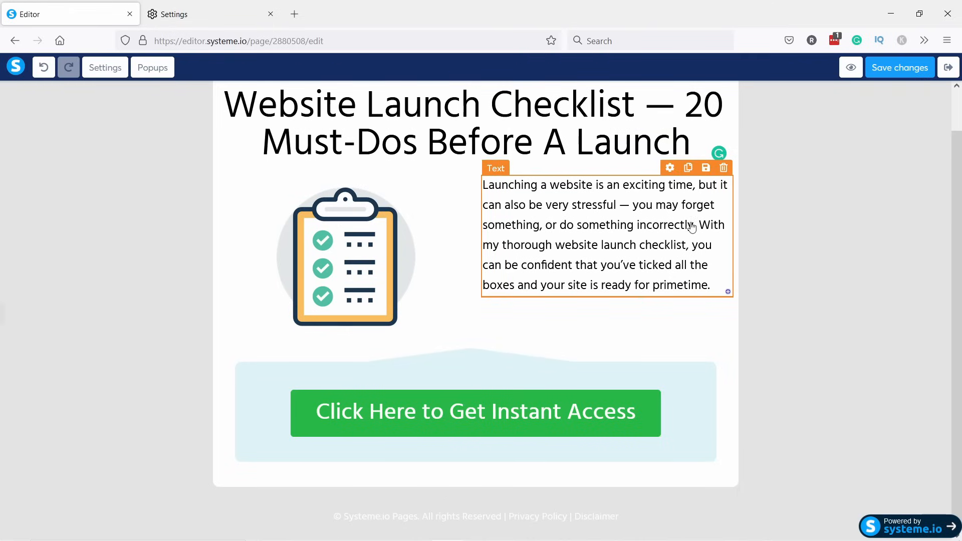
Keep the paragraph's left/right padding at 0 and give it a right margin of 11.
{"action": "left_click", "coordinate": [571, 226]}
{"action": "scroll", "coordinate": [495, 246], "scroll_direction": "down", "scroll_amount": 1}
{"action": "scroll", "coordinate": [69, 369], "scroll_direction": "down", "scroll_amount": 5}
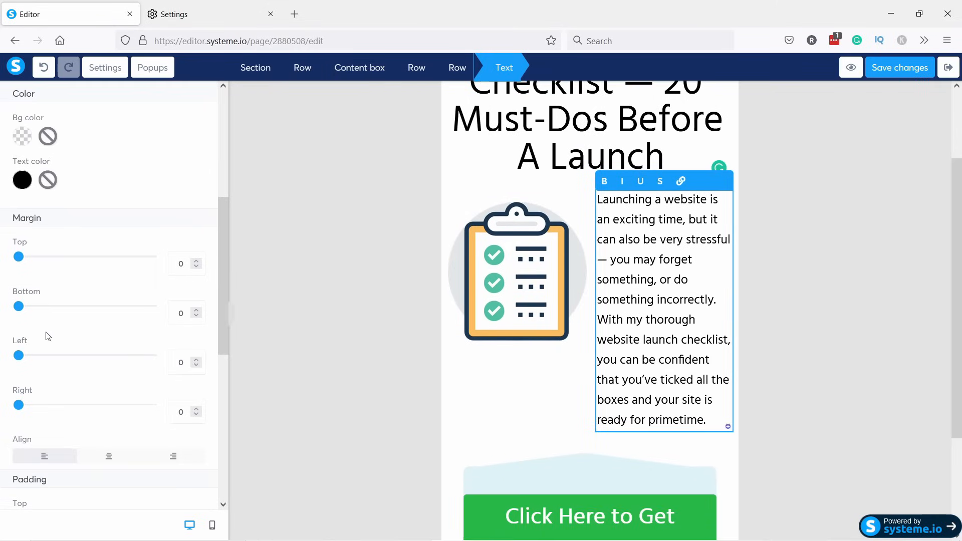
{"action": "scroll", "coordinate": [53, 345], "scroll_direction": "down", "scroll_amount": 3}
{"action": "scroll", "coordinate": [27, 431], "scroll_direction": "down", "scroll_amount": 2}
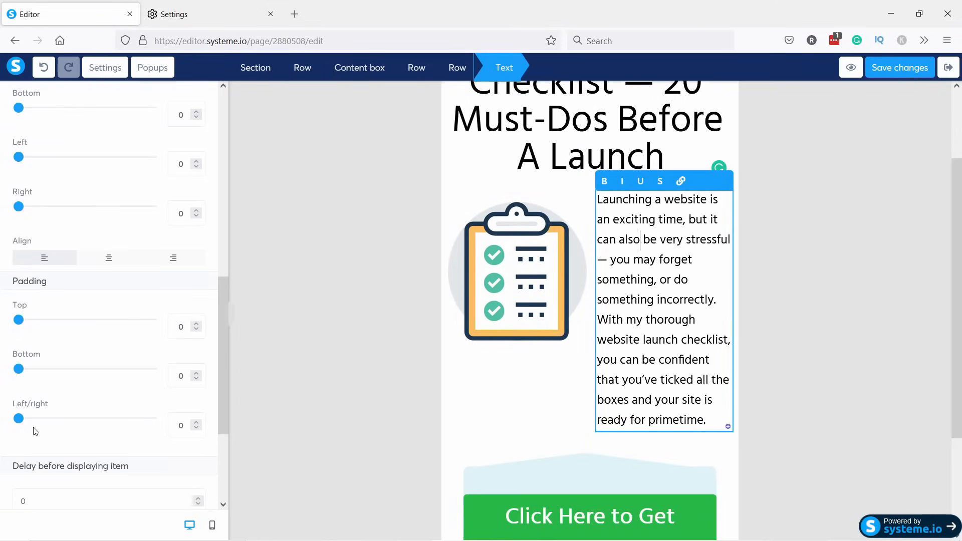
{"action": "mouse_move", "coordinate": [20, 419]}
{"action": "left_mouse_down"}
{"action": "mouse_move", "coordinate": [32, 422]}
{"action": "mouse_move", "coordinate": [2, 413]}
{"action": "left_mouse_up"}
{"action": "right_click", "coordinate": [2, 412]}
{"action": "left_click", "coordinate": [162, 279]}
{"action": "scroll", "coordinate": [24, 247], "scroll_direction": "up", "scroll_amount": 1}
{"action": "left_click_drag", "start_coordinate": [25, 274], "coordinate": [25, 274]}
{"action": "left_click", "coordinate": [334, 323]}
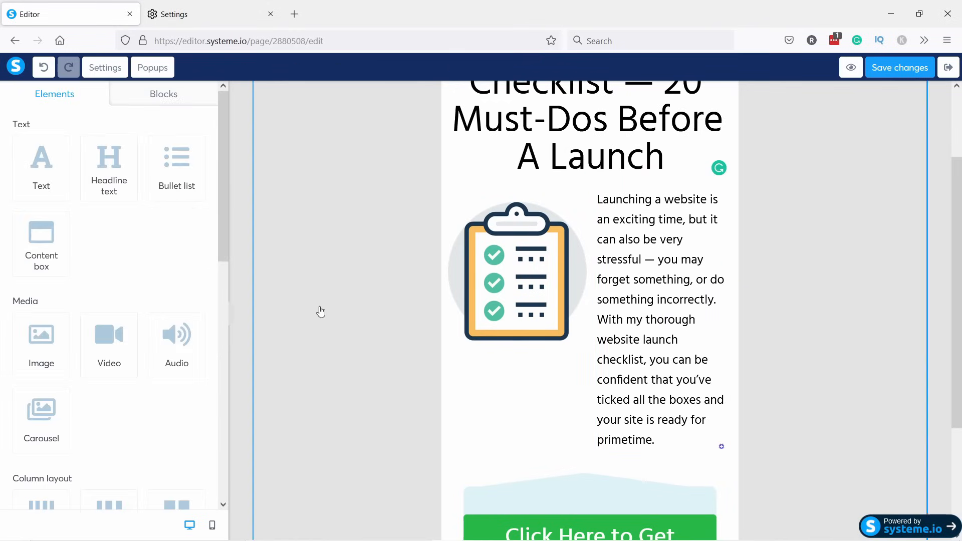
Replace the headline's dash with a colon and move '20 Must-Dos Before A Launch' to a second line.
{"action": "left_click", "coordinate": [235, 321]}
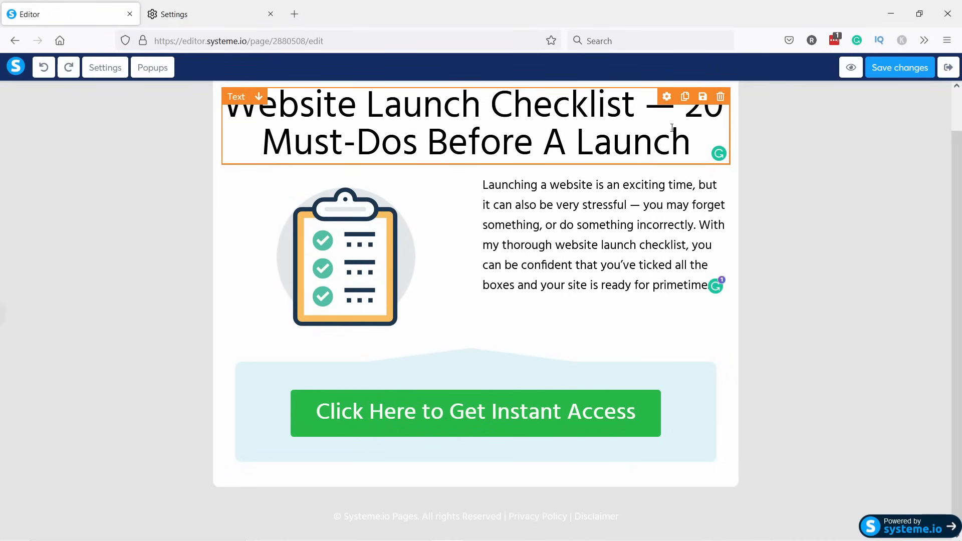
{"action": "left_click", "coordinate": [660, 125]}
{"action": "left_click_drag", "start_coordinate": [639, 188], "coordinate": [613, 187]}
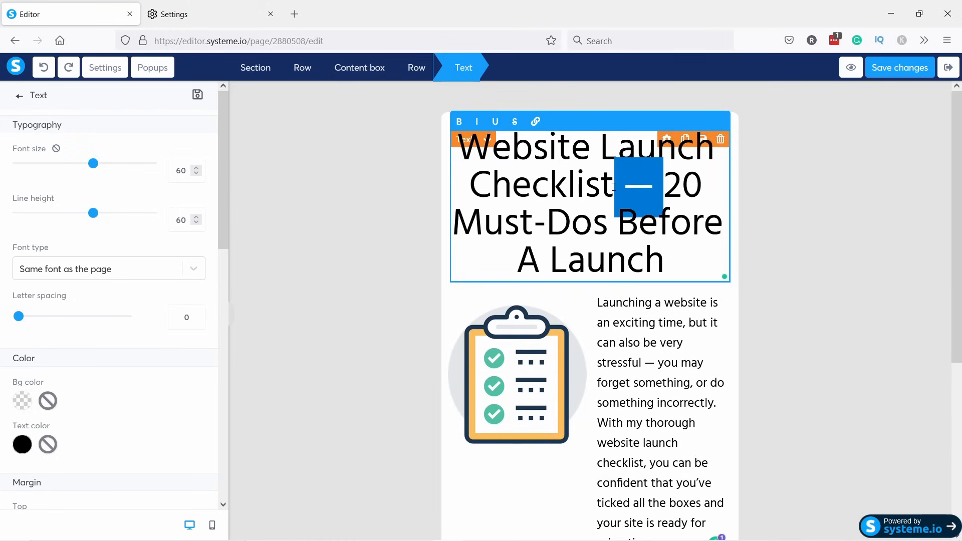
{"action": "type", "text": ":"}
{"action": "key", "text": "Return"}
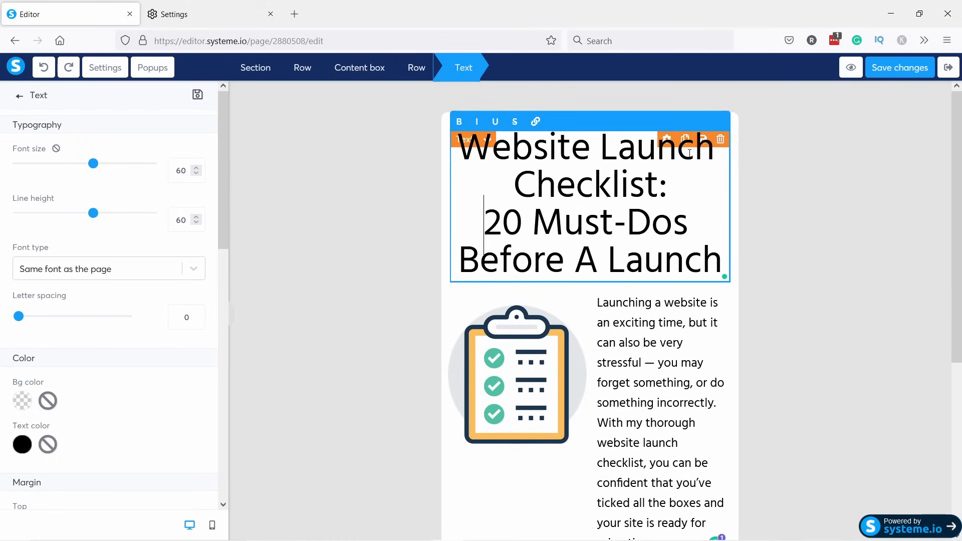
{"action": "left_click", "coordinate": [231, 324]}
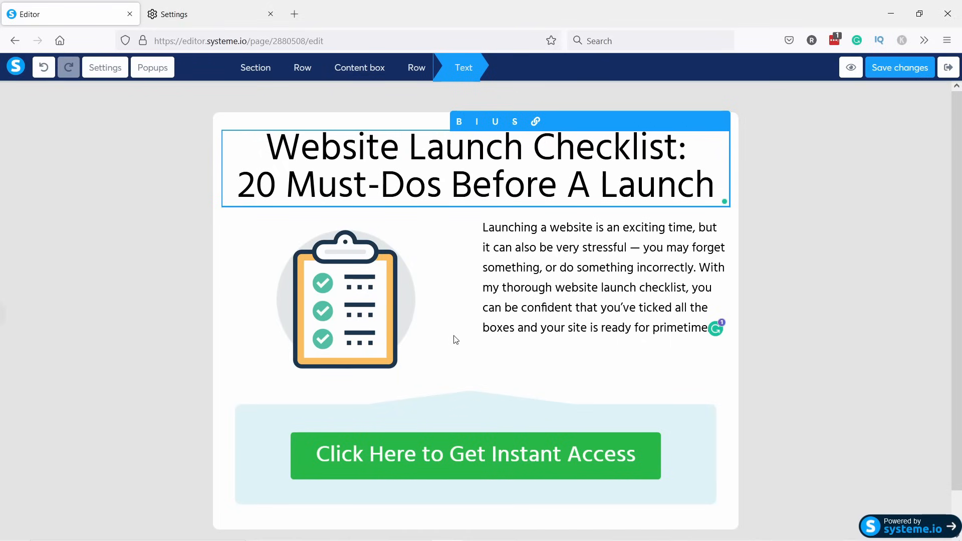
Change the green button's label to DOWNLOAD THE CHECKLIST and keep its Show popup action.
{"action": "left_click", "coordinate": [449, 429]}
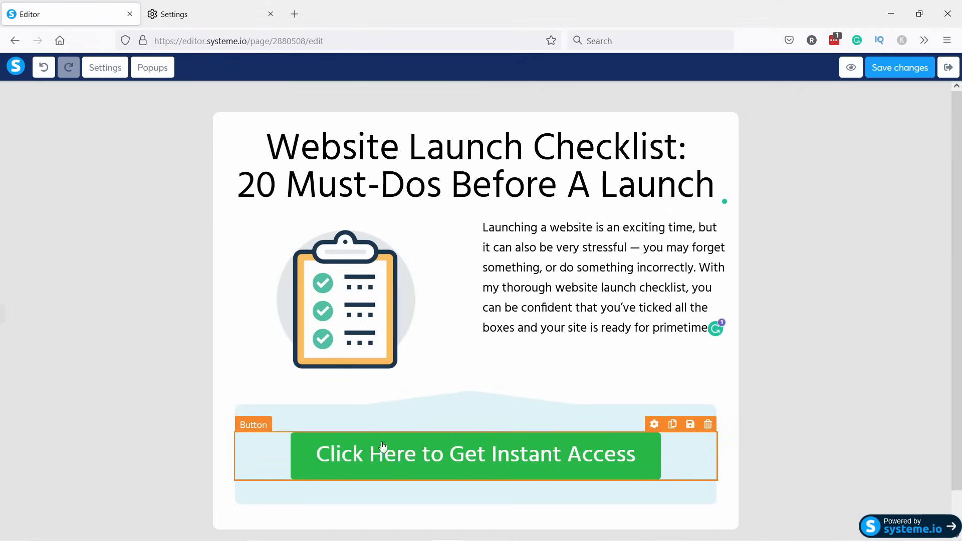
{"action": "left_click", "coordinate": [390, 459]}
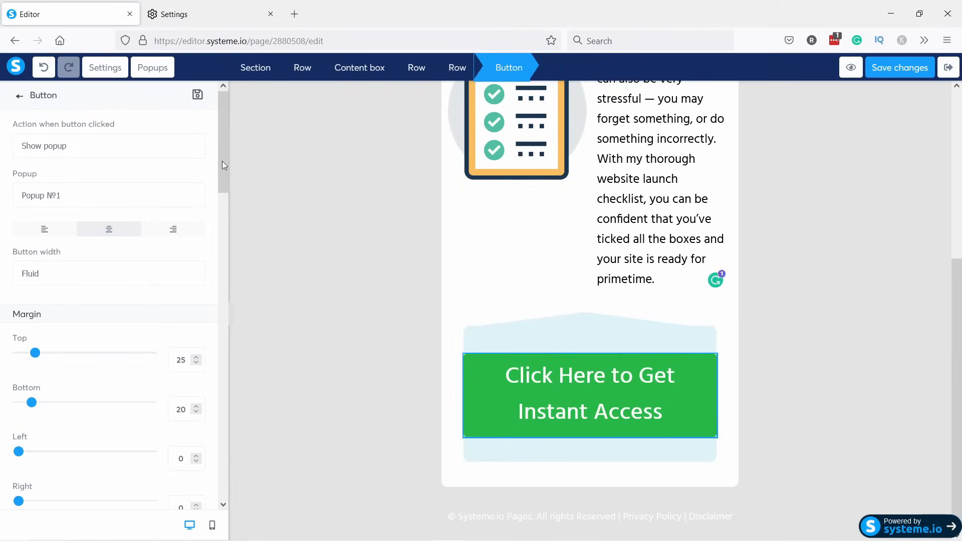
{"action": "scroll", "coordinate": [221, 166], "scroll_direction": "down", "scroll_amount": 7}
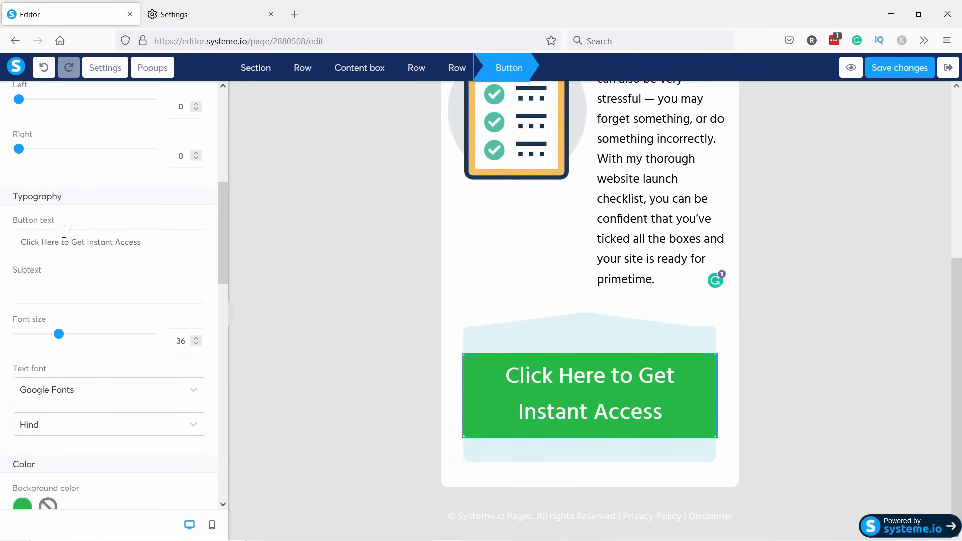
{"action": "left_click_drag", "start_coordinate": [169, 243], "coordinate": [18, 240]}
{"action": "type", "text": "DOWNLOAD THE CHECKLIST"}
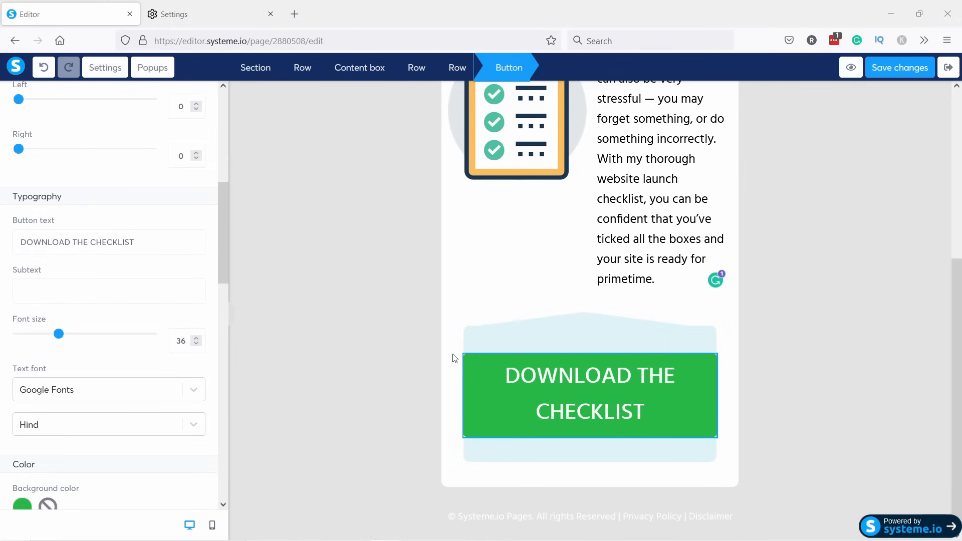
{"action": "left_click_drag", "start_coordinate": [224, 189], "coordinate": [226, 93]}
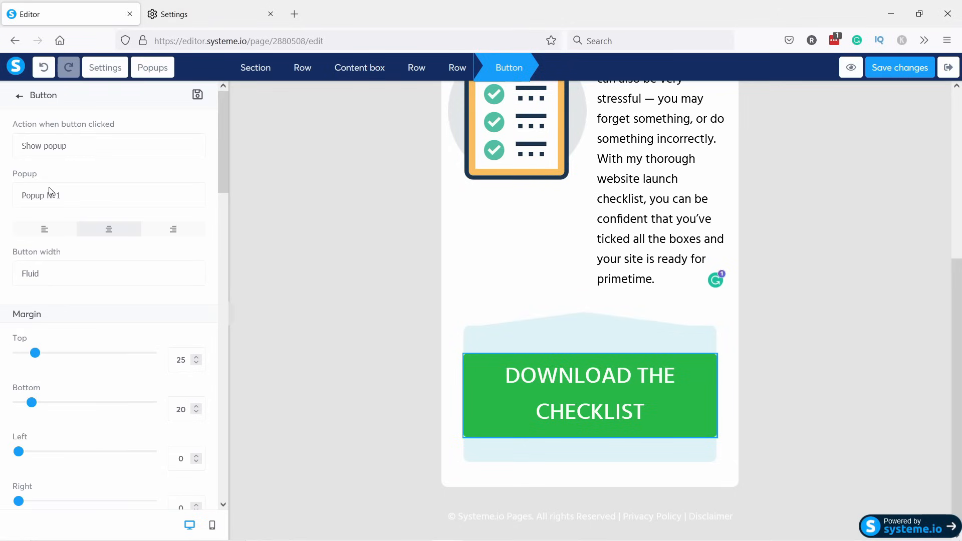
{"action": "left_click", "coordinate": [59, 153]}
{"action": "left_click", "coordinate": [59, 183]}
Replace 'Systeme.io Pages.' in the footer with TipsWithPunch.
{"action": "left_click", "coordinate": [321, 313]}
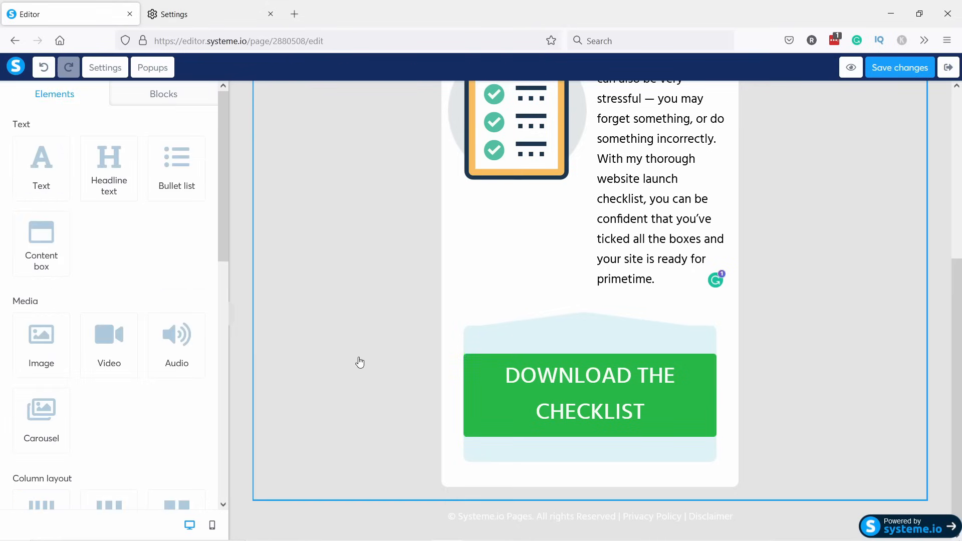
{"action": "left_click", "coordinate": [512, 518]}
{"action": "left_click_drag", "start_coordinate": [452, 515], "coordinate": [796, 533]}
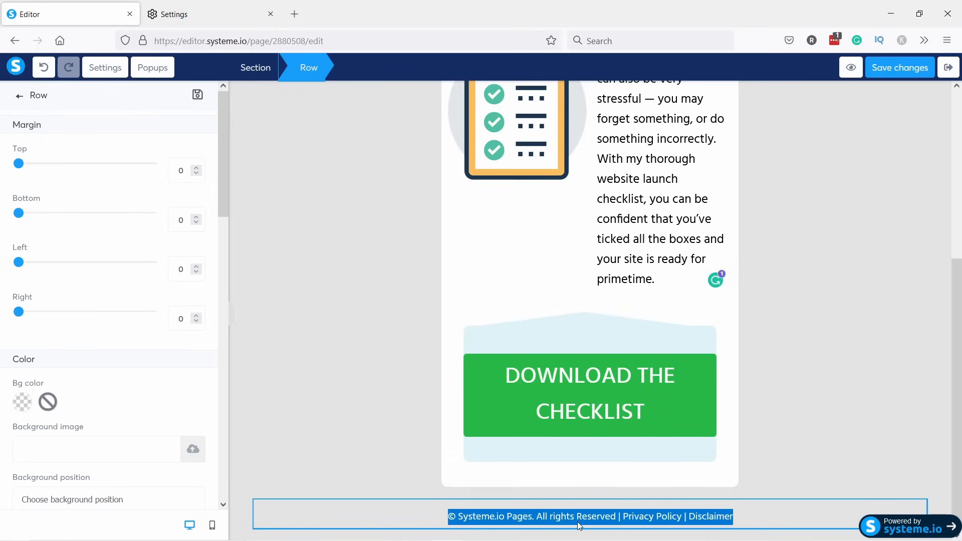
{"action": "left_click", "coordinate": [459, 518]}
{"action": "left_click", "coordinate": [486, 519]}
{"action": "left_click", "coordinate": [502, 521]}
{"action": "left_click_drag", "start_coordinate": [533, 518], "coordinate": [461, 518]}
{"action": "type", "text": "Tips"}
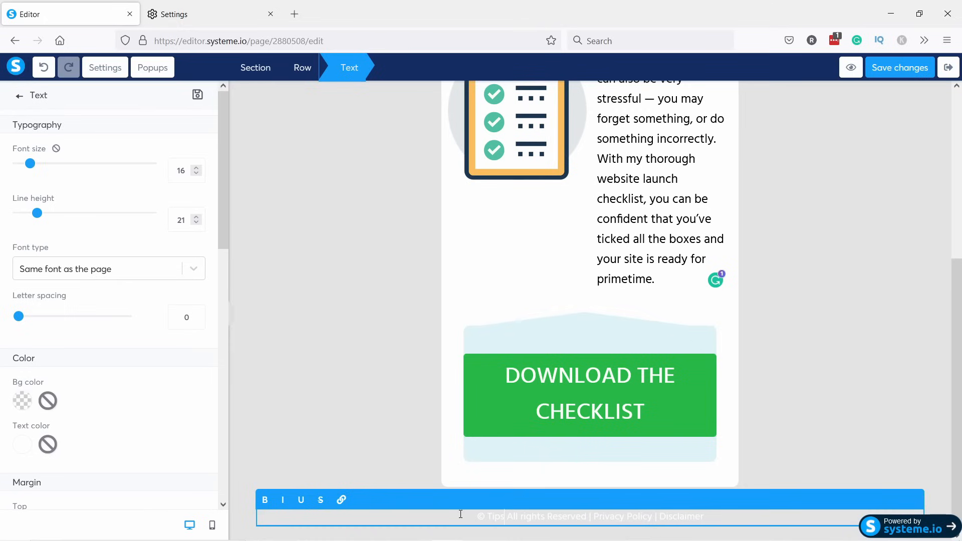
{"action": "type", "text": "Withpunch"}
Make the whole footer line dark grey text.
{"action": "triple_click", "coordinate": [504, 516]}
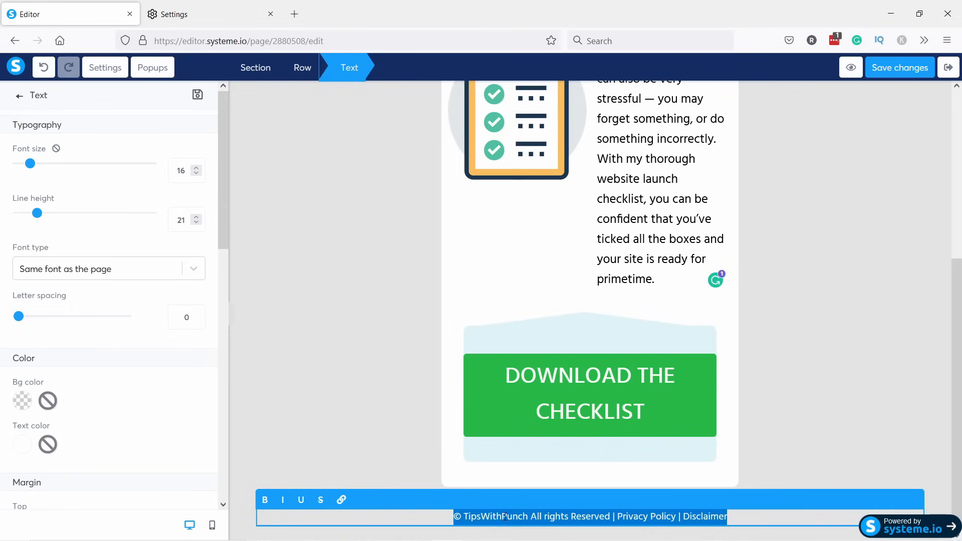
{"action": "left_click", "coordinate": [22, 444]}
{"action": "mouse_move", "coordinate": [90, 433]}
{"action": "left_mouse_down"}
{"action": "mouse_move", "coordinate": [50, 495]}
{"action": "mouse_move", "coordinate": [52, 441]}
{"action": "mouse_move", "coordinate": [54, 455]}
{"action": "mouse_move", "coordinate": [58, 448]}
{"action": "left_mouse_up"}
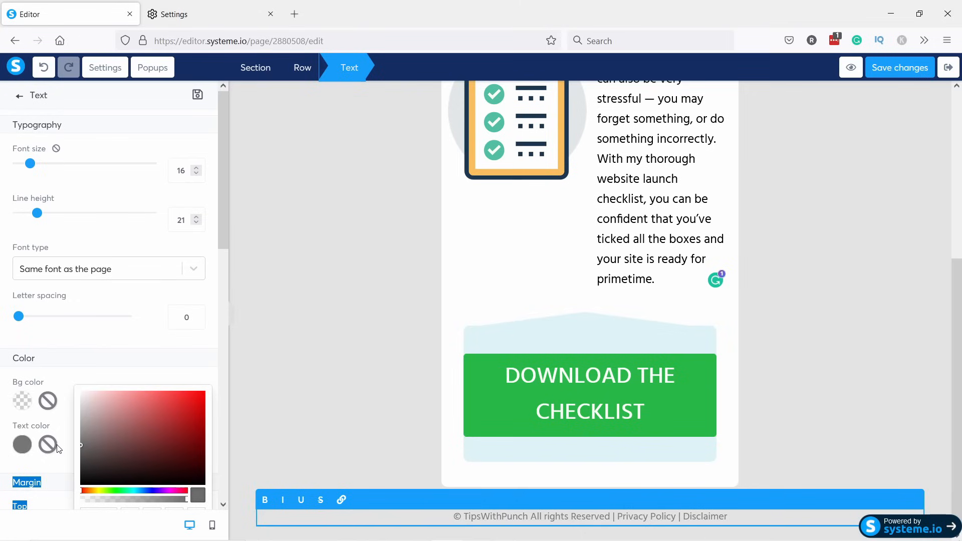
{"action": "left_click", "coordinate": [359, 363]}
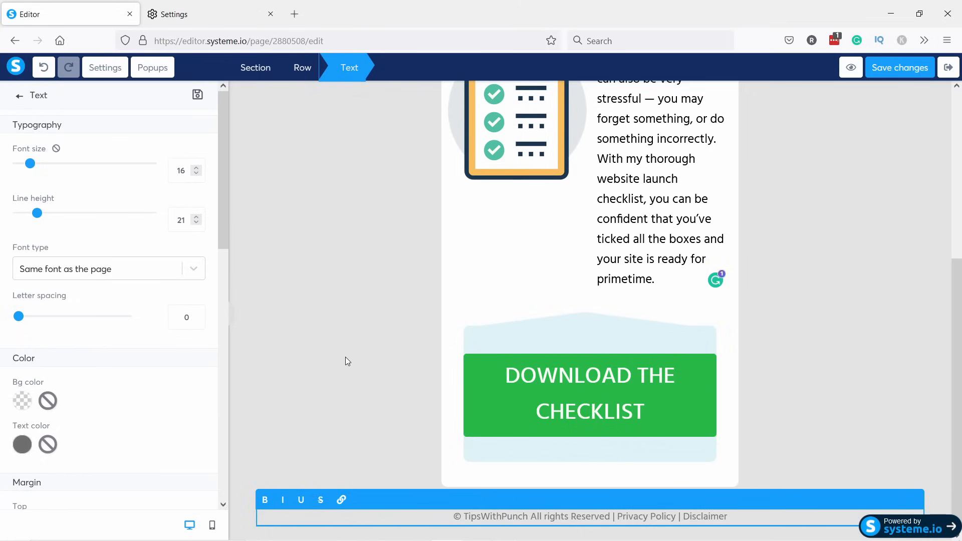
{"action": "left_click", "coordinate": [375, 378]}
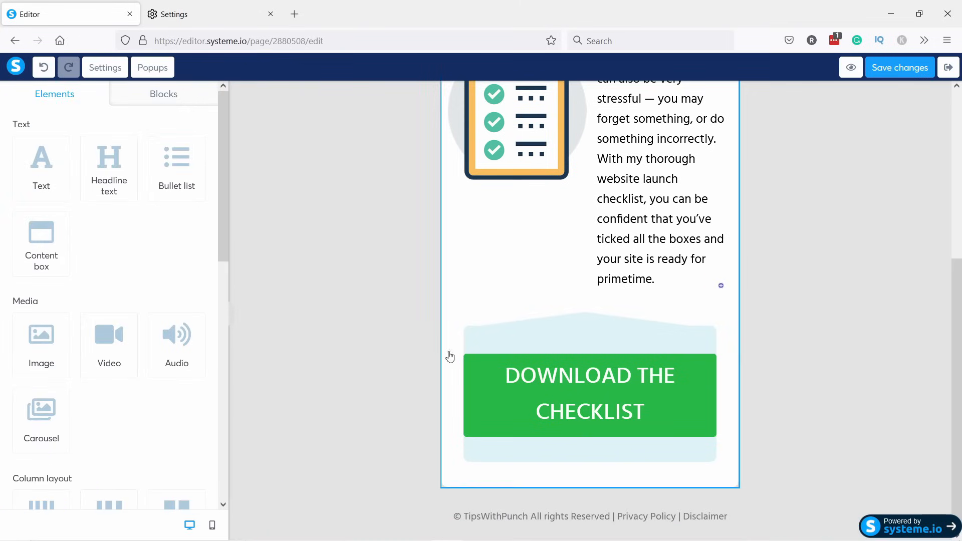
{"action": "scroll", "coordinate": [337, 291], "scroll_direction": "up", "scroll_amount": 1}
{"action": "left_click", "coordinate": [232, 316]}
{"action": "scroll", "coordinate": [514, 303], "scroll_direction": "up", "scroll_amount": 1}
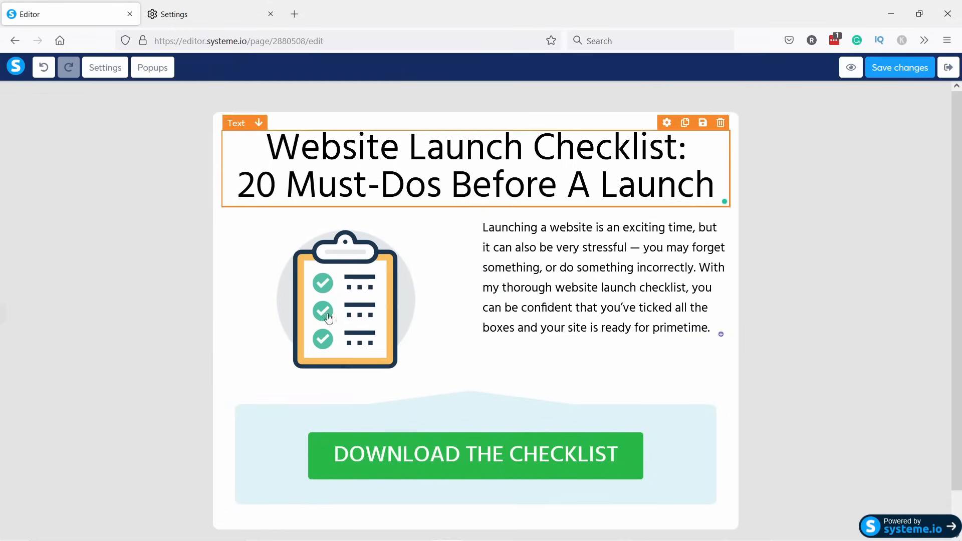
{"action": "scroll", "coordinate": [372, 261], "scroll_direction": "down", "scroll_amount": 1}
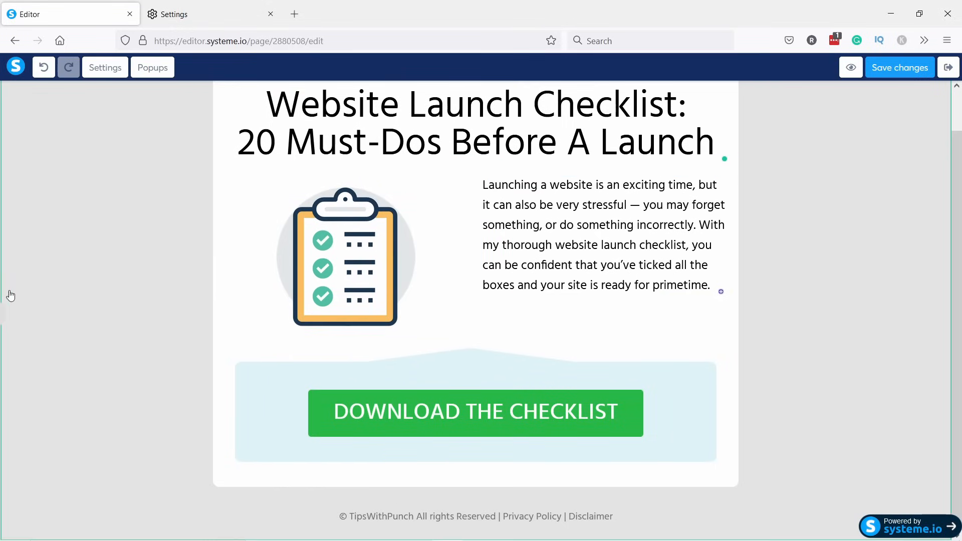
{"action": "left_click", "coordinate": [6, 321]}
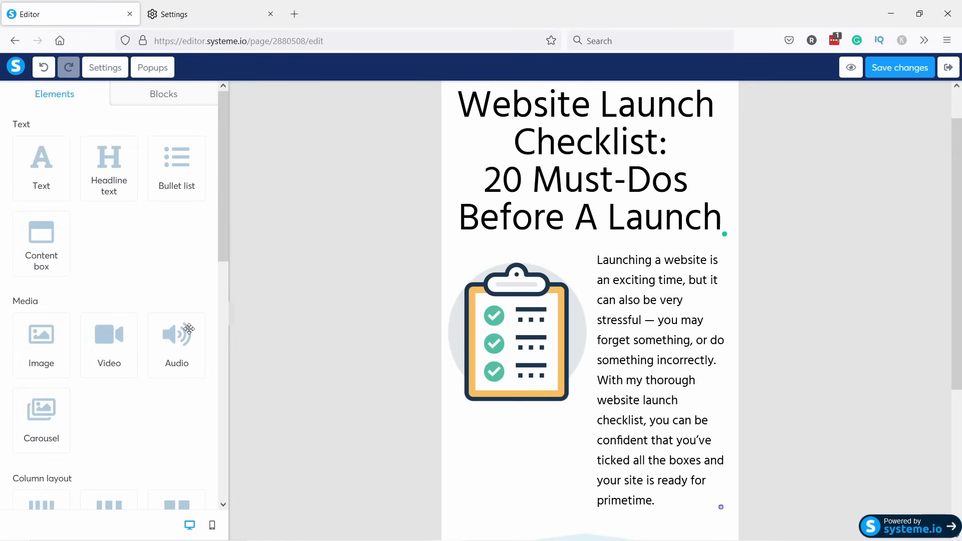
Give Popup №1 the heading 'Where should I send your free checklist?' and open the Name field's settings.
{"action": "left_click", "coordinate": [149, 69]}
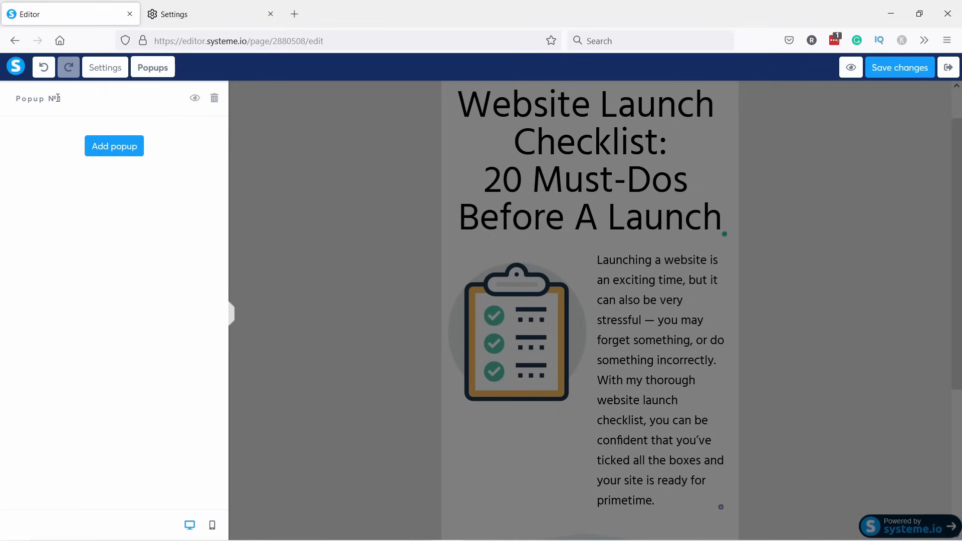
{"action": "left_click", "coordinate": [195, 100]}
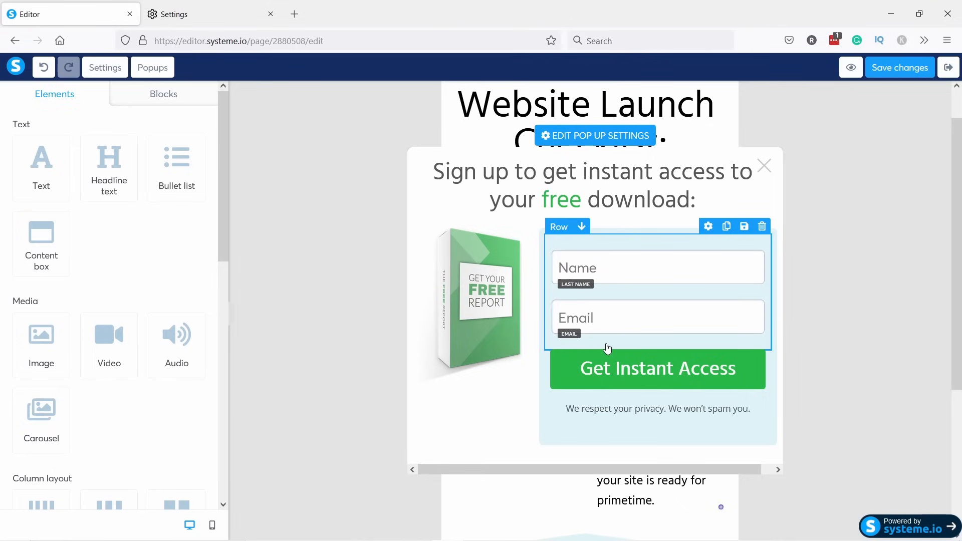
{"action": "left_click", "coordinate": [585, 196]}
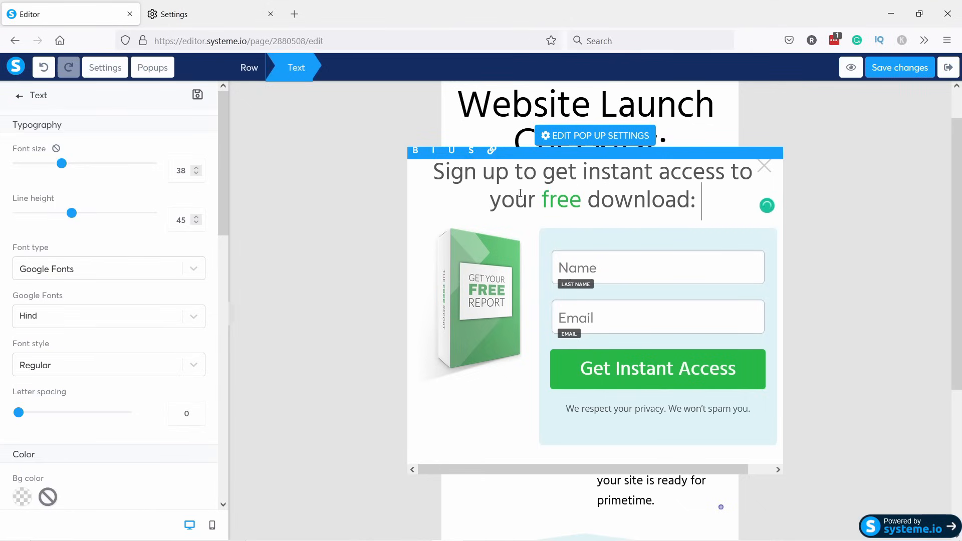
{"action": "left_click_drag", "start_coordinate": [586, 196], "coordinate": [430, 181]}
{"action": "type", "text": "Where should I send your free checklist?"}
{"action": "left_click", "coordinate": [580, 288]}
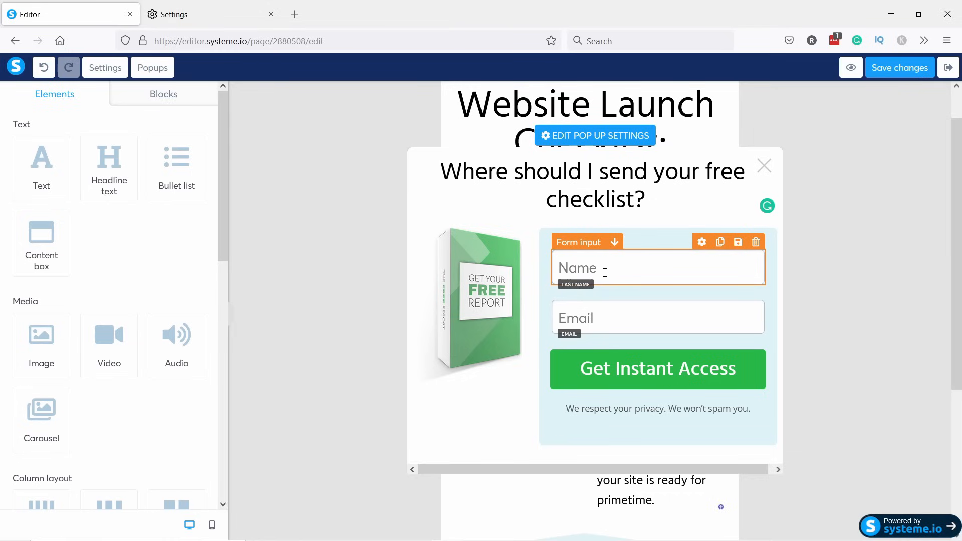
{"action": "left_click", "coordinate": [701, 243]}
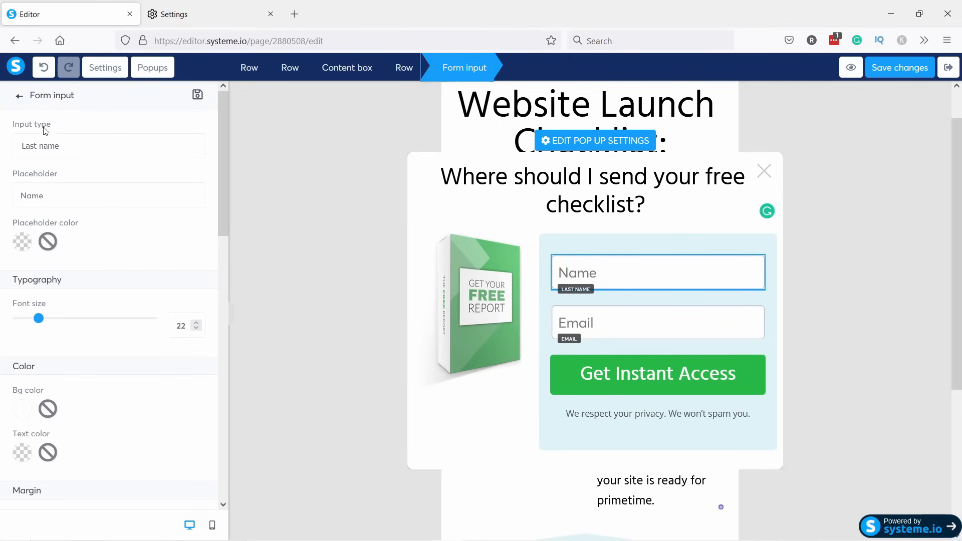
Set the popup's first field to input type First name with placeholder 'First name'.
{"action": "left_click", "coordinate": [43, 146]}
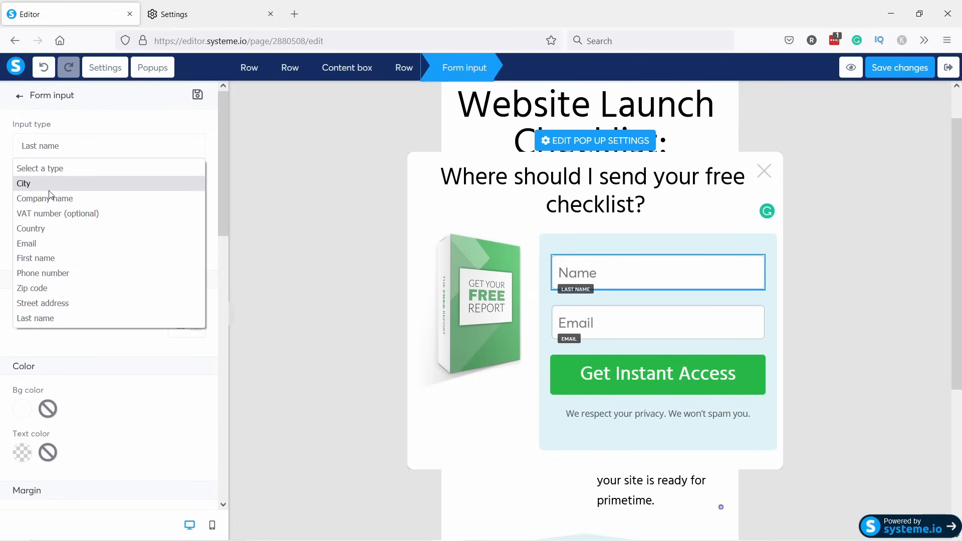
{"action": "left_click", "coordinate": [64, 258]}
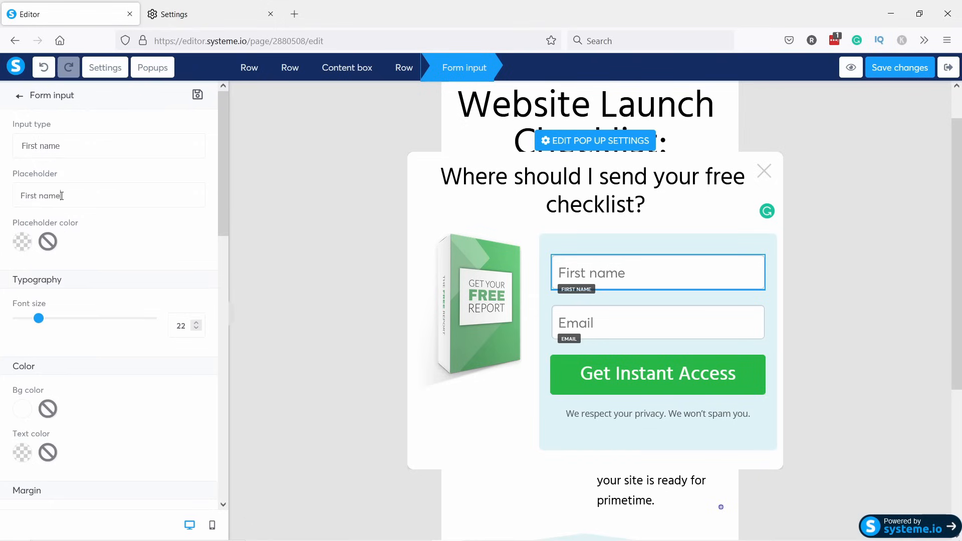
{"action": "double_click", "coordinate": [44, 196]}
{"action": "key", "text": "BackSpace"}
{"action": "type", "text": "name"}
Change the popup button's text from Get Instant Access to 'GET THE CHECKLIST'.
{"action": "left_click", "coordinate": [653, 374]}
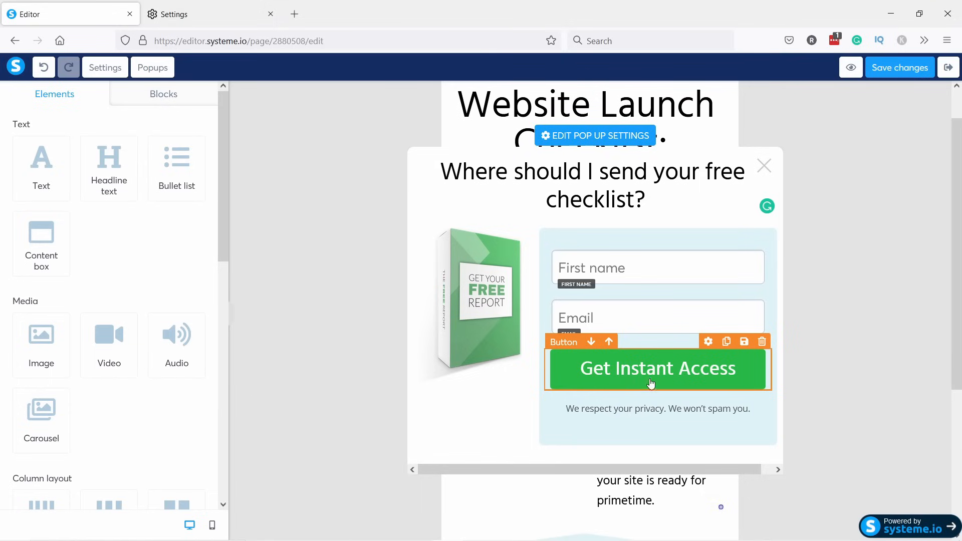
{"action": "left_click", "coordinate": [630, 375]}
{"action": "left_click_drag", "start_coordinate": [230, 166], "coordinate": [232, 281]}
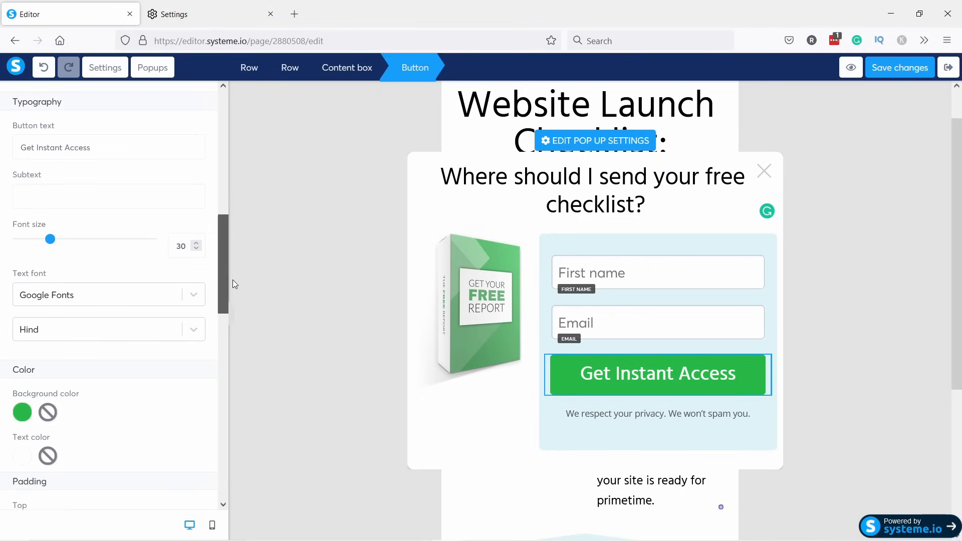
{"action": "left_click_drag", "start_coordinate": [93, 147], "coordinate": [3, 150]}
{"action": "type", "text": "GET THE CHECKLIST"}
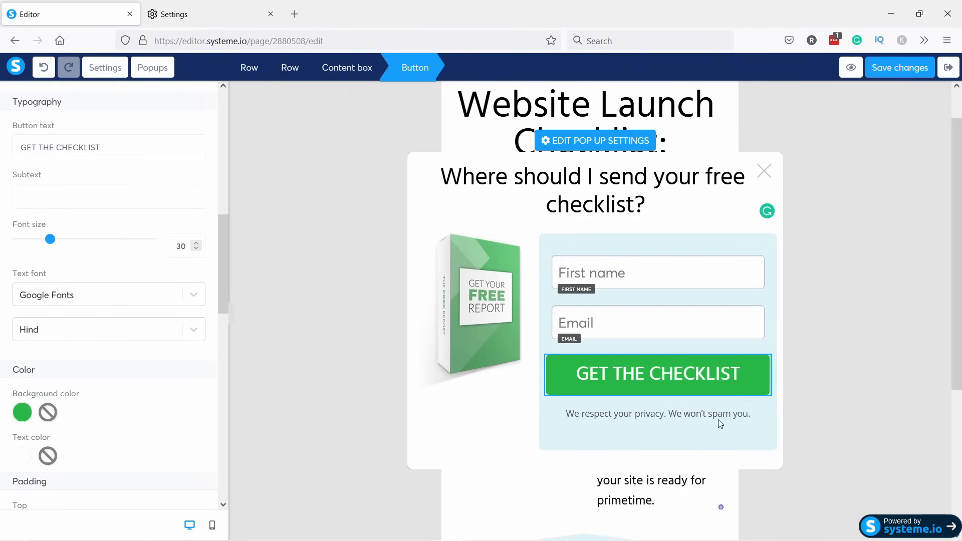
Delete the 'We respect your privacy' line beneath the button.
{"action": "mouse_move", "coordinate": [693, 419]}
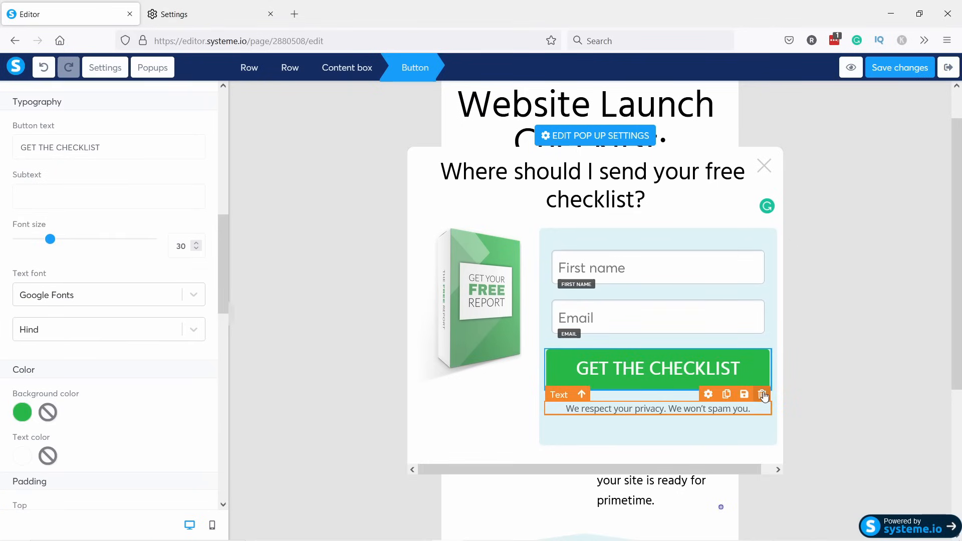
{"action": "left_click", "coordinate": [761, 394]}
{"action": "left_click", "coordinate": [535, 318]}
Swap the popup's book cover image for checklist.png from the uploaded images.
{"action": "left_click", "coordinate": [474, 305]}
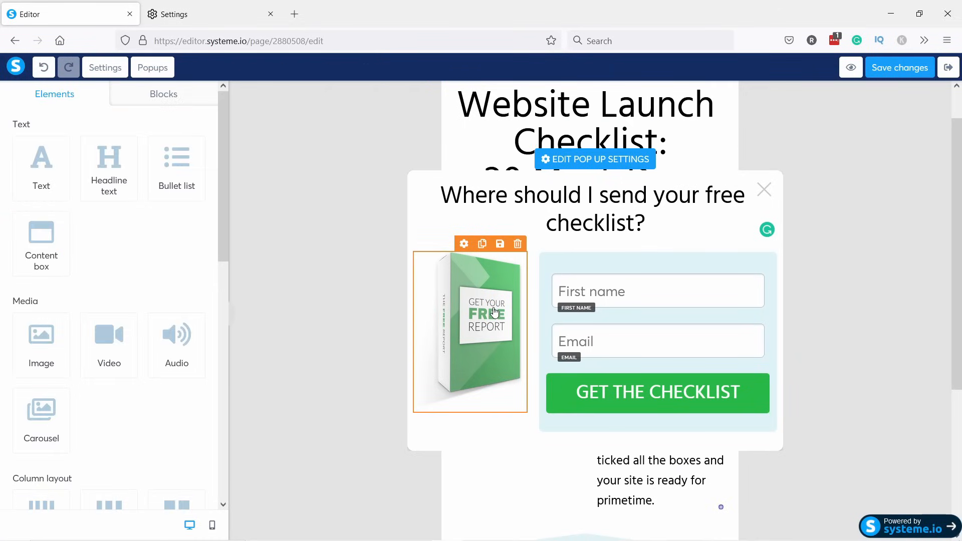
{"action": "left_click", "coordinate": [464, 245]}
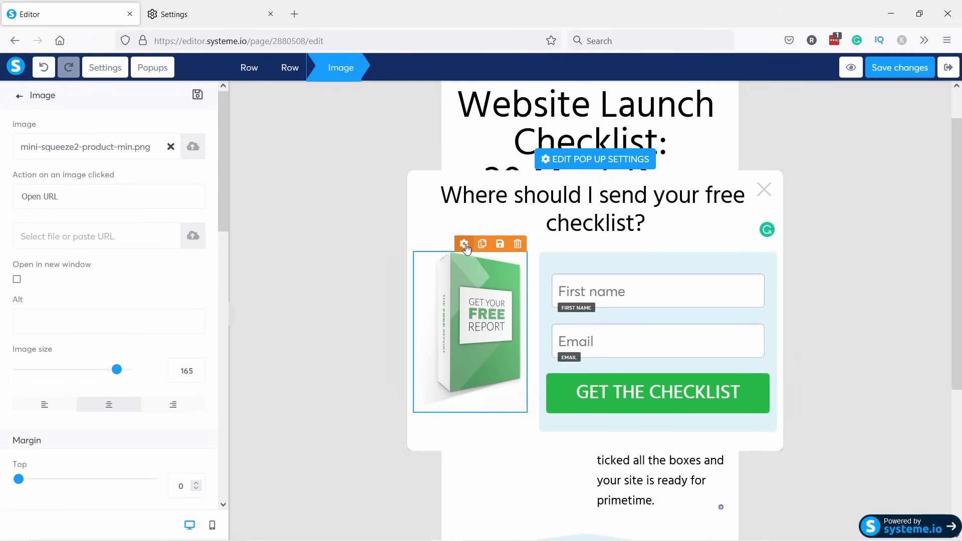
{"action": "left_click", "coordinate": [193, 148]}
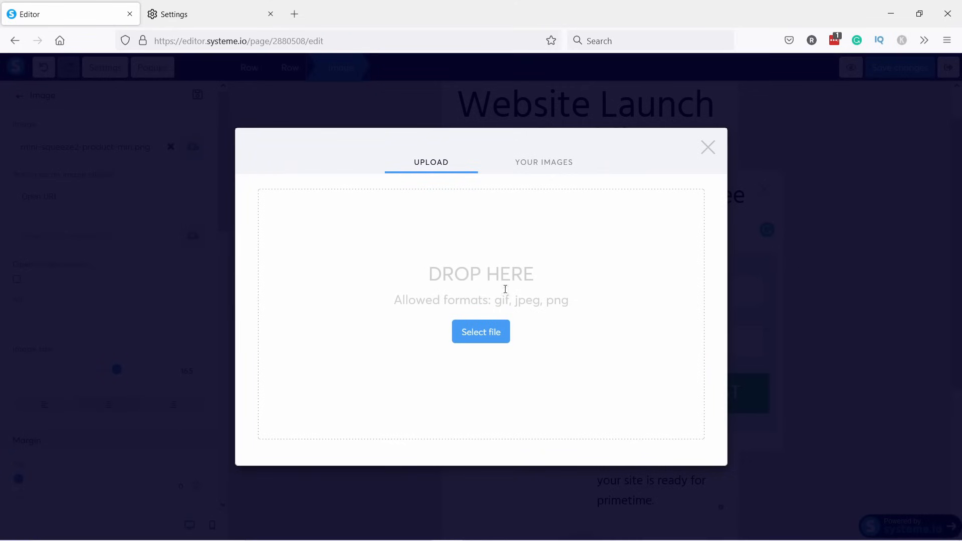
{"action": "left_click", "coordinate": [535, 169]}
{"action": "left_click", "coordinate": [294, 195]}
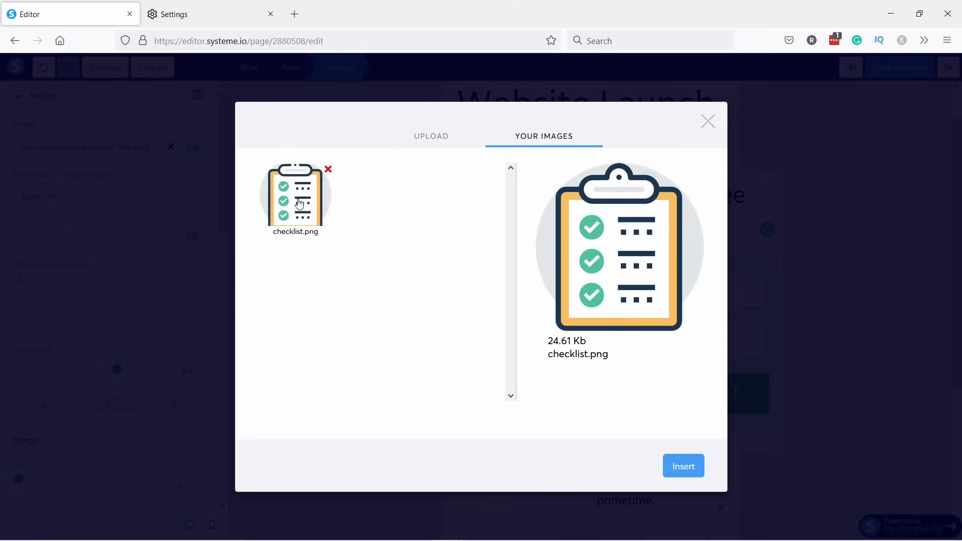
{"action": "left_click", "coordinate": [683, 466]}
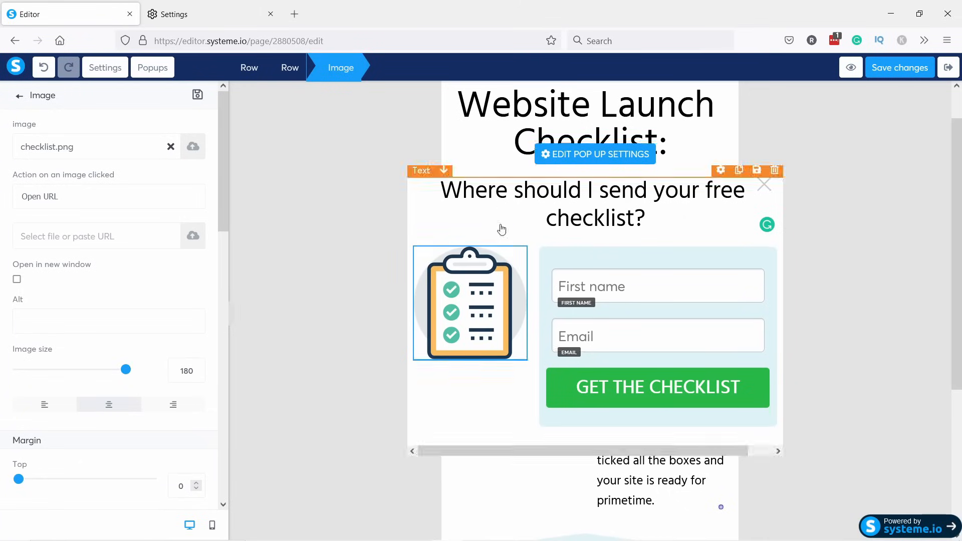
{"action": "left_click", "coordinate": [561, 393]}
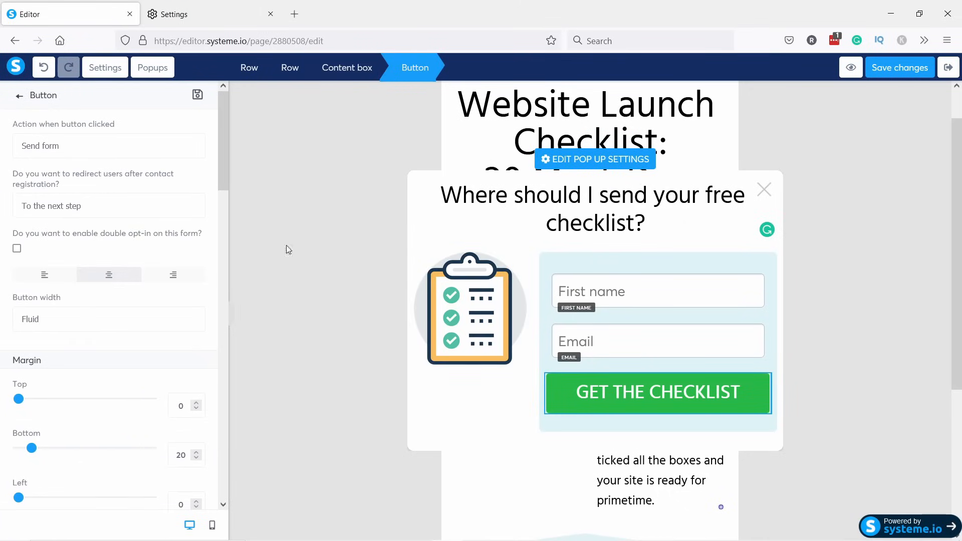
Keep the button's action on Send form and switch the editor to the mobile preview.
{"action": "left_click", "coordinate": [50, 153]}
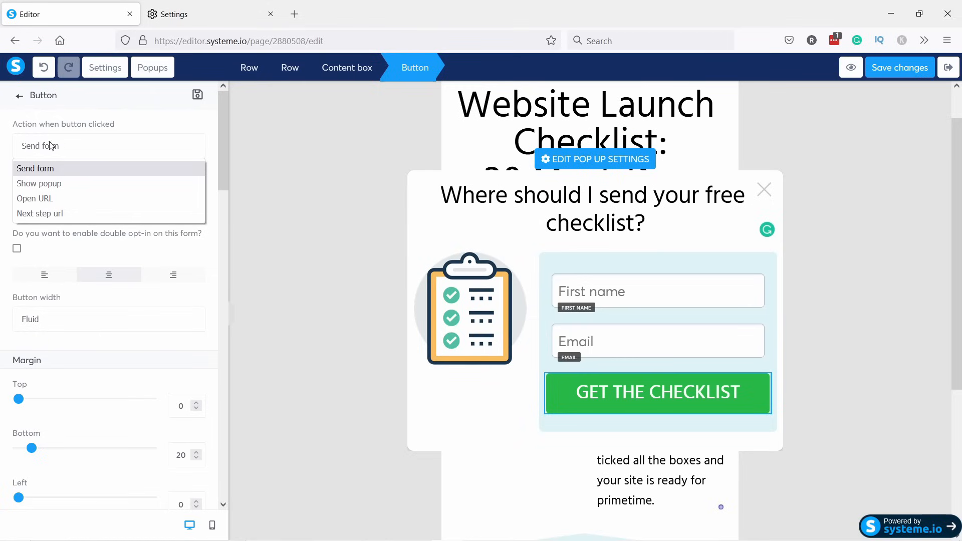
{"action": "left_click", "coordinate": [53, 148]}
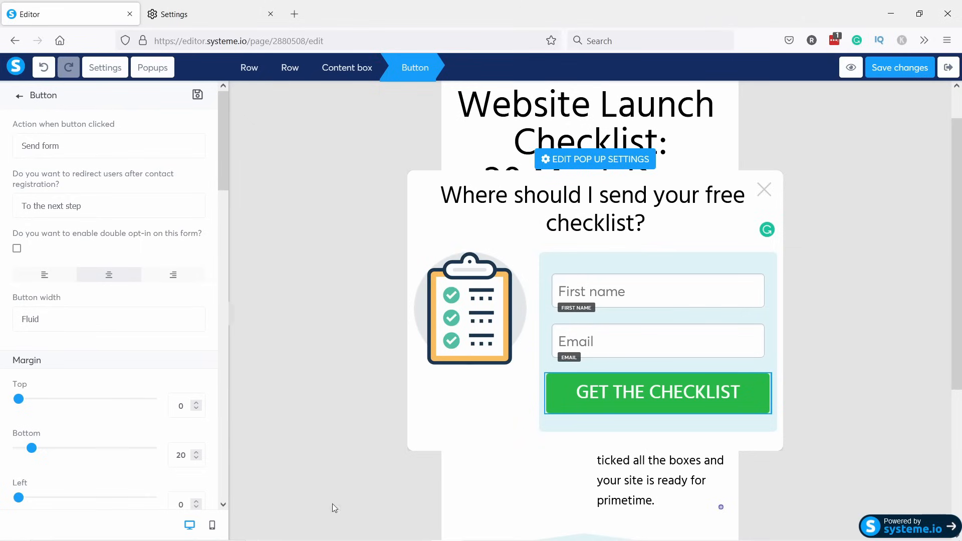
{"action": "left_click", "coordinate": [215, 525]}
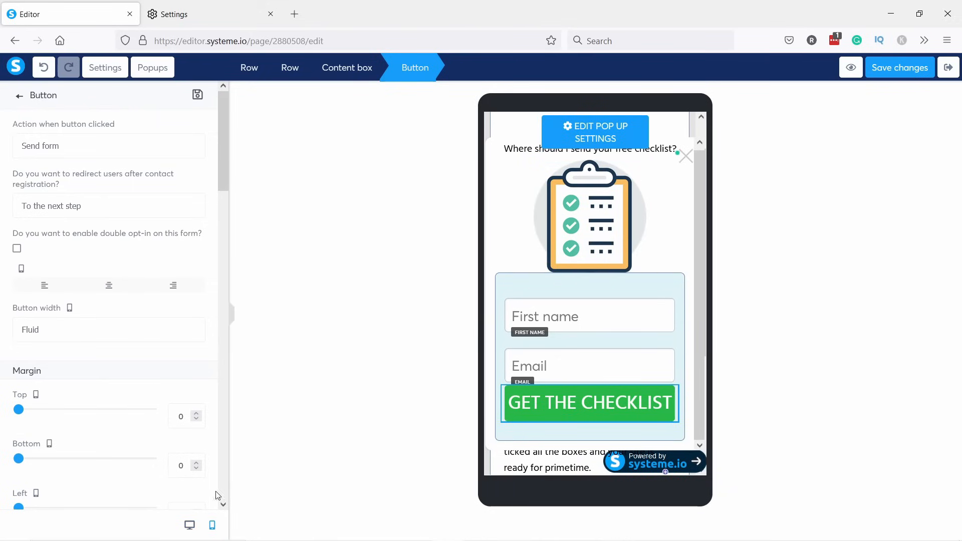
Uncheck Mobile under 'Item visible on' for the popup's checklist image.
{"action": "left_click", "coordinate": [606, 200]}
{"action": "left_click", "coordinate": [589, 203]}
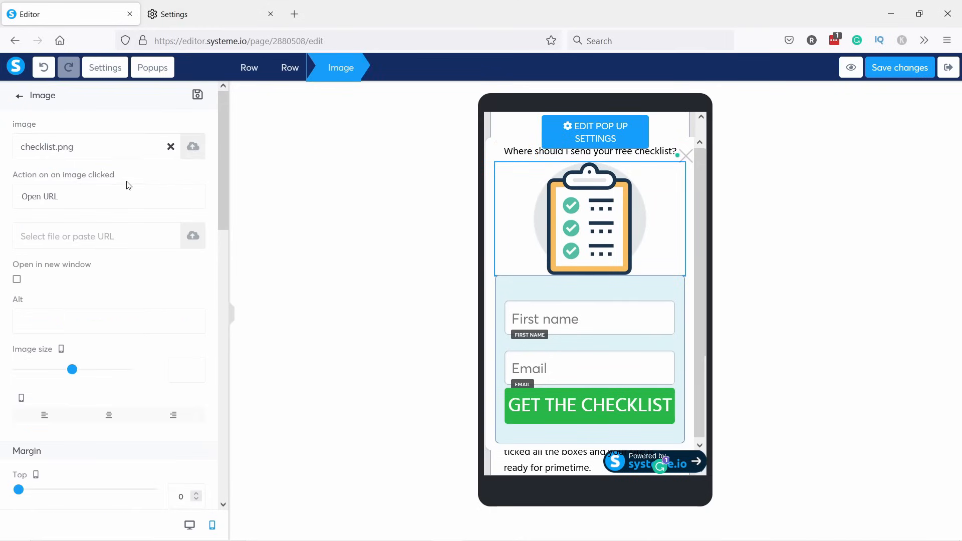
{"action": "scroll", "coordinate": [129, 200], "scroll_direction": "down", "scroll_amount": 10}
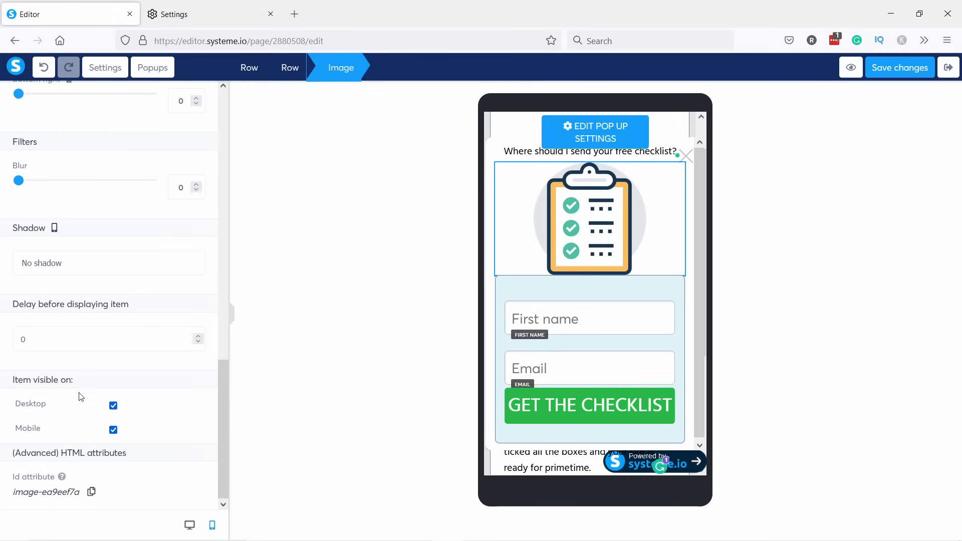
{"action": "left_click", "coordinate": [113, 429]}
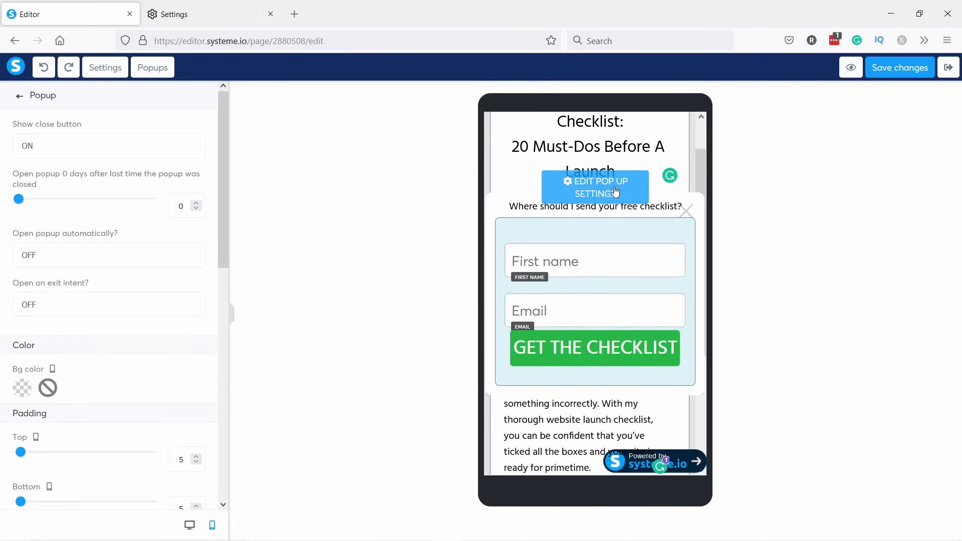
Raise the popup's Padding Top to 40 in the mobile layout.
{"action": "scroll", "coordinate": [137, 200], "scroll_direction": "down", "scroll_amount": 1}
{"action": "scroll", "coordinate": [137, 205], "scroll_direction": "down", "scroll_amount": 1}
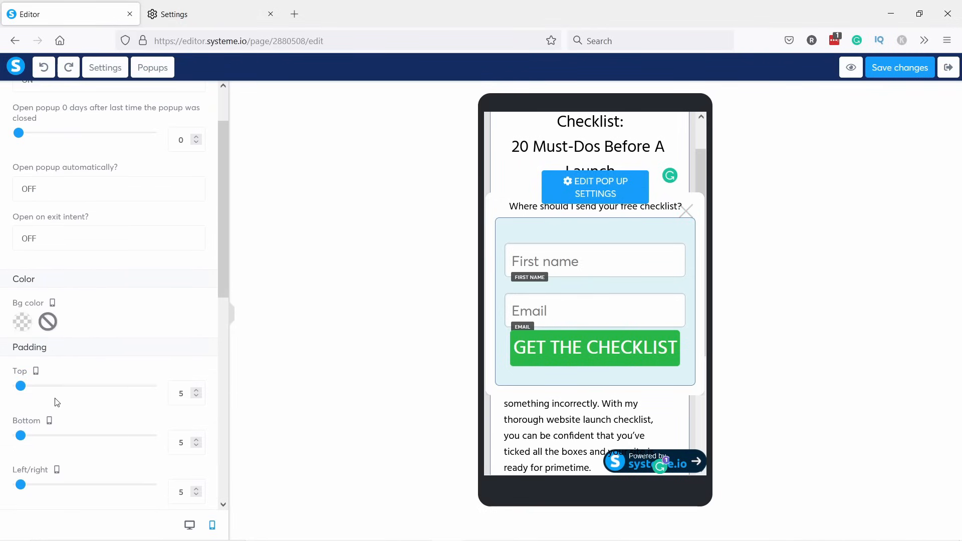
{"action": "left_click_drag", "start_coordinate": [21, 386], "coordinate": [37, 386]}
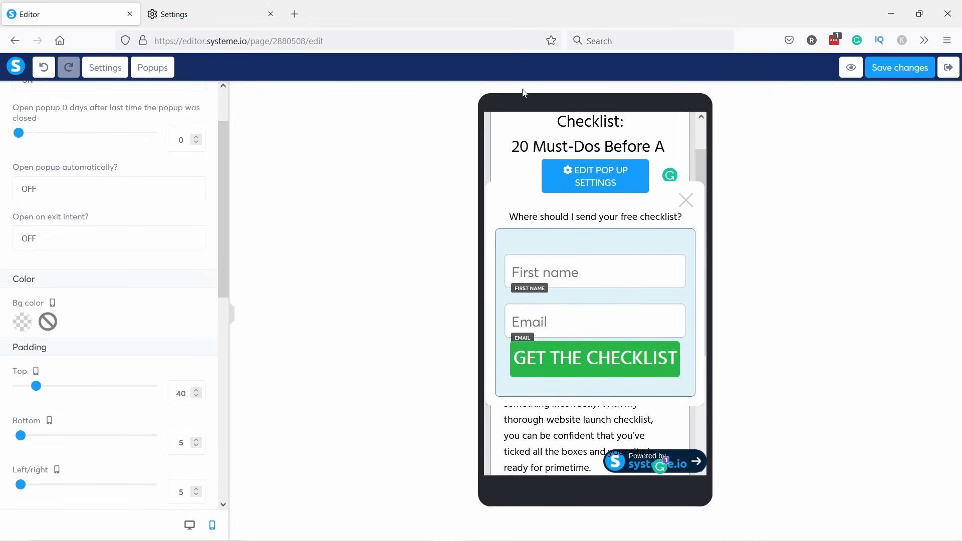
{"action": "scroll", "coordinate": [81, 350], "scroll_direction": "down", "scroll_amount": 7}
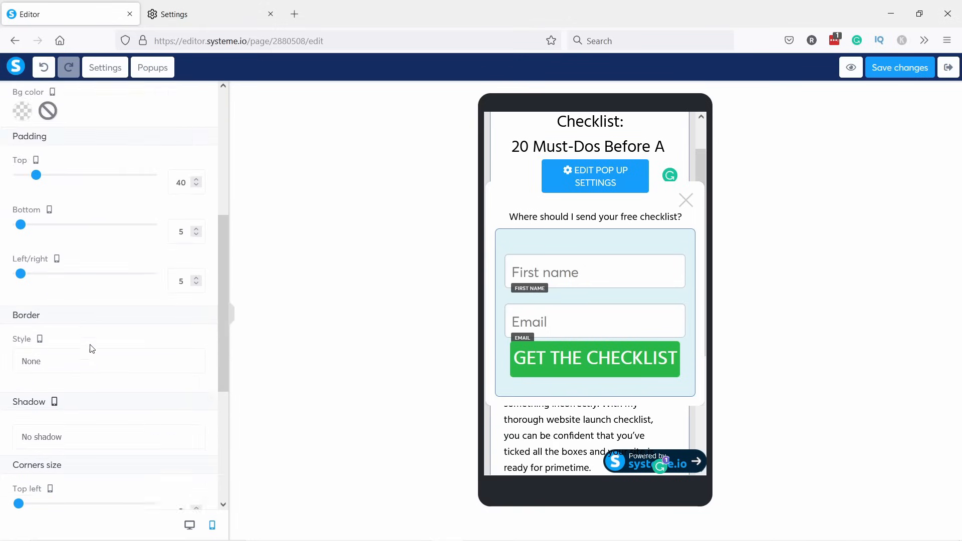
{"action": "scroll", "coordinate": [93, 341], "scroll_direction": "down", "scroll_amount": 3}
{"action": "scroll", "coordinate": [122, 284], "scroll_direction": "up", "scroll_amount": 10}
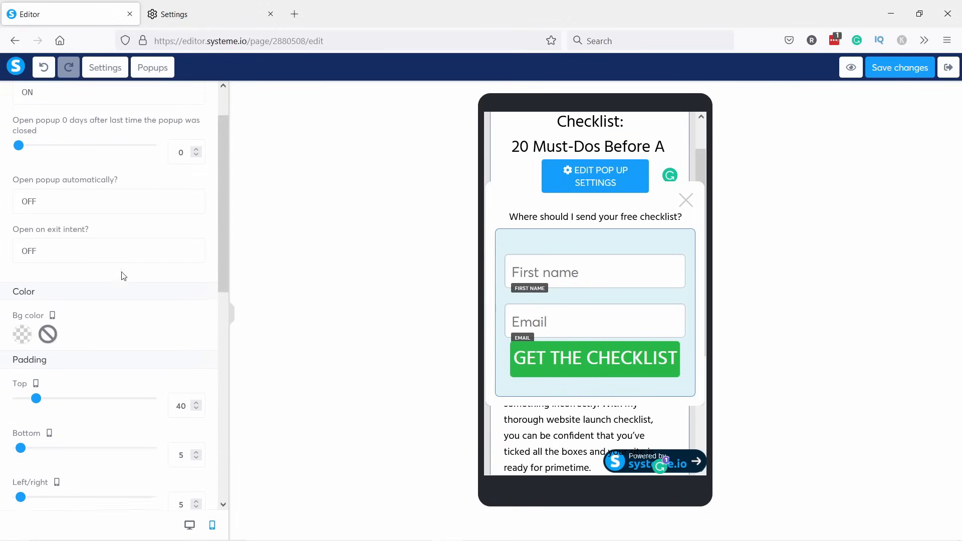
{"action": "left_click", "coordinate": [495, 137]}
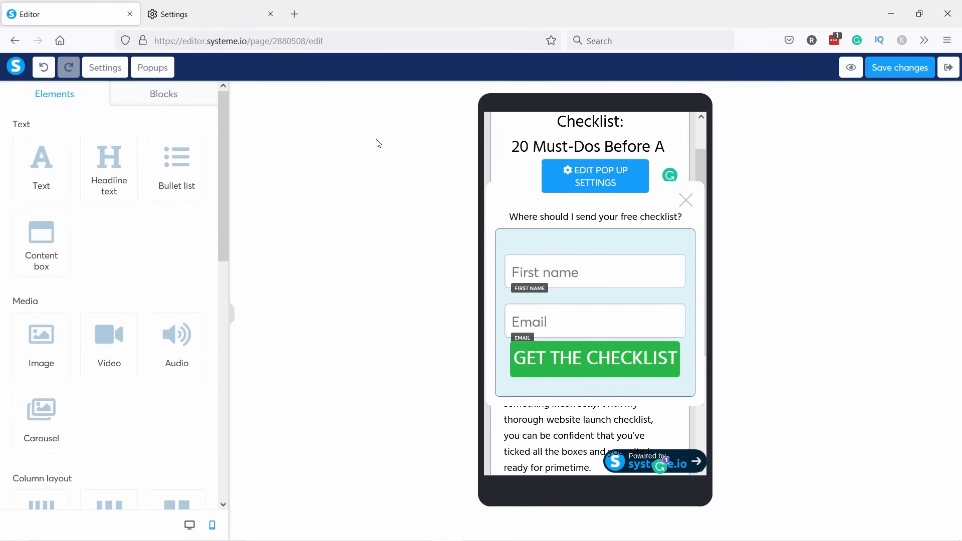
Close the popups list and scroll through the page's mobile preview.
{"action": "left_click", "coordinate": [164, 73]}
{"action": "left_click", "coordinate": [165, 74]}
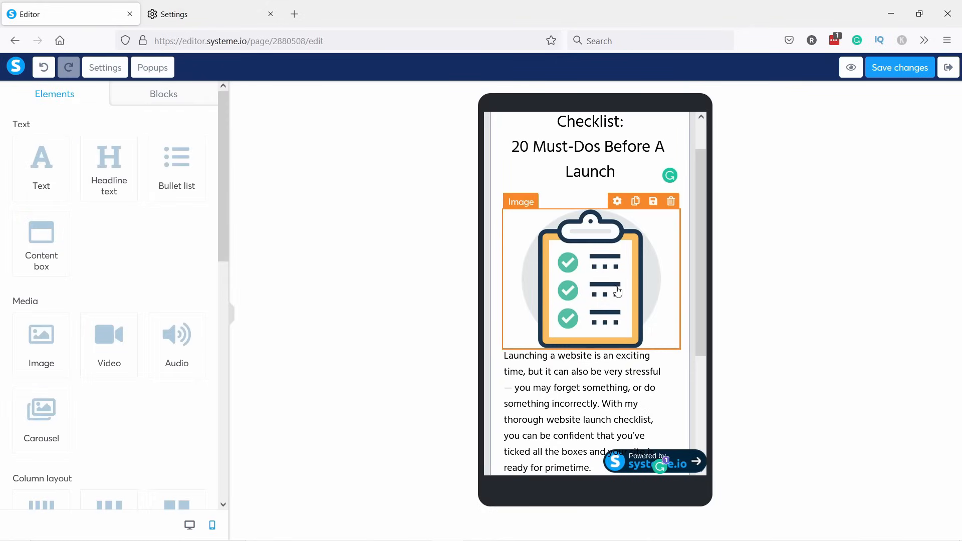
{"action": "scroll", "coordinate": [615, 154], "scroll_direction": "up", "scroll_amount": 1}
{"action": "scroll", "coordinate": [583, 238], "scroll_direction": "down", "scroll_amount": 5}
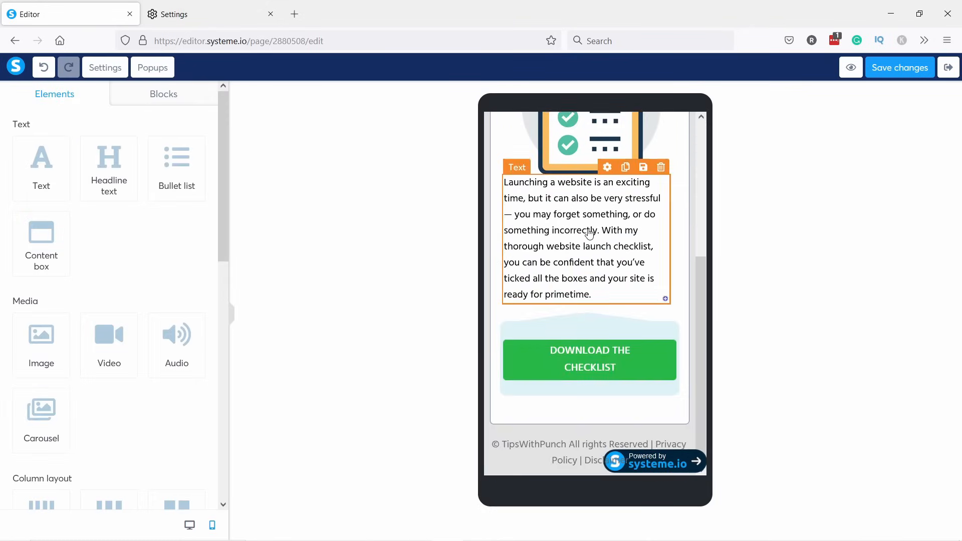
{"action": "scroll", "coordinate": [589, 234], "scroll_direction": "up", "scroll_amount": 5}
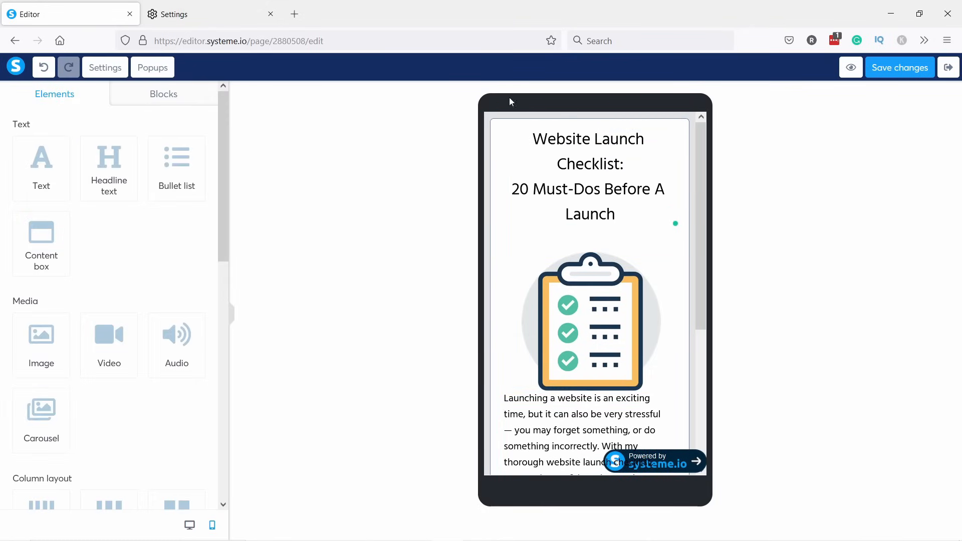
{"action": "scroll", "coordinate": [536, 365], "scroll_direction": "down", "scroll_amount": 5}
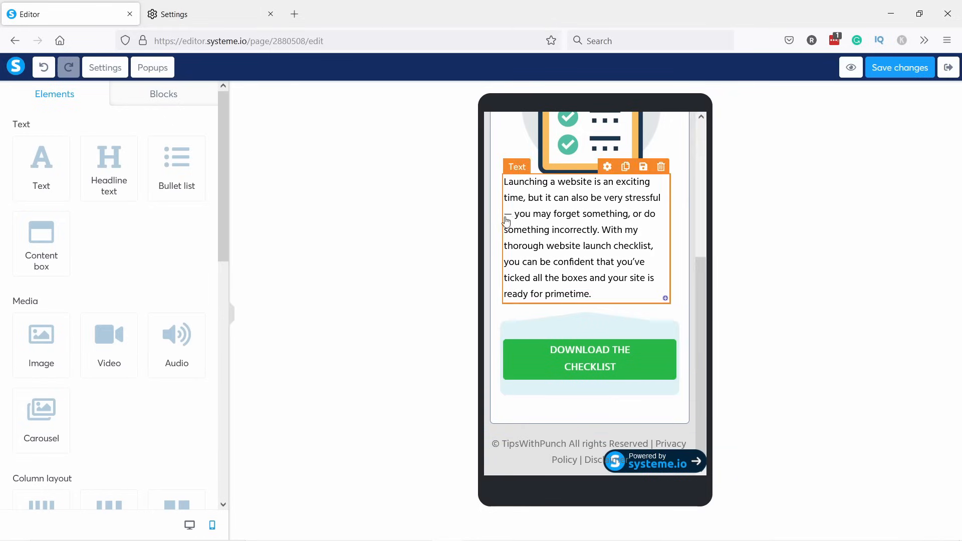
Set the checklist text row's left and right padding to 0 on mobile.
{"action": "left_click", "coordinate": [498, 216]}
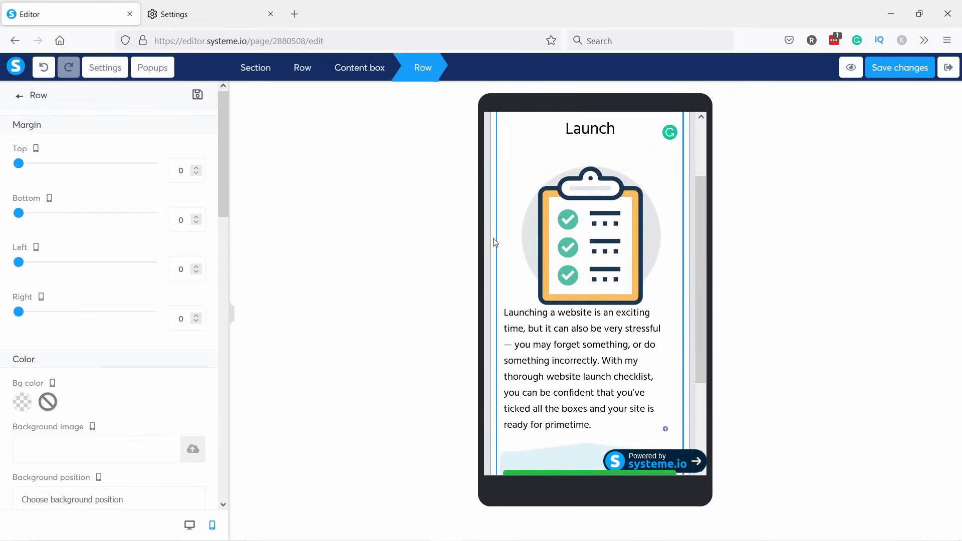
{"action": "scroll", "coordinate": [178, 263], "scroll_direction": "down", "scroll_amount": 5}
{"action": "scroll", "coordinate": [181, 265], "scroll_direction": "down", "scroll_amount": 1}
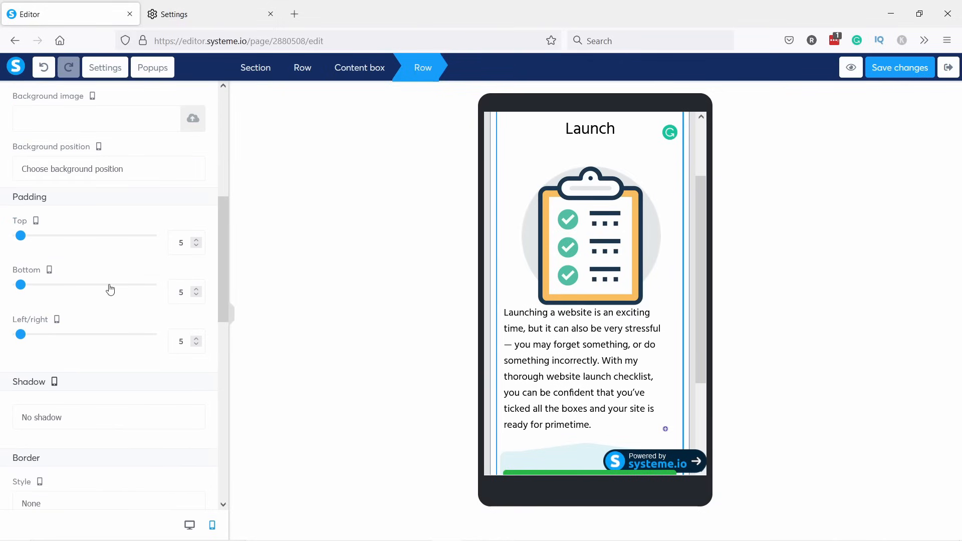
{"action": "left_click_drag", "start_coordinate": [24, 334], "coordinate": [6, 333]}
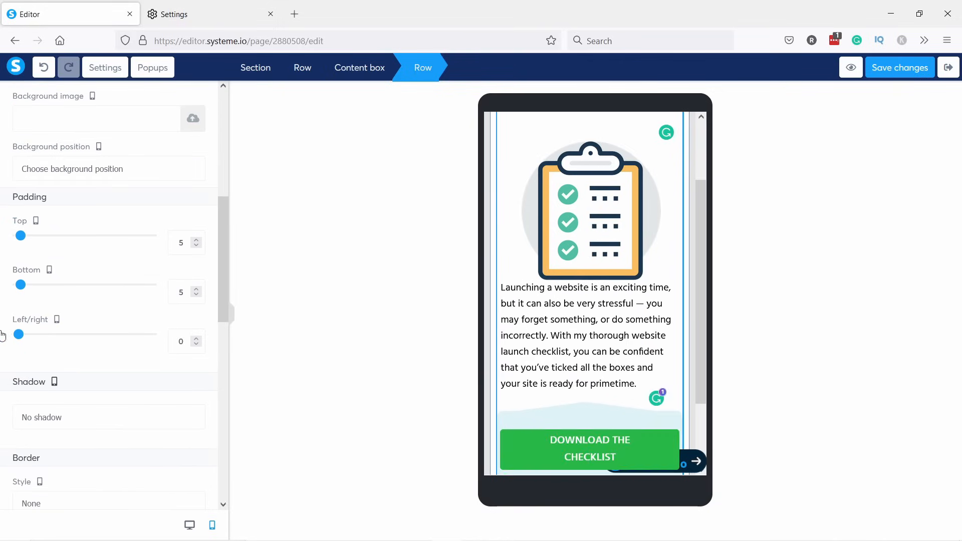
{"action": "left_click", "coordinate": [494, 292]}
{"action": "left_click", "coordinate": [495, 292]}
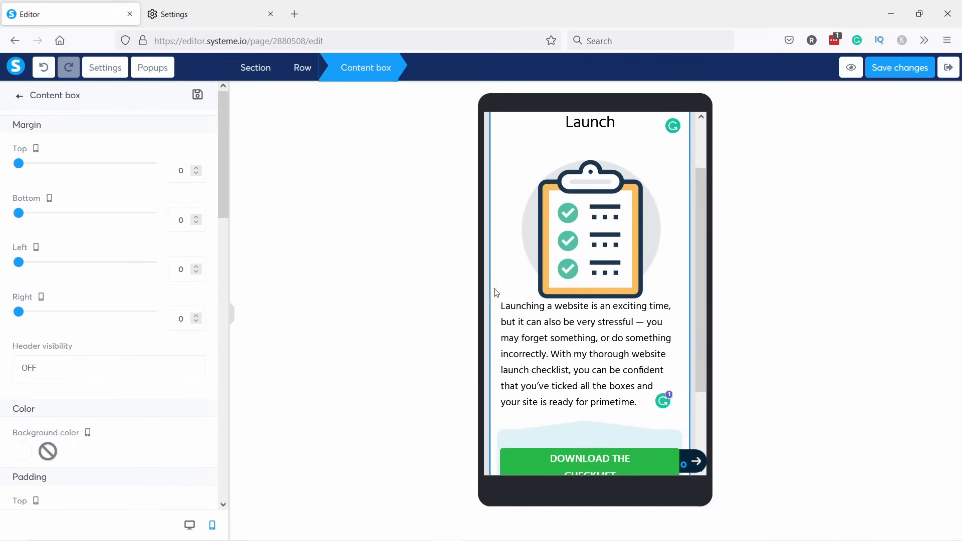
{"action": "left_click", "coordinate": [664, 256]}
Open the page-wide Settings panel.
{"action": "scroll", "coordinate": [664, 256], "scroll_direction": "up", "scroll_amount": 2}
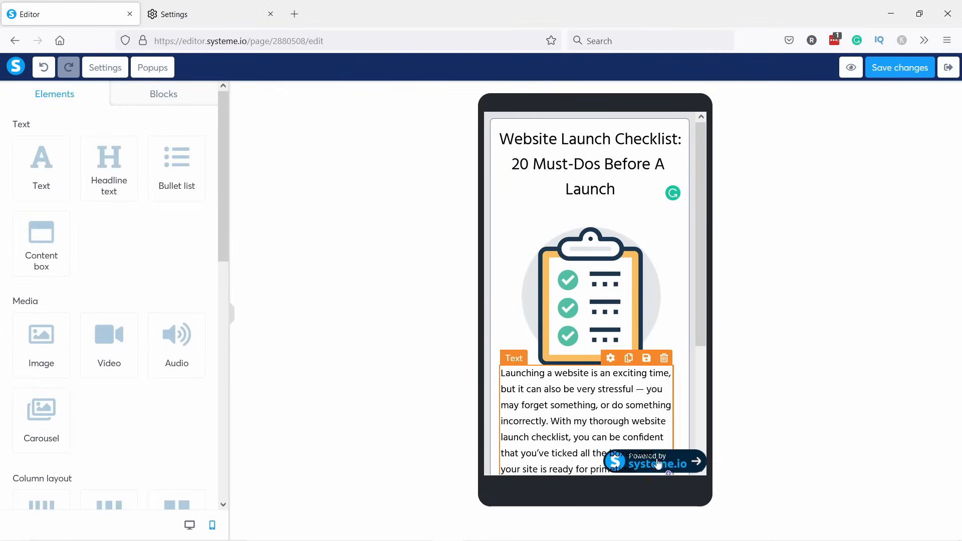
{"action": "scroll", "coordinate": [671, 458], "scroll_direction": "down", "scroll_amount": 3}
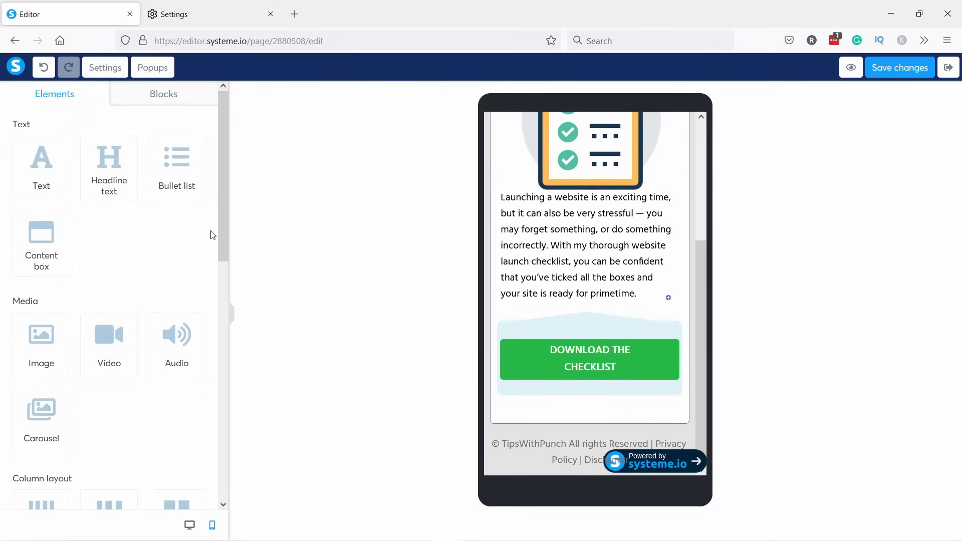
{"action": "left_click", "coordinate": [95, 69]}
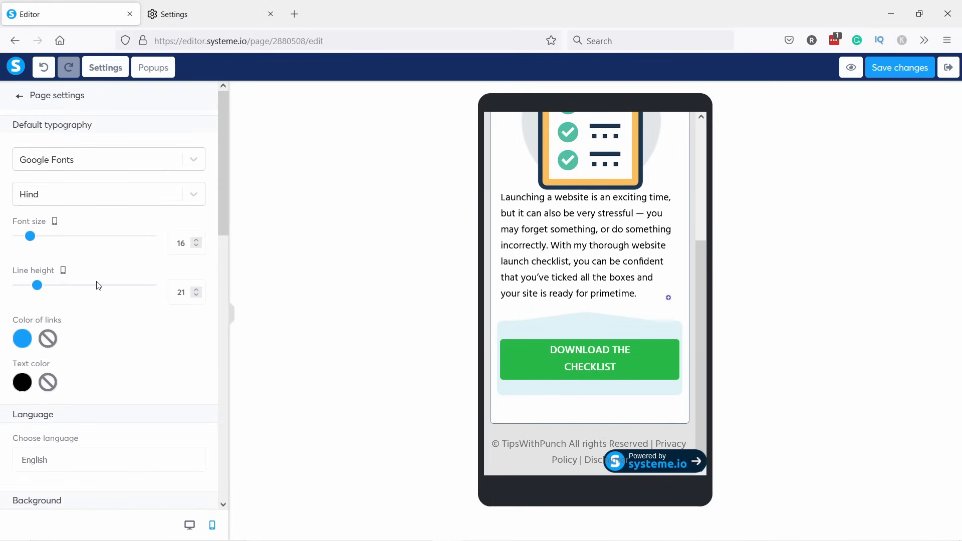
Uncheck 'Display an affiliate badge' under Affiliation in Page settings.
{"action": "scroll", "coordinate": [125, 223], "scroll_direction": "down", "scroll_amount": 8}
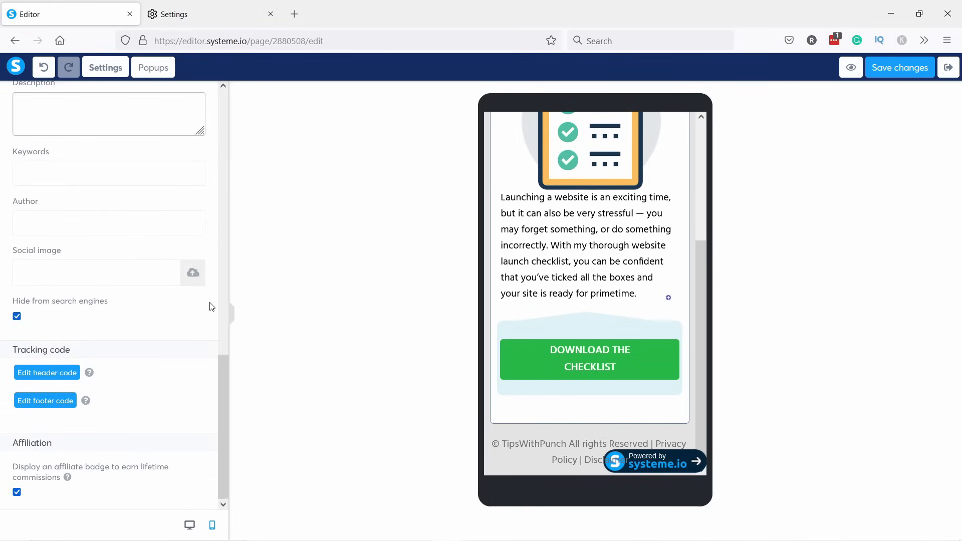
{"action": "left_click", "coordinate": [17, 492]}
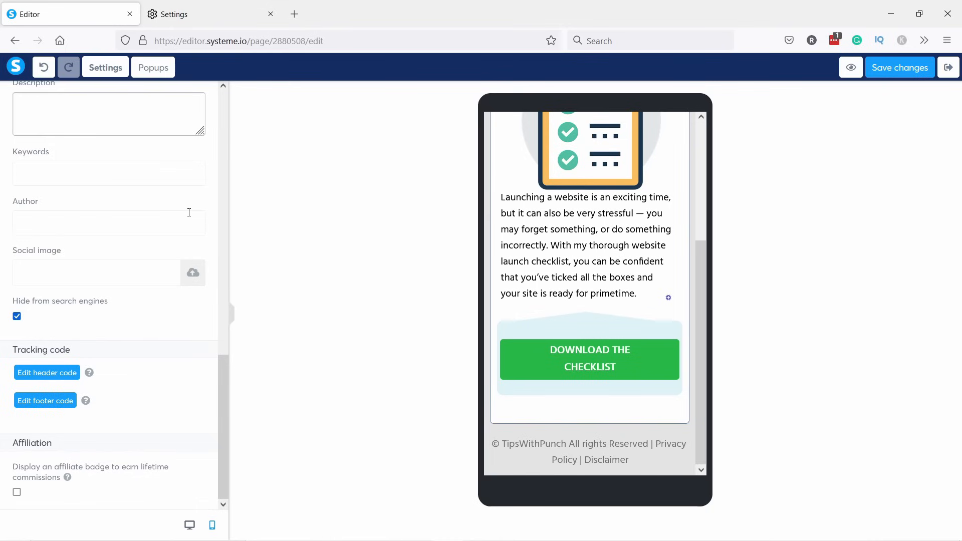
{"action": "scroll", "coordinate": [196, 214], "scroll_direction": "up", "scroll_amount": 10}
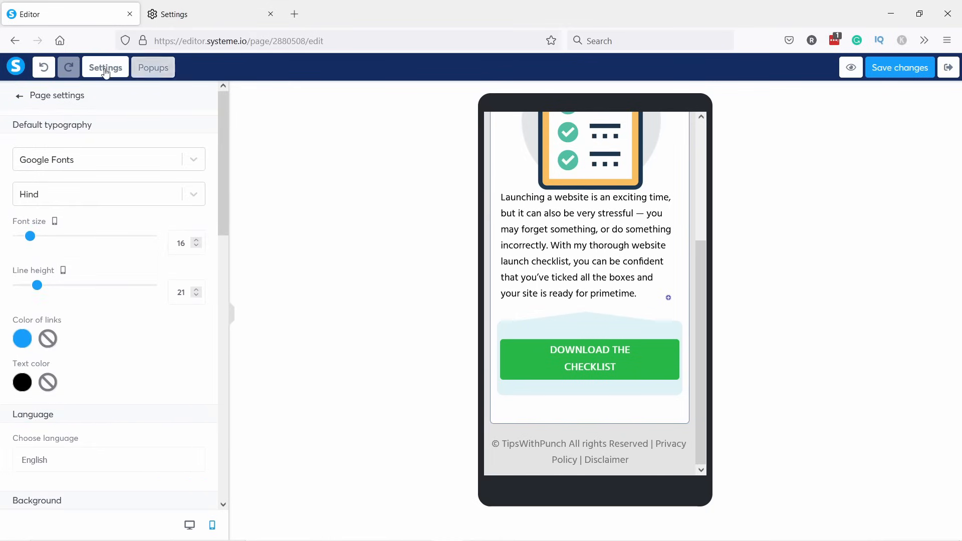
Set the Default typography font to Rubik from Google Fonts.
{"action": "left_click", "coordinate": [54, 161]}
{"action": "left_click", "coordinate": [56, 162]}
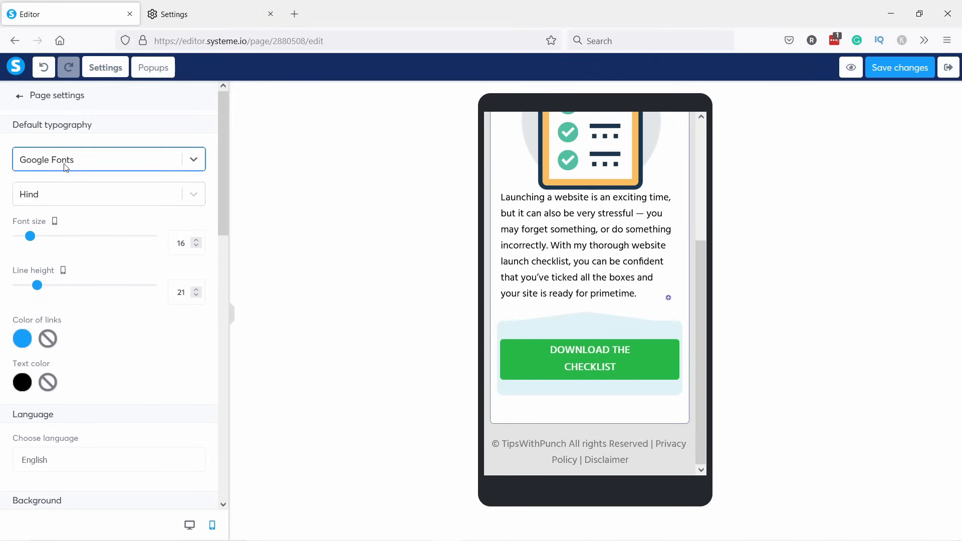
{"action": "left_click", "coordinate": [42, 195]}
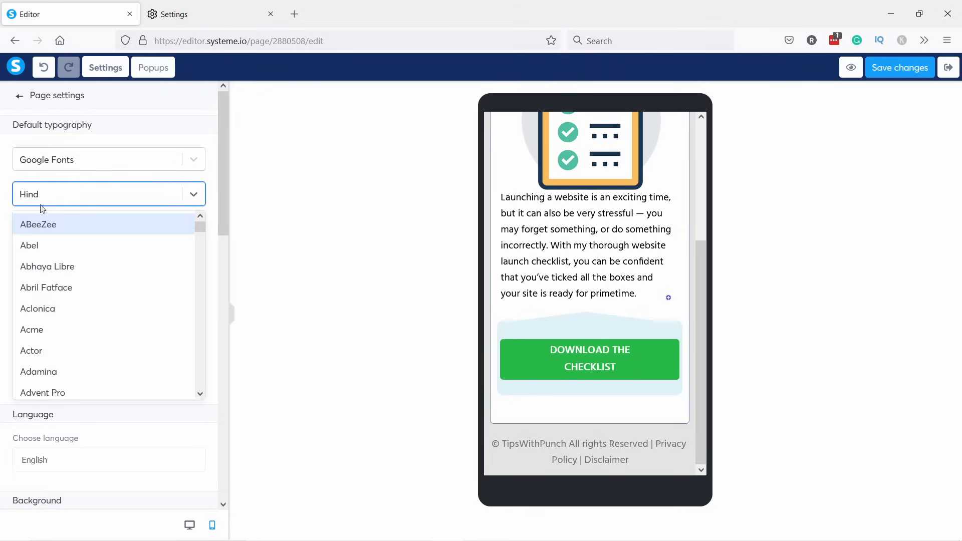
{"action": "type", "text": "rubik"}
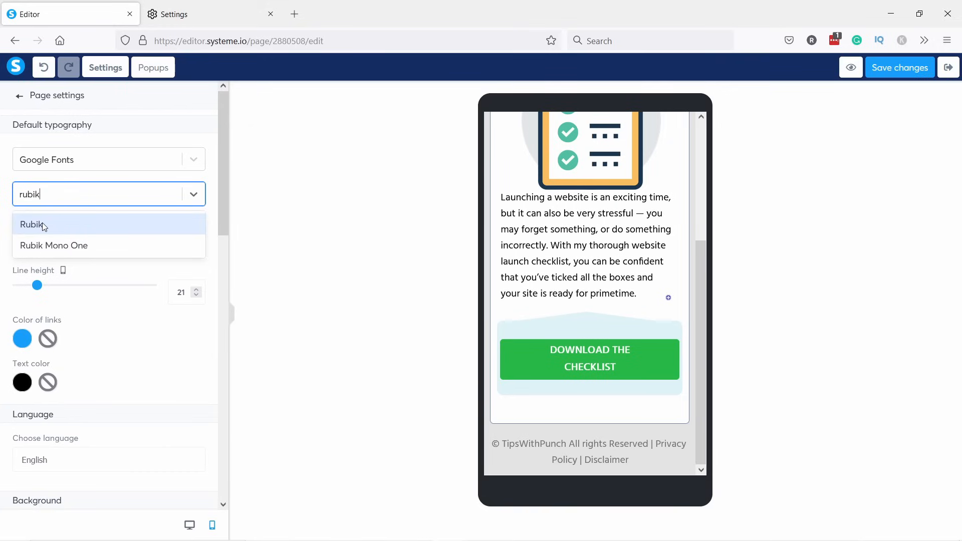
{"action": "left_click", "coordinate": [42, 224]}
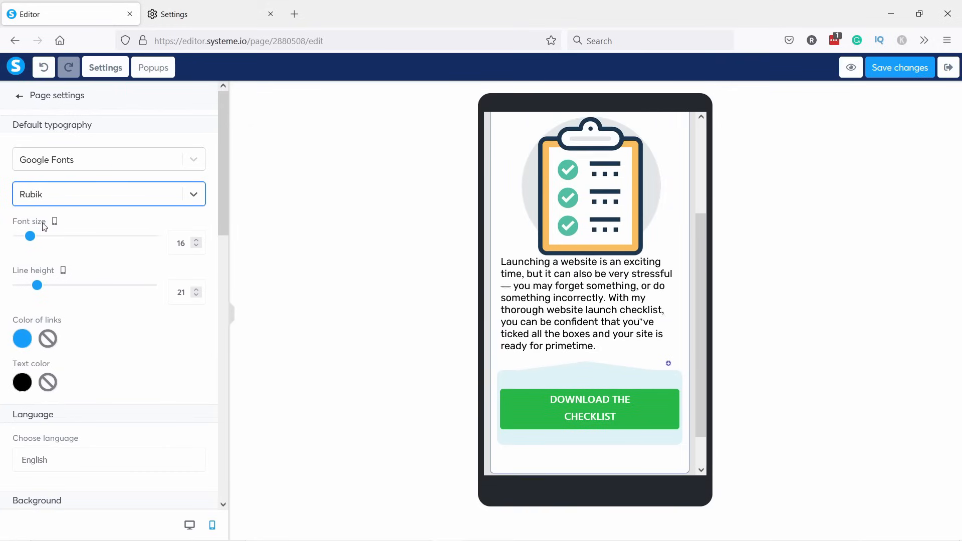
Return to the page elements and switch the editor back to desktop layout.
{"action": "left_click", "coordinate": [708, 245]}
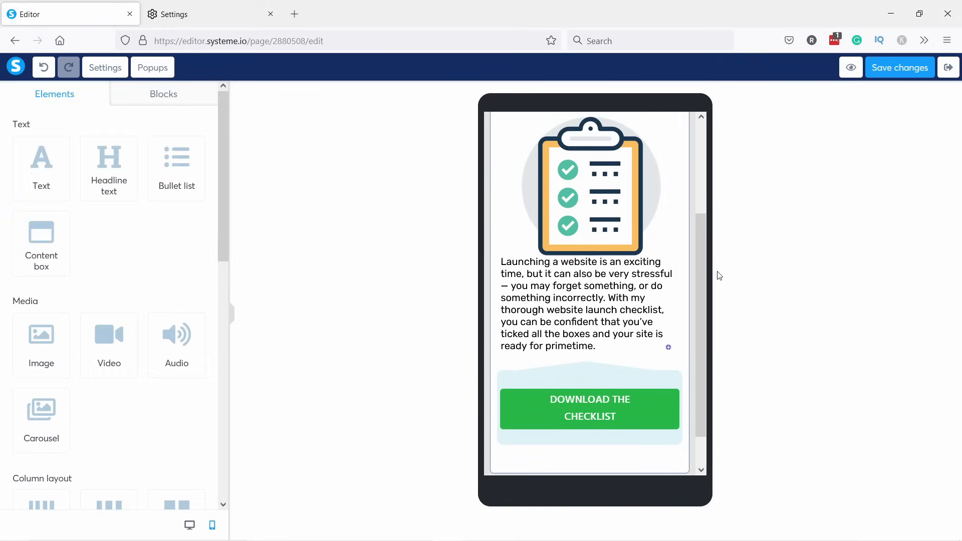
{"action": "left_click_drag", "start_coordinate": [703, 221], "coordinate": [699, 212]}
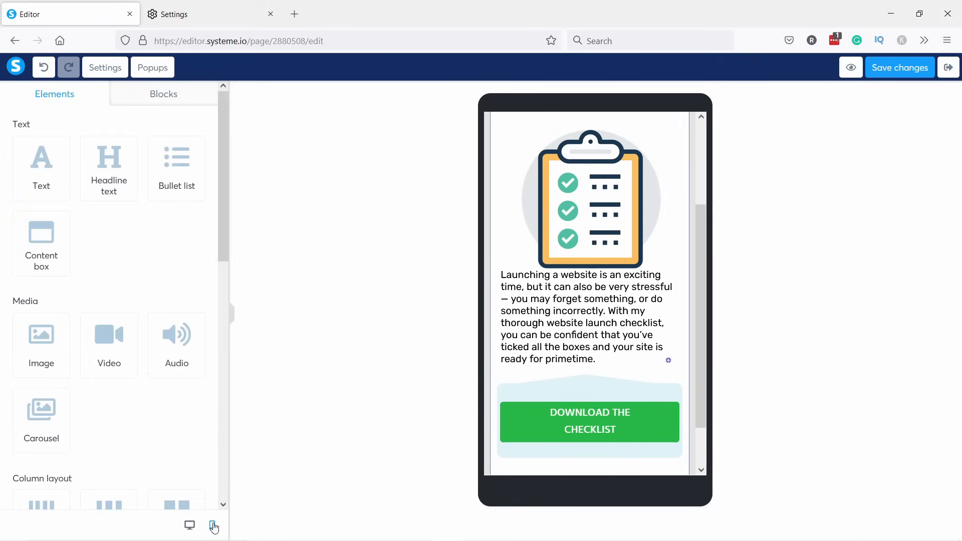
{"action": "left_click", "coordinate": [189, 525]}
{"action": "scroll", "coordinate": [503, 285], "scroll_direction": "up", "scroll_amount": 1}
{"action": "left_click", "coordinate": [423, 218]}
{"action": "scroll", "coordinate": [424, 217], "scroll_direction": "down", "scroll_amount": 2}
{"action": "left_click", "coordinate": [777, 207]}
{"action": "scroll", "coordinate": [651, 216], "scroll_direction": "up", "scroll_amount": 2}
{"action": "scroll", "coordinate": [586, 168], "scroll_direction": "up", "scroll_amount": 1}
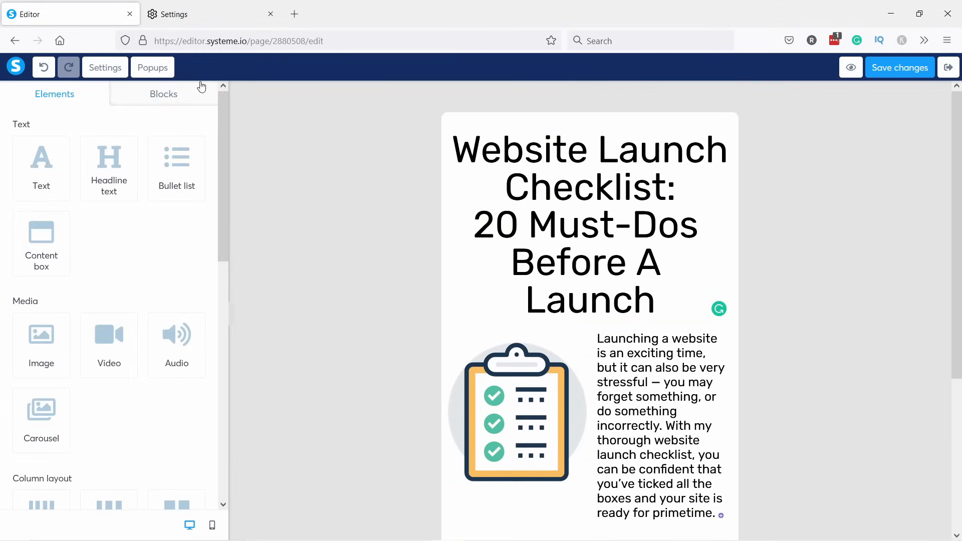
Reopen page Settings and scroll down to the SEO options.
{"action": "left_click", "coordinate": [103, 69]}
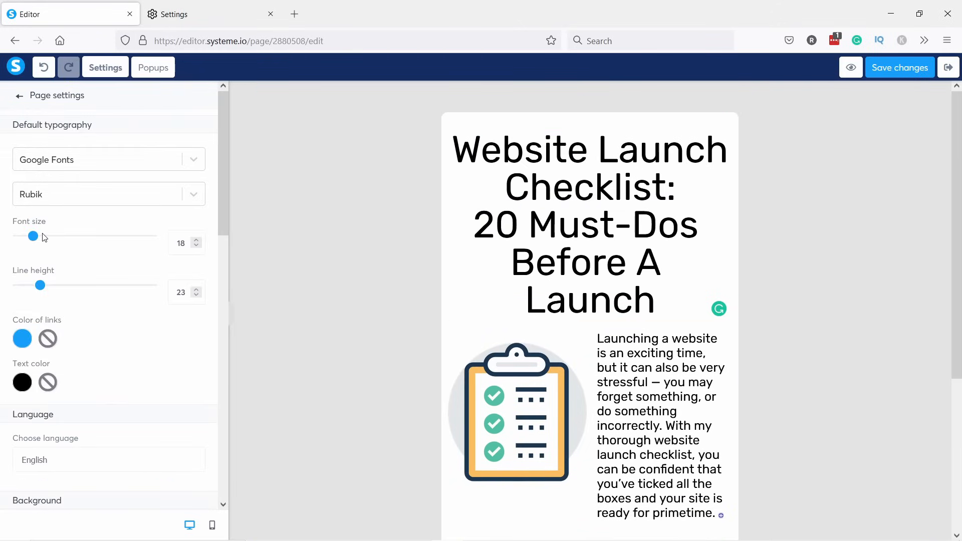
{"action": "scroll", "coordinate": [80, 305], "scroll_direction": "down", "scroll_amount": 3}
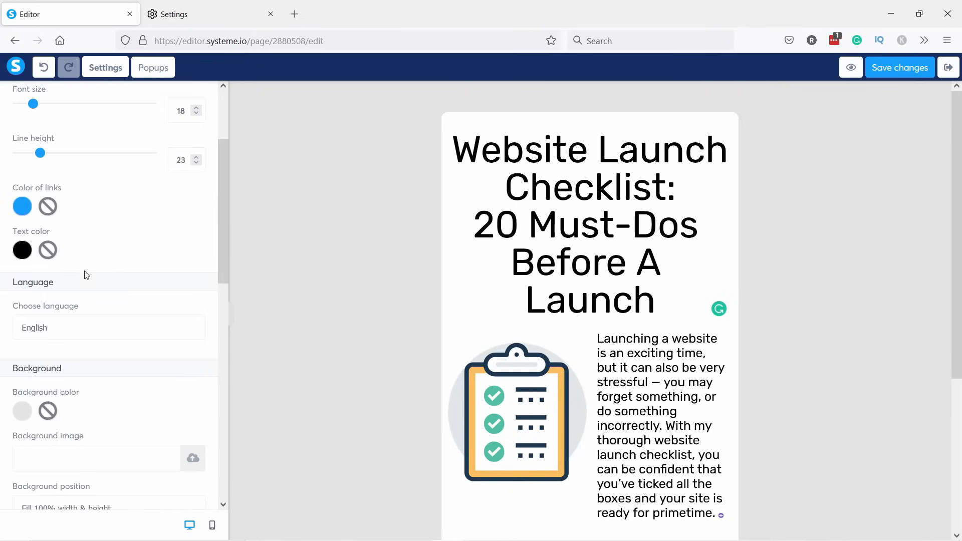
{"action": "scroll", "coordinate": [79, 266], "scroll_direction": "down", "scroll_amount": 2}
{"action": "scroll", "coordinate": [108, 264], "scroll_direction": "down", "scroll_amount": 2}
{"action": "scroll", "coordinate": [101, 262], "scroll_direction": "down", "scroll_amount": 2}
{"action": "scroll", "coordinate": [84, 277], "scroll_direction": "up", "scroll_amount": 1}
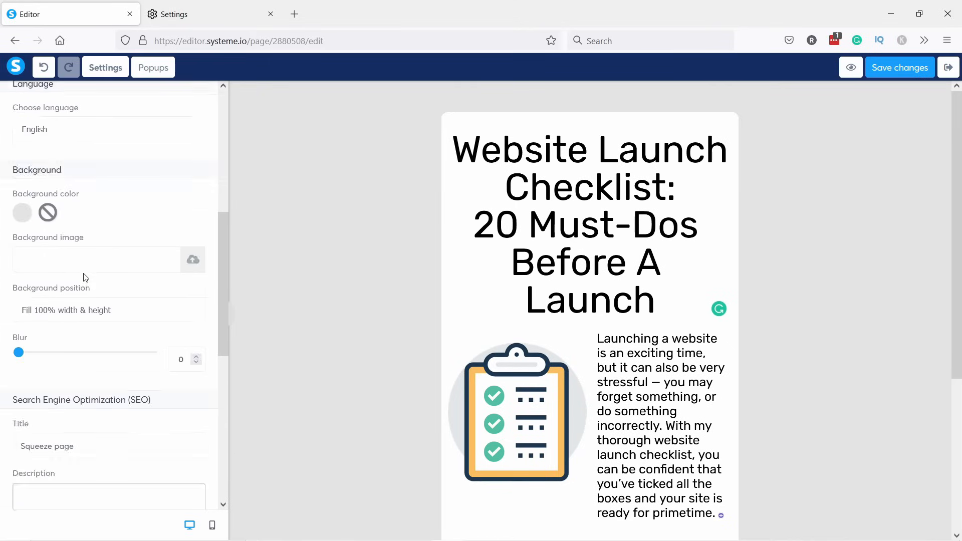
{"action": "scroll", "coordinate": [86, 260], "scroll_direction": "down", "scroll_amount": 4}
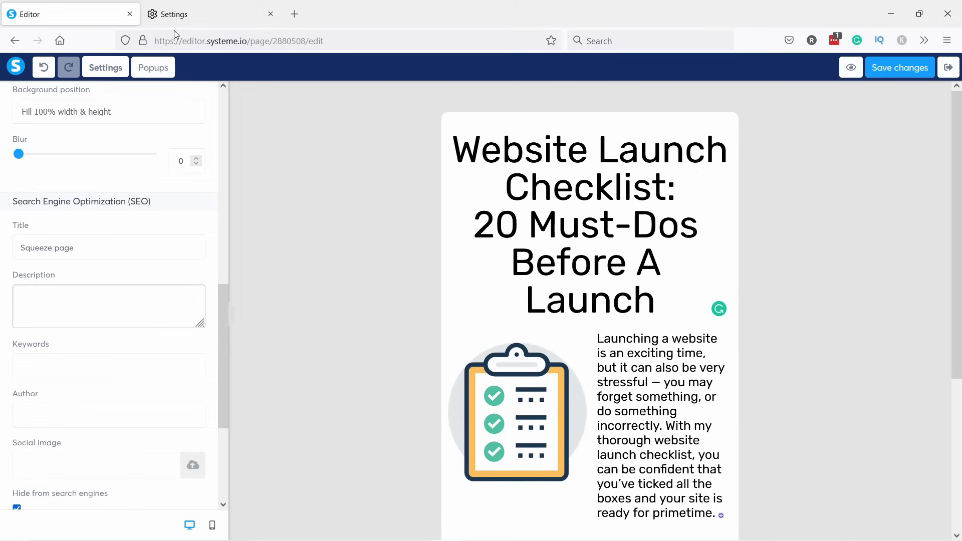
Replace the SEO title 'Squeeze page' with the pasted checklist headline.
{"action": "left_click", "coordinate": [271, 14]}
{"action": "left_click_drag", "start_coordinate": [70, 257], "coordinate": [50, 238]}
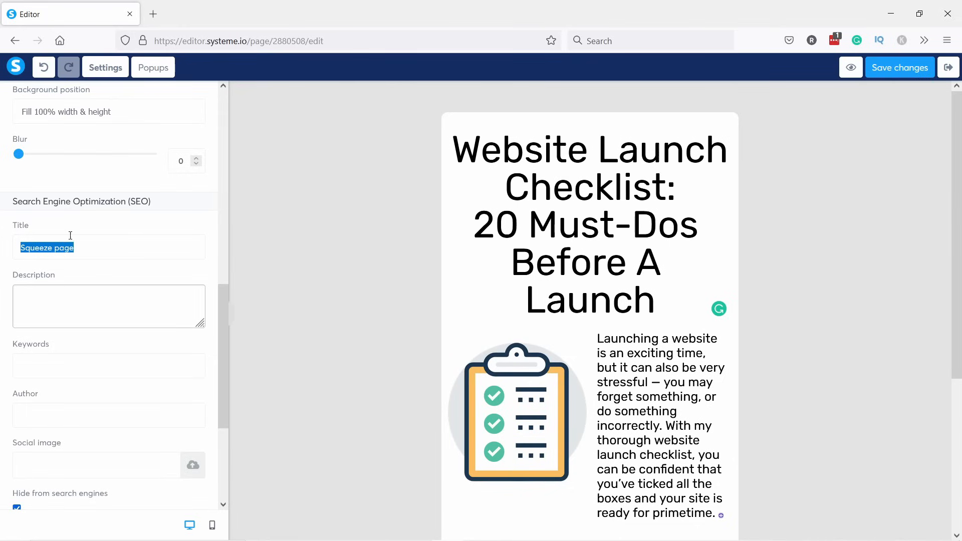
{"action": "key", "text": "alt+Tab"}
{"action": "left_click", "coordinate": [69, 247]}
{"action": "key", "text": "ctrl+a"}
{"action": "type", "text": "Launch Checklist — 20 Must-Dos Before A Launch"}
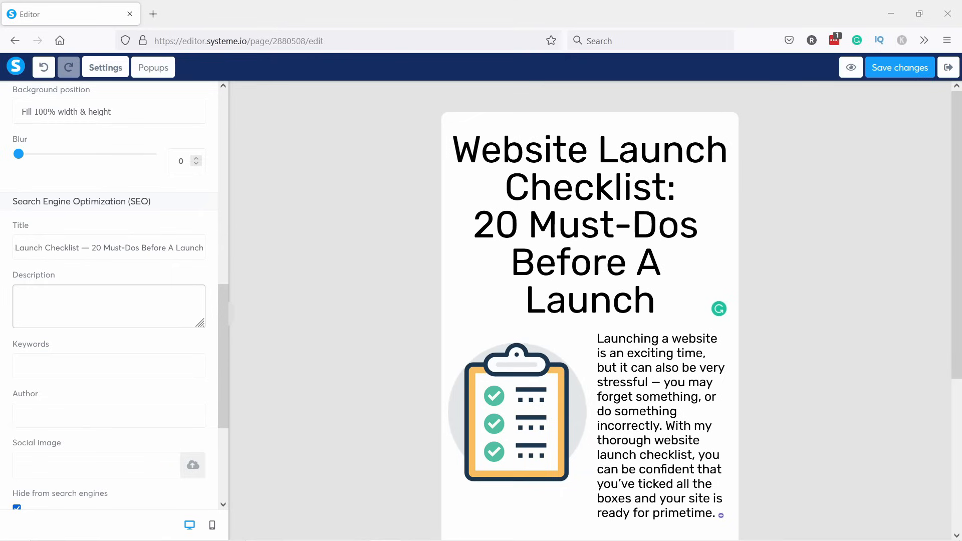
Paste the SEO description and add 'Website Launch Checklist' as the keyword.
{"action": "left_click", "coordinate": [36, 320]}
{"action": "type", "text": "Launching a website is an exciting time, but it can also be very stressful — you may forget something, or do something incorrectly. With my thorough website launch checklist, you can be confident that you've ticked all the boxes and your site is ready for primetime."}
{"action": "left_click", "coordinate": [24, 370]}
{"action": "left_click_drag", "start_coordinate": [79, 251], "coordinate": [2, 249]}
{"action": "key", "text": "ctrl+c"}
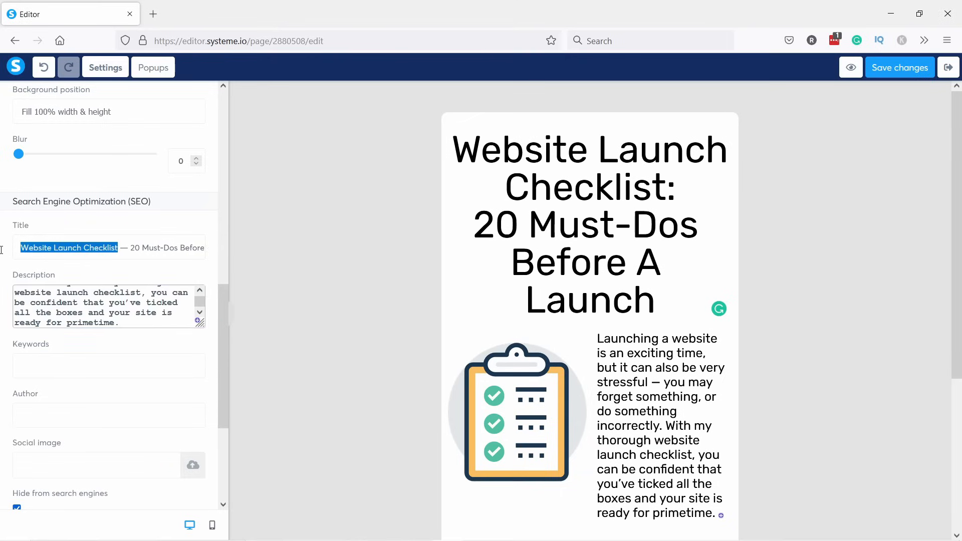
{"action": "left_click", "coordinate": [46, 371]}
{"action": "key", "text": "ctrl+v"}
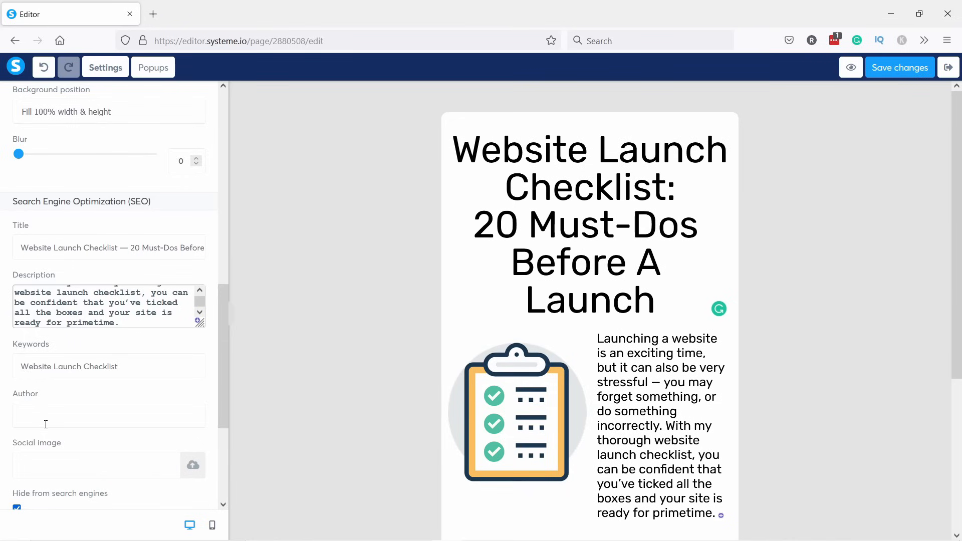
Enter the author's name and begin adding a social sharing image.
{"action": "left_click", "coordinate": [43, 420]}
{"action": "type", "text": "Robert"}
{"action": "scroll", "coordinate": [56, 319], "scroll_direction": "down", "scroll_amount": 3}
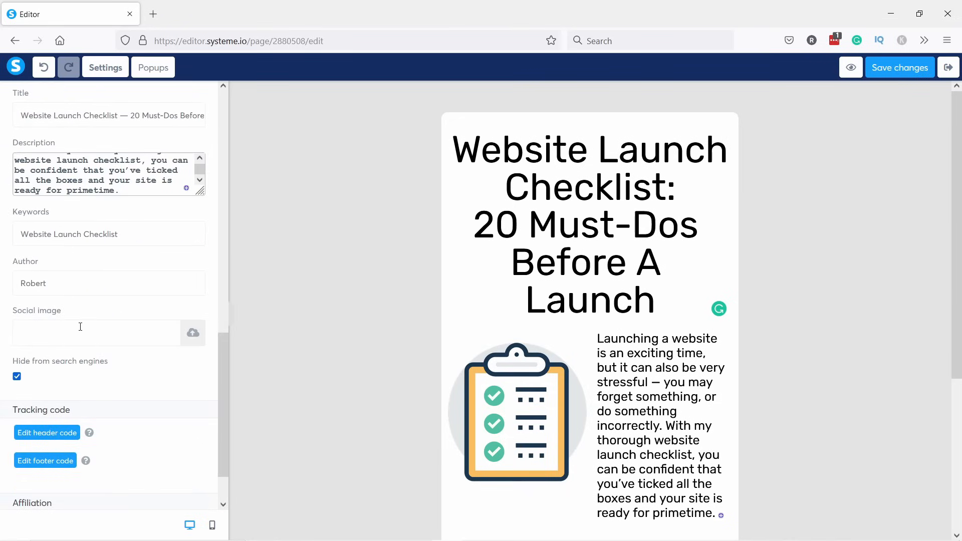
{"action": "left_click", "coordinate": [188, 336]}
Upload checklist.png and insert it as the page's social image.
{"action": "left_click", "coordinate": [473, 332]}
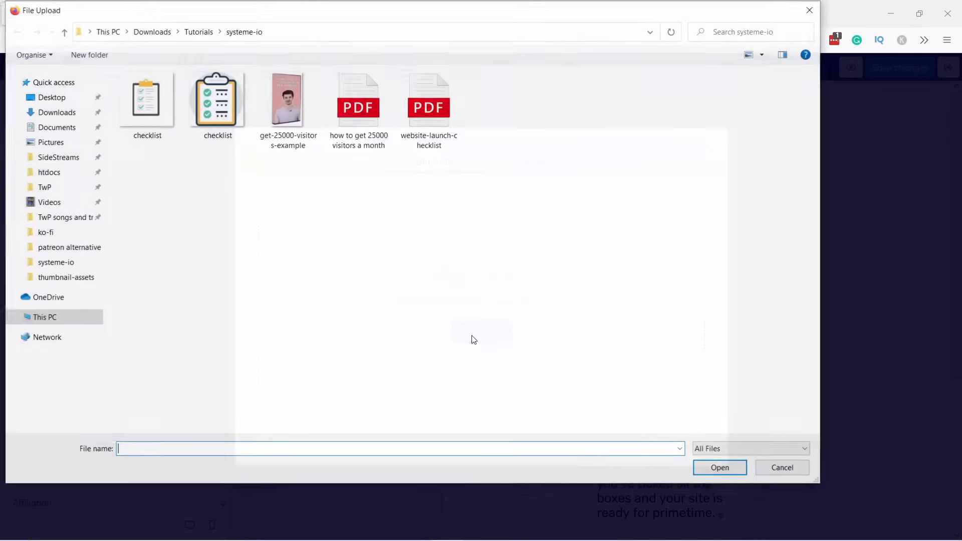
{"action": "left_click", "coordinate": [238, 111]}
{"action": "left_click", "coordinate": [720, 468]}
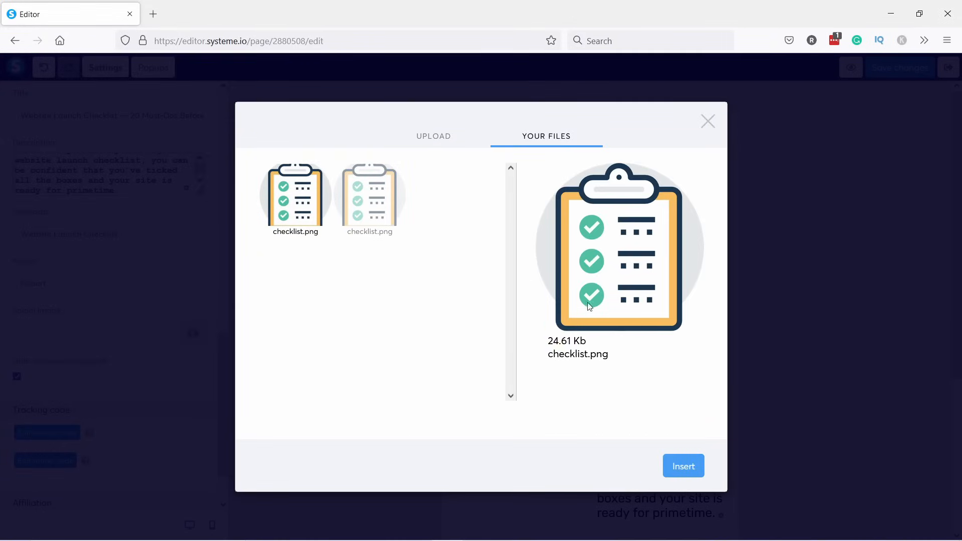
{"action": "left_click", "coordinate": [676, 469]}
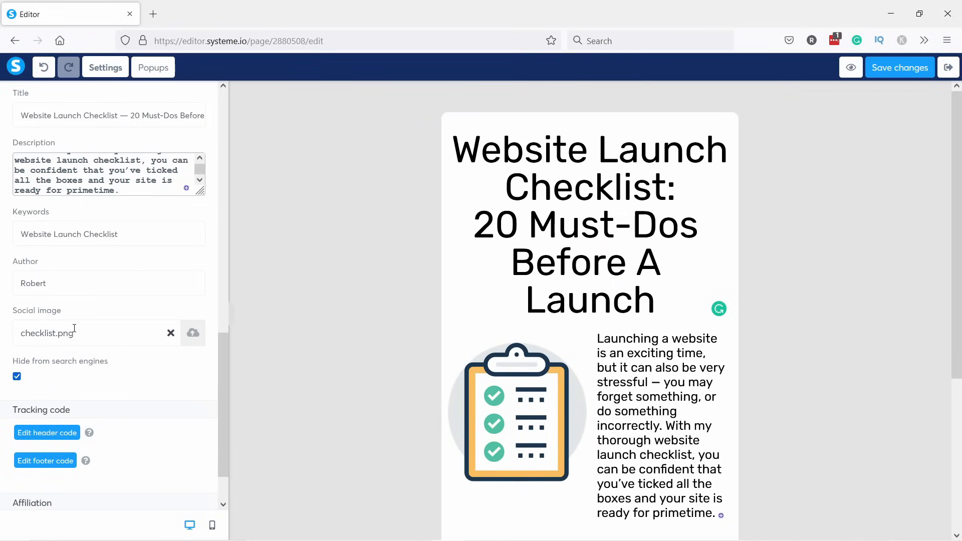
Check the header code editor and close it without adding any code.
{"action": "scroll", "coordinate": [111, 291], "scroll_direction": "down", "scroll_amount": 2}
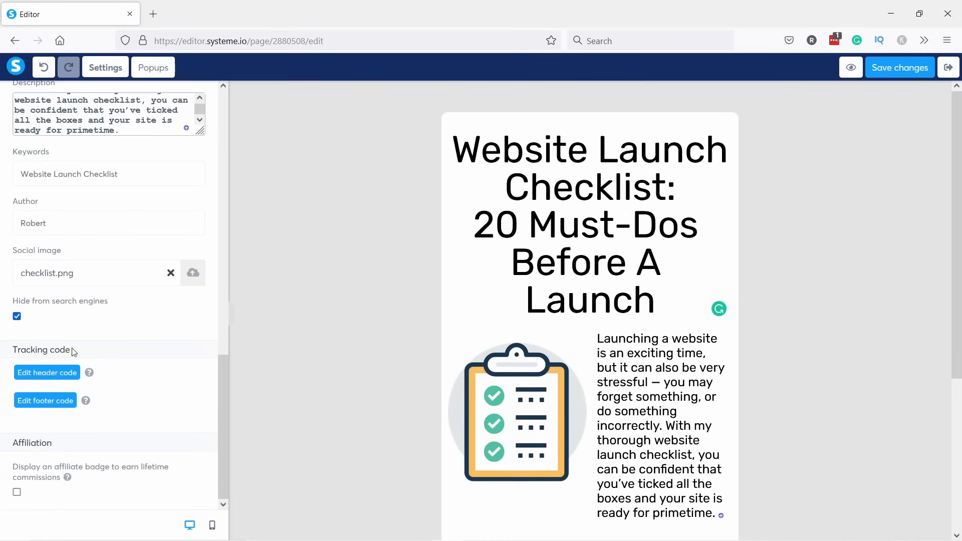
{"action": "left_click", "coordinate": [41, 376]}
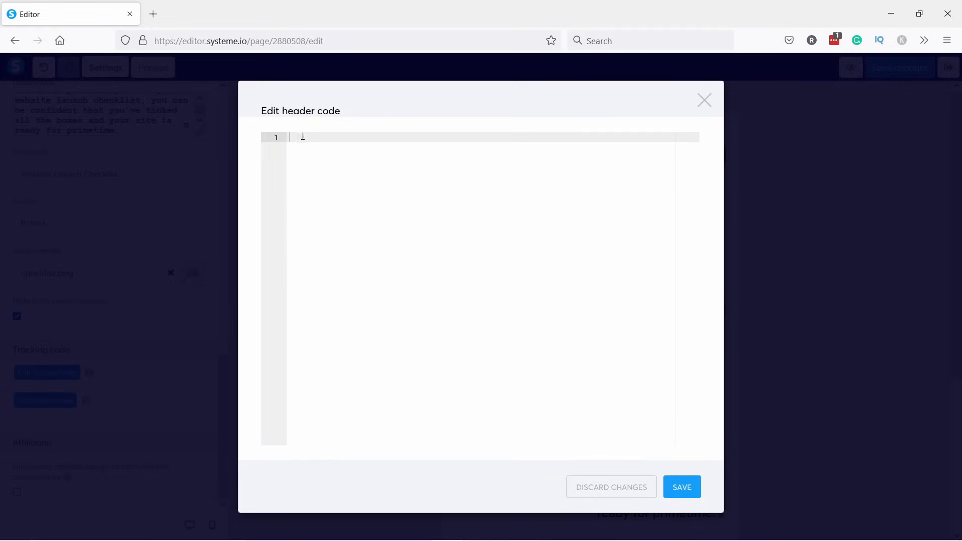
{"action": "left_click", "coordinate": [704, 101]}
{"action": "scroll", "coordinate": [210, 311], "scroll_direction": "up", "scroll_amount": 15}
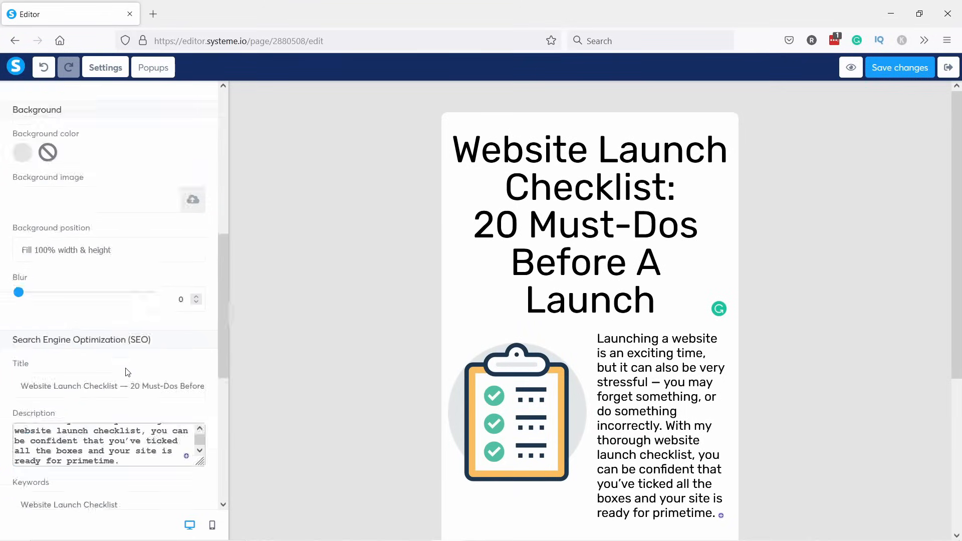
Save the opt-in page changes and open its live preview.
{"action": "left_click", "coordinate": [230, 317]}
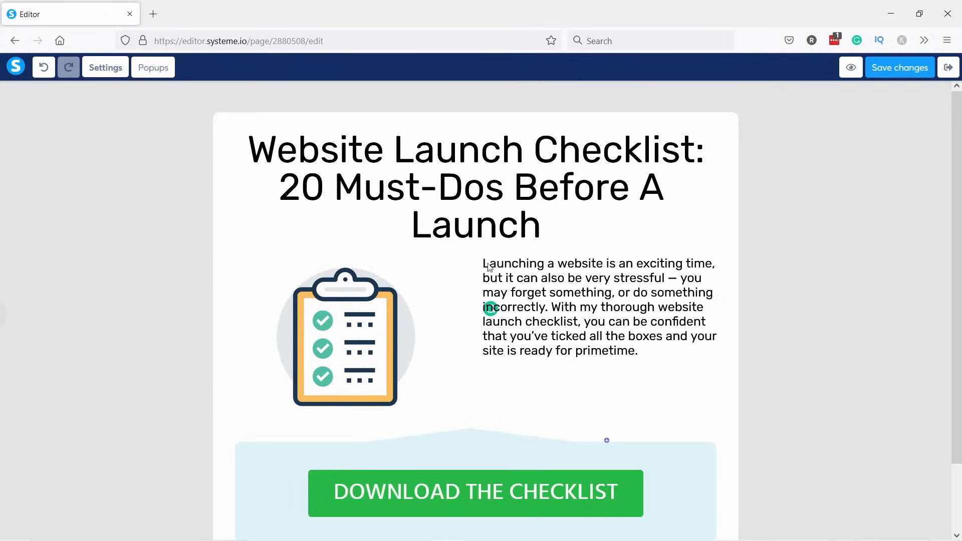
{"action": "left_click", "coordinate": [892, 68]}
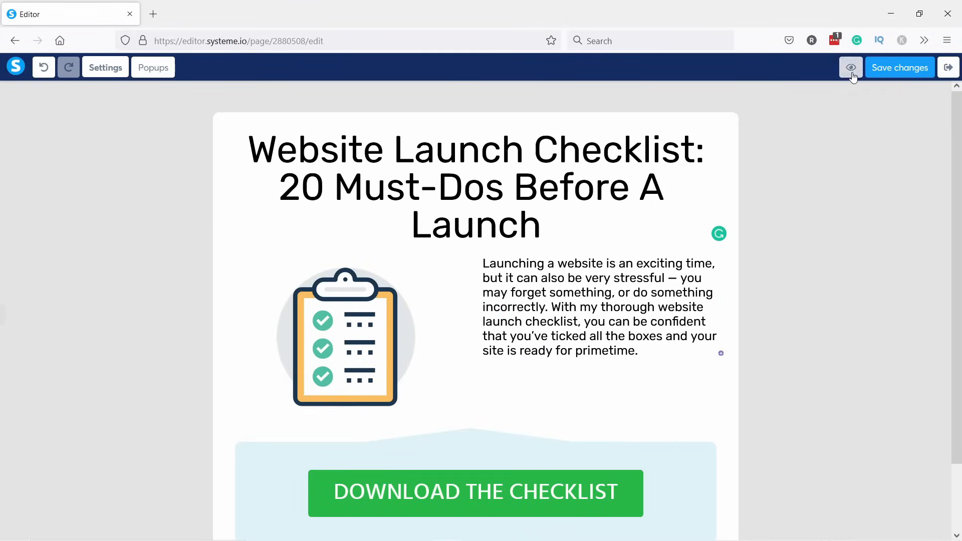
{"action": "left_click", "coordinate": [850, 68]}
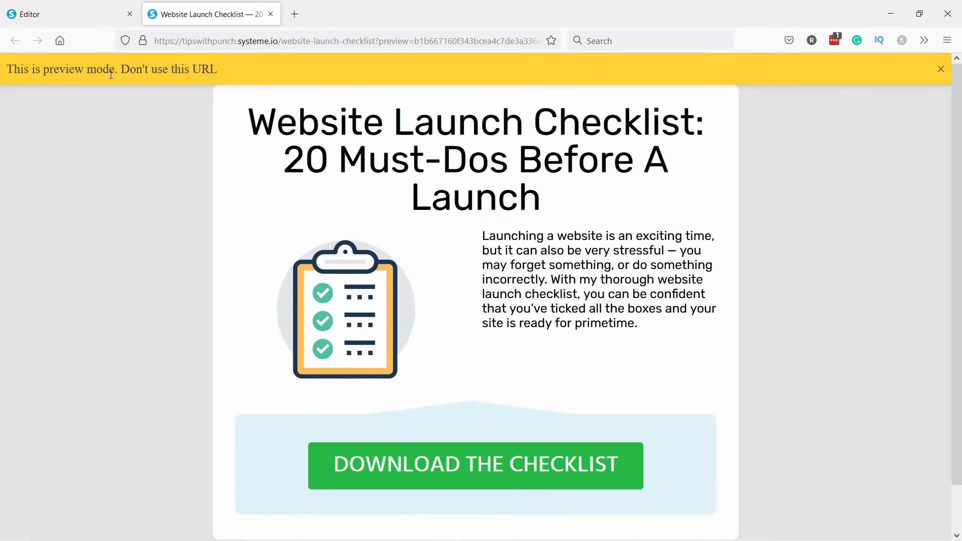
Confirm DOWNLOAD THE CHECKLIST opens the sign-up popup, close it, and return to the editor.
{"action": "scroll", "coordinate": [415, 219], "scroll_direction": "down", "scroll_amount": 2}
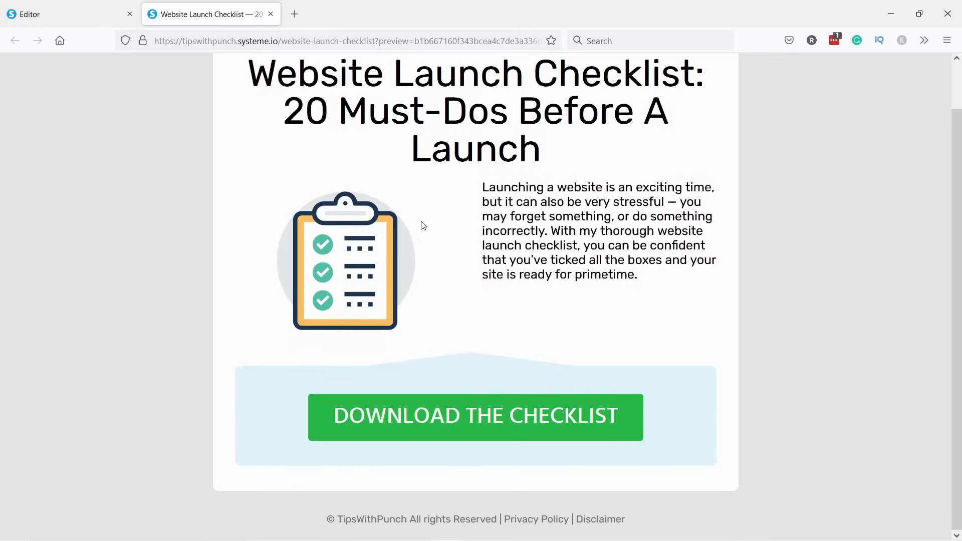
{"action": "scroll", "coordinate": [451, 144], "scroll_direction": "up", "scroll_amount": 2}
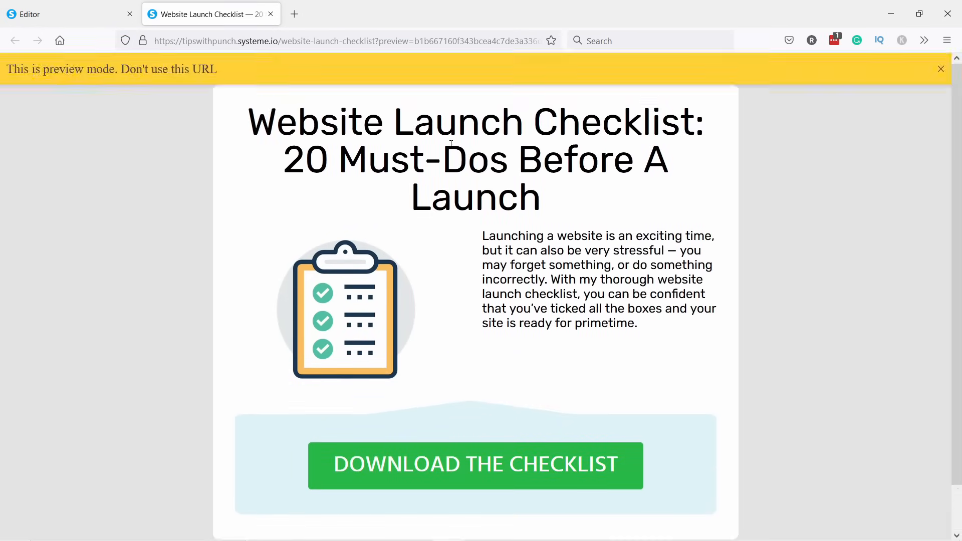
{"action": "scroll", "coordinate": [466, 386], "scroll_direction": "down", "scroll_amount": 2}
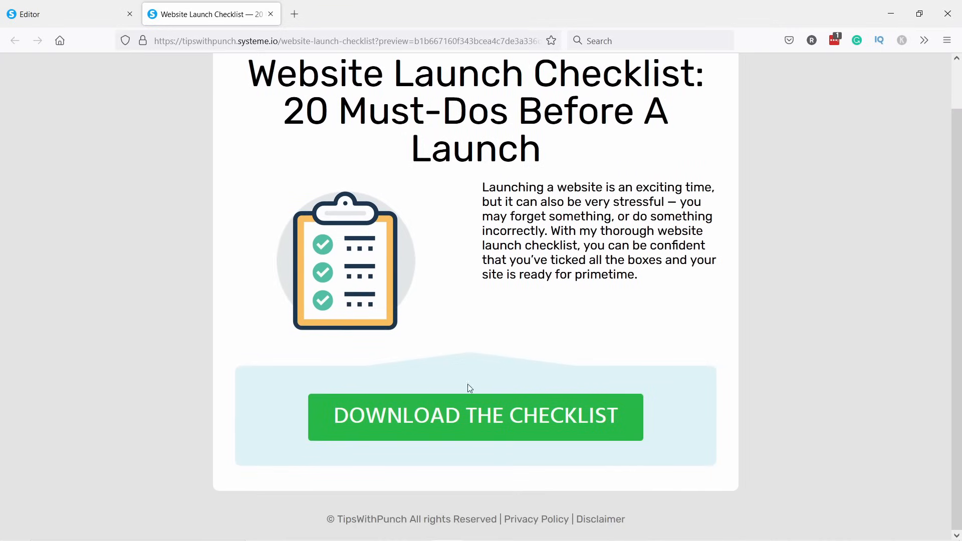
{"action": "left_click", "coordinate": [436, 424]}
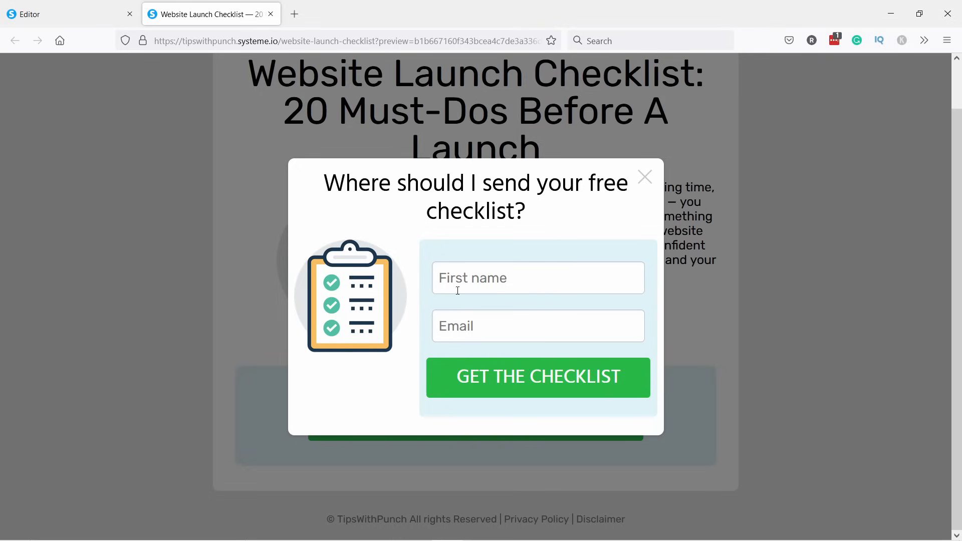
{"action": "left_click", "coordinate": [645, 178]}
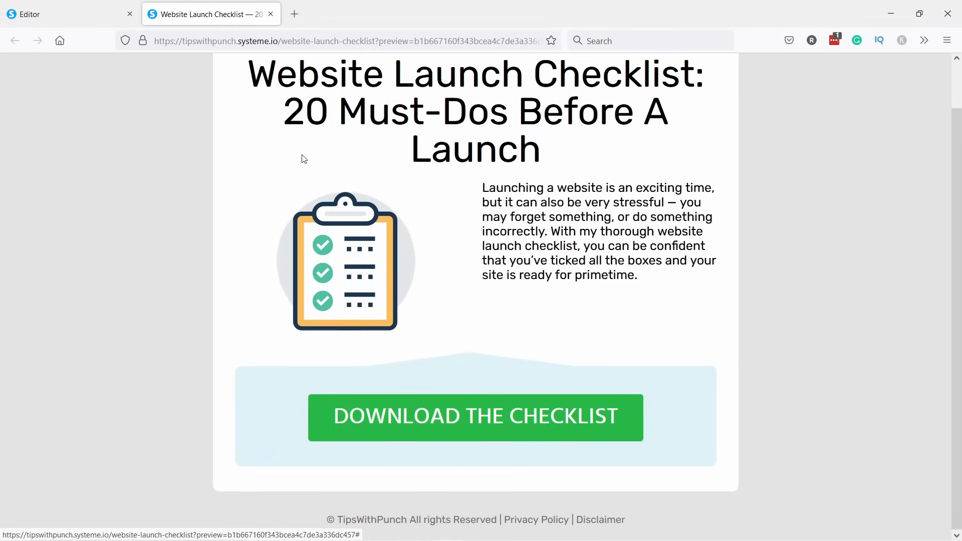
{"action": "left_click", "coordinate": [87, 20]}
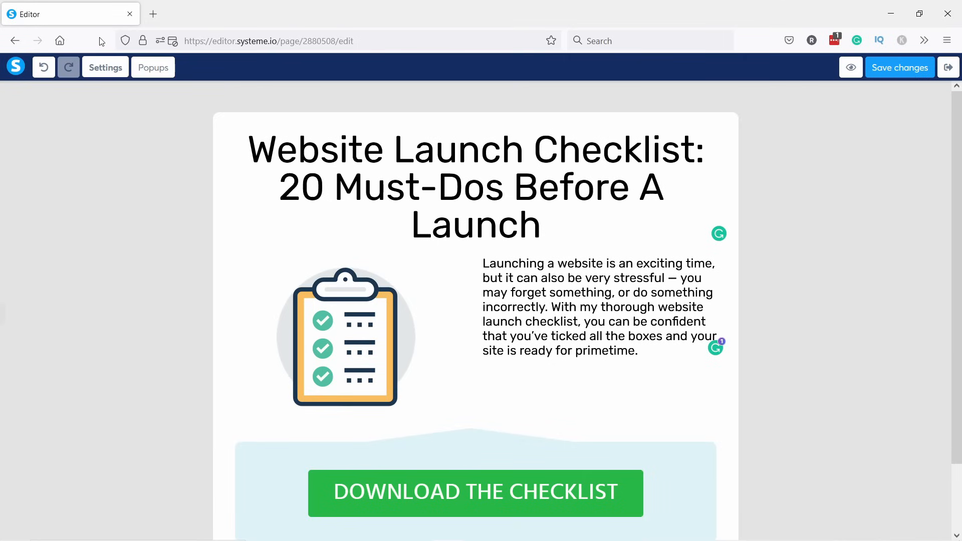
Apply the first template, Thank You for Signing Up!, to the Thank You / Download Page step.
{"action": "left_click", "coordinate": [948, 67]}
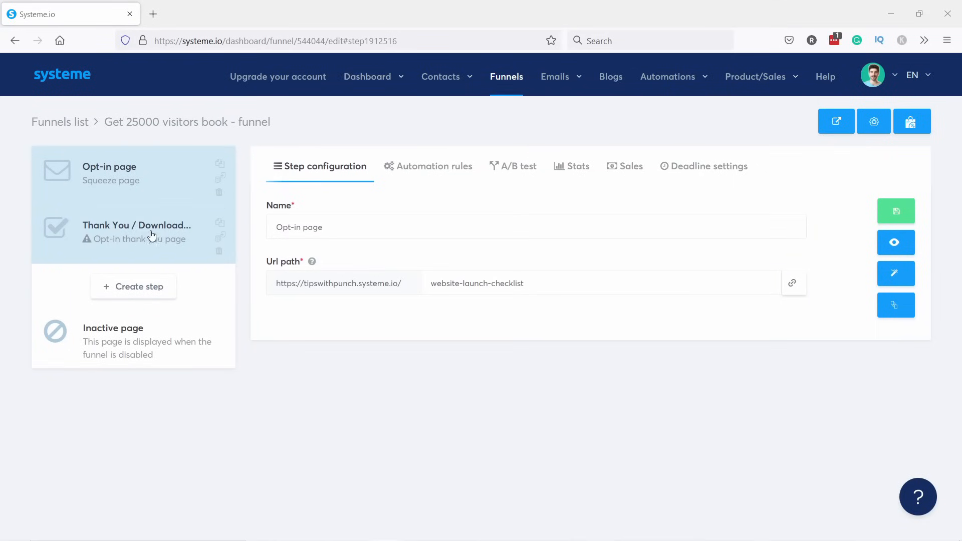
{"action": "left_click", "coordinate": [132, 235]}
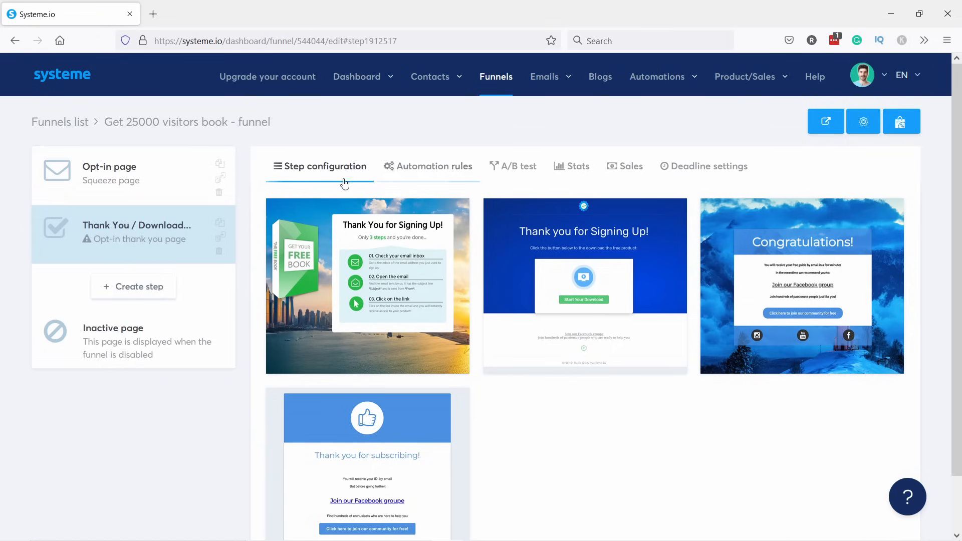
{"action": "mouse_move", "coordinate": [365, 276]}
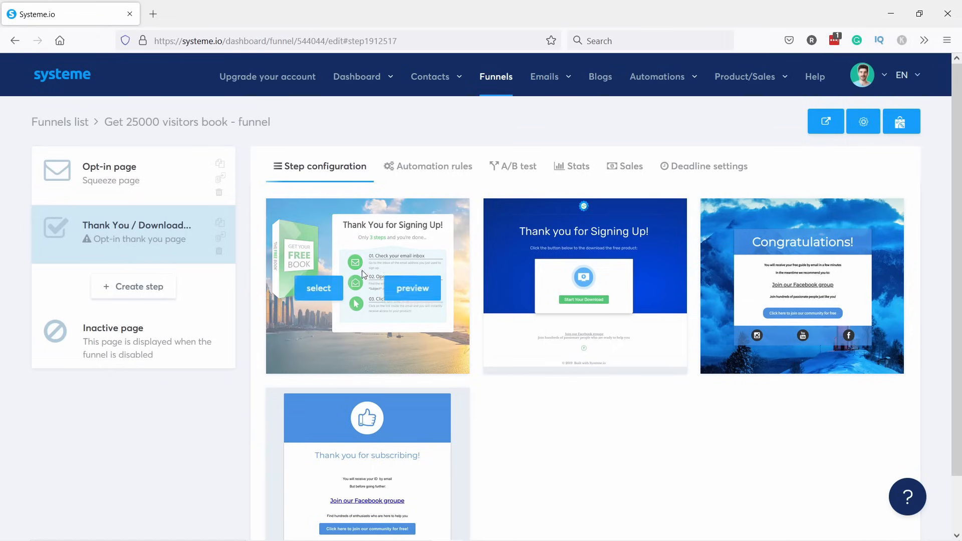
{"action": "left_click", "coordinate": [326, 289]}
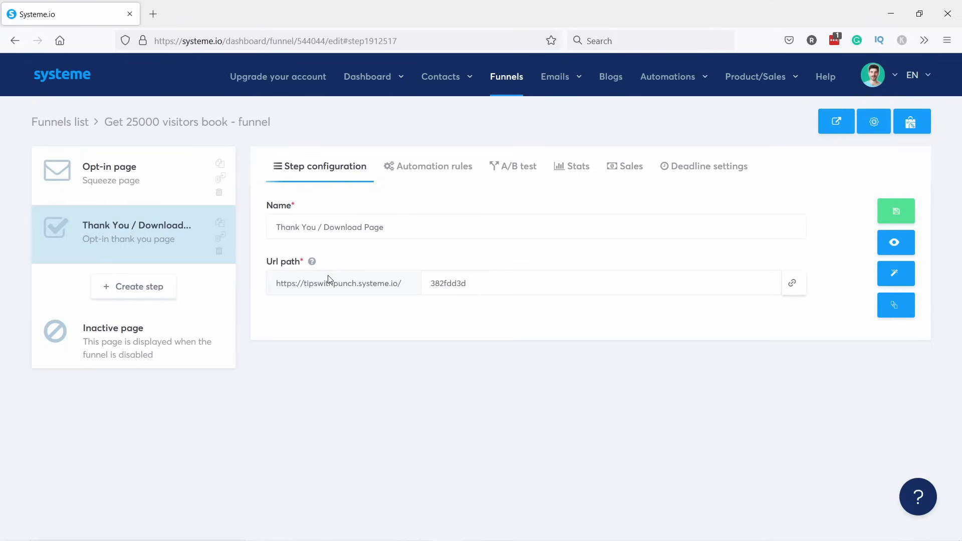
Begin creating a new funnel step, browse step types, then cancel it.
{"action": "left_click", "coordinate": [128, 292]}
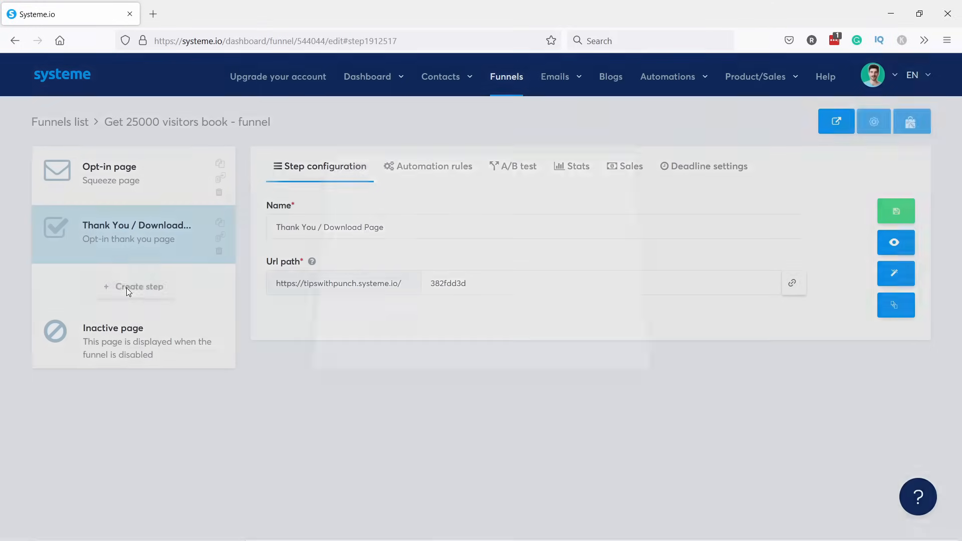
{"action": "left_click", "coordinate": [419, 300]}
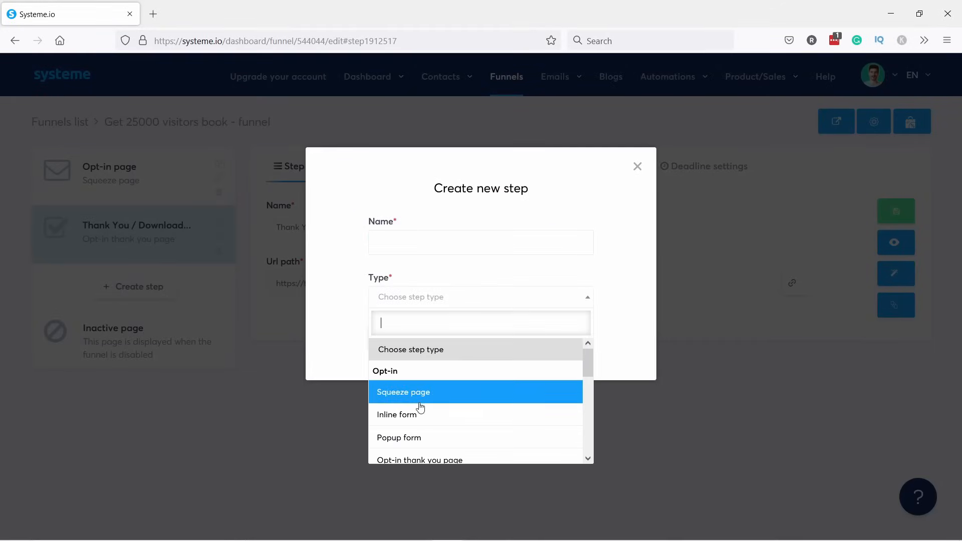
{"action": "scroll", "coordinate": [428, 381], "scroll_direction": "down", "scroll_amount": 2}
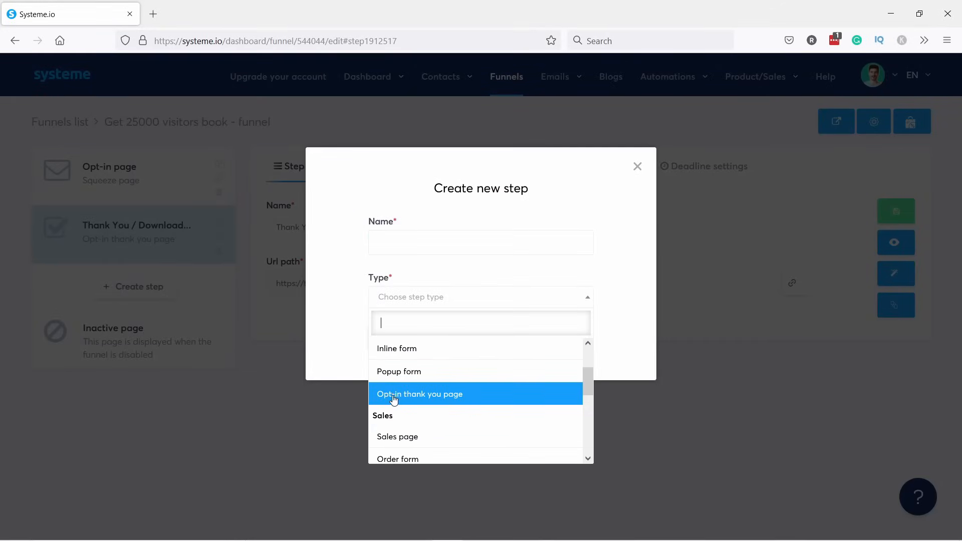
{"action": "left_click", "coordinate": [640, 167]}
Rename the step Thank You Page with URL path website-launch-checklist-thank-you, save, and open its editor.
{"action": "triple_click", "coordinate": [396, 226]}
{"action": "type", "text": "Thank You Page"}
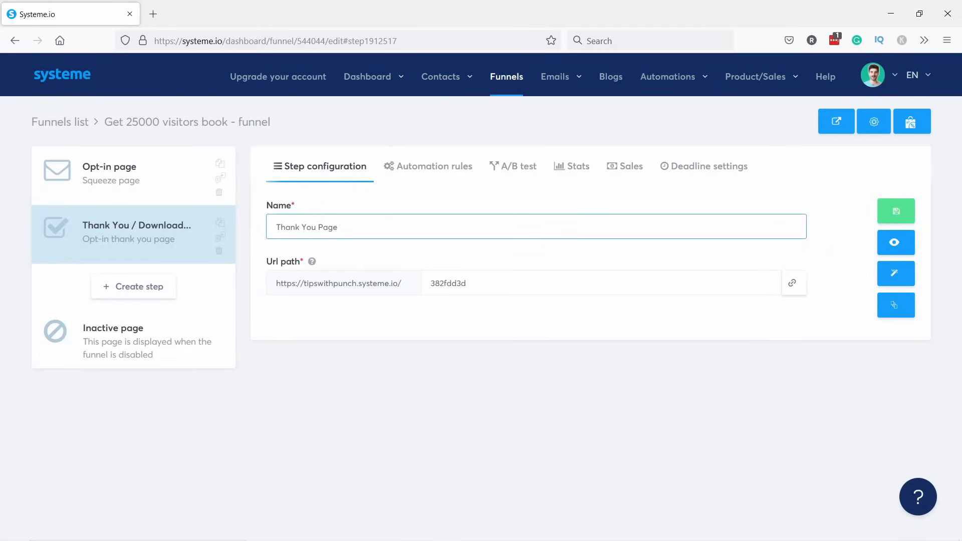
{"action": "key", "text": "ctrl+a"}
{"action": "left_click", "coordinate": [490, 283]}
{"action": "key", "text": "ctrl+a"}
{"action": "type", "text": "website-launch-checklist-thank-you"}
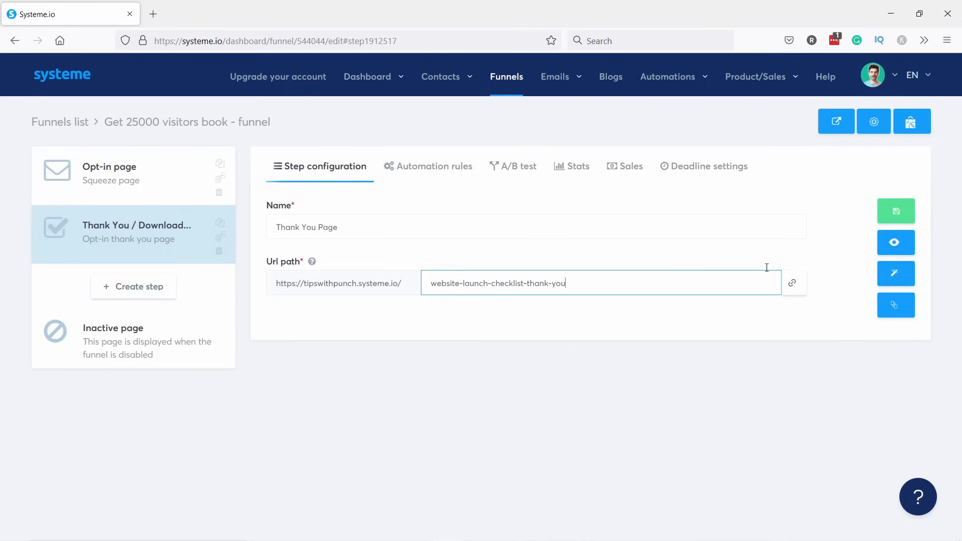
{"action": "left_click", "coordinate": [901, 212]}
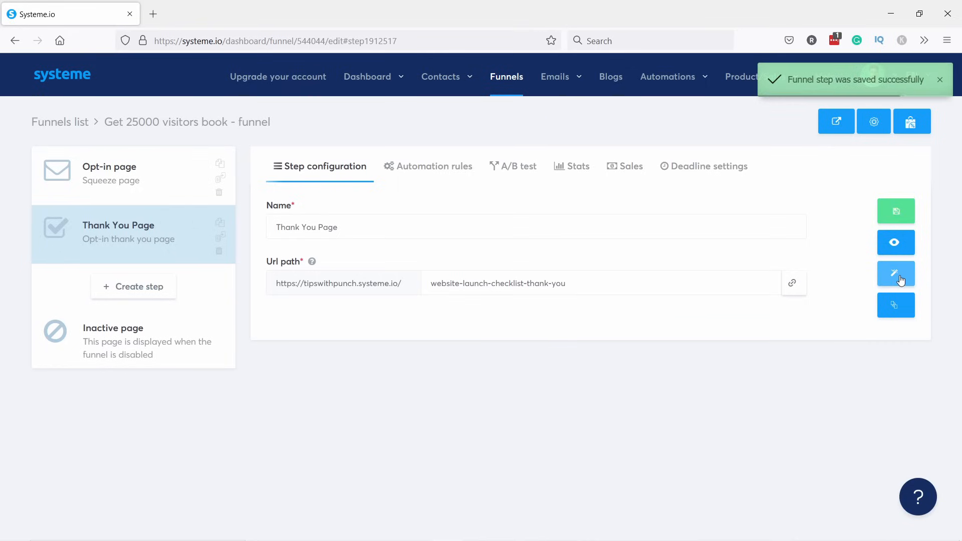
{"action": "left_click", "coordinate": [898, 273]}
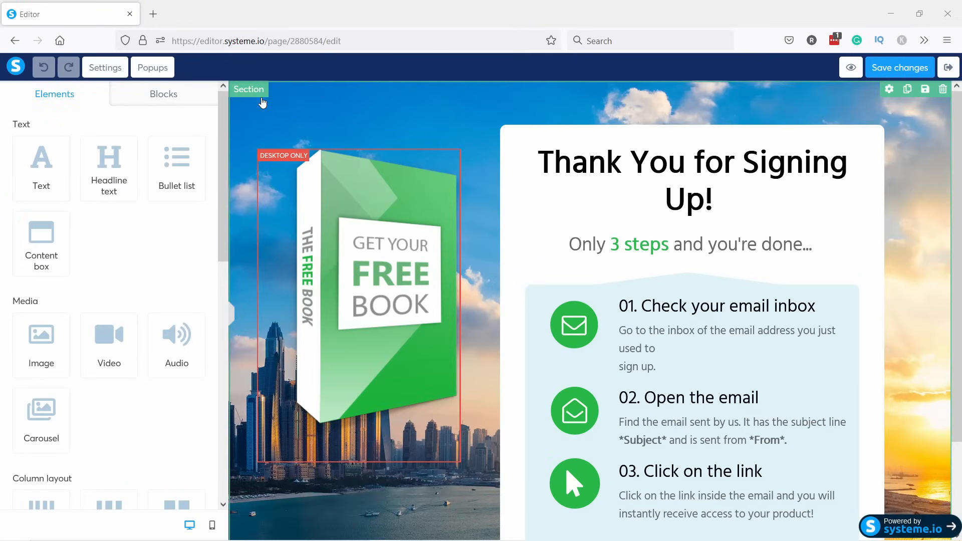
Replace the page's city background image with plain light grey E4E4E4.
{"action": "left_click", "coordinate": [245, 112]}
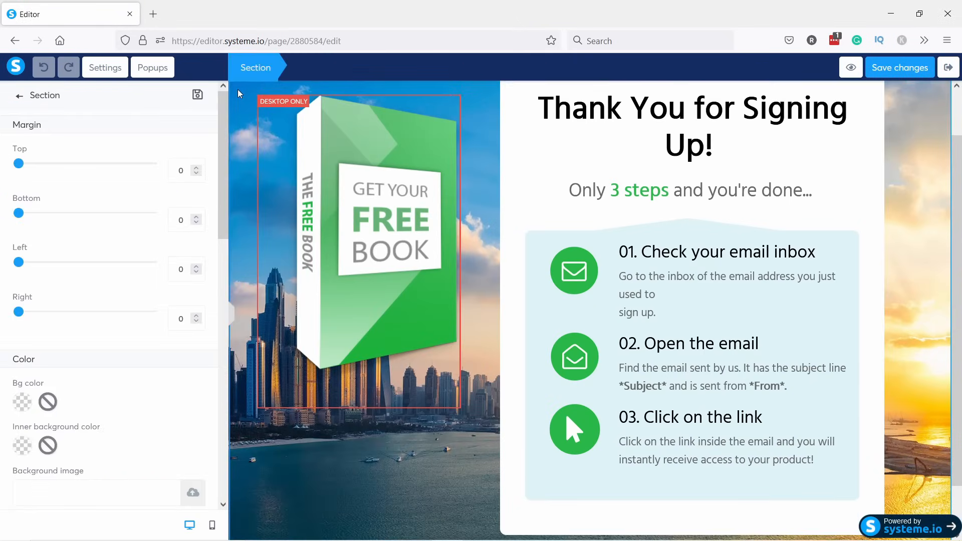
{"action": "left_click", "coordinate": [112, 75]}
{"action": "scroll", "coordinate": [111, 145], "scroll_direction": "down", "scroll_amount": 6}
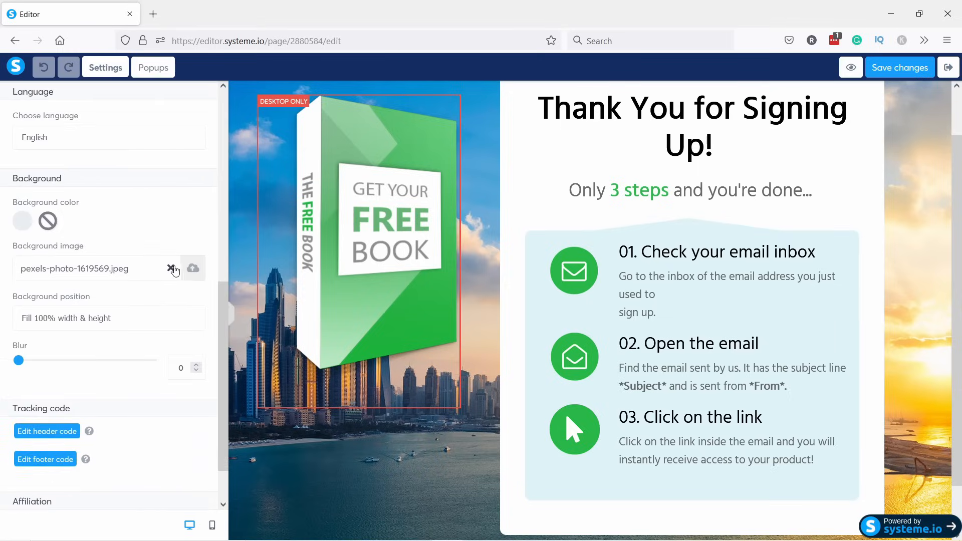
{"action": "left_click", "coordinate": [171, 268]}
{"action": "left_click", "coordinate": [21, 224]}
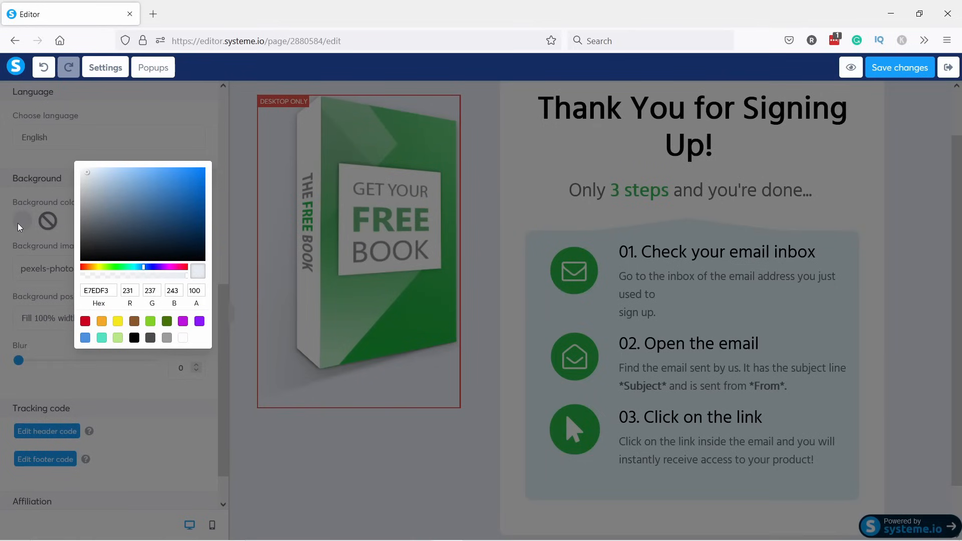
{"action": "left_click_drag", "start_coordinate": [88, 172], "coordinate": [71, 177]}
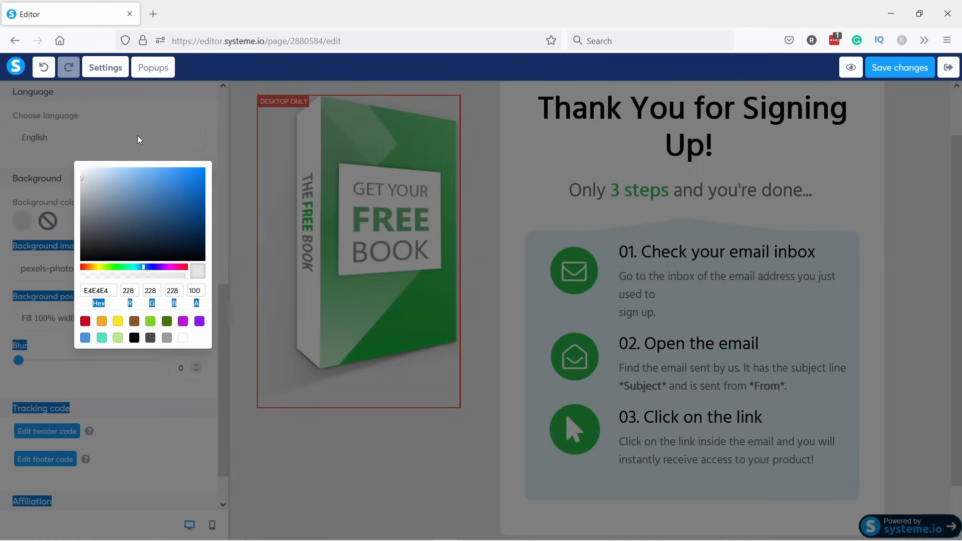
{"action": "left_click", "coordinate": [105, 290]}
{"action": "left_click_drag", "start_coordinate": [111, 290], "coordinate": [81, 291]}
{"action": "left_click", "coordinate": [189, 428]}
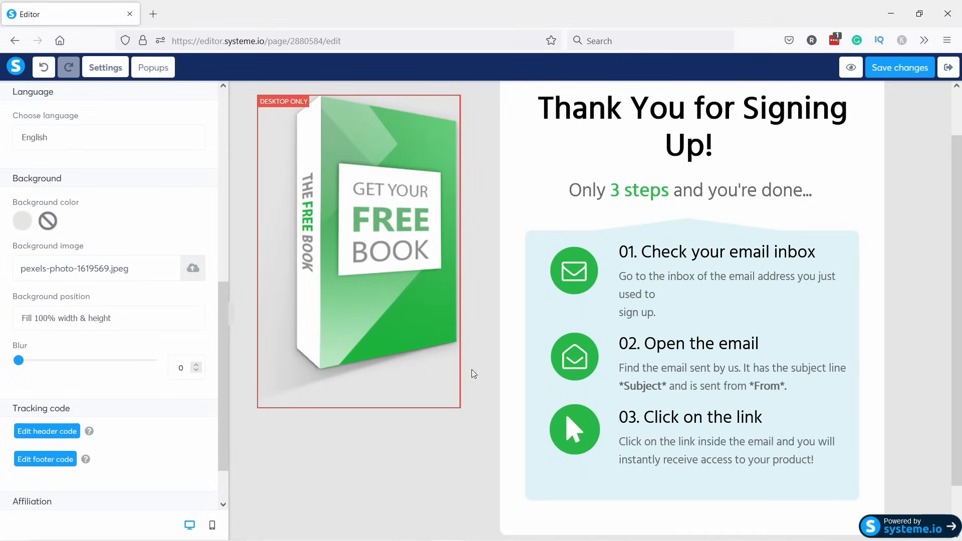
Turn off the Powered by systeme.io affiliation badge.
{"action": "scroll", "coordinate": [129, 236], "scroll_direction": "down", "scroll_amount": 2}
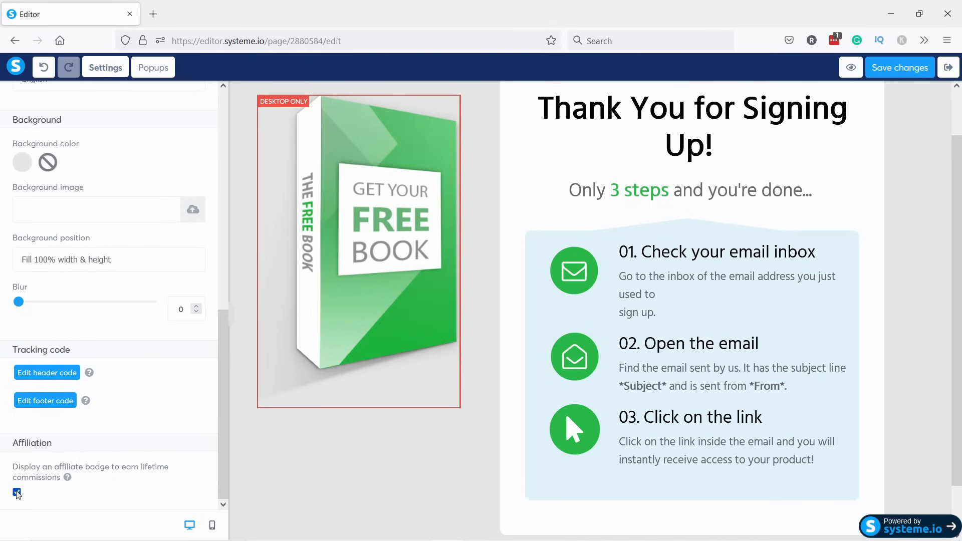
{"action": "left_click", "coordinate": [16, 492]}
{"action": "left_click_drag", "start_coordinate": [224, 346], "coordinate": [52, 137]}
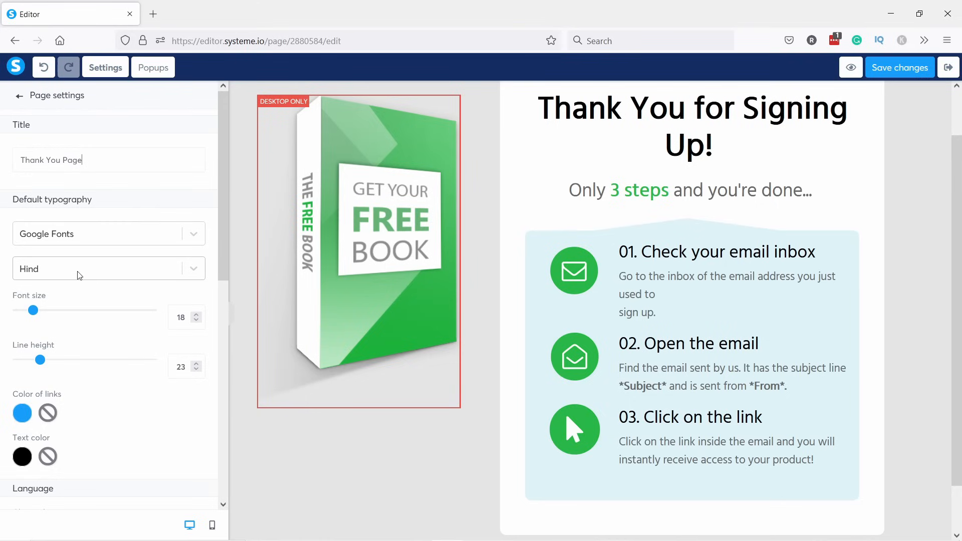
Set the page's default typography font to Rubik.
{"action": "left_click", "coordinate": [79, 274]}
{"action": "type", "text": "rubik"}
{"action": "left_click", "coordinate": [66, 298]}
{"action": "scroll", "coordinate": [124, 366], "scroll_direction": "down", "scroll_amount": 2}
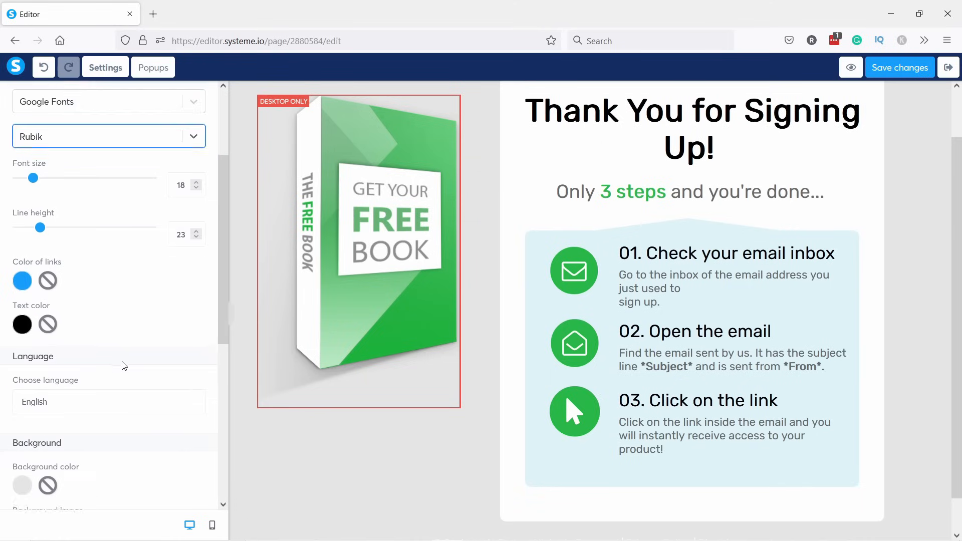
{"action": "scroll", "coordinate": [123, 359], "scroll_direction": "down", "scroll_amount": 5}
{"action": "scroll", "coordinate": [125, 359], "scroll_direction": "up", "scroll_amount": 7}
{"action": "scroll", "coordinate": [140, 327], "scroll_direction": "up", "scroll_amount": 1}
{"action": "left_click", "coordinate": [402, 198]}
Select the green book image on the thank-you page.
{"action": "left_click", "coordinate": [374, 216]}
{"action": "scroll", "coordinate": [374, 217], "scroll_direction": "up", "scroll_amount": 2}
{"action": "left_click", "coordinate": [375, 260]}
{"action": "left_click", "coordinate": [381, 250]}
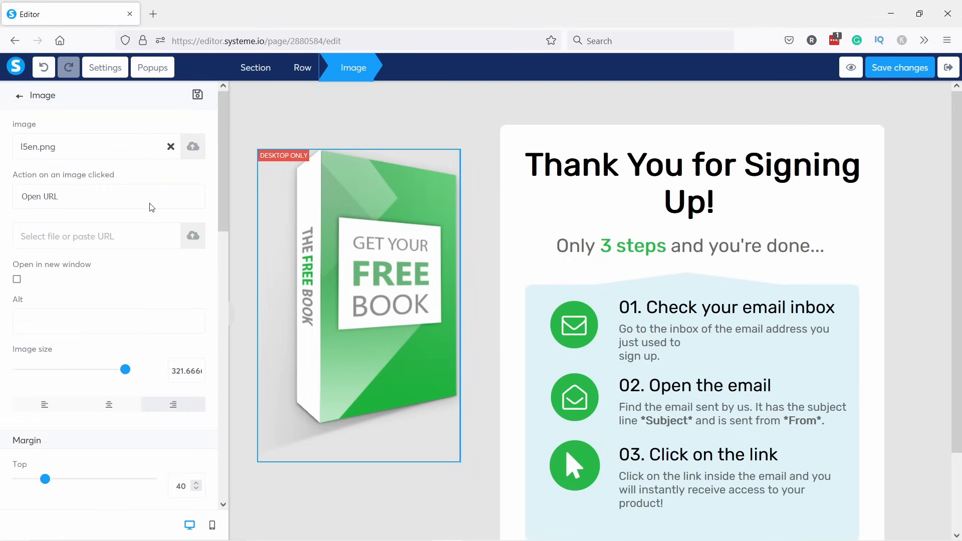
Swap the book picture for checklist.png from Your images.
{"action": "left_click", "coordinate": [171, 148]}
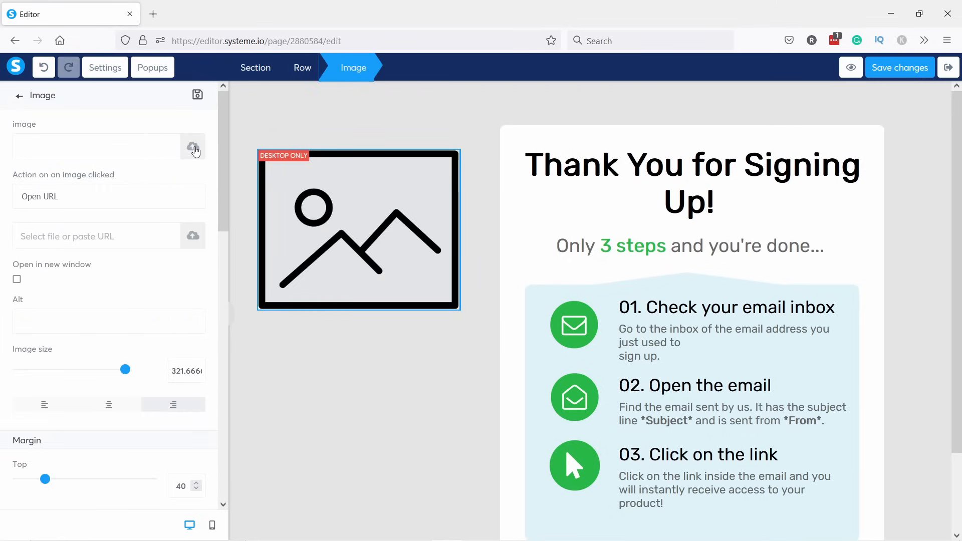
{"action": "left_click", "coordinate": [192, 148]}
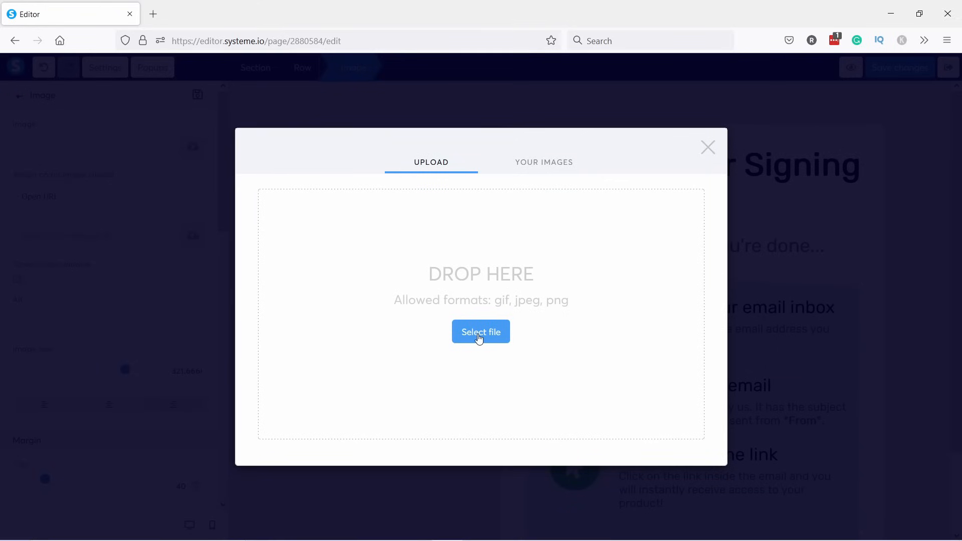
{"action": "left_click", "coordinate": [547, 167]}
{"action": "left_click", "coordinate": [307, 210]}
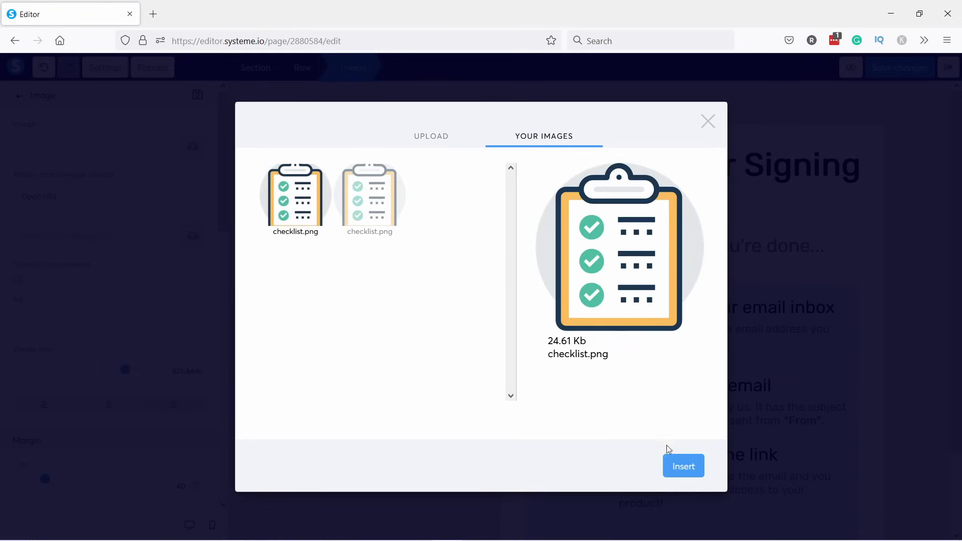
{"action": "left_click", "coordinate": [682, 467]}
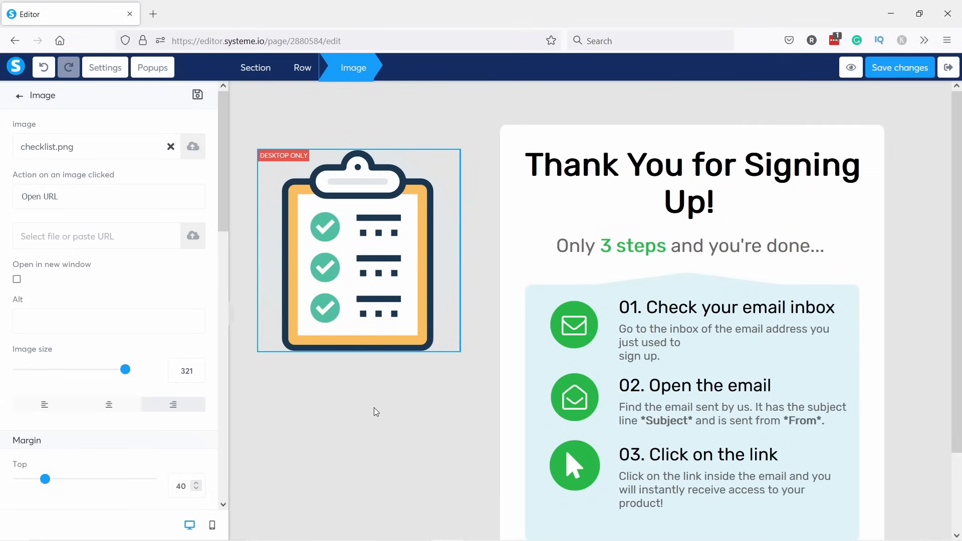
{"action": "left_click", "coordinate": [376, 422]}
{"action": "left_click", "coordinate": [715, 173]}
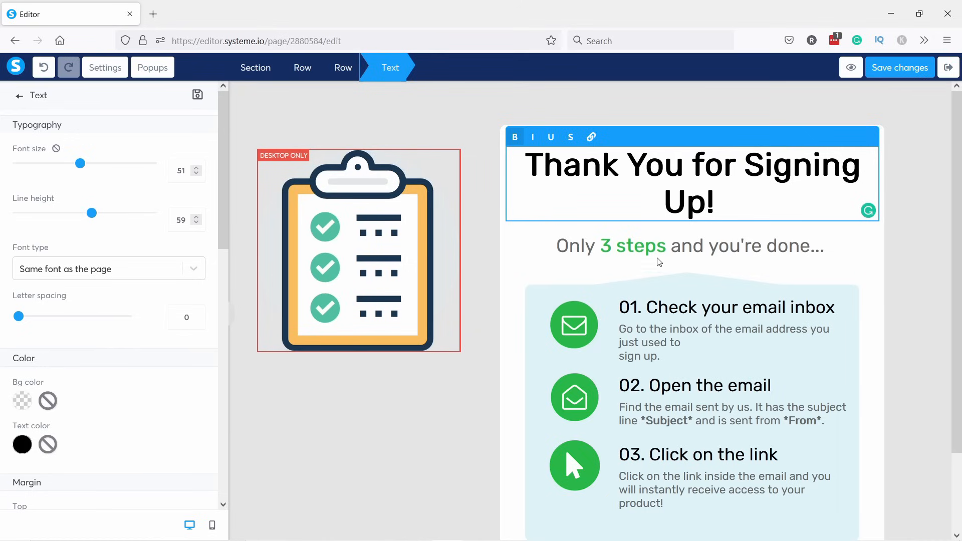
Replace the step 02 paragraph with the new email subject and sender text as plain text.
{"action": "left_click", "coordinate": [683, 400]}
{"action": "left_click", "coordinate": [671, 414]}
{"action": "scroll", "coordinate": [671, 400], "scroll_direction": "down", "scroll_amount": 1}
{"action": "key", "text": "alt+Tab"}
{"action": "left_click_drag", "start_coordinate": [737, 316], "coordinate": [734, 327]}
{"action": "triple_click", "coordinate": [702, 324]}
{"action": "key", "text": "ctrl+v"}
{"action": "triple_click", "coordinate": [677, 317]}
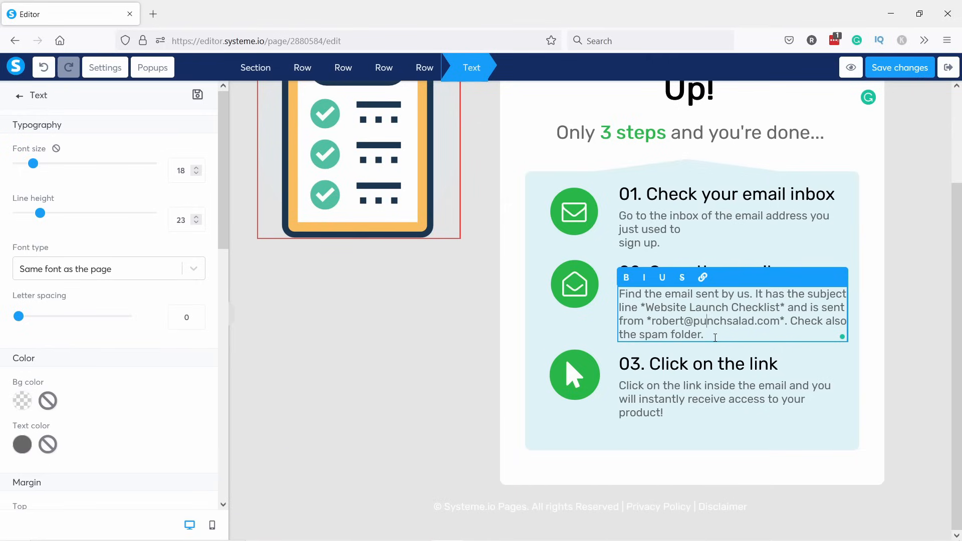
{"action": "key", "text": "ctrl+shift+v"}
{"action": "left_click", "coordinate": [943, 328]}
Colour the step 02 paragraph grey to match the other steps.
{"action": "left_click", "coordinate": [742, 312]}
{"action": "left_click_drag", "start_coordinate": [715, 333], "coordinate": [621, 295]}
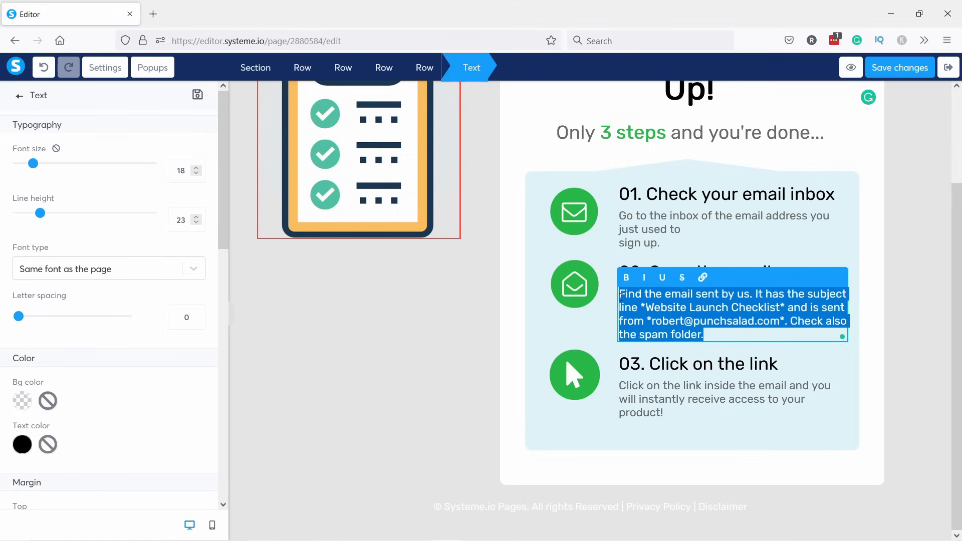
{"action": "left_click", "coordinate": [624, 301]}
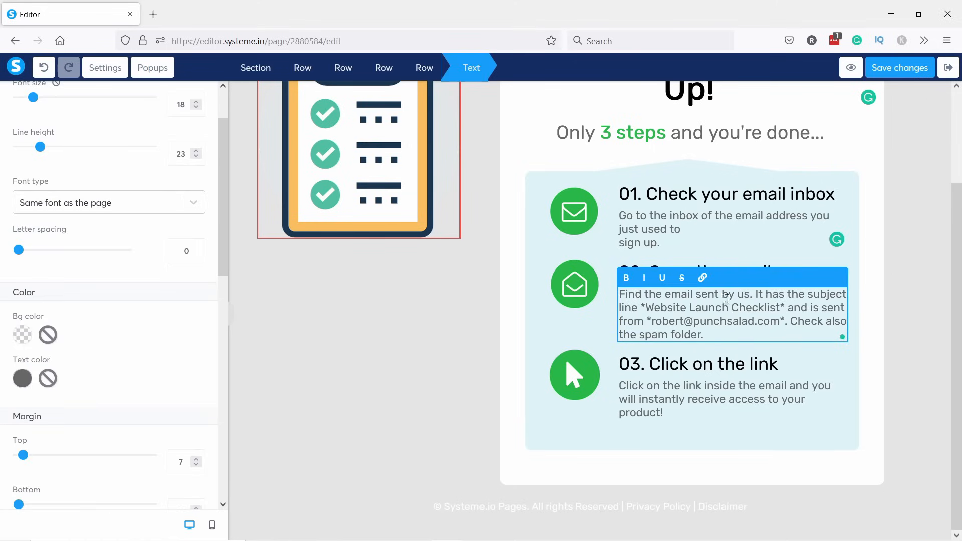
{"action": "left_click", "coordinate": [884, 310]}
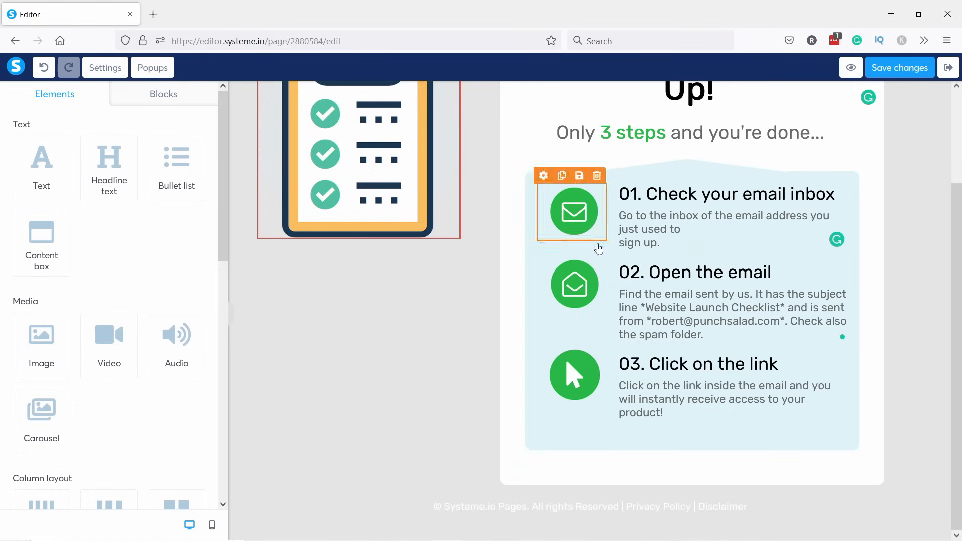
{"action": "scroll", "coordinate": [736, 211], "scroll_direction": "up", "scroll_amount": 2}
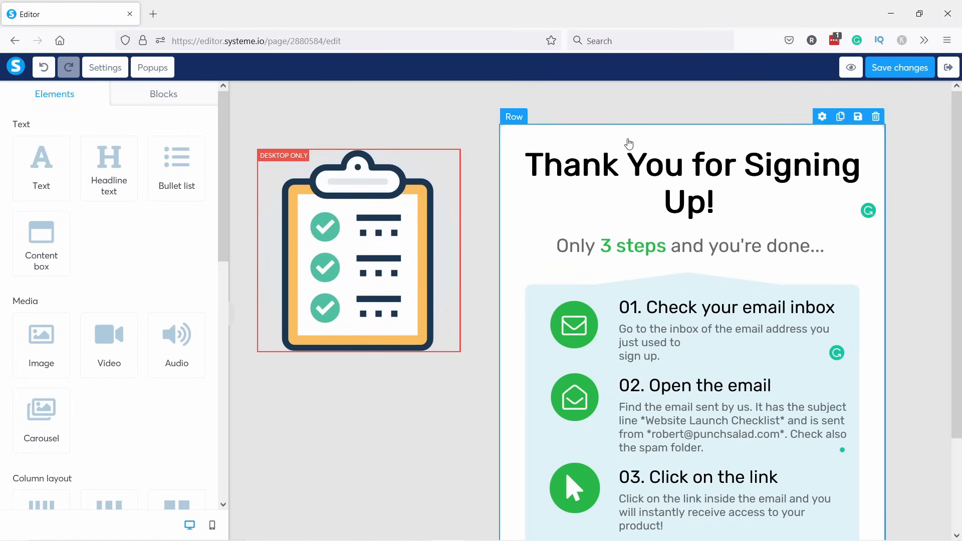
{"action": "scroll", "coordinate": [646, 305], "scroll_direction": "down", "scroll_amount": 1}
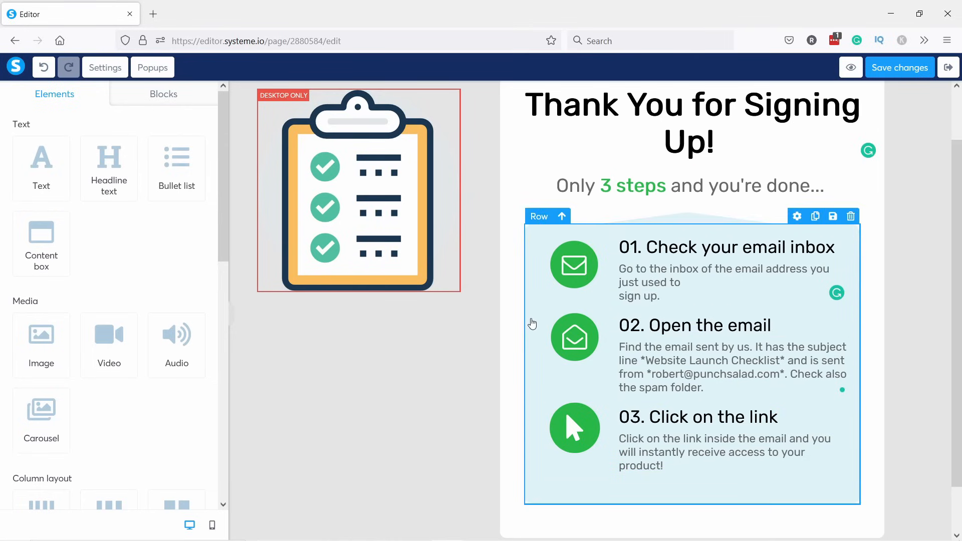
{"action": "scroll", "coordinate": [532, 324], "scroll_direction": "down", "scroll_amount": 2}
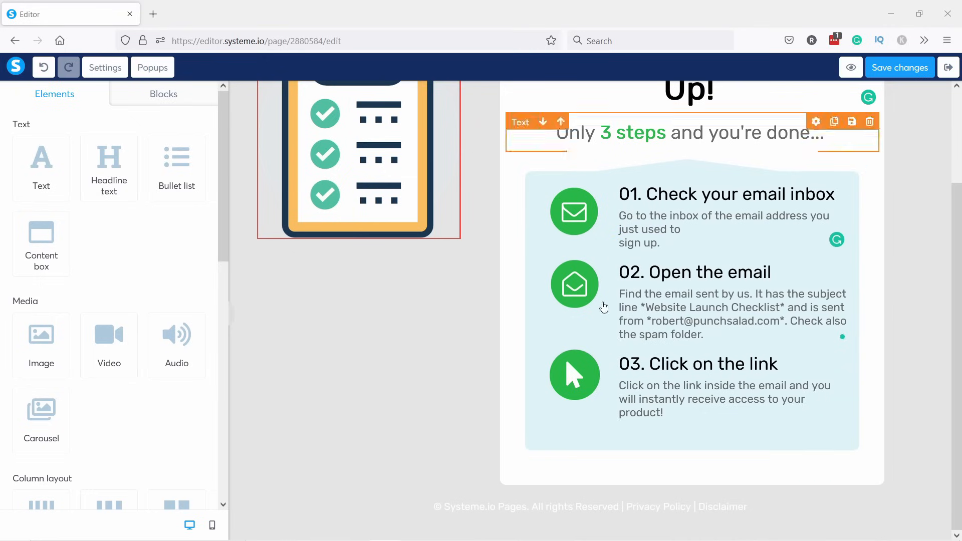
Darken the footer copyright line's text colour to grey.
{"action": "left_click", "coordinate": [498, 510]}
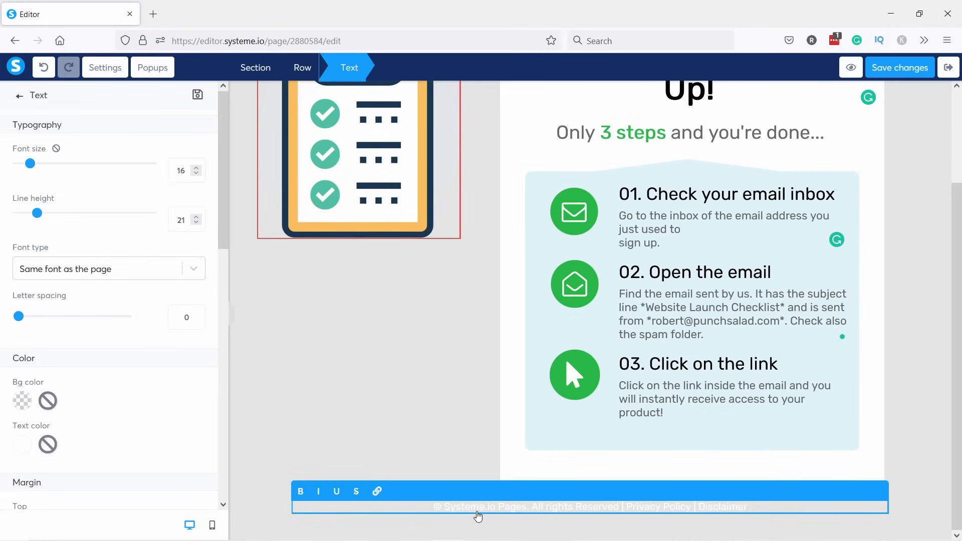
{"action": "left_click_drag", "start_coordinate": [437, 509], "coordinate": [771, 502]}
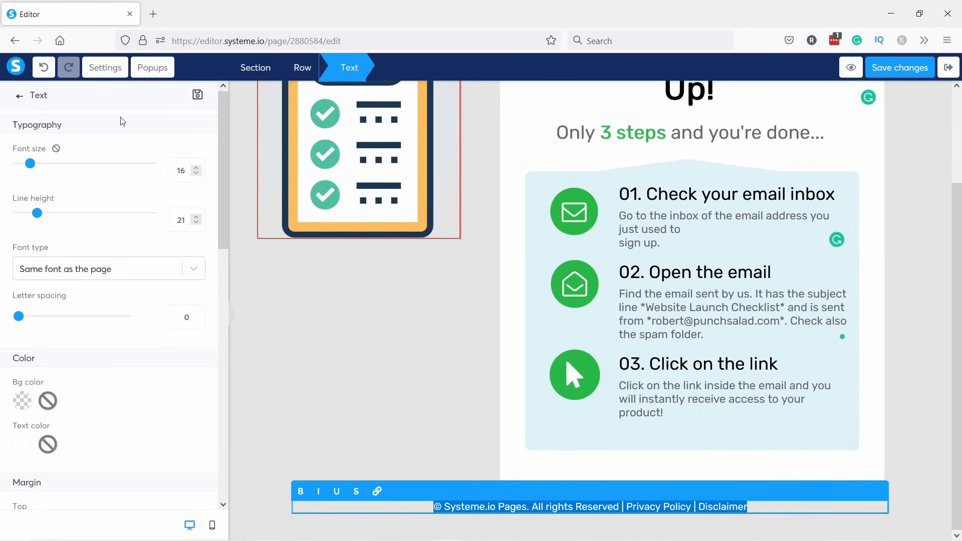
{"action": "left_click", "coordinate": [22, 445]}
{"action": "mouse_move", "coordinate": [80, 434]}
{"action": "left_mouse_down"}
{"action": "mouse_move", "coordinate": [76, 454]}
{"action": "mouse_move", "coordinate": [74, 432]}
{"action": "left_mouse_up"}
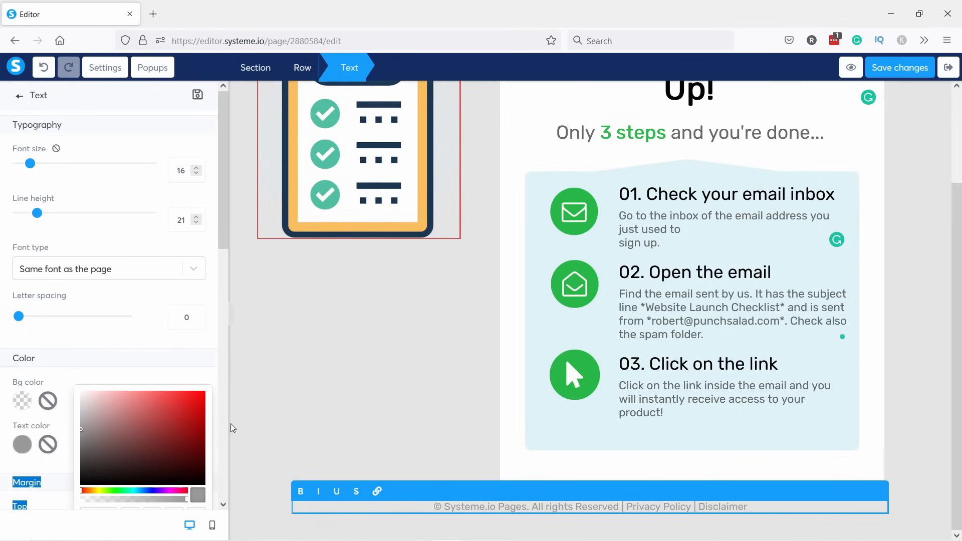
Replace Systeme.io with TipsWithPunch in the footer line.
{"action": "left_click", "coordinate": [471, 507]}
{"action": "left_click_drag", "start_coordinate": [494, 508], "coordinate": [441, 509]}
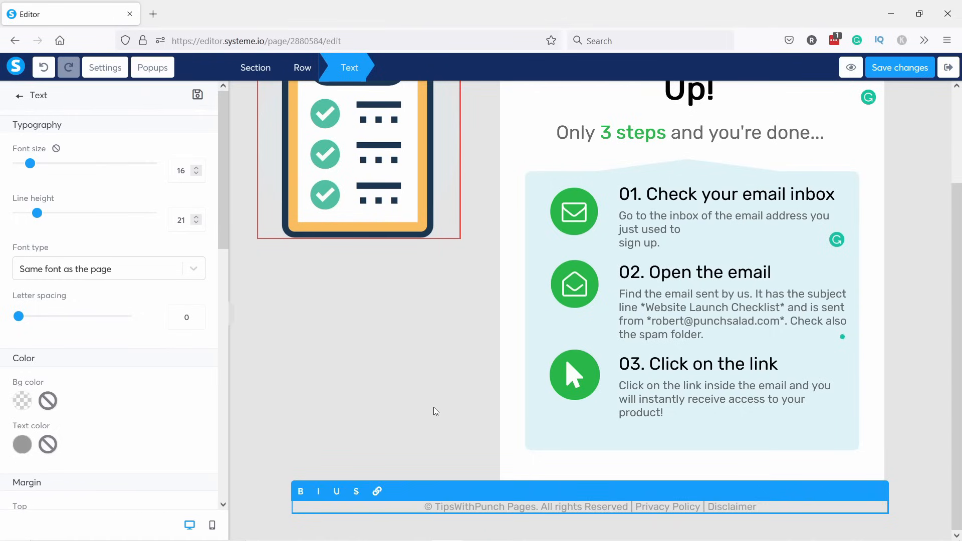
{"action": "left_click", "coordinate": [434, 407]}
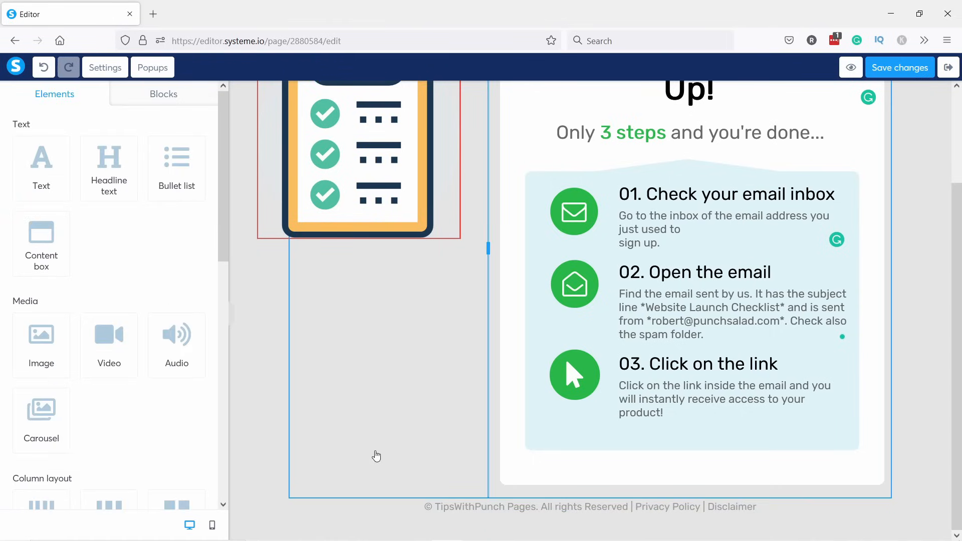
{"action": "left_click", "coordinate": [274, 480]}
{"action": "scroll", "coordinate": [273, 476], "scroll_direction": "up", "scroll_amount": 1}
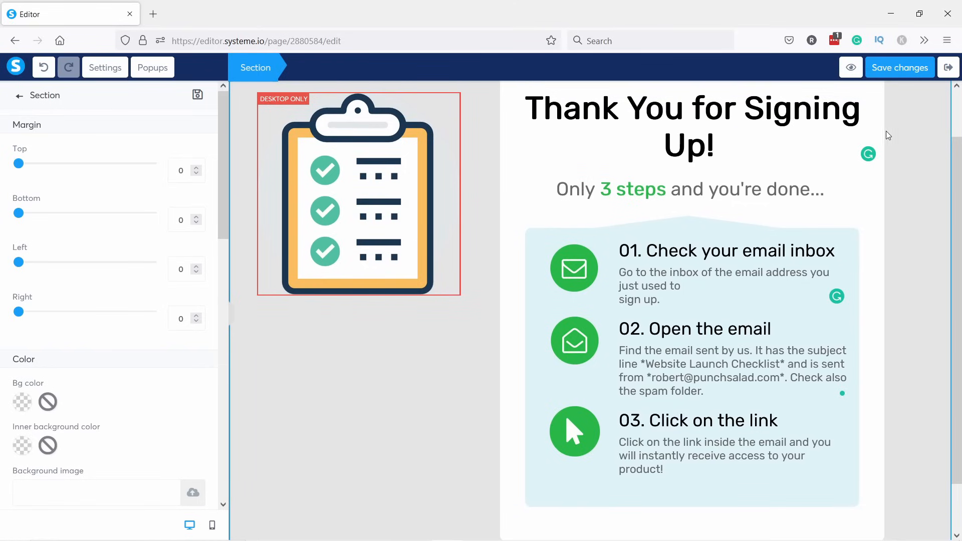
Save the thank-you page, check its phone layout, save again, and switch back to desktop view.
{"action": "left_click", "coordinate": [881, 76]}
{"action": "left_click", "coordinate": [213, 526]}
{"action": "scroll", "coordinate": [627, 295], "scroll_direction": "down", "scroll_amount": 3}
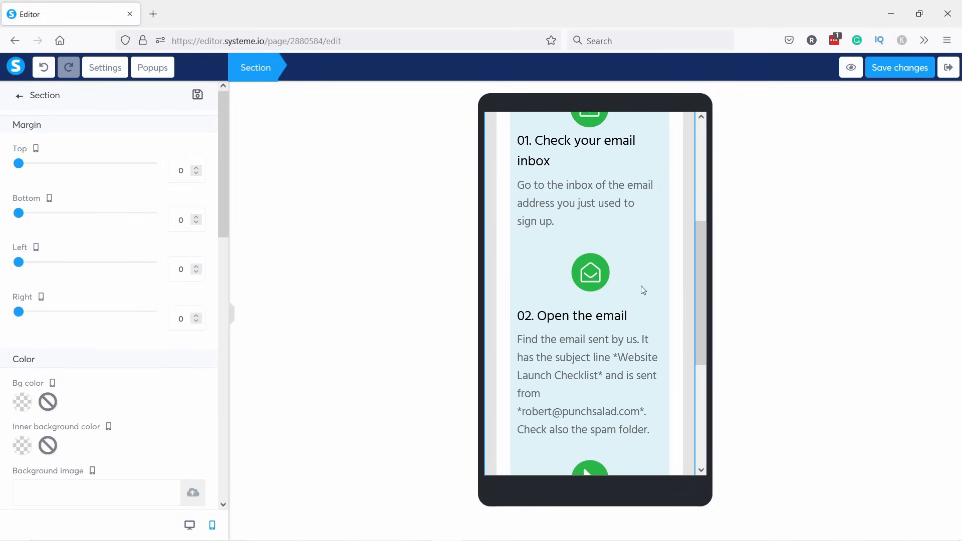
{"action": "left_click", "coordinate": [695, 173]}
{"action": "scroll", "coordinate": [666, 240], "scroll_direction": "up", "scroll_amount": 4}
{"action": "scroll", "coordinate": [537, 270], "scroll_direction": "down", "scroll_amount": 8}
{"action": "scroll", "coordinate": [535, 347], "scroll_direction": "up", "scroll_amount": 10}
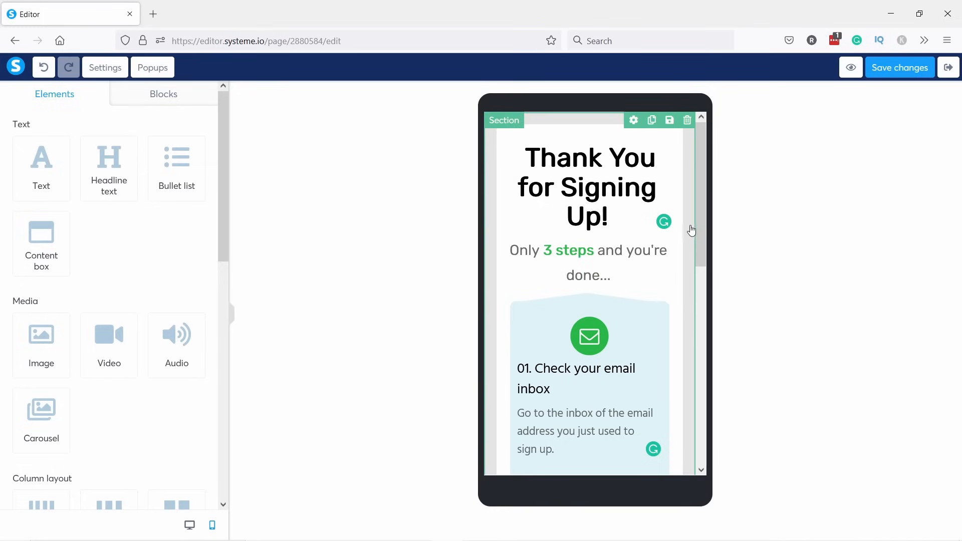
{"action": "scroll", "coordinate": [621, 346], "scroll_direction": "down", "scroll_amount": 8}
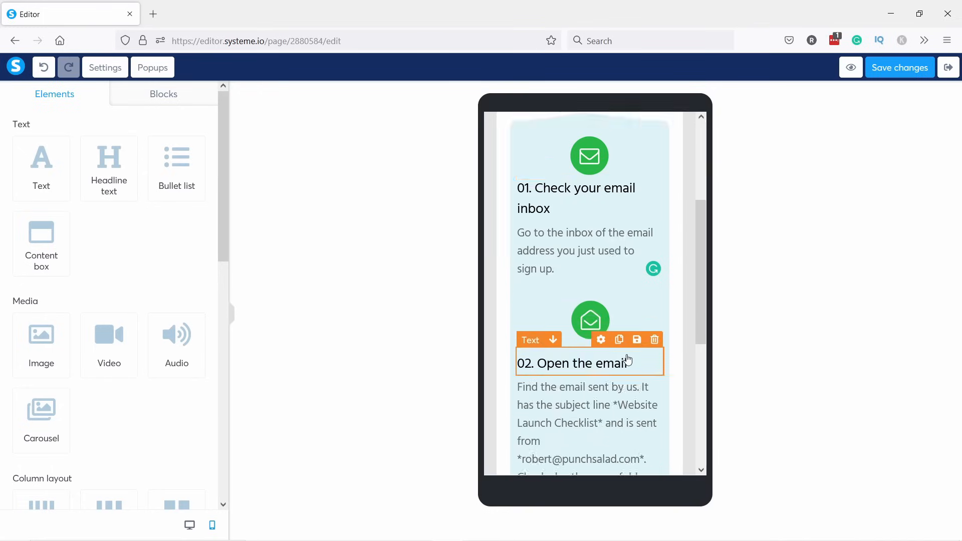
{"action": "scroll", "coordinate": [606, 323], "scroll_direction": "up", "scroll_amount": 8}
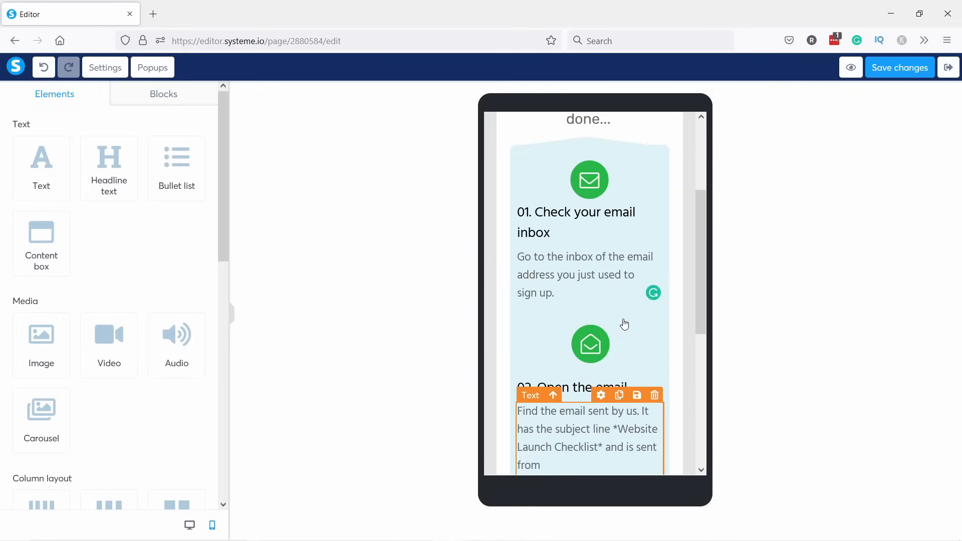
{"action": "left_click", "coordinate": [909, 70]}
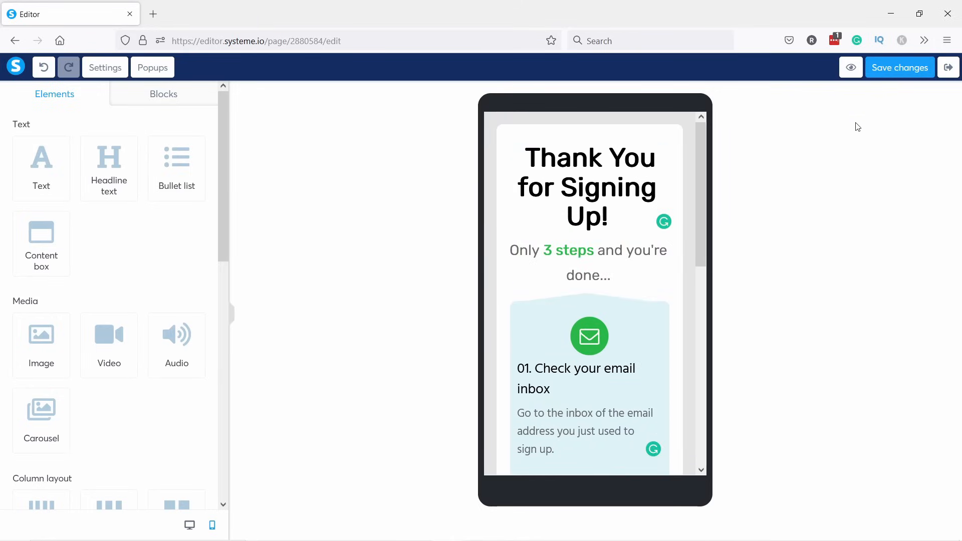
{"action": "left_click", "coordinate": [189, 524]}
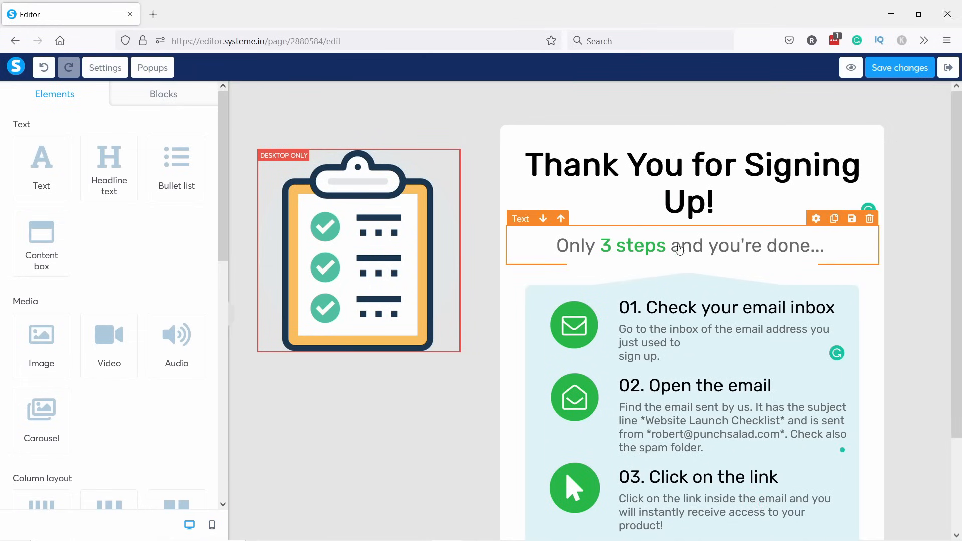
{"action": "scroll", "coordinate": [673, 280], "scroll_direction": "down", "scroll_amount": 2}
Add a new Text element below the step 03 instructions.
{"action": "left_click", "coordinate": [677, 401]}
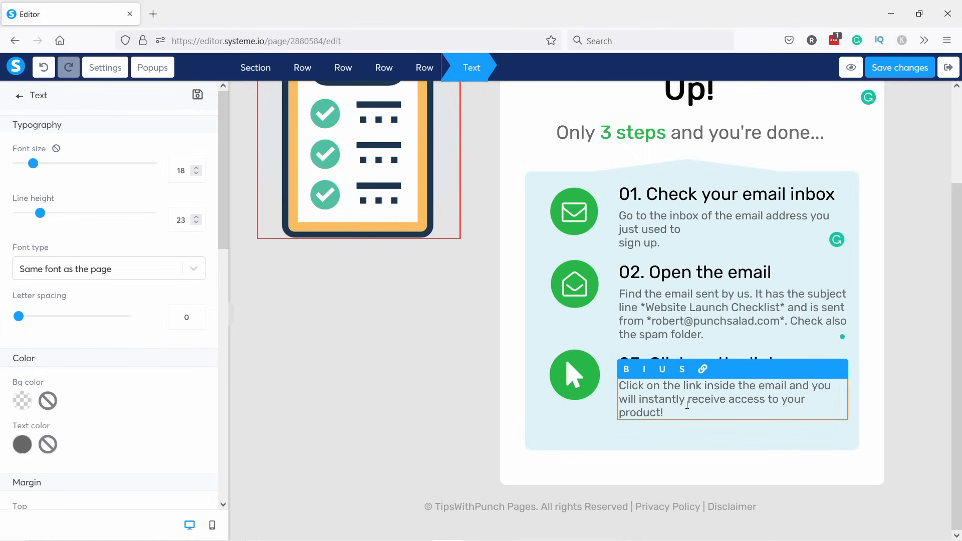
{"action": "left_click", "coordinate": [649, 439]}
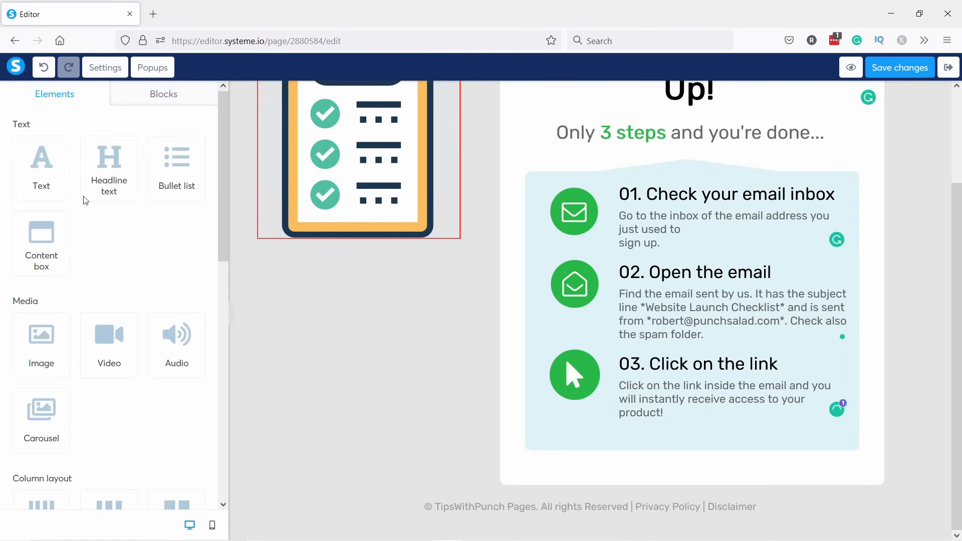
{"action": "left_click_drag", "start_coordinate": [40, 165], "coordinate": [665, 444]}
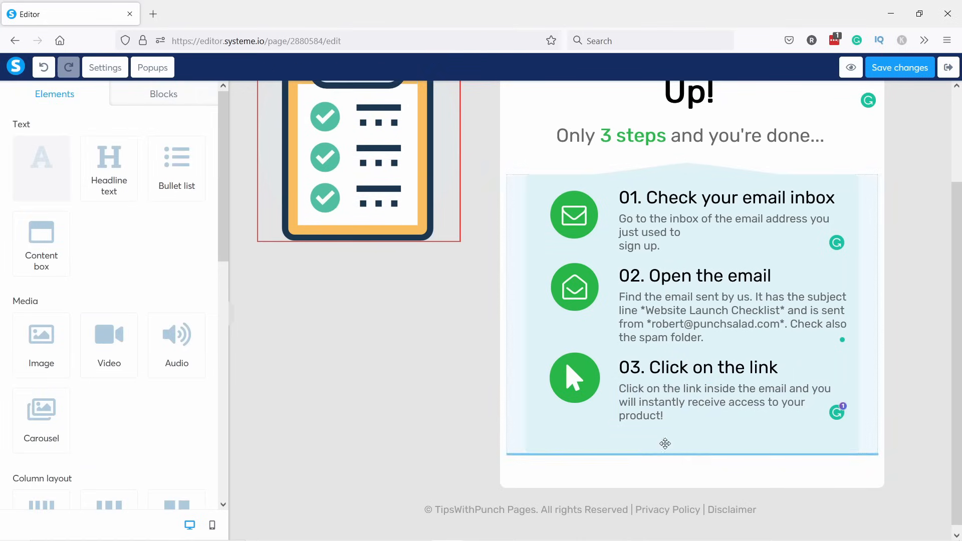
{"action": "scroll", "coordinate": [604, 432], "scroll_direction": "down", "scroll_amount": 2}
Link the words 'Lorem ipsum' to a file, uploading website-launch-checklist.pdf.
{"action": "left_click", "coordinate": [605, 432]}
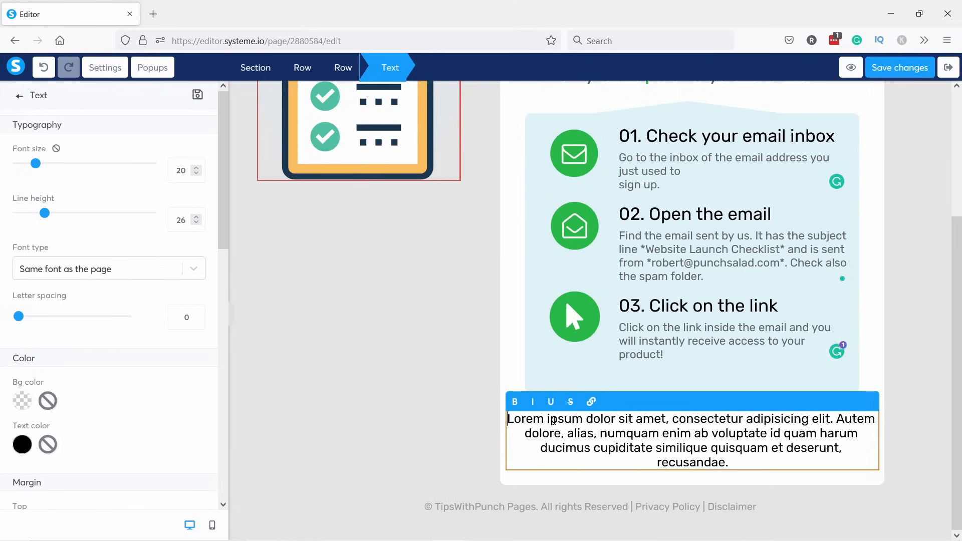
{"action": "left_click_drag", "start_coordinate": [584, 420], "coordinate": [506, 430]}
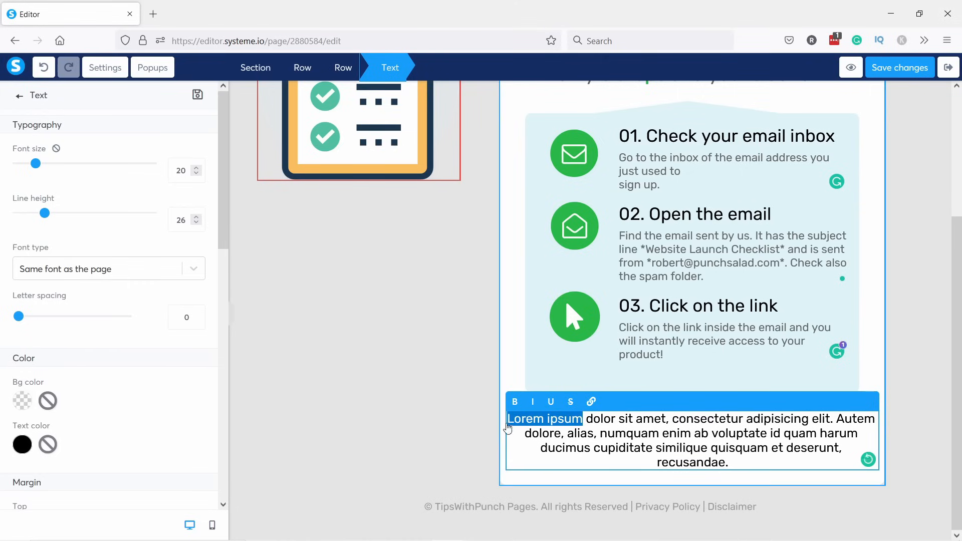
{"action": "left_click", "coordinate": [592, 402]}
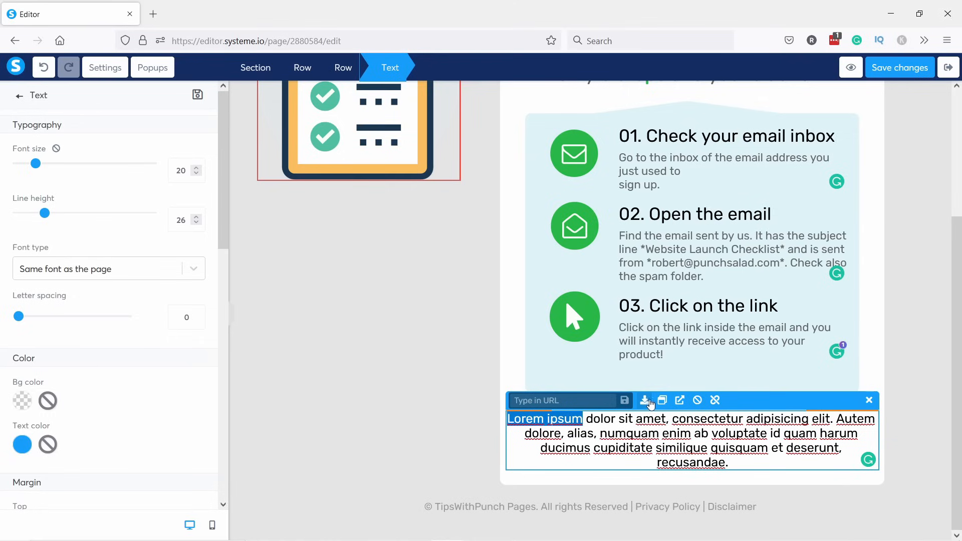
{"action": "left_click", "coordinate": [645, 401]}
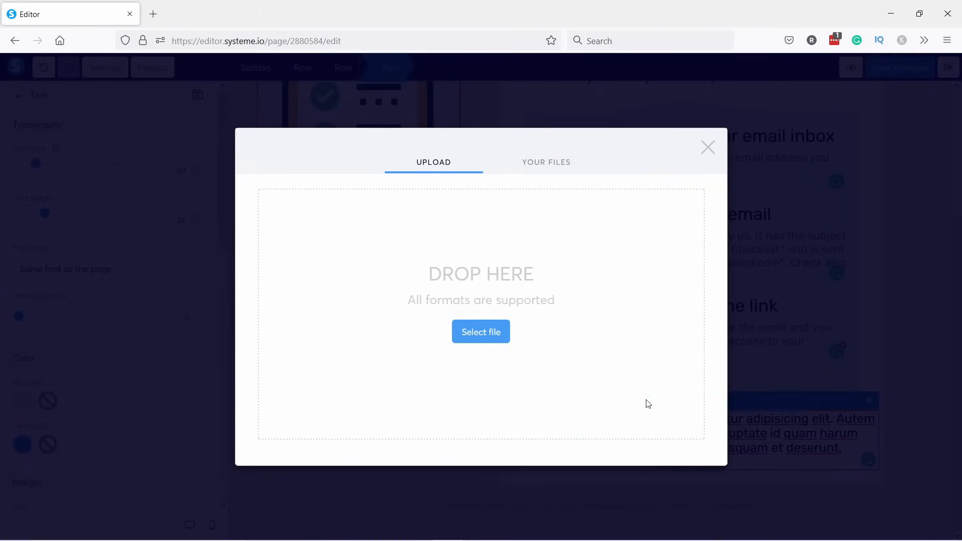
{"action": "left_click", "coordinate": [477, 333]}
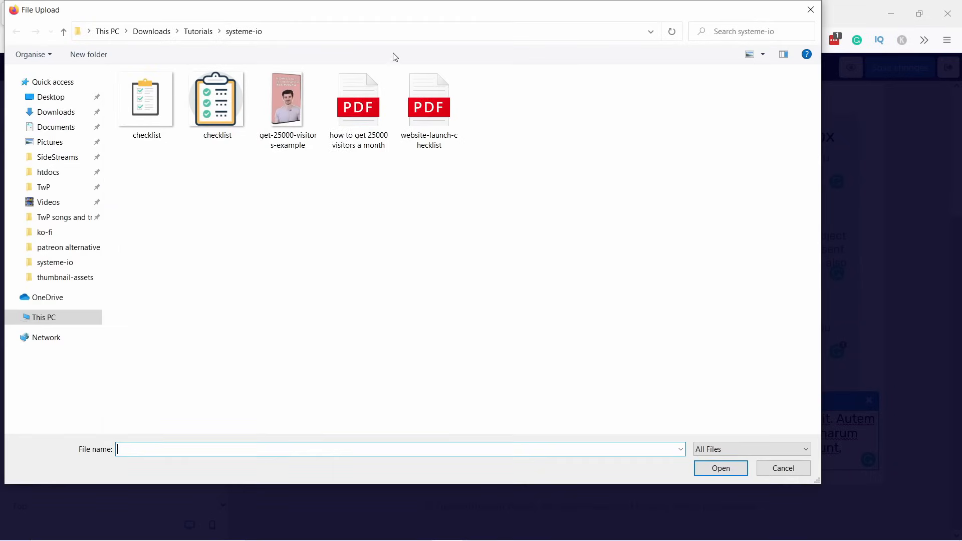
{"action": "left_click", "coordinate": [432, 107]}
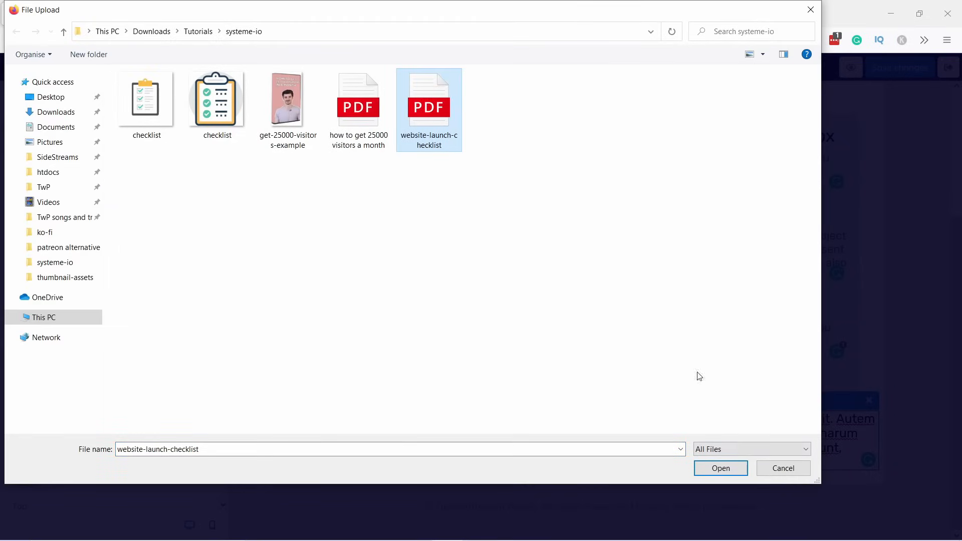
{"action": "left_click", "coordinate": [721, 469]}
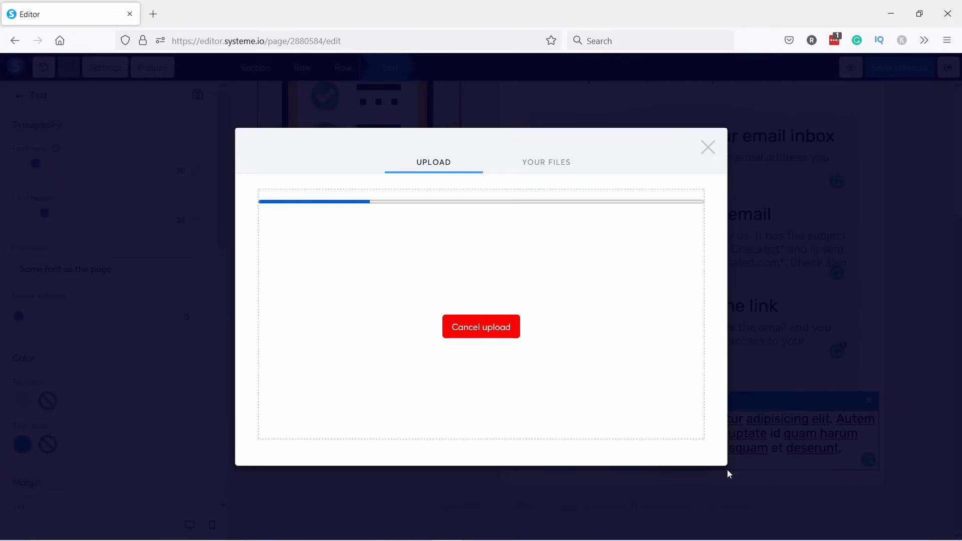
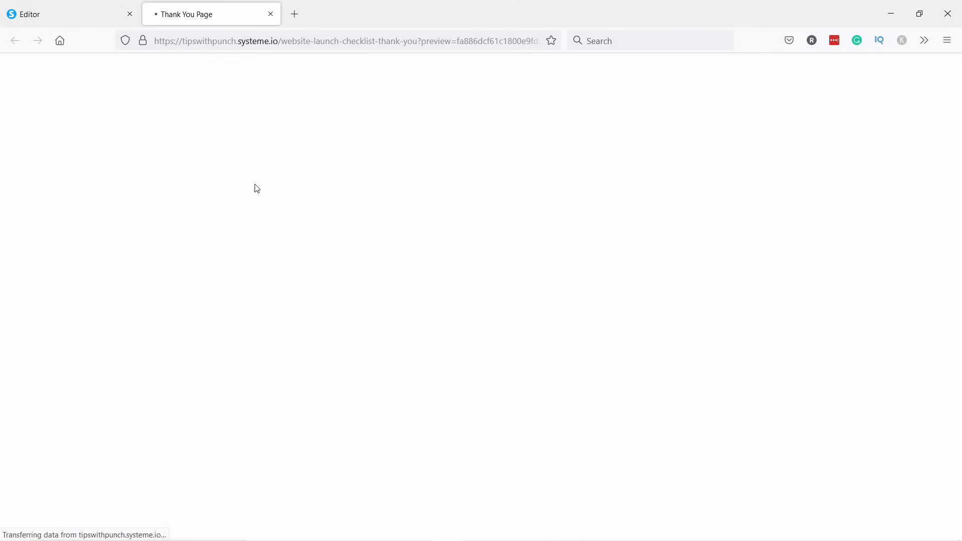
Scroll through the thank-you page preview, mark its subdomain in the address bar, then close the preview.
{"action": "scroll", "coordinate": [315, 166], "scroll_direction": "down", "scroll_amount": 1}
{"action": "scroll", "coordinate": [326, 155], "scroll_direction": "down", "scroll_amount": 2}
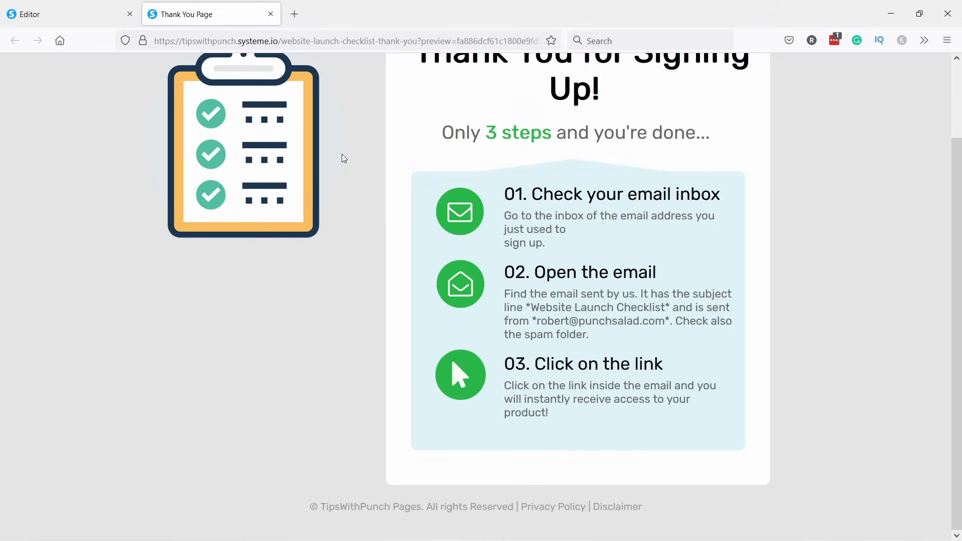
{"action": "scroll", "coordinate": [321, 133], "scroll_direction": "up", "scroll_amount": 3}
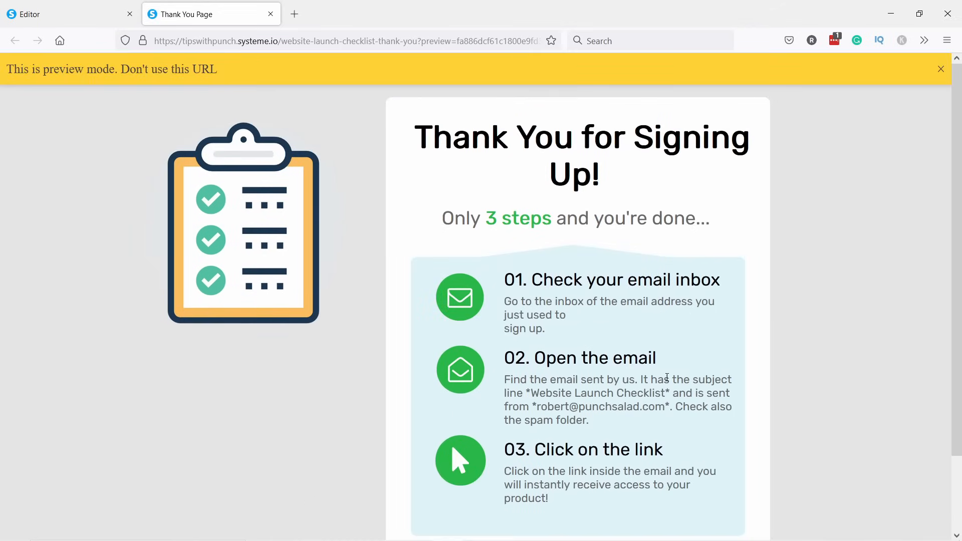
{"action": "scroll", "coordinate": [581, 260], "scroll_direction": "down", "scroll_amount": 3}
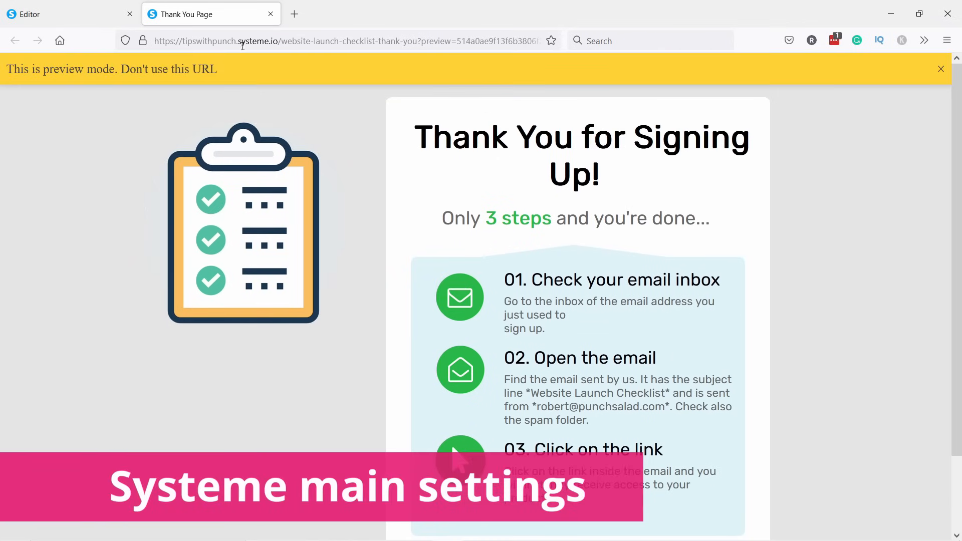
{"action": "left_click_drag", "start_coordinate": [238, 41], "coordinate": [190, 46]}
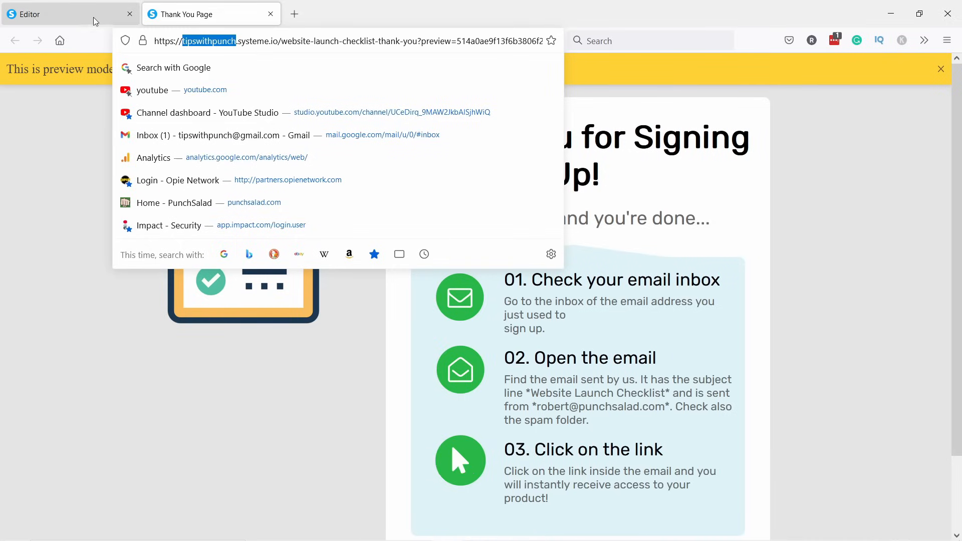
{"action": "left_click", "coordinate": [270, 14]}
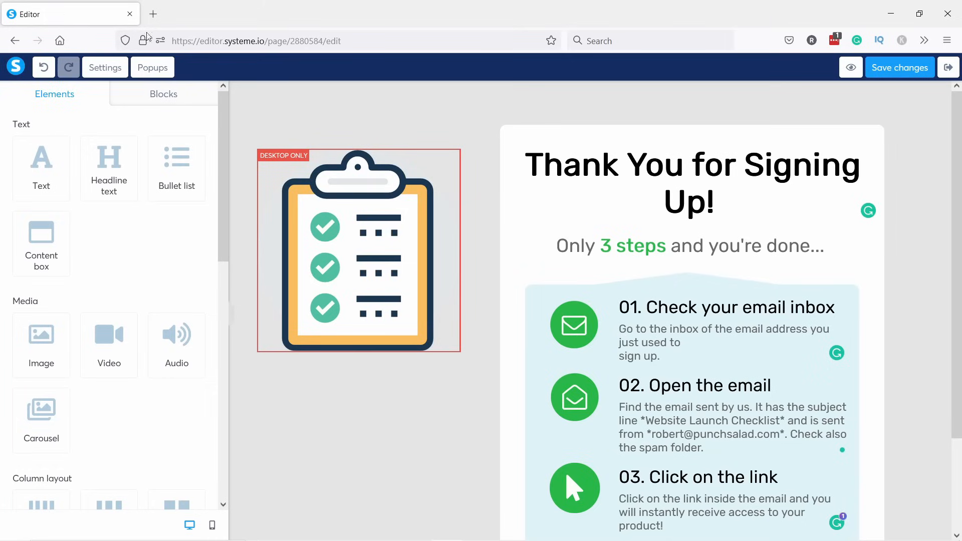
Exit the page editor, open Settings from the account menu, and switch to Mailing settings.
{"action": "left_click", "coordinate": [949, 69]}
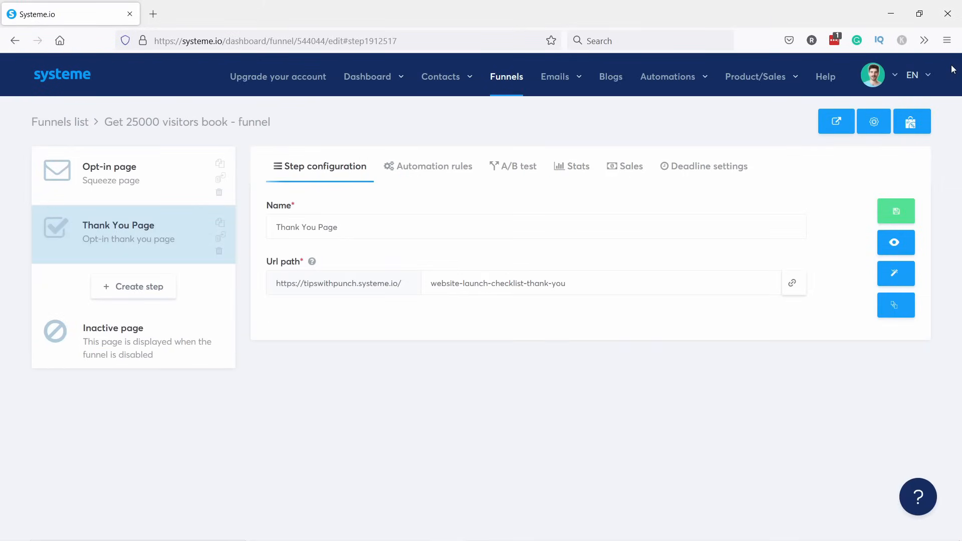
{"action": "left_click", "coordinate": [894, 77]}
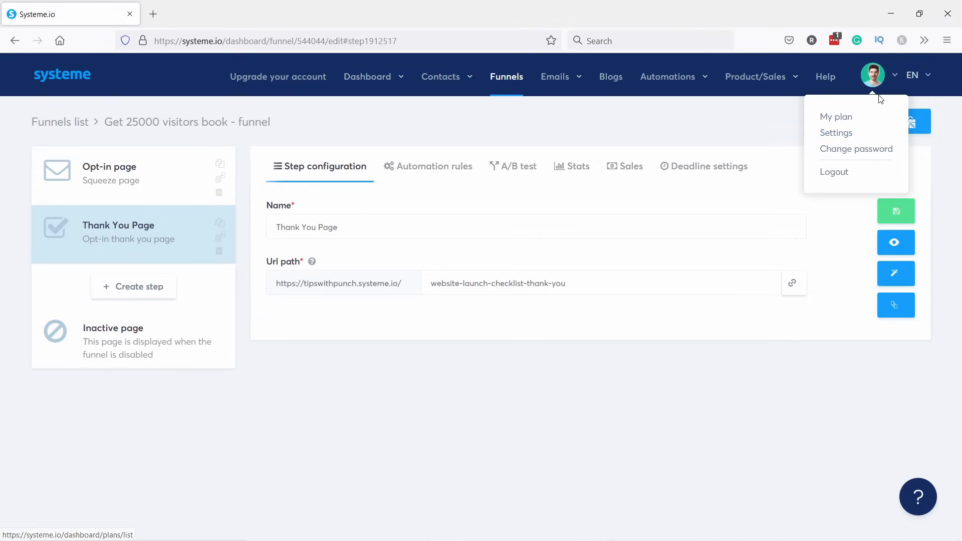
{"action": "left_click", "coordinate": [839, 133]}
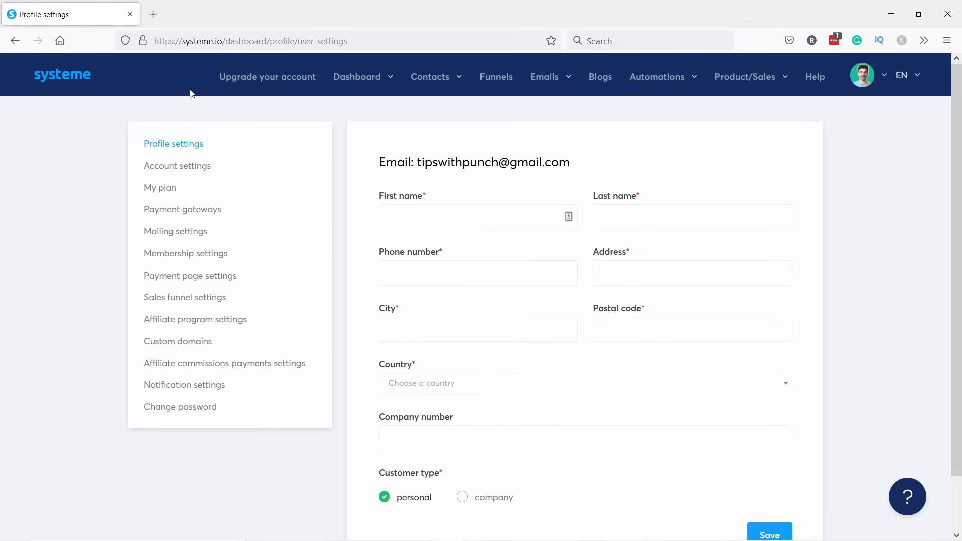
{"action": "scroll", "coordinate": [601, 150], "scroll_direction": "down", "scroll_amount": 2}
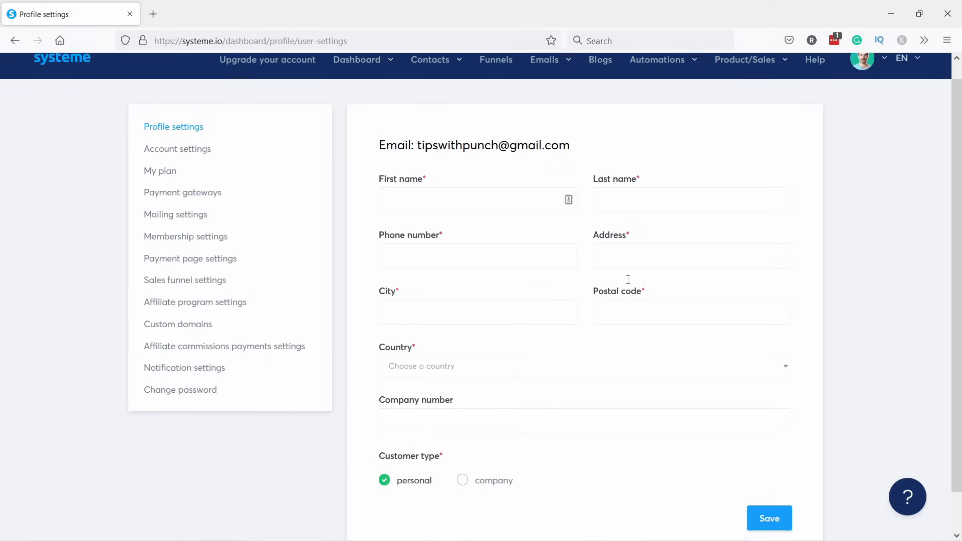
{"action": "scroll", "coordinate": [533, 328], "scroll_direction": "up", "scroll_amount": 2}
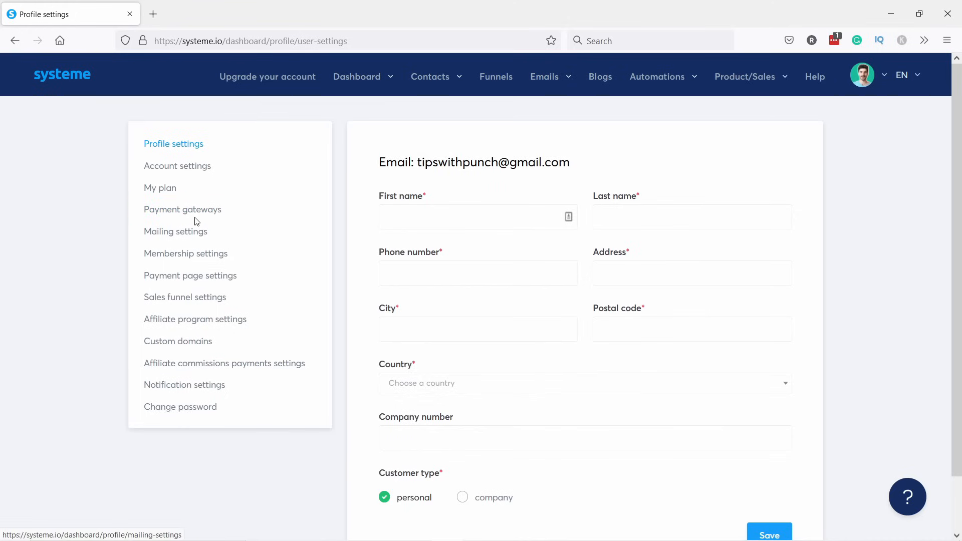
{"action": "left_click", "coordinate": [165, 233]}
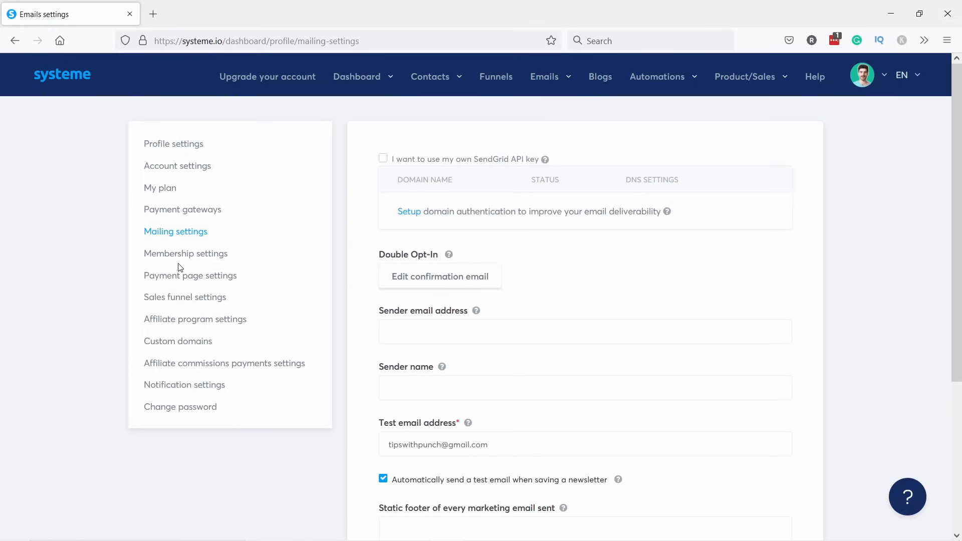
Check the subdomain under Account settings, then return to Mailing settings.
{"action": "left_click", "coordinate": [178, 170]}
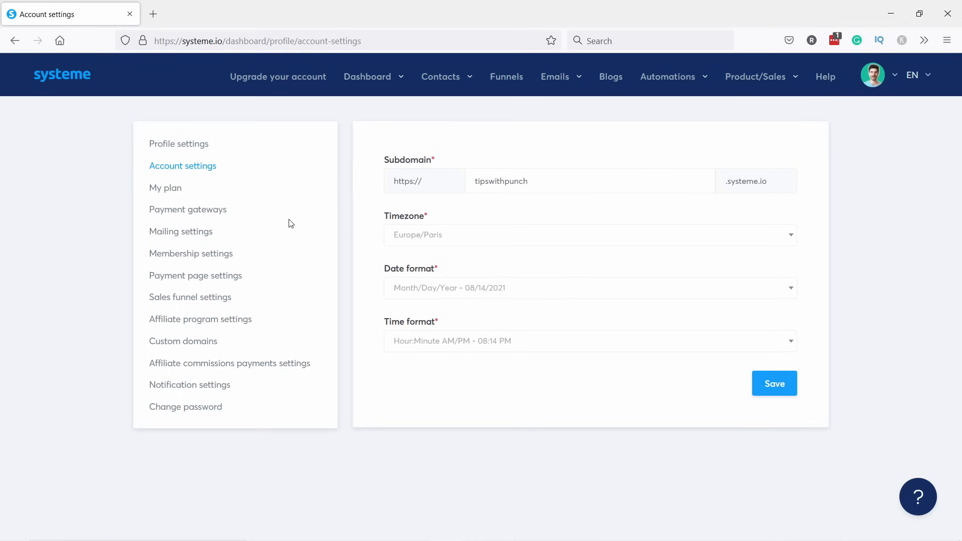
{"action": "left_click", "coordinate": [174, 239]}
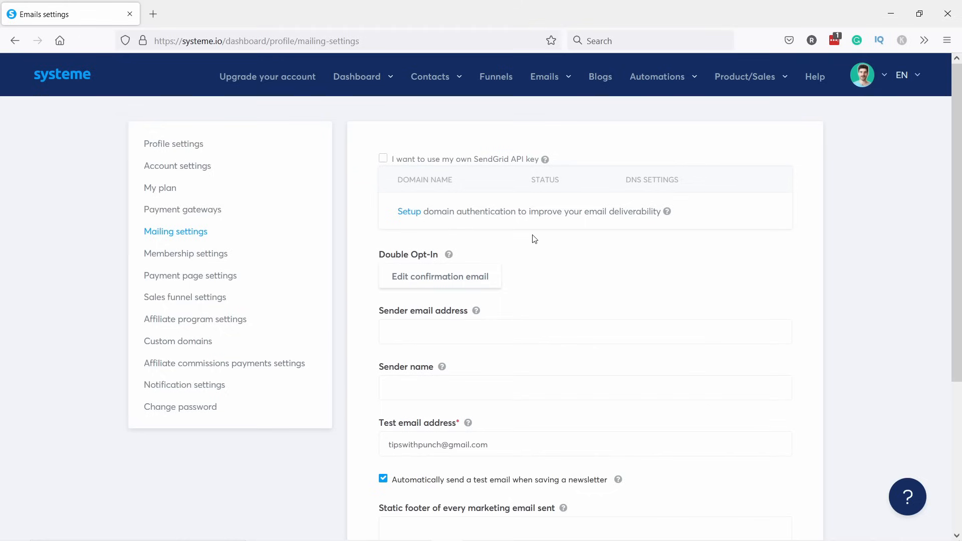
{"action": "scroll", "coordinate": [653, 254], "scroll_direction": "down", "scroll_amount": 2}
Enter the sender email address and the sender name, and review the test email address.
{"action": "left_click", "coordinate": [436, 266]}
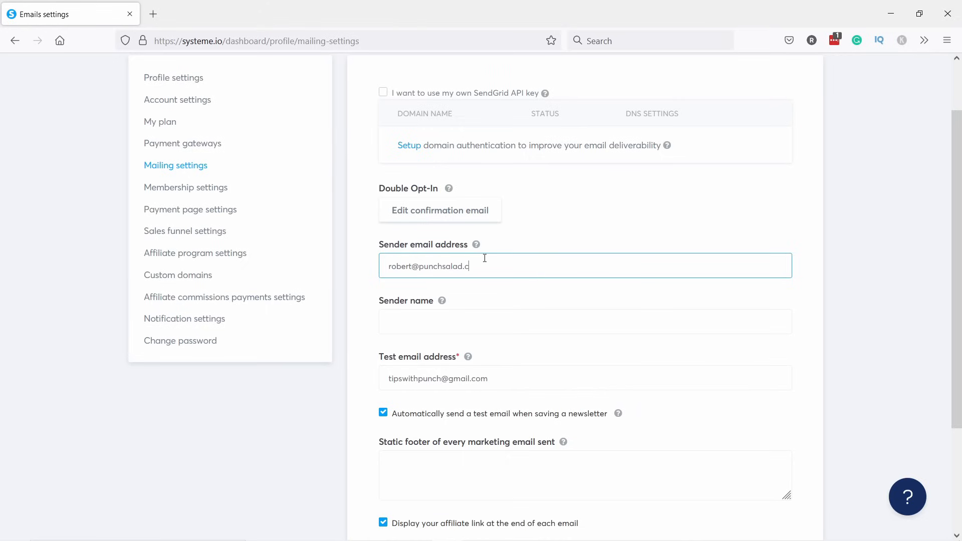
{"action": "type", "text": "R"}
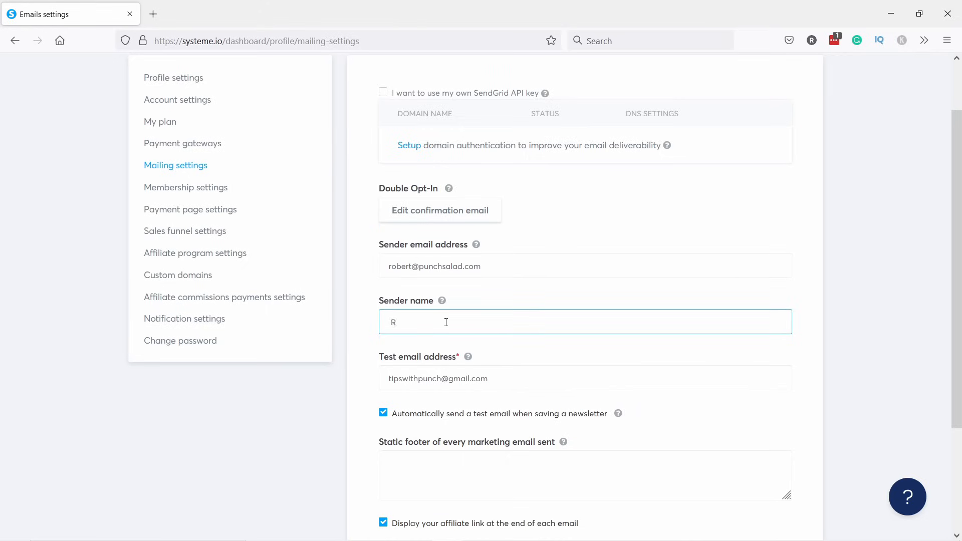
{"action": "type", "text": "obert from P"}
{"action": "scroll", "coordinate": [446, 322], "scroll_direction": "down", "scroll_amount": 2}
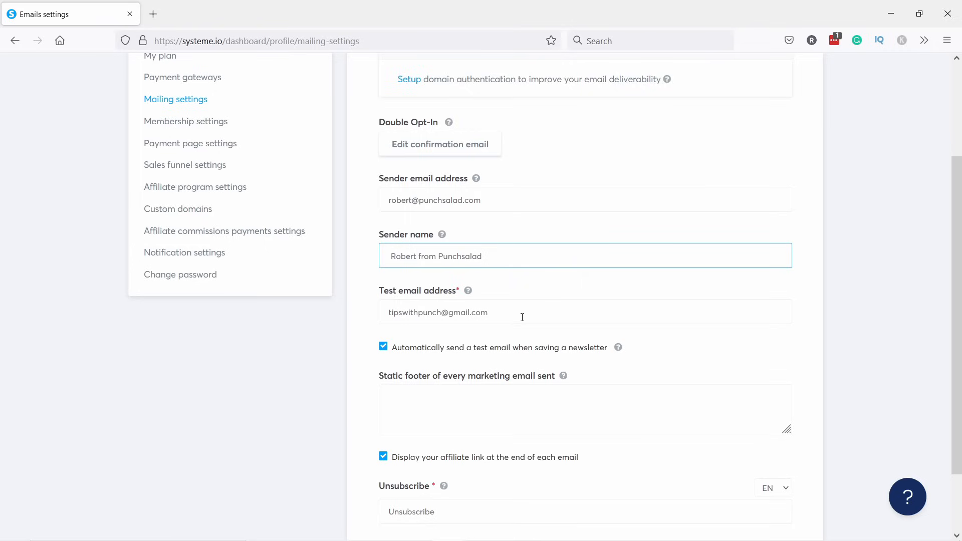
{"action": "left_click_drag", "start_coordinate": [521, 317], "coordinate": [389, 312]}
{"action": "left_click", "coordinate": [341, 358]}
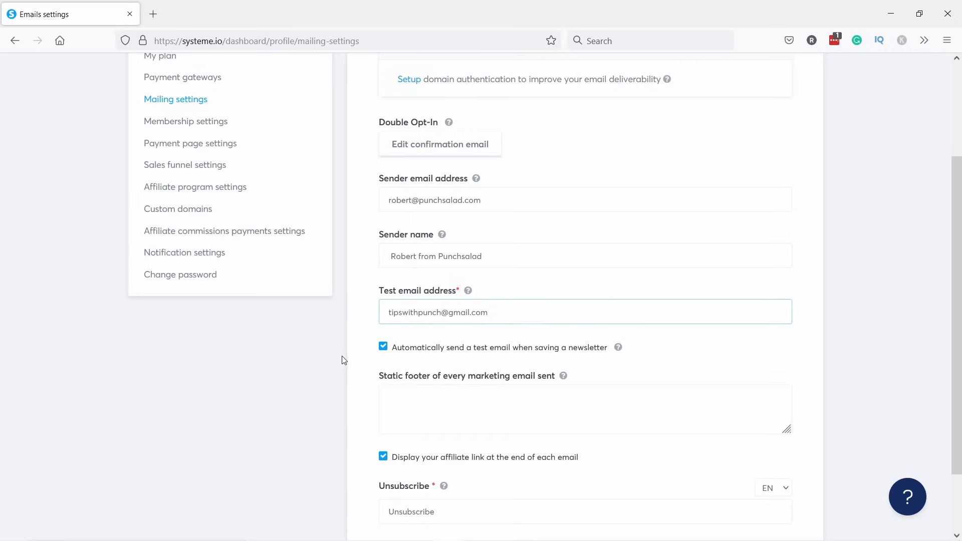
Turn off automatic test emails when saving newsletters and save the mailing settings.
{"action": "scroll", "coordinate": [350, 353], "scroll_direction": "down", "scroll_amount": 2}
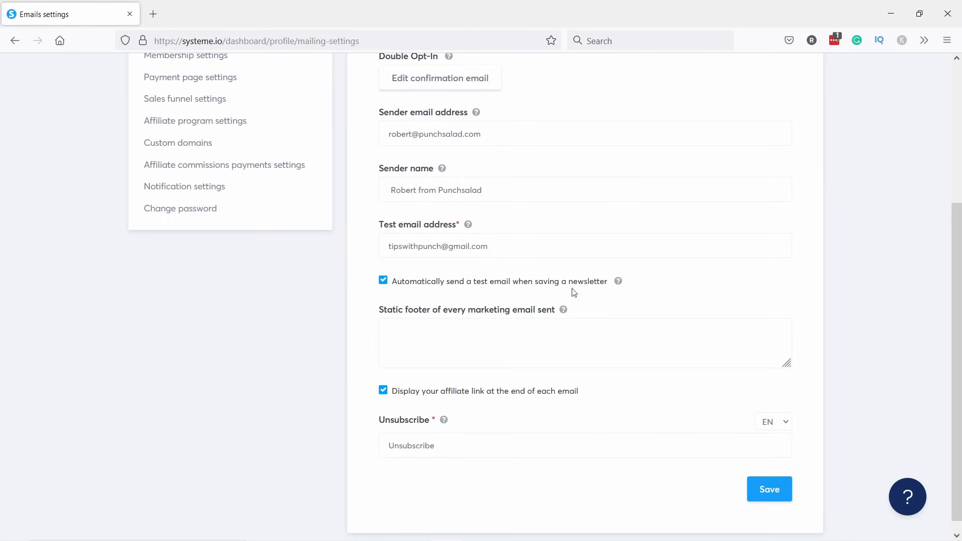
{"action": "left_click", "coordinate": [382, 282]}
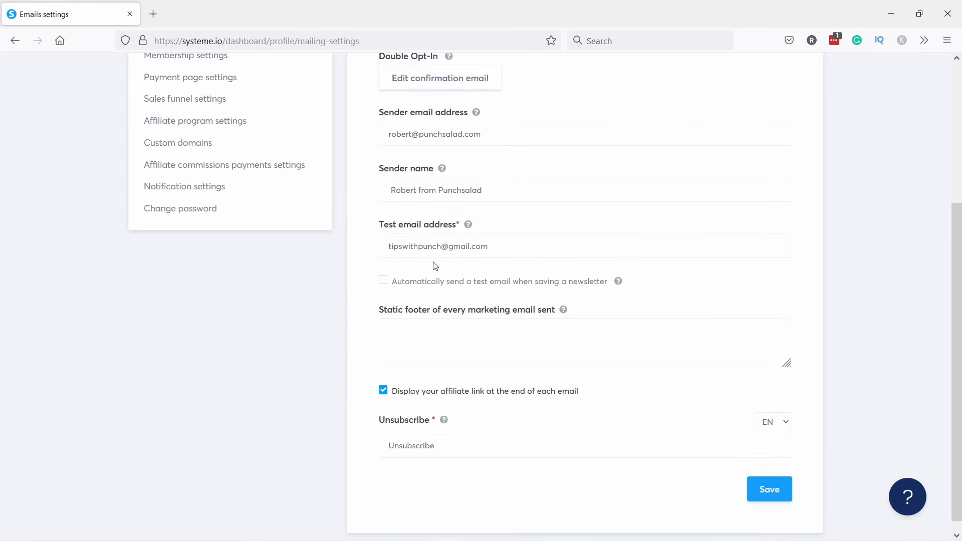
{"action": "scroll", "coordinate": [435, 265], "scroll_direction": "down", "scroll_amount": 1}
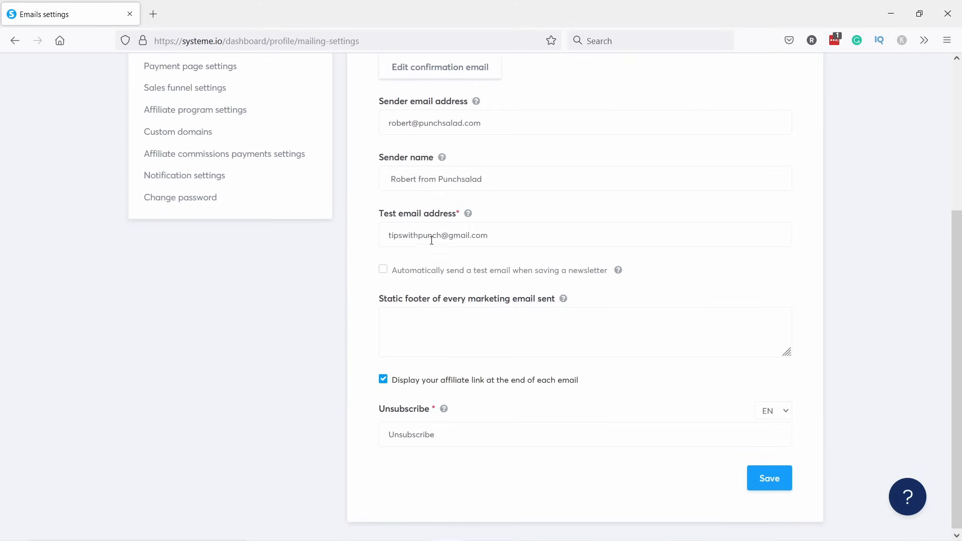
{"action": "left_click", "coordinate": [779, 482]}
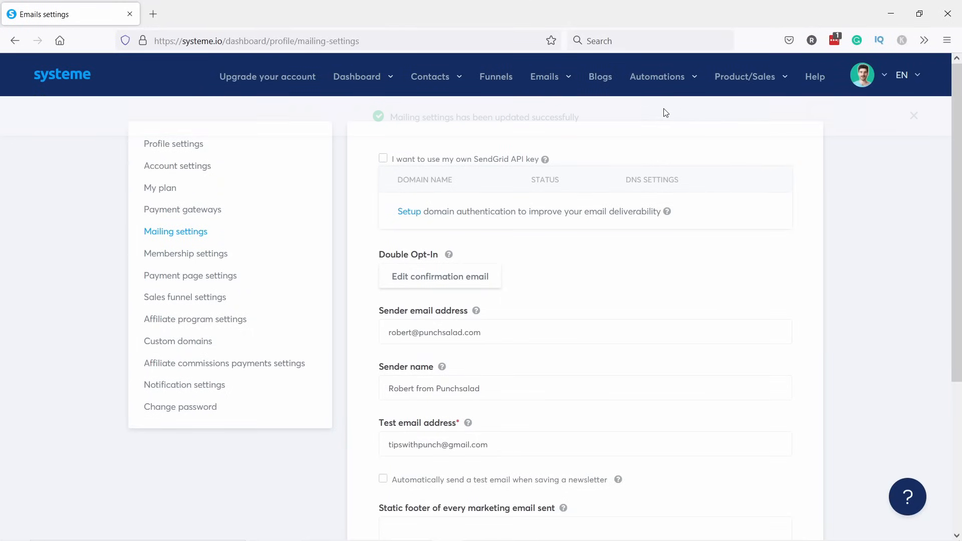
Create a new email campaign named 'Website launch checklist' and open it.
{"action": "mouse_move", "coordinate": [547, 83]}
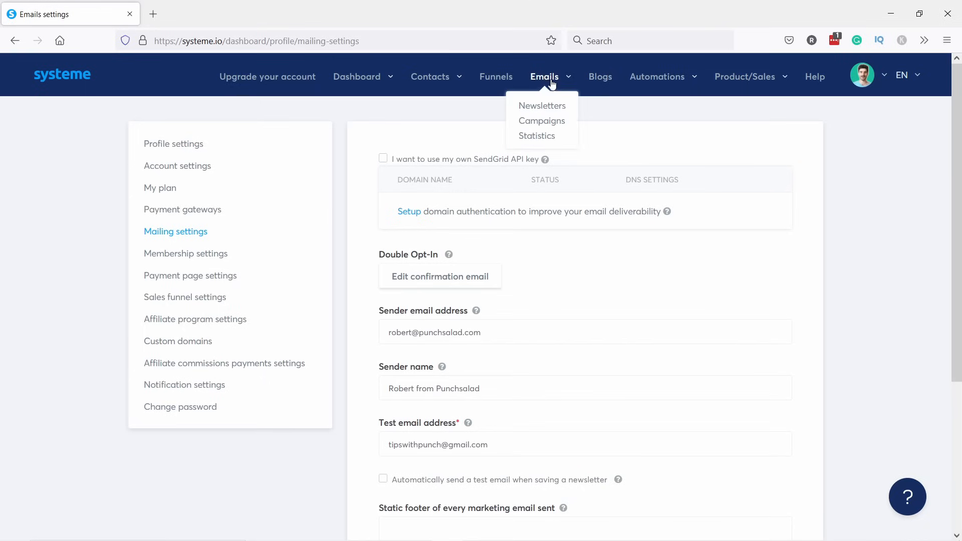
{"action": "left_click", "coordinate": [541, 126]}
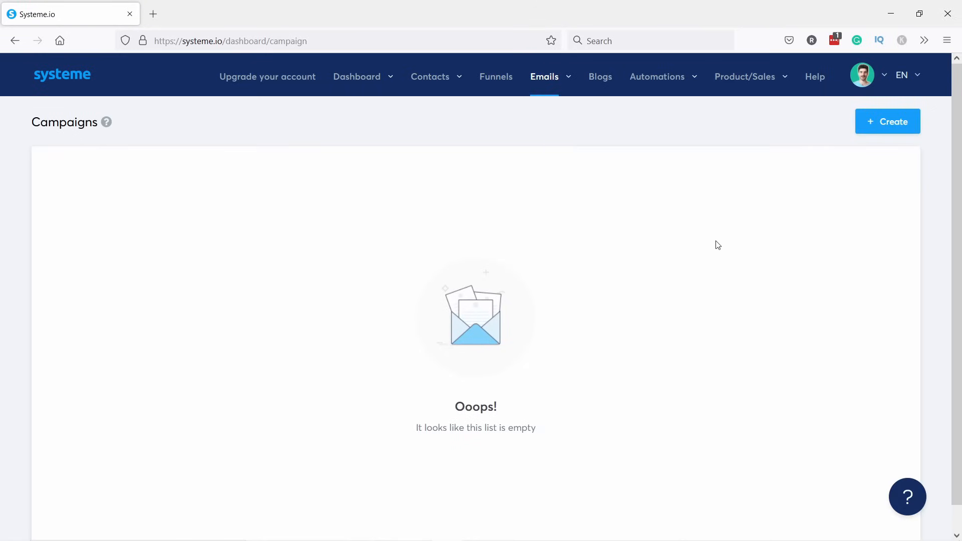
{"action": "left_click", "coordinate": [878, 124]}
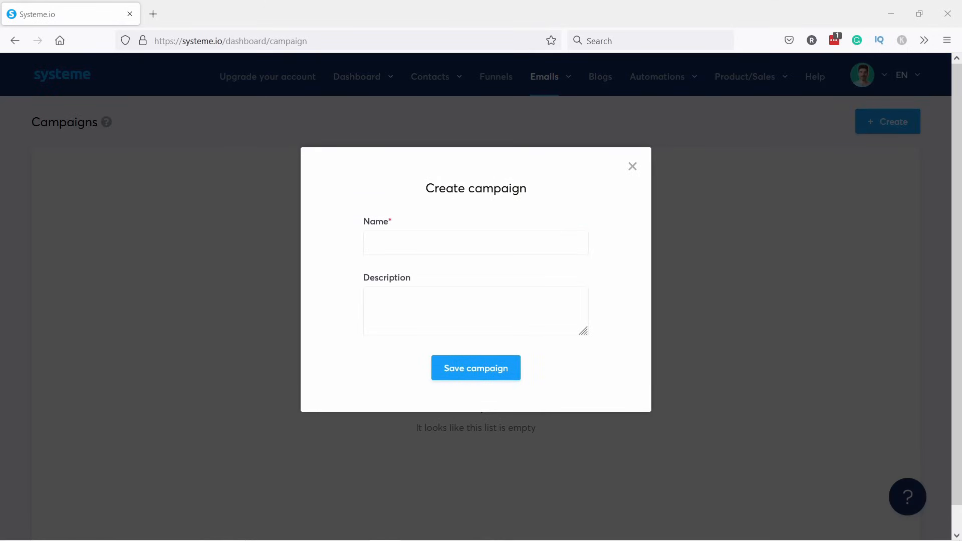
{"action": "left_click", "coordinate": [410, 241]}
{"action": "type", "text": "Website launch checklist"}
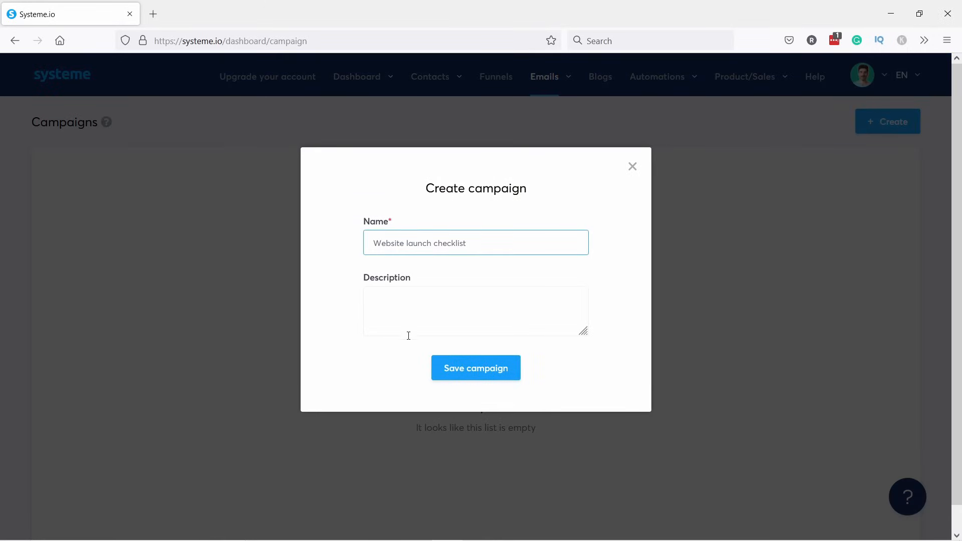
{"action": "left_click", "coordinate": [472, 373]}
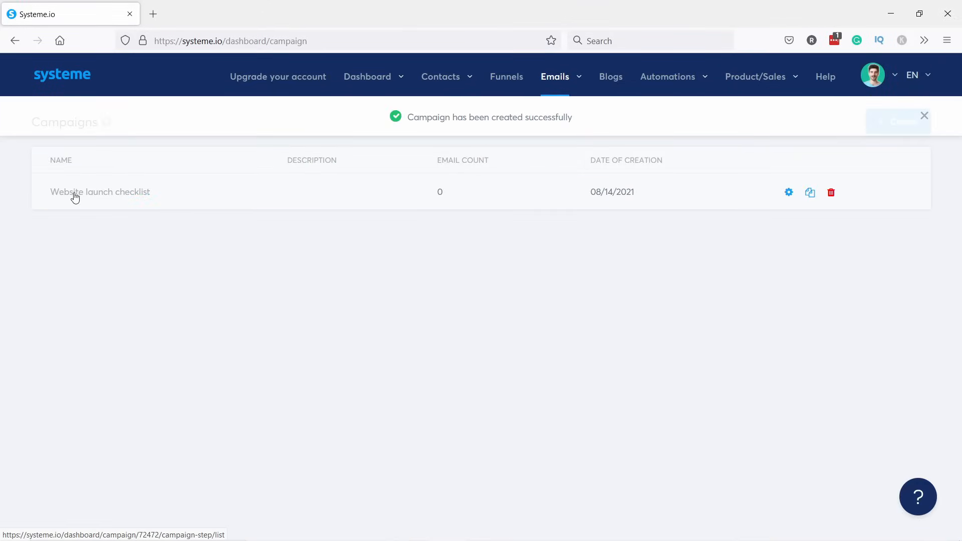
{"action": "left_click", "coordinate": [76, 192]}
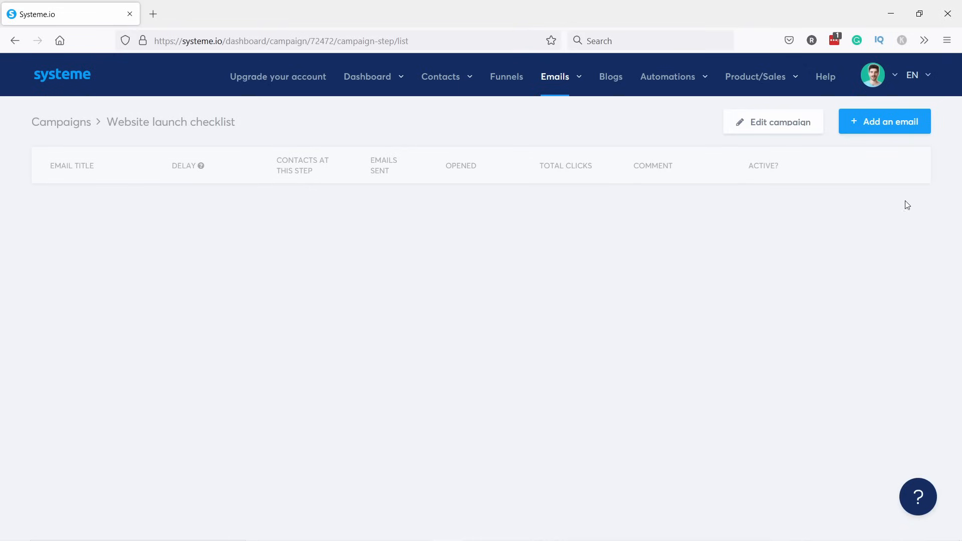
Create a classic-editor campaign email with subject 'Your Website Launch Checklist Has Arrived!'.
{"action": "left_click", "coordinate": [880, 127]}
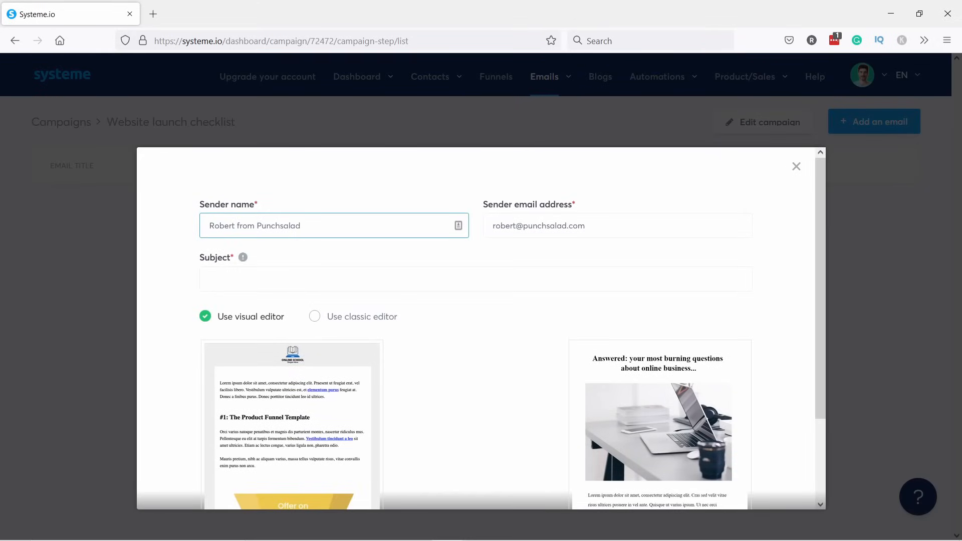
{"action": "key", "text": "alt+Tab"}
{"action": "key", "text": "alt+Tab"}
{"action": "left_click", "coordinate": [267, 284]}
{"action": "type", "text": "Your Website Launch Checklist Has Arrived!"}
{"action": "scroll", "coordinate": [235, 231], "scroll_direction": "down", "scroll_amount": 2}
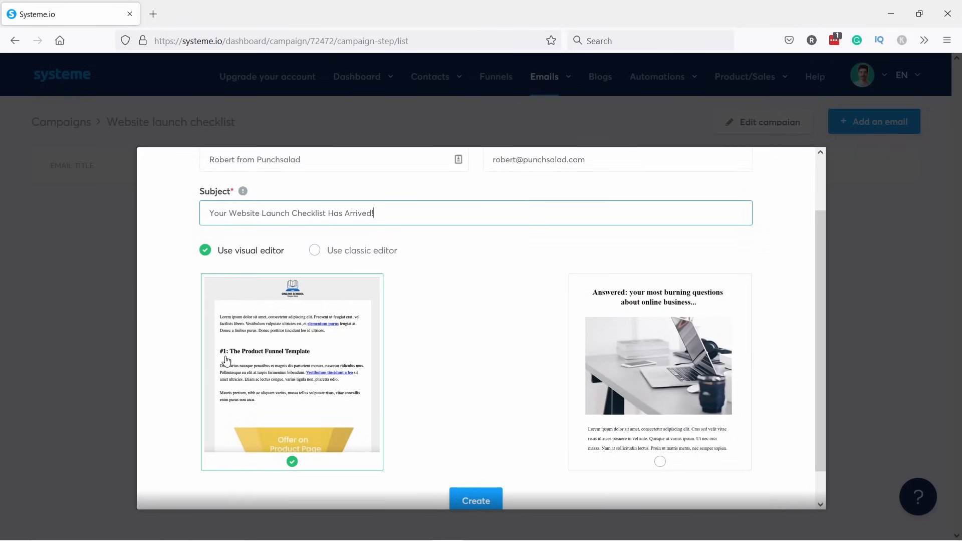
{"action": "scroll", "coordinate": [635, 306], "scroll_direction": "down", "scroll_amount": 1}
{"action": "scroll", "coordinate": [425, 320], "scroll_direction": "up", "scroll_amount": 2}
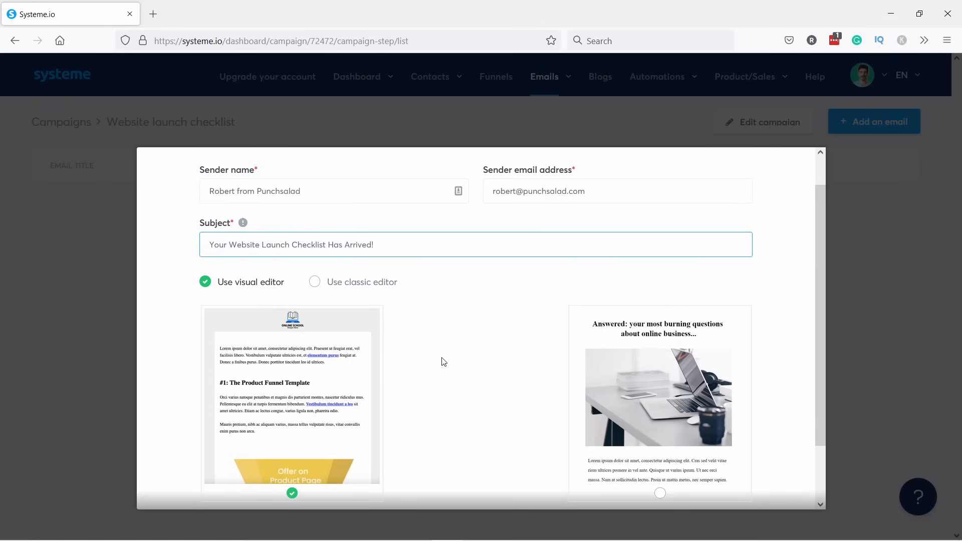
{"action": "left_click", "coordinate": [316, 282]}
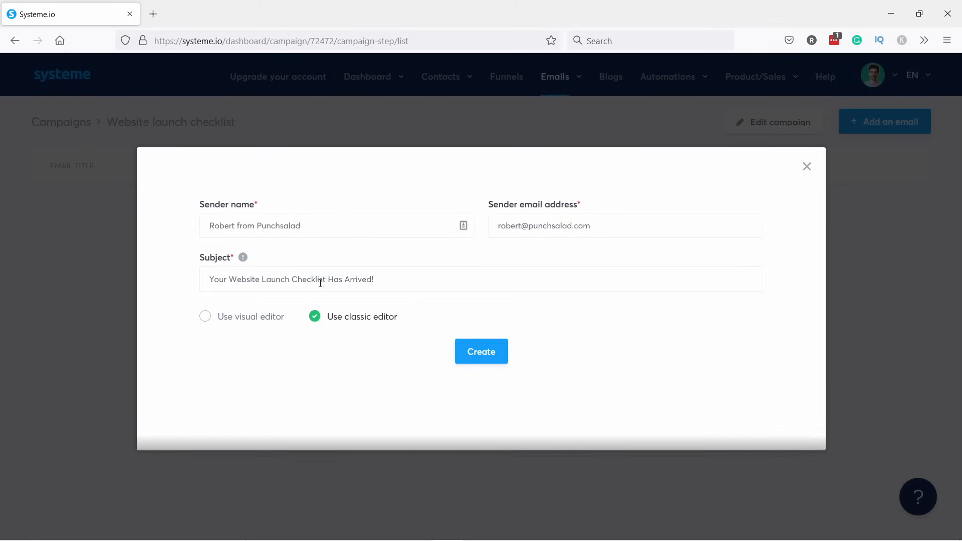
{"action": "left_click", "coordinate": [488, 354]}
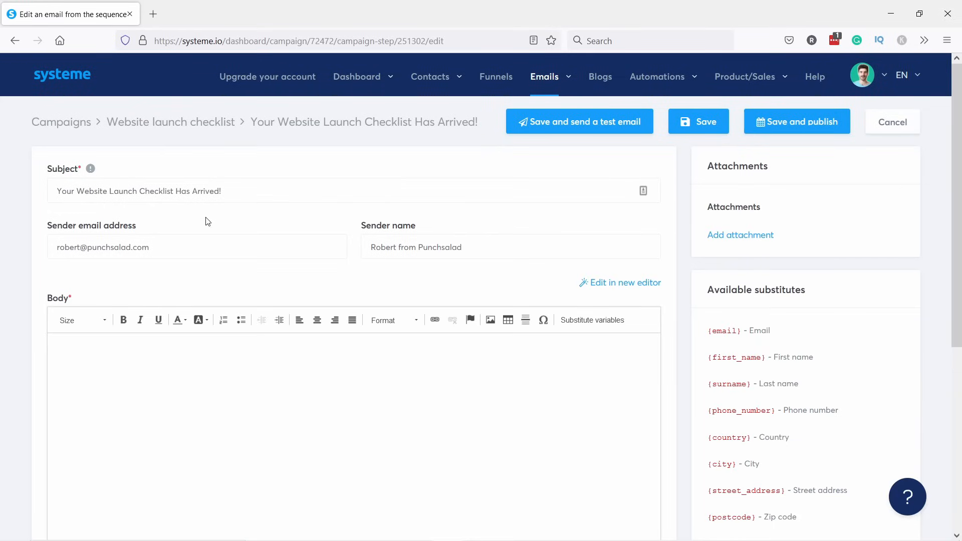
Check the {first_name} greeting, inserting the First name variable and undoing the duplicate.
{"action": "scroll", "coordinate": [86, 389], "scroll_direction": "down", "scroll_amount": 1}
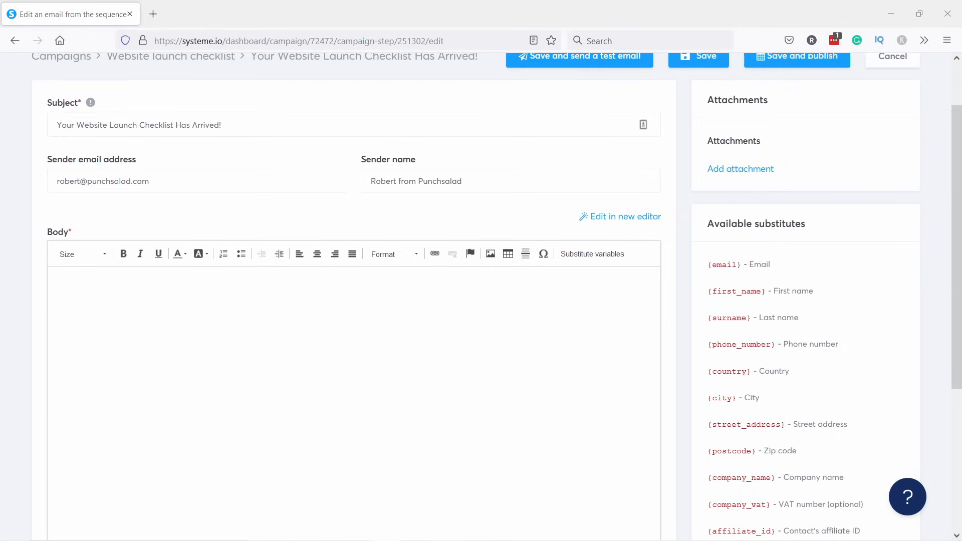
{"action": "scroll", "coordinate": [195, 214], "scroll_direction": "down", "scroll_amount": 2}
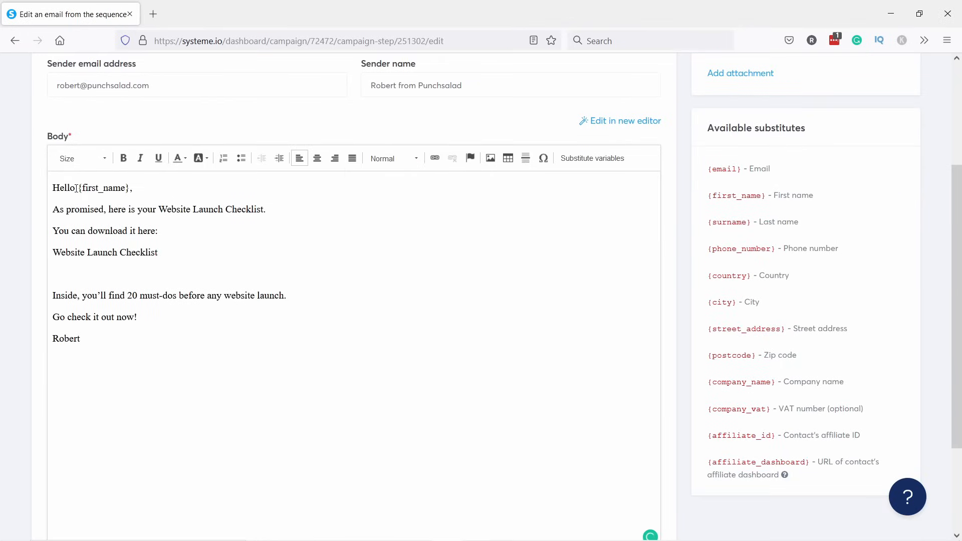
{"action": "left_click_drag", "start_coordinate": [87, 188], "coordinate": [130, 185]}
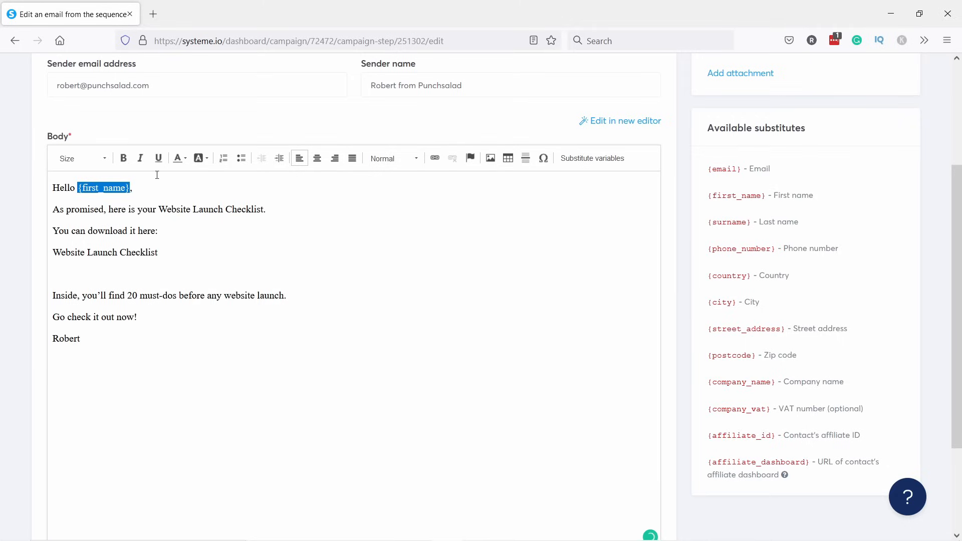
{"action": "left_click", "coordinate": [140, 191]}
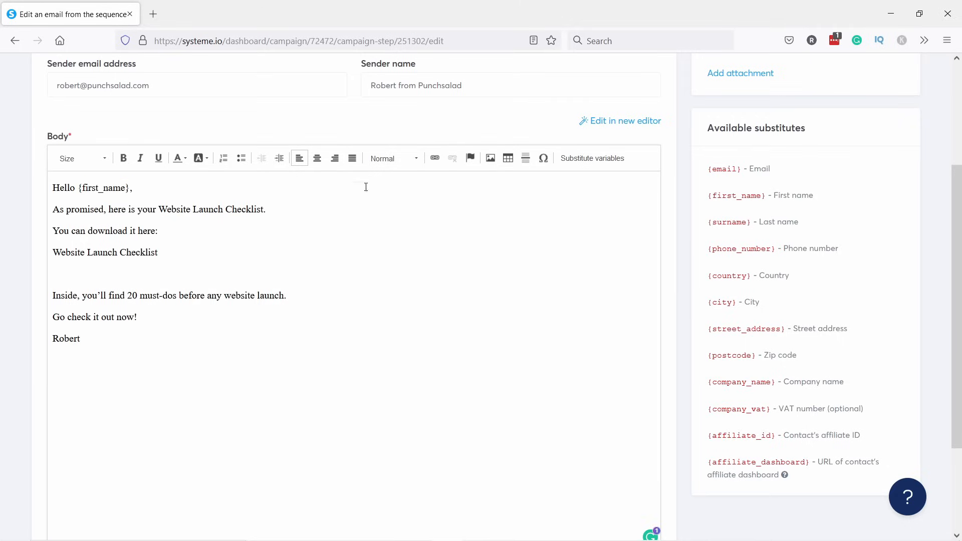
{"action": "left_click", "coordinate": [592, 159]}
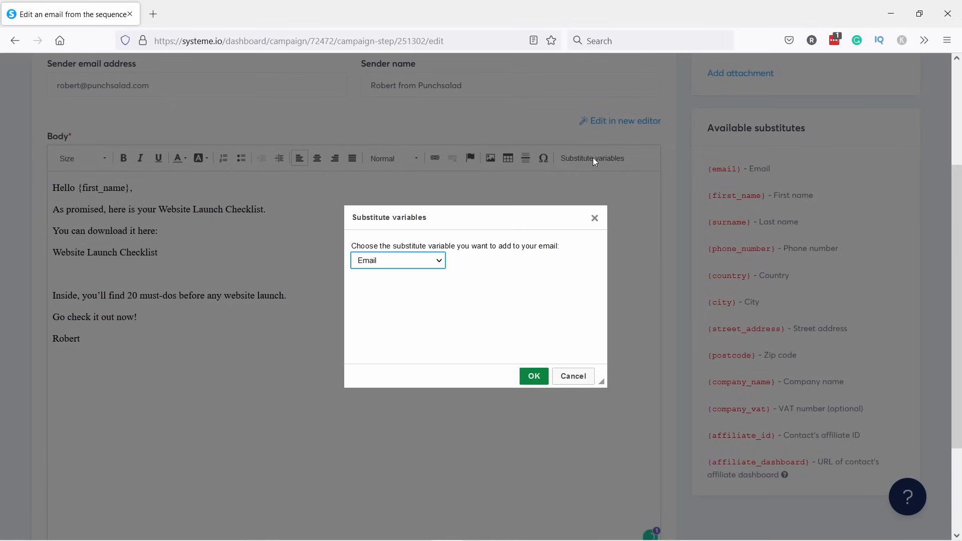
{"action": "left_click", "coordinate": [404, 264]}
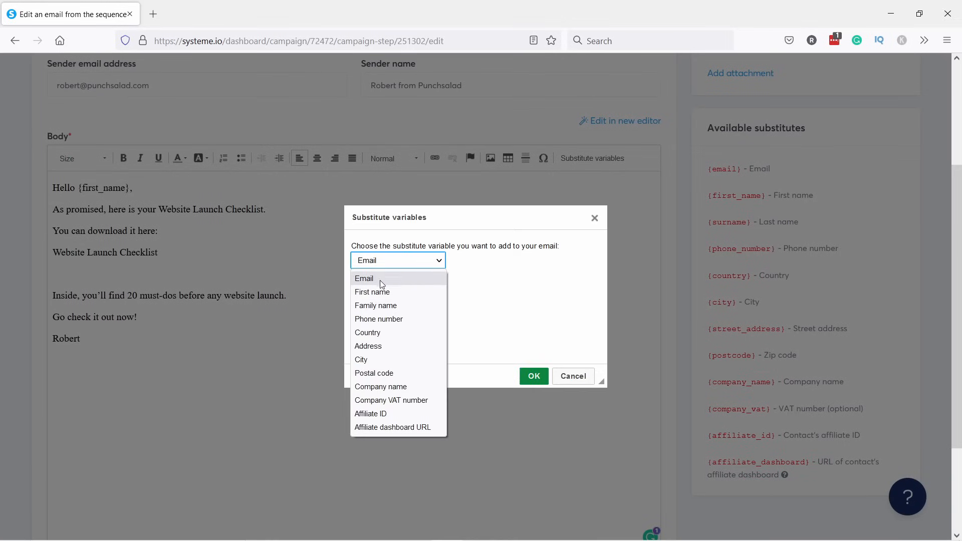
{"action": "left_click", "coordinate": [378, 293]}
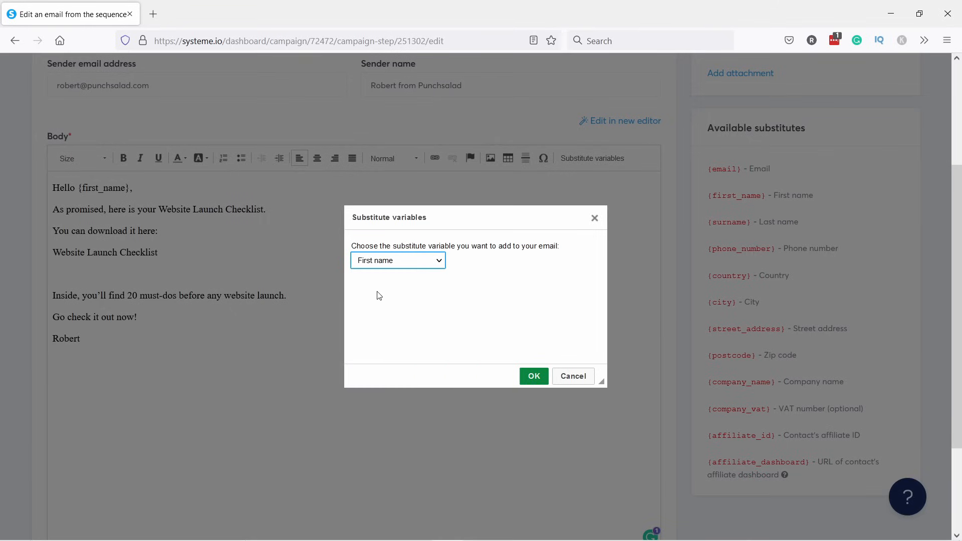
{"action": "left_click", "coordinate": [534, 376]}
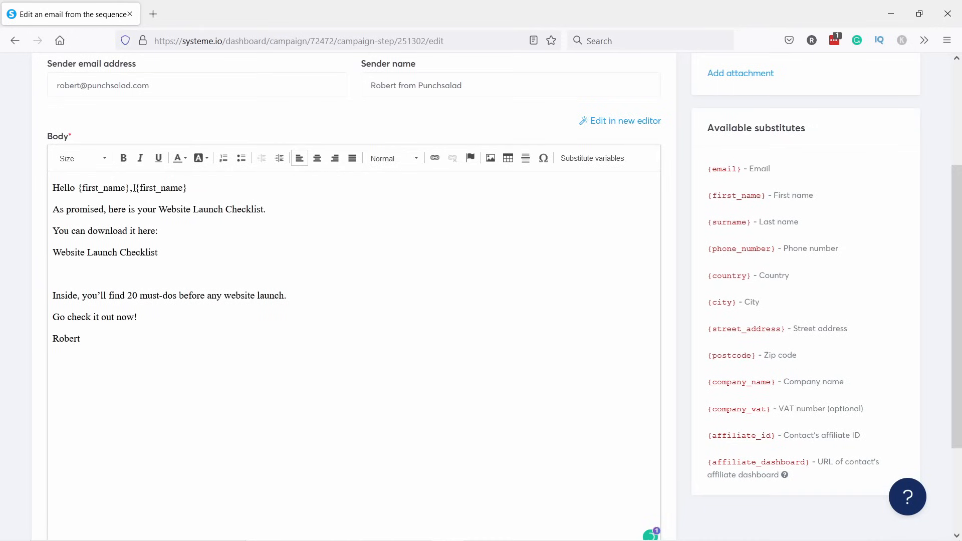
{"action": "key", "text": "ctrl+z"}
Link the 'Website Launch Checklist' line to the checklist PDF URL copied from Sublime Text.
{"action": "left_click_drag", "start_coordinate": [163, 252], "coordinate": [53, 253]}
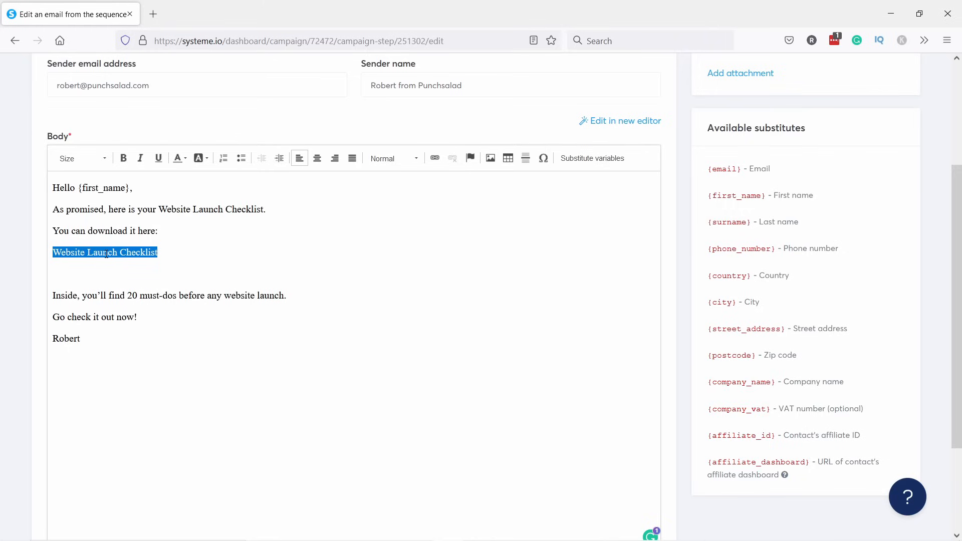
{"action": "left_click", "coordinate": [433, 158]}
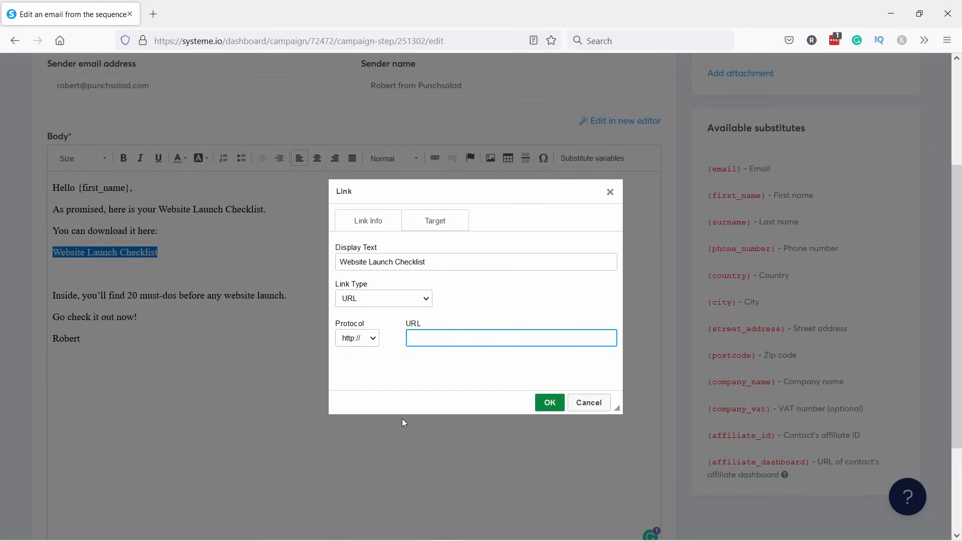
{"action": "left_click", "coordinate": [416, 529]}
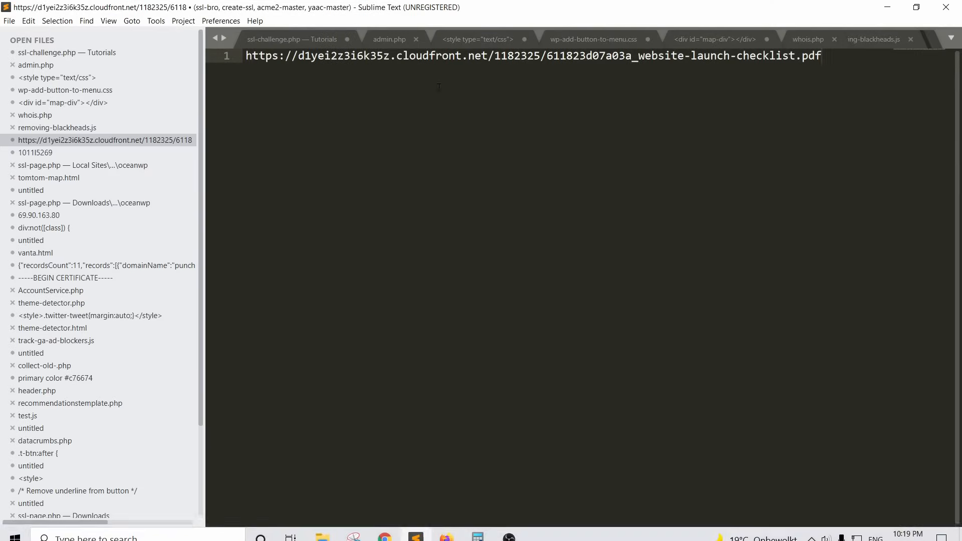
{"action": "left_click_drag", "start_coordinate": [831, 68], "coordinate": [243, 57]}
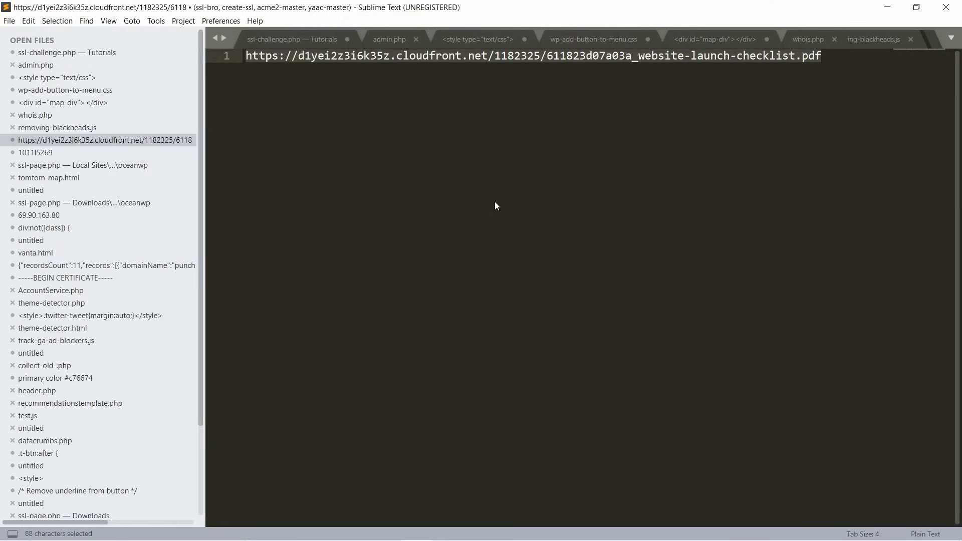
{"action": "right_click", "coordinate": [475, 55]}
{"action": "left_click", "coordinate": [510, 106]}
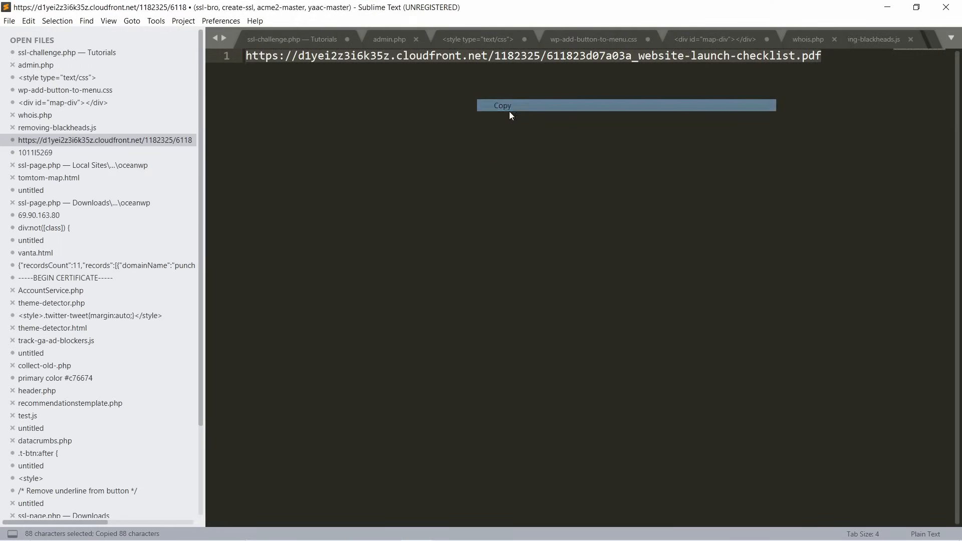
{"action": "key", "text": "alt+Tab"}
{"action": "left_click", "coordinate": [432, 337]}
{"action": "key", "text": "ctrl+v"}
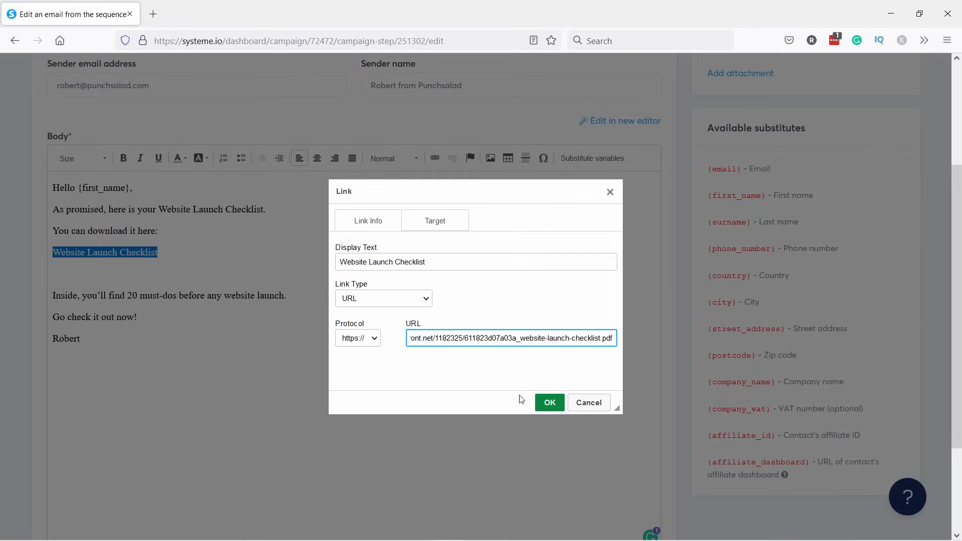
Confirm the checklist link, save the email, and reopen it.
{"action": "left_click", "coordinate": [549, 403]}
{"action": "left_click", "coordinate": [271, 314]}
{"action": "scroll", "coordinate": [279, 315], "scroll_direction": "up", "scroll_amount": 2}
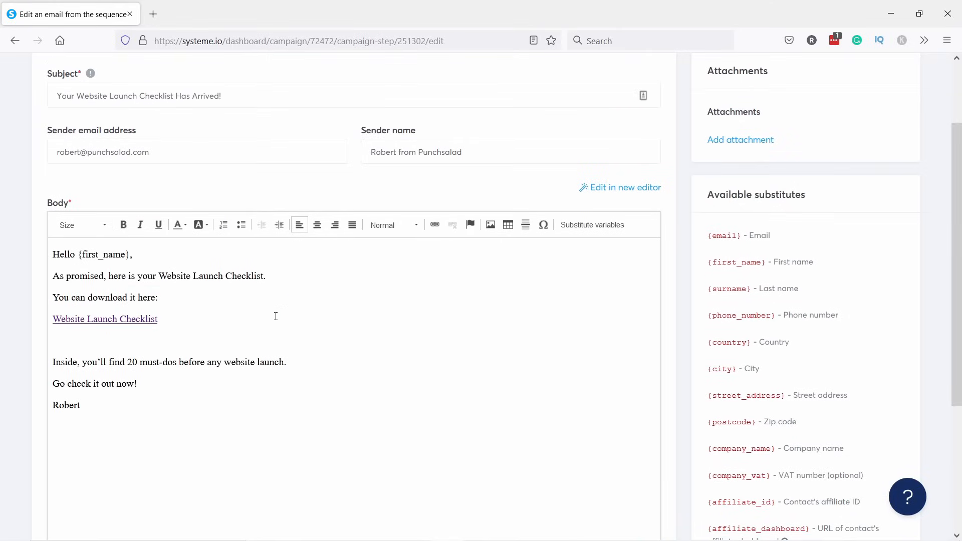
{"action": "scroll", "coordinate": [274, 316], "scroll_direction": "up", "scroll_amount": 3}
{"action": "left_click", "coordinate": [702, 125]}
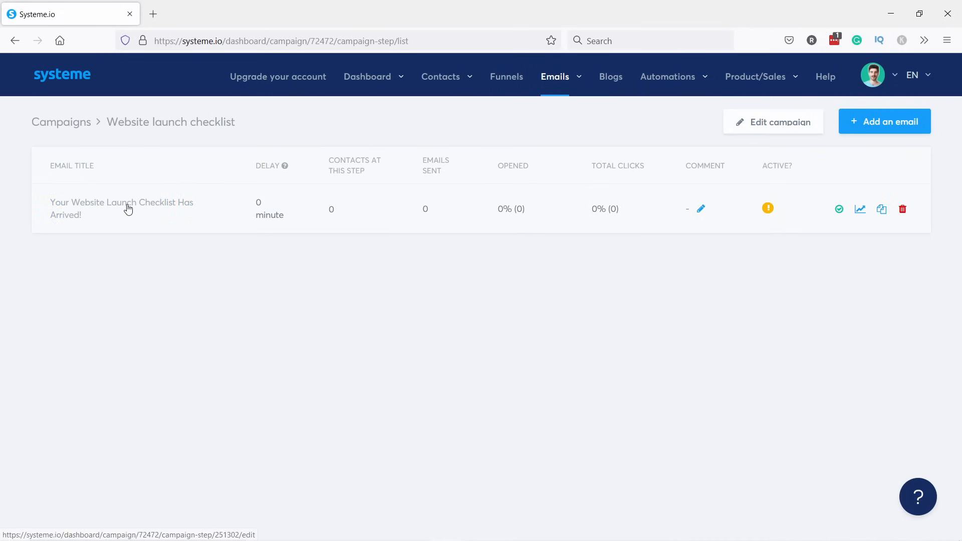
{"action": "left_click", "coordinate": [128, 209]}
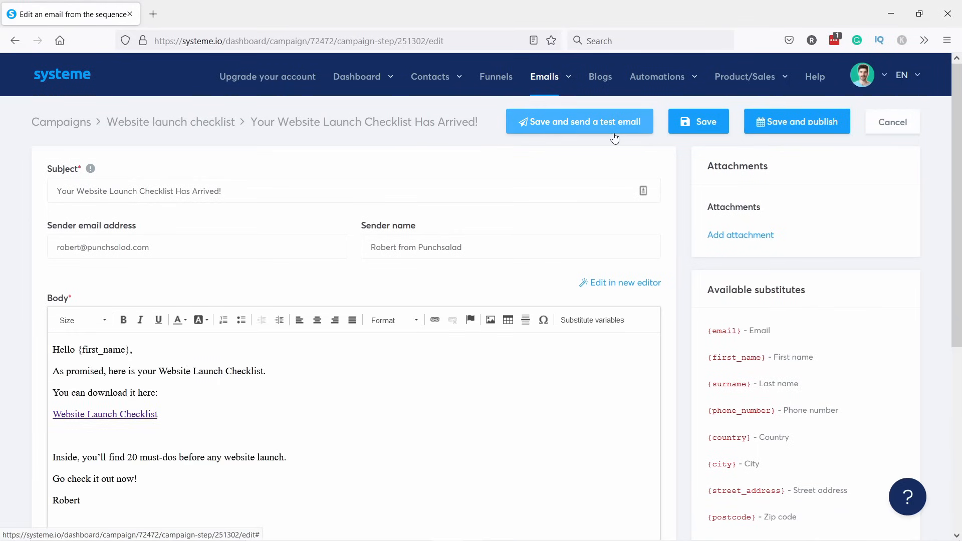
Publish the delivery email with a 0 delay.
{"action": "left_click", "coordinate": [790, 125]}
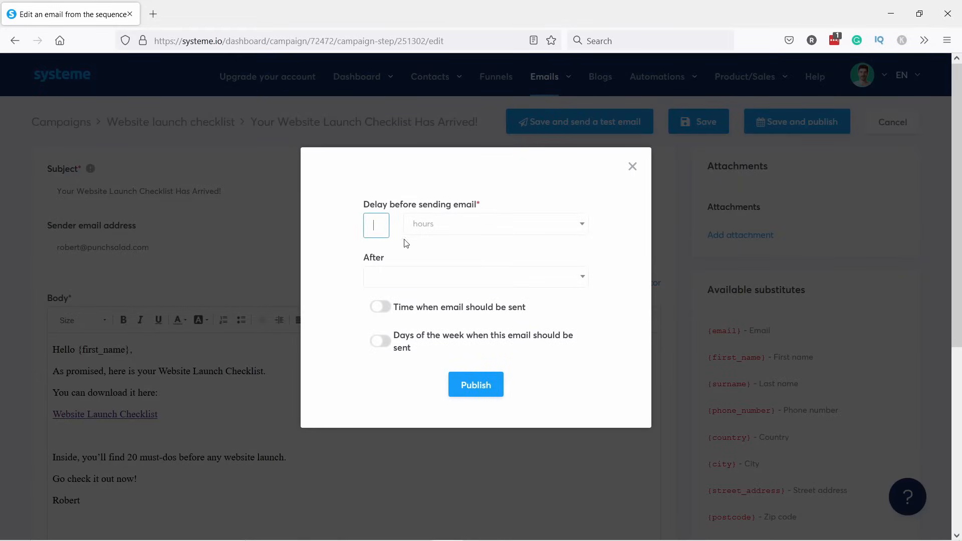
{"action": "left_click", "coordinate": [361, 255]}
{"action": "left_click", "coordinate": [405, 285]}
{"action": "left_click", "coordinate": [429, 273]}
{"action": "left_click", "coordinate": [425, 279]}
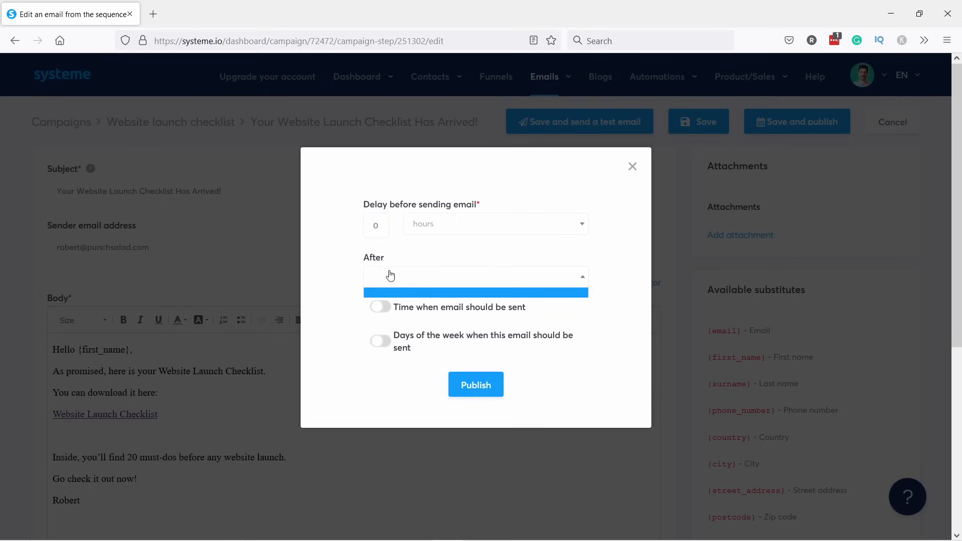
{"action": "left_click", "coordinate": [355, 267]}
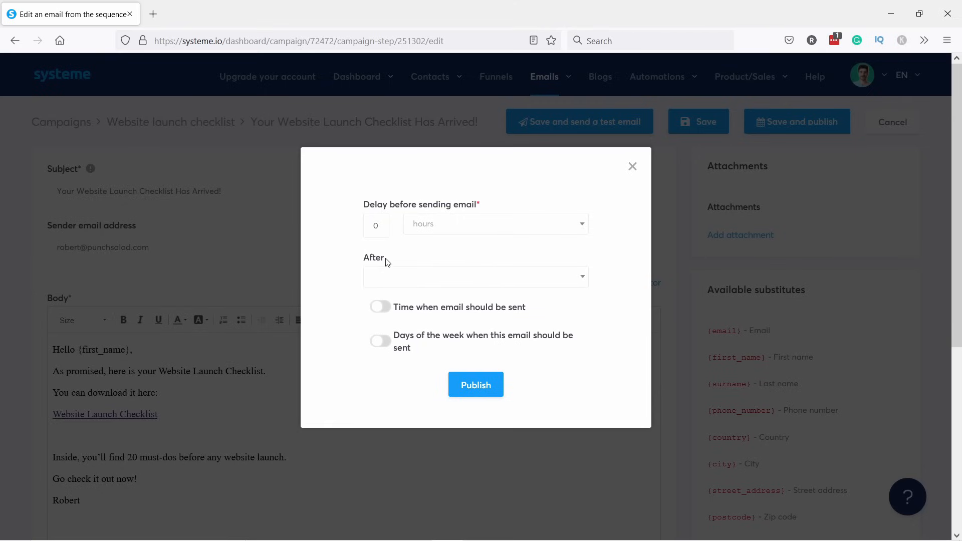
{"action": "left_click", "coordinate": [471, 388]}
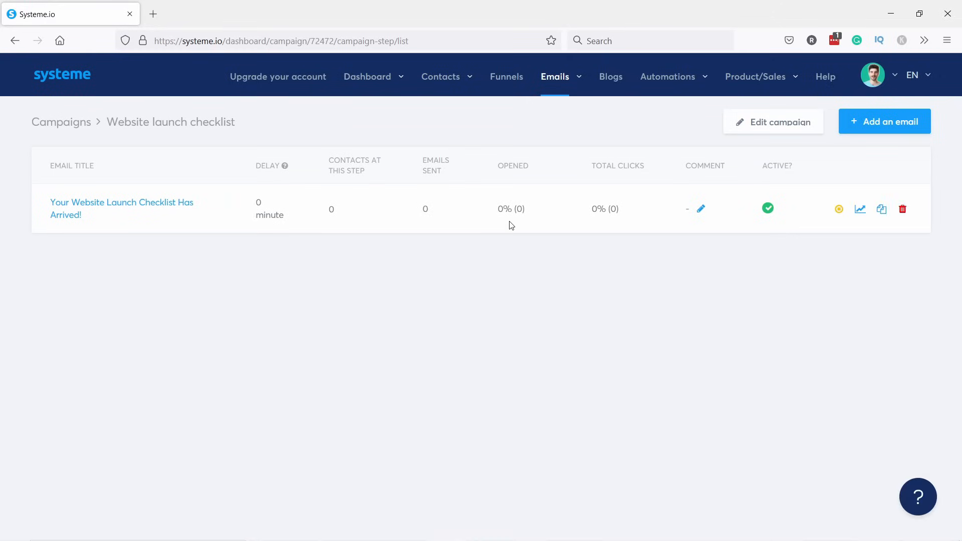
In the Get 25000 visitors book funnel, add an automation rule to the Opt-in page.
{"action": "right_click", "coordinate": [509, 79]}
{"action": "left_click", "coordinate": [507, 79]}
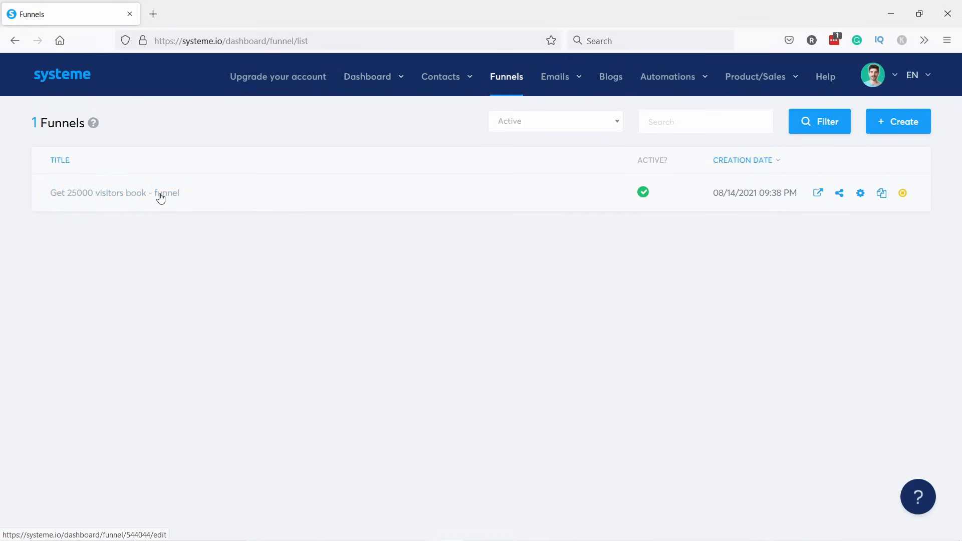
{"action": "left_click", "coordinate": [159, 193]}
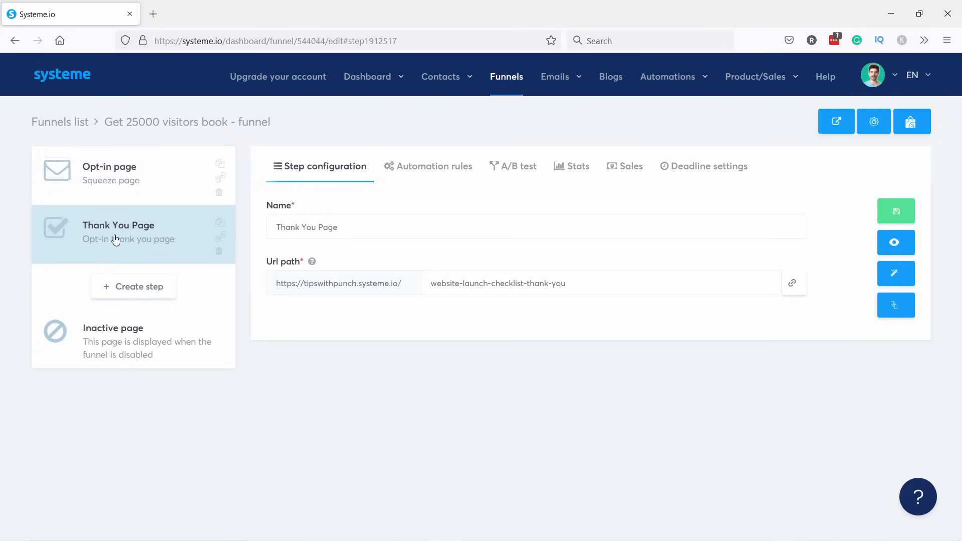
{"action": "left_click", "coordinate": [118, 178]}
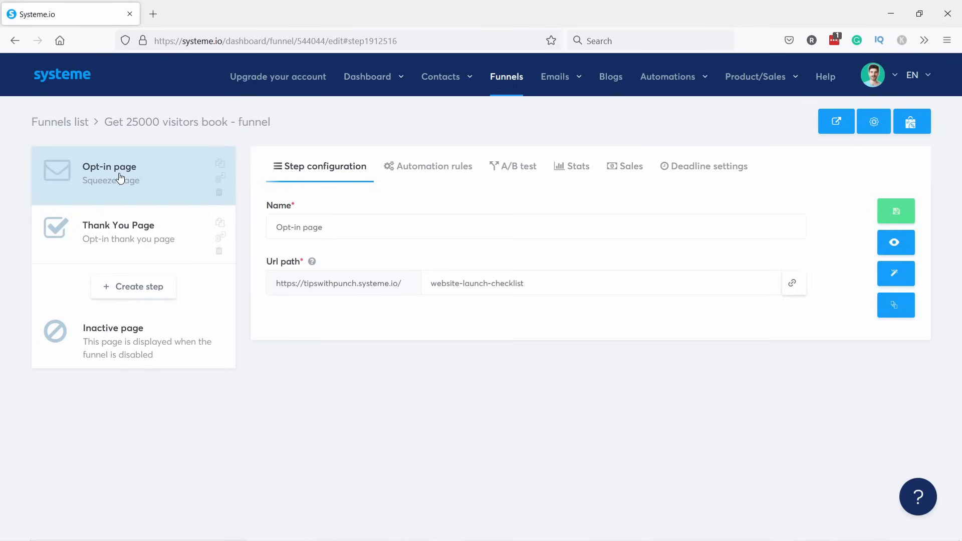
{"action": "left_click", "coordinate": [434, 172]}
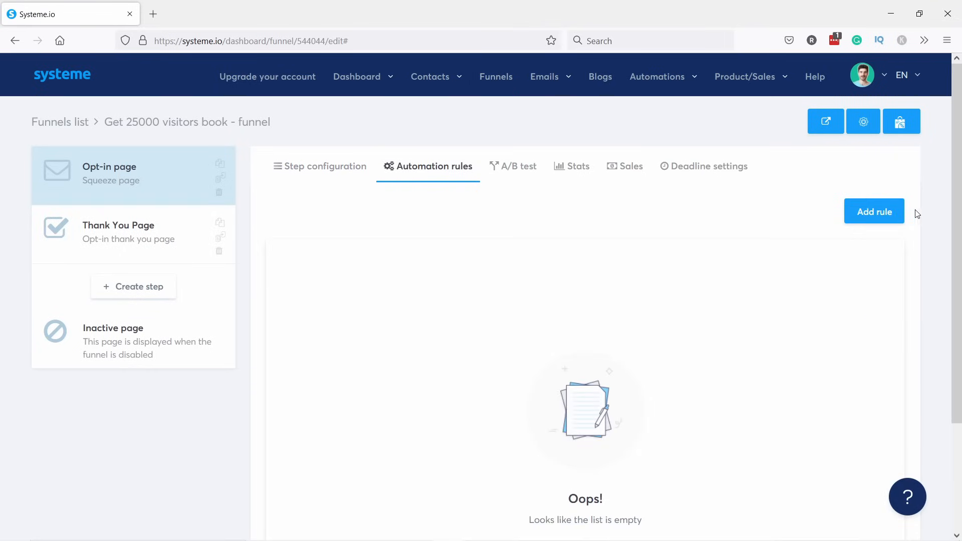
{"action": "left_click", "coordinate": [876, 213]}
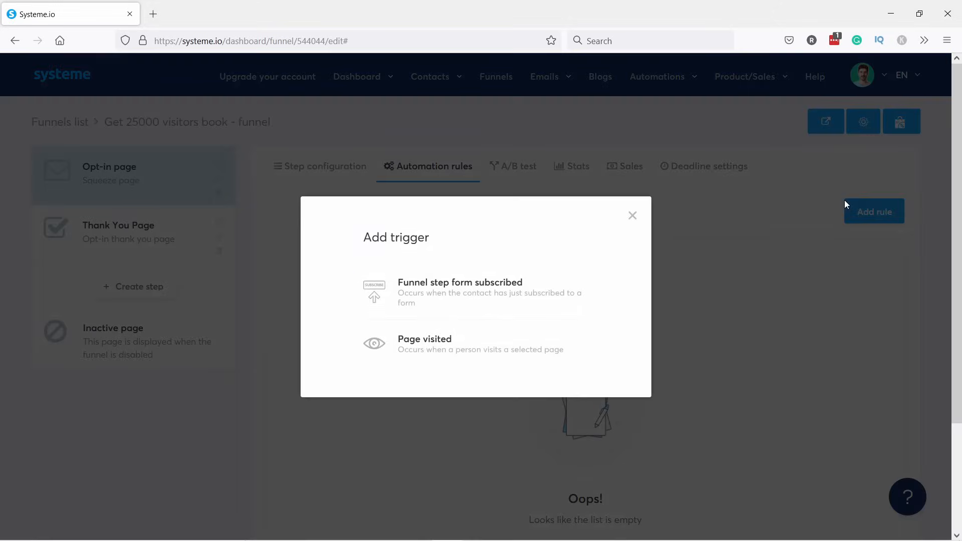
Save a rule: on funnel form subscription, subscribe the contact to the Website launch checklist campaign.
{"action": "left_click", "coordinate": [446, 293]}
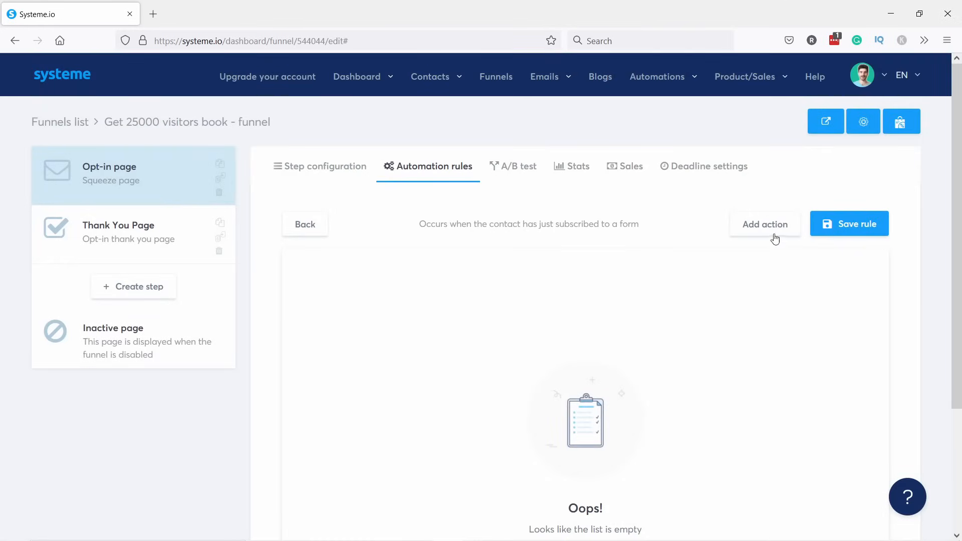
{"action": "left_click", "coordinate": [752, 227]}
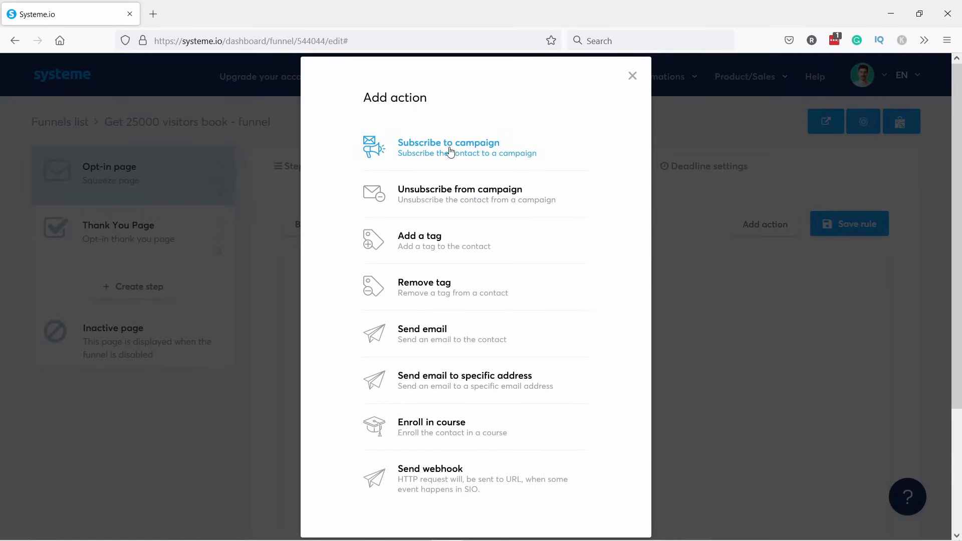
{"action": "left_click", "coordinate": [462, 152]}
{"action": "left_click", "coordinate": [614, 297]}
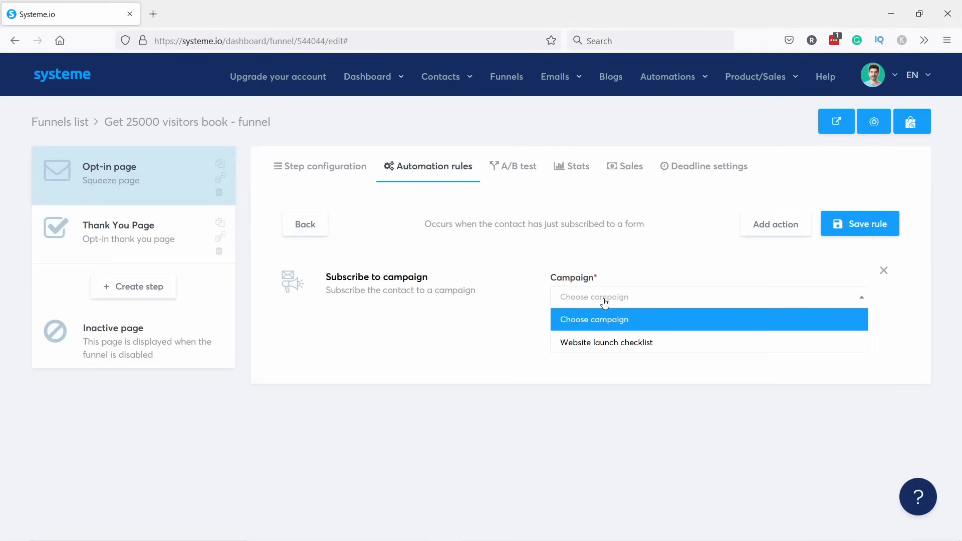
{"action": "left_click", "coordinate": [590, 346]}
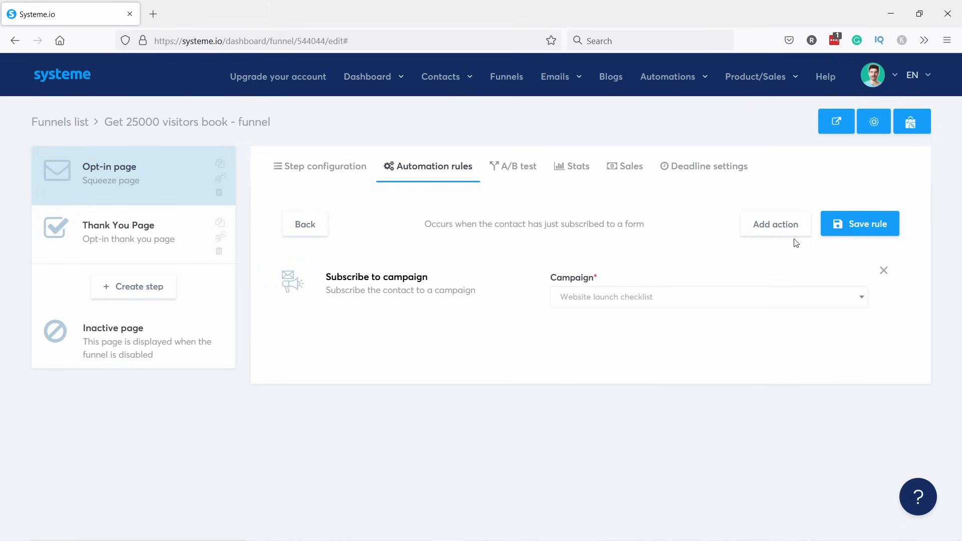
{"action": "left_click", "coordinate": [768, 230]}
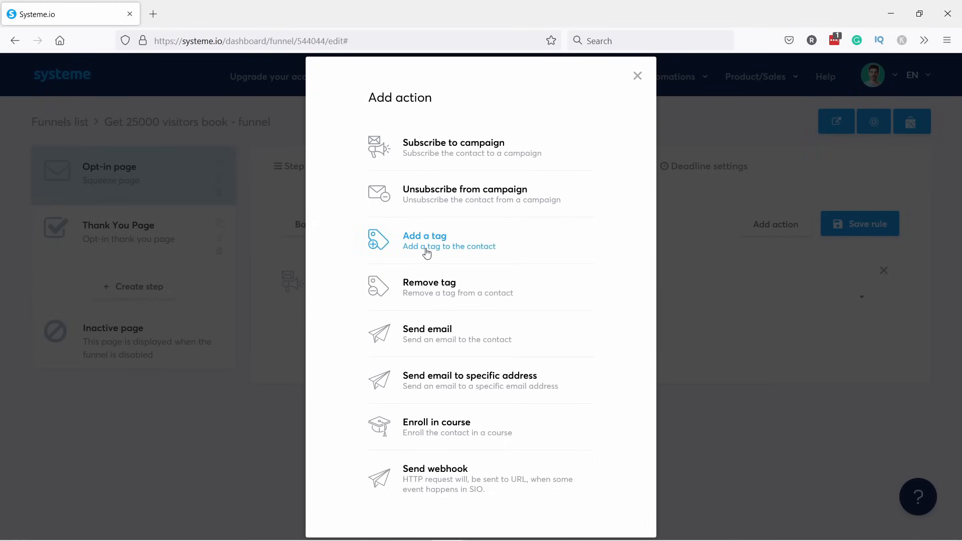
{"action": "left_click", "coordinate": [637, 76]}
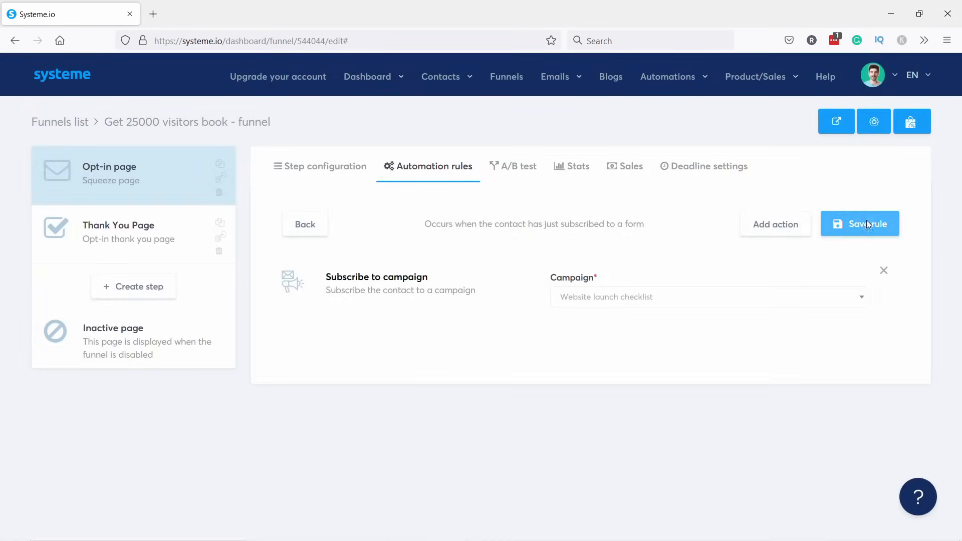
{"action": "left_click", "coordinate": [868, 225]}
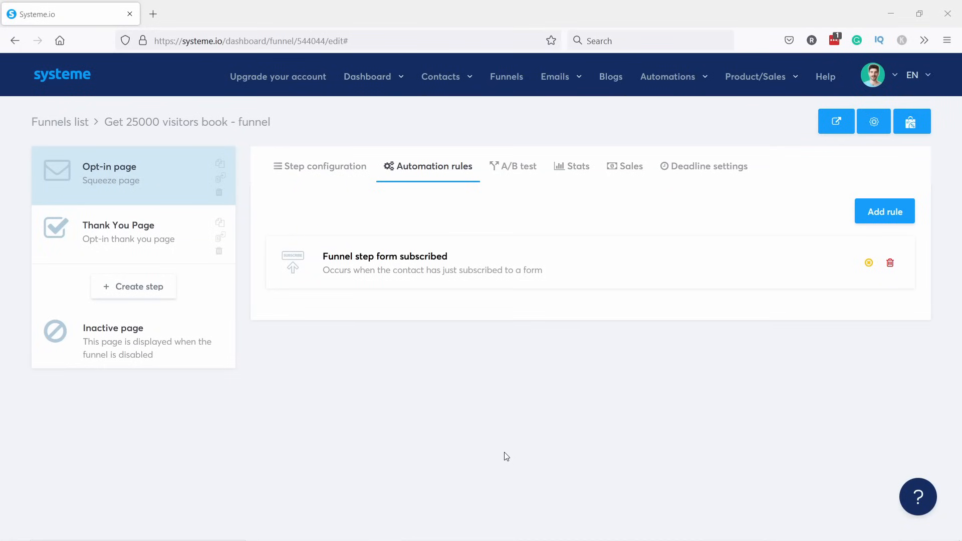
Copy the Opt-in page URL and load the live page in a new tab.
{"action": "left_click", "coordinate": [97, 175]}
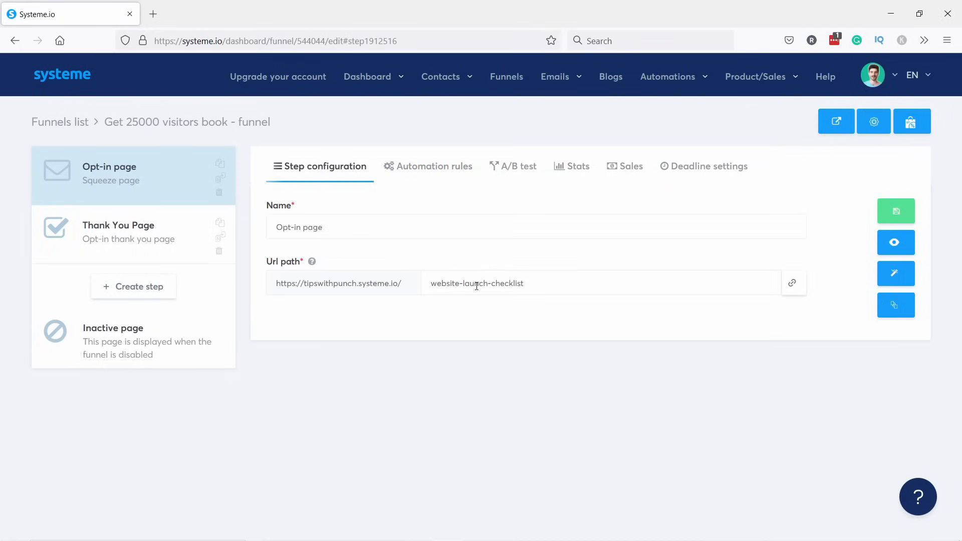
{"action": "left_click", "coordinate": [790, 284]}
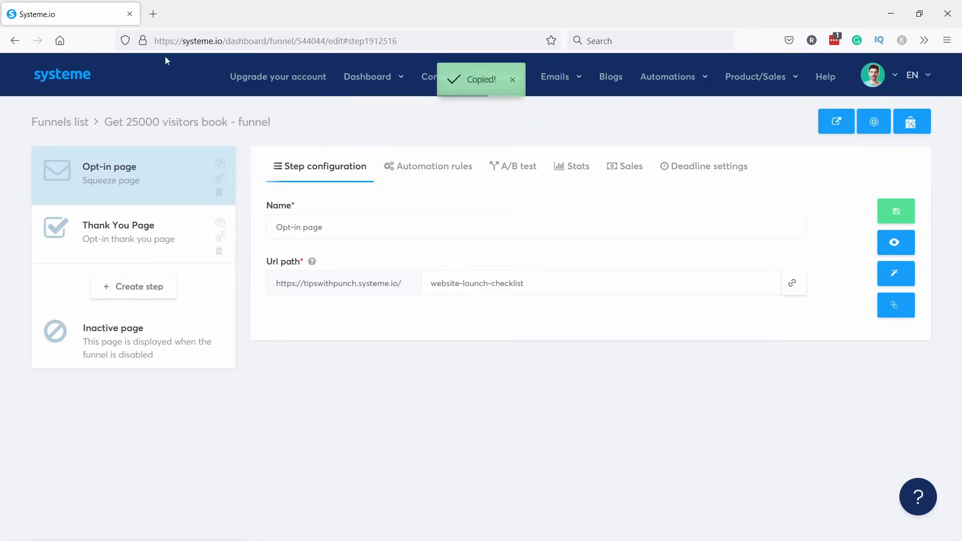
{"action": "left_click", "coordinate": [153, 14]}
{"action": "key", "text": "ctrl+v"}
{"action": "key", "text": "Return"}
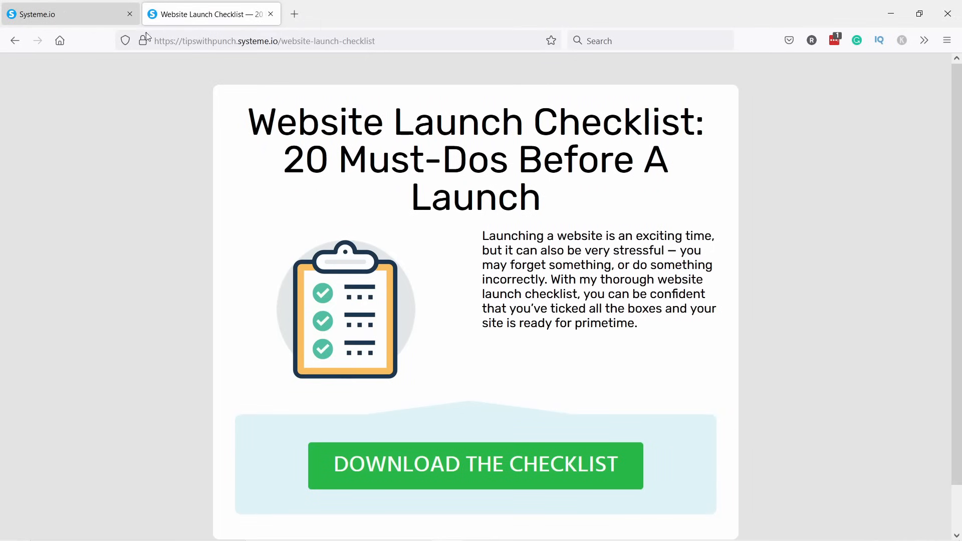
{"action": "scroll", "coordinate": [496, 212], "scroll_direction": "down", "scroll_amount": 2}
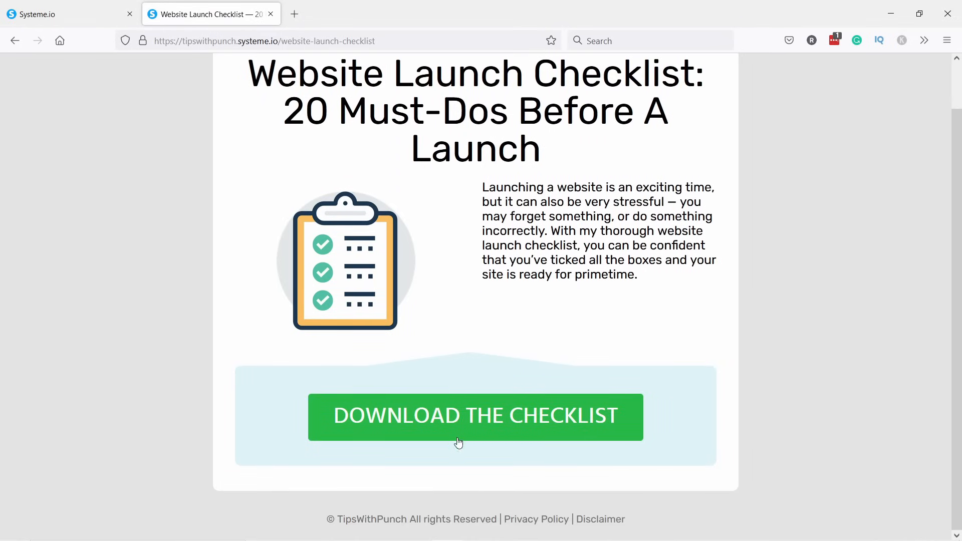
Sign up through DOWNLOAD THE CHECKLIST with a test first name and e-mail address.
{"action": "left_click", "coordinate": [439, 422]}
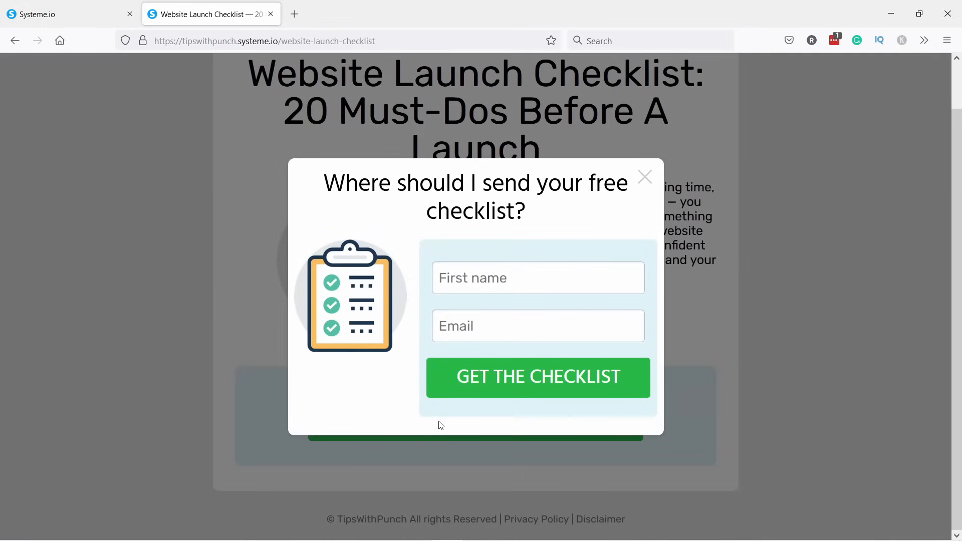
{"action": "left_click", "coordinate": [484, 278]}
{"action": "type", "text": "Robert"}
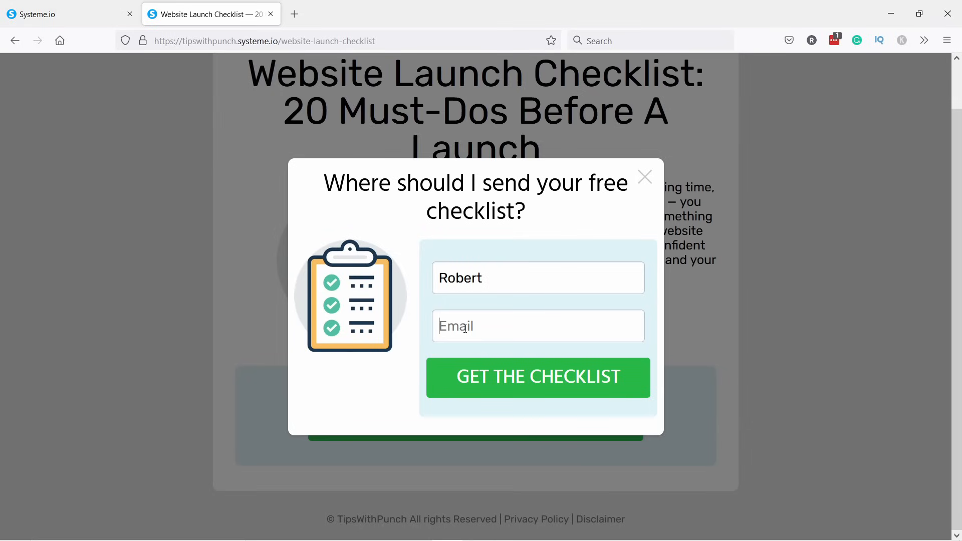
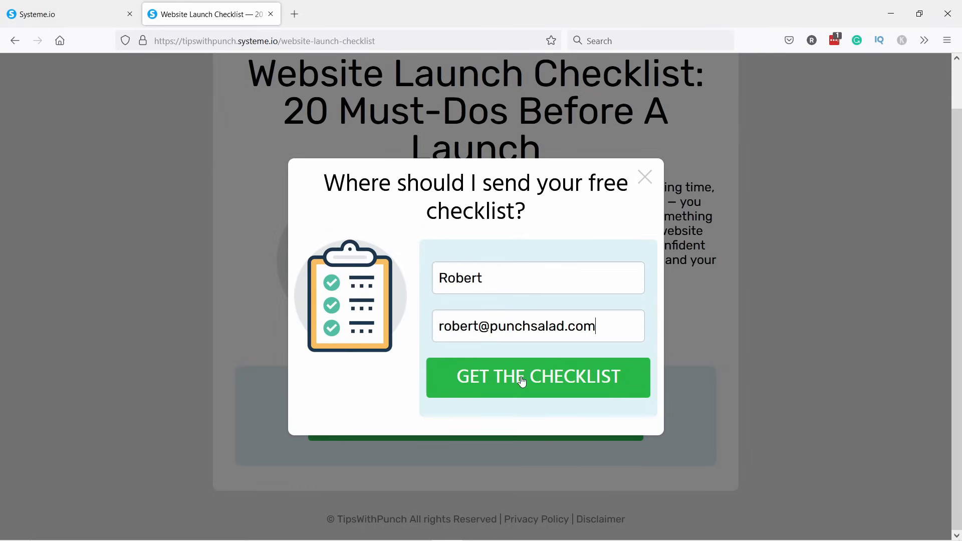
{"action": "left_click", "coordinate": [520, 382]}
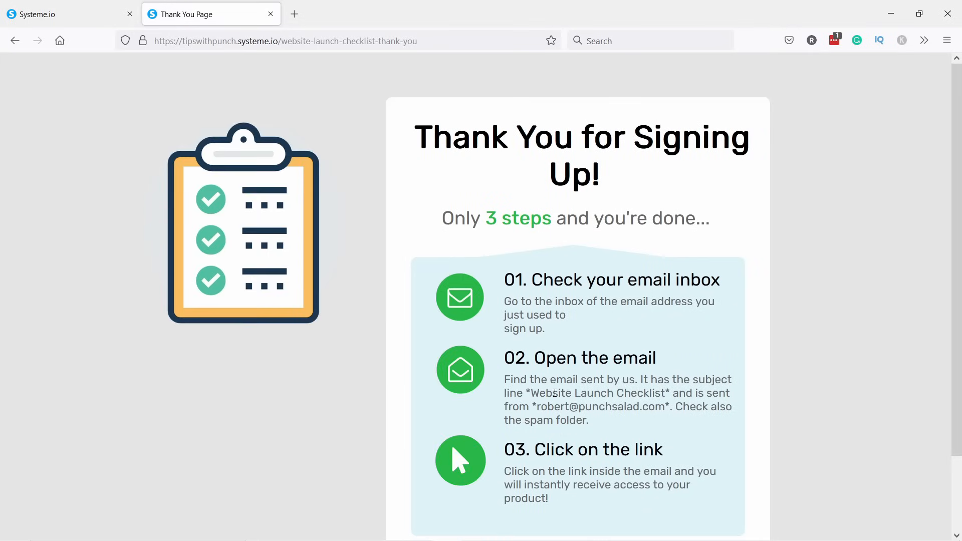
{"action": "scroll", "coordinate": [562, 340], "scroll_direction": "down", "scroll_amount": 3}
Follow the Website Launch Checklist link in the Gmail message, inspect the PDF, then close its tab.
{"action": "left_click", "coordinate": [298, 20]}
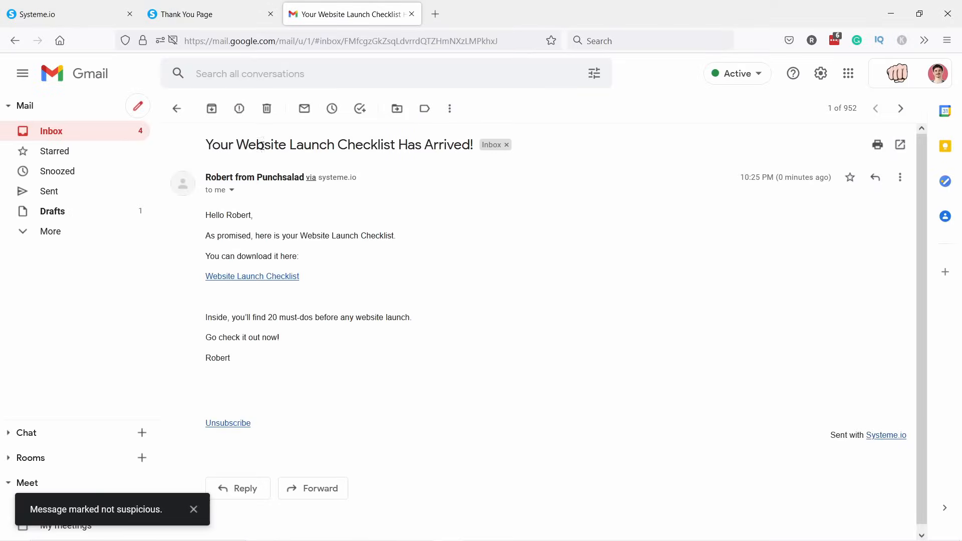
{"action": "left_click", "coordinate": [252, 279]}
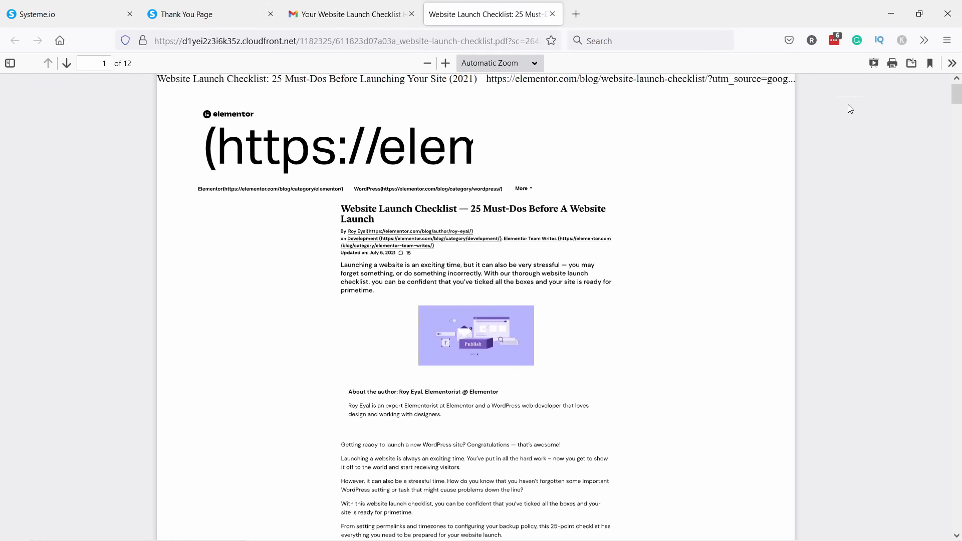
{"action": "left_click", "coordinate": [911, 64]}
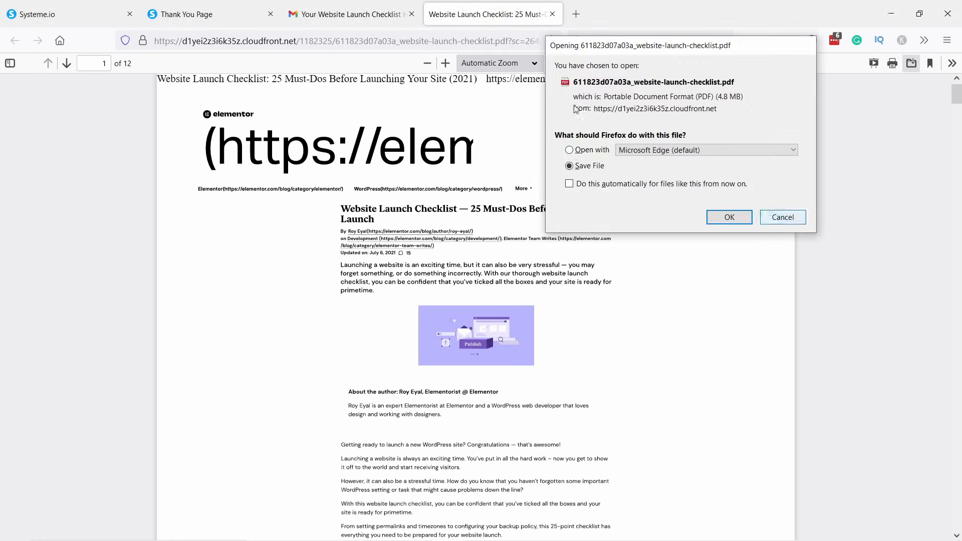
{"action": "left_click", "coordinate": [781, 217]}
{"action": "left_click", "coordinate": [552, 14]}
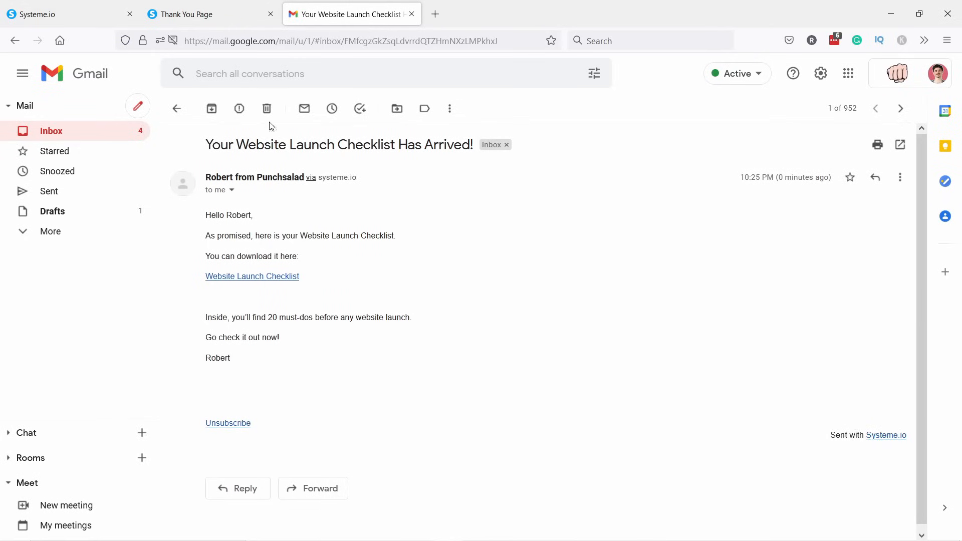
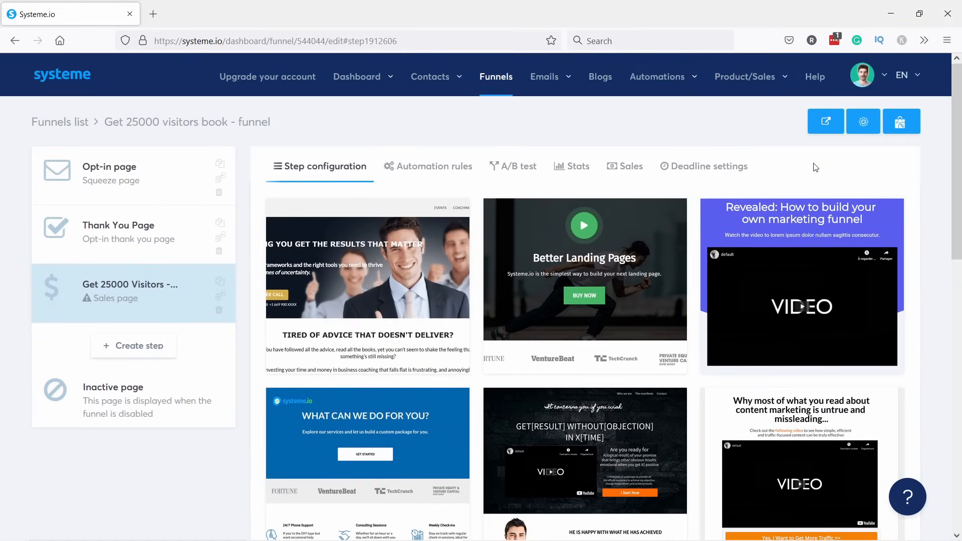
Choose the Revealed template for the sales page step.
{"action": "scroll", "coordinate": [801, 151], "scroll_direction": "down", "scroll_amount": 1}
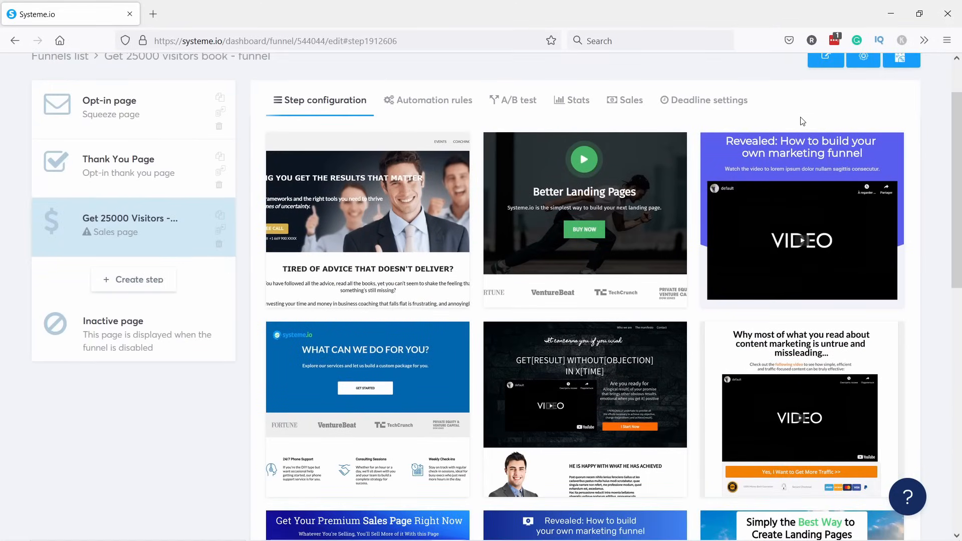
{"action": "scroll", "coordinate": [797, 115], "scroll_direction": "down", "scroll_amount": 4}
{"action": "mouse_move", "coordinate": [608, 318]}
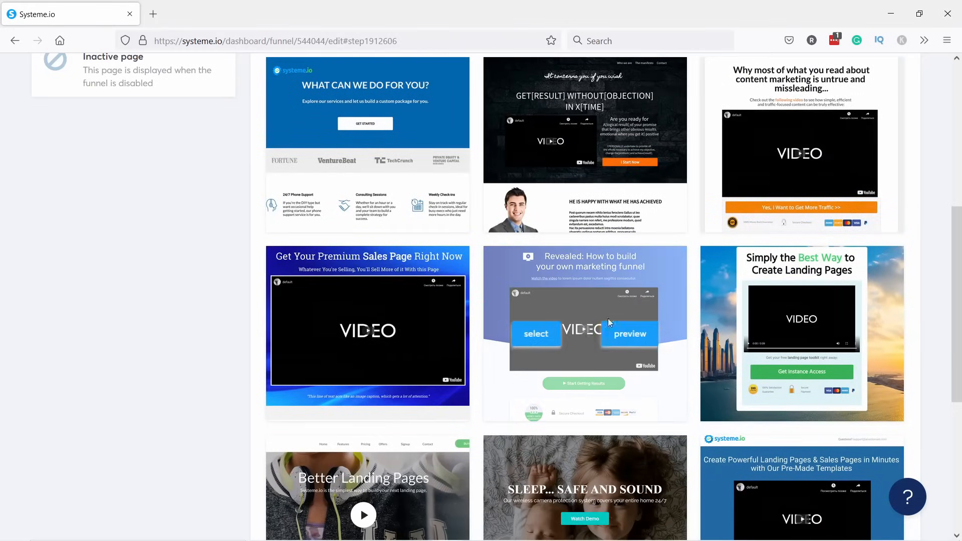
{"action": "left_click", "coordinate": [548, 343]}
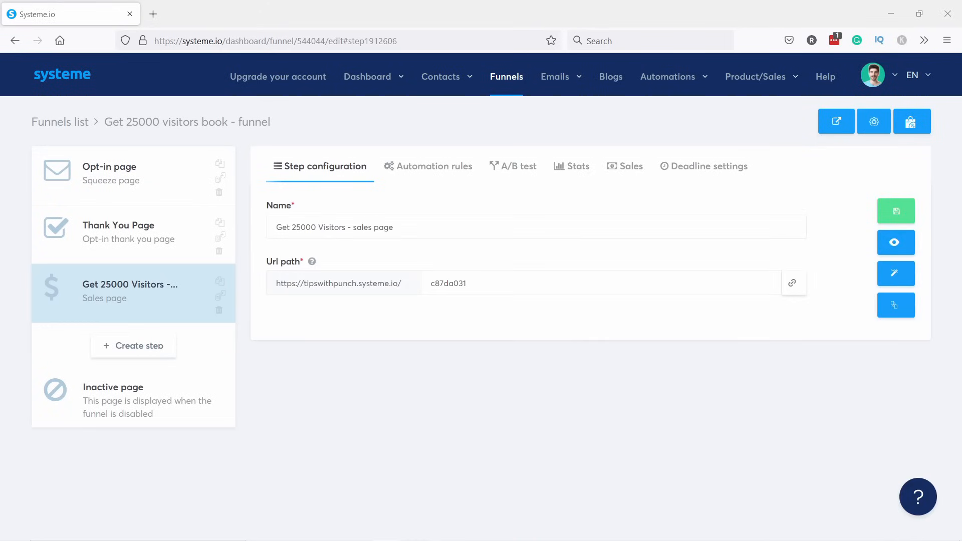
Change the sales page URL path to get-25000-visitors and save the step.
{"action": "double_click", "coordinate": [480, 283]}
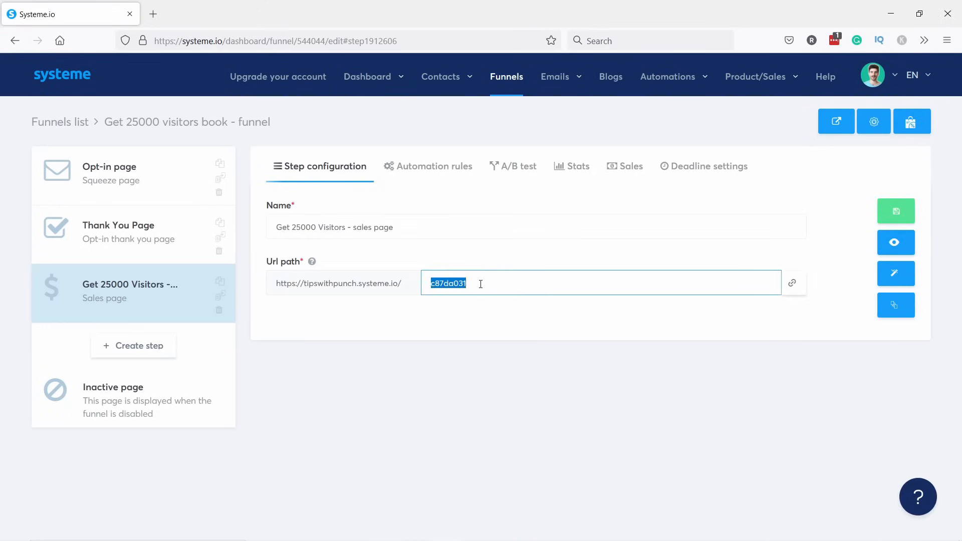
{"action": "type", "text": "get-25000-visitors"}
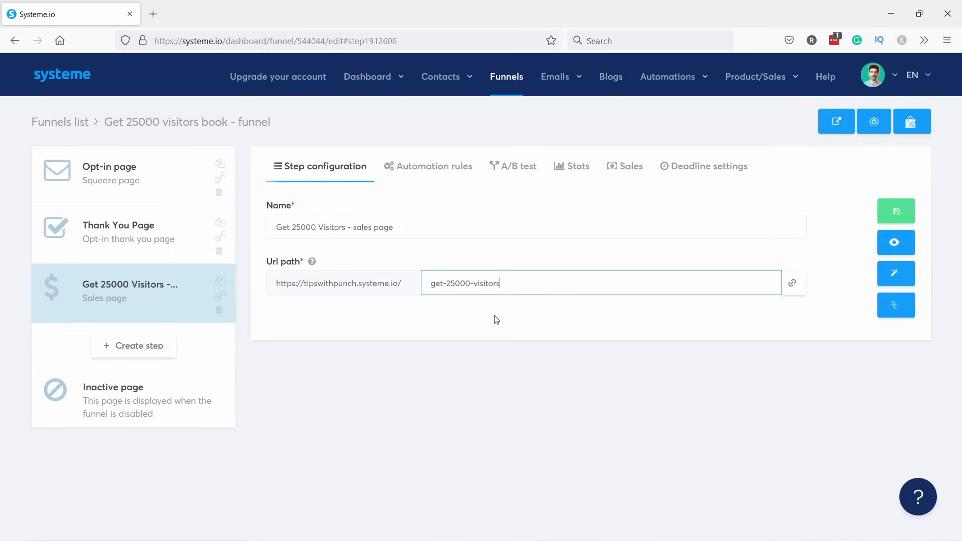
{"action": "left_click", "coordinate": [895, 214]}
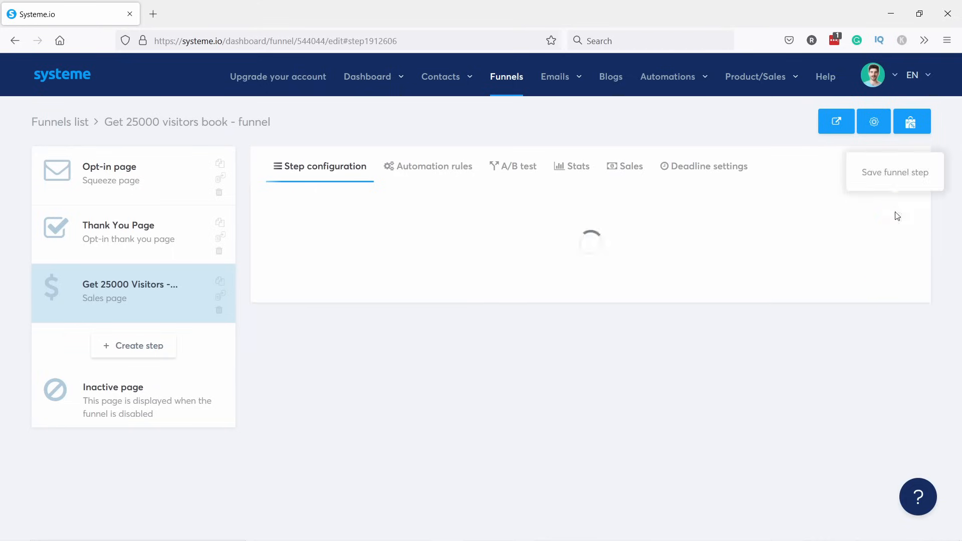
{"action": "left_click", "coordinate": [898, 277]}
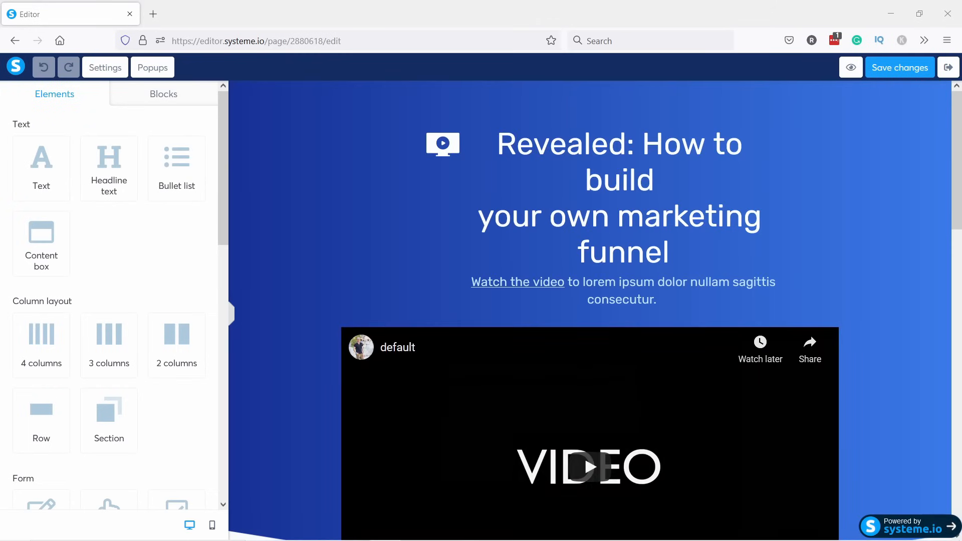
Delete the small video icon beside the headline.
{"action": "scroll", "coordinate": [590, 311], "scroll_direction": "down", "scroll_amount": 10}
{"action": "left_click_drag", "start_coordinate": [961, 373], "coordinate": [961, 176]}
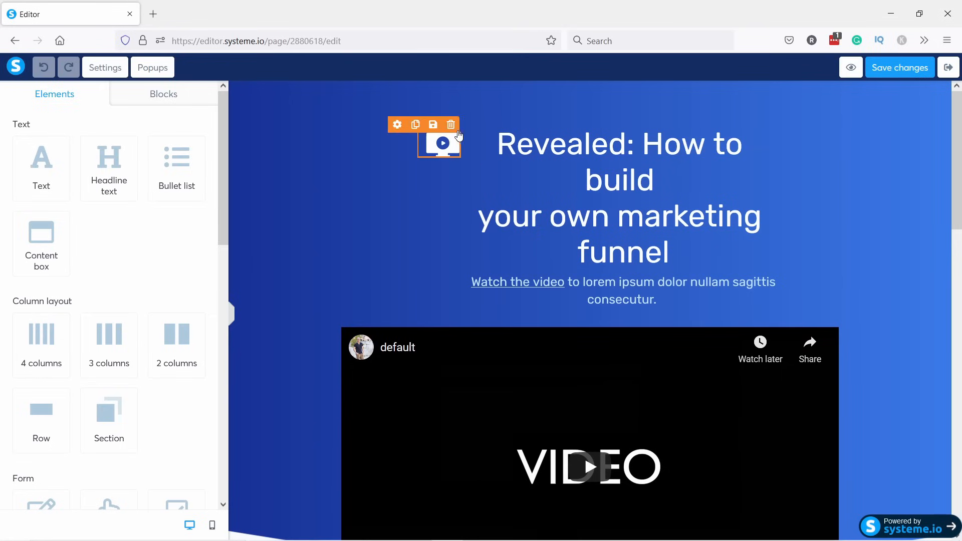
{"action": "left_click", "coordinate": [450, 124]}
{"action": "left_click", "coordinate": [536, 321]}
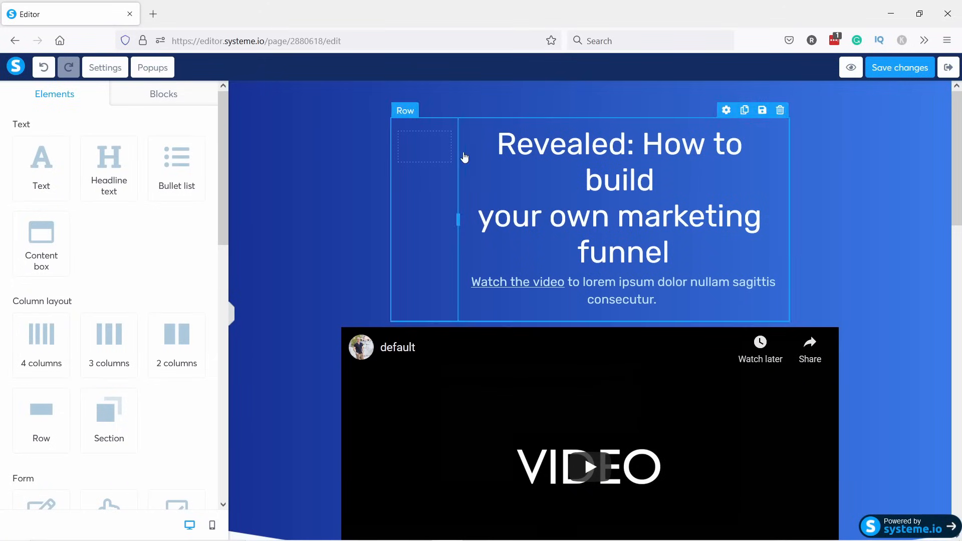
Move the headline and subtitle into a new full-width row and delete the leftover empty row.
{"action": "left_click_drag", "start_coordinate": [41, 429], "coordinate": [547, 133]}
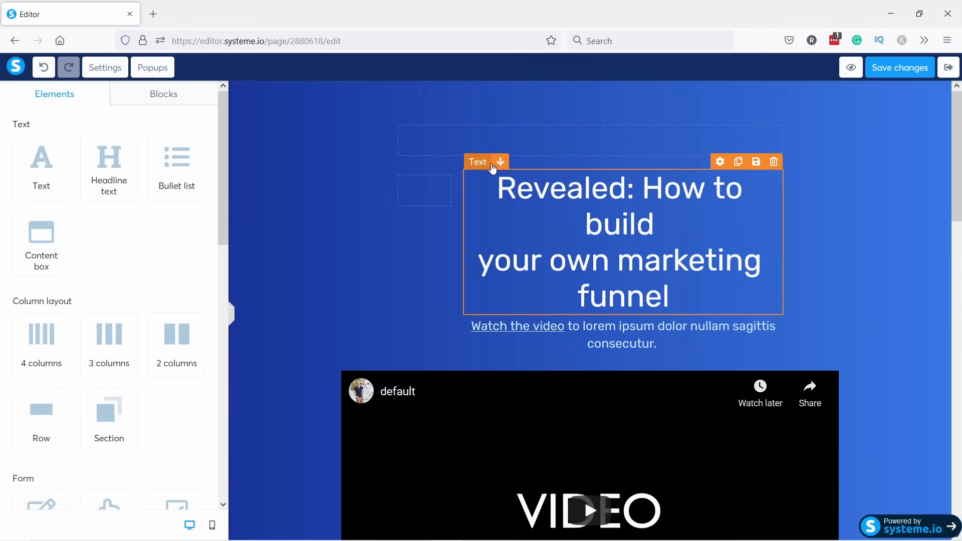
{"action": "left_click_drag", "start_coordinate": [495, 165], "coordinate": [466, 136]}
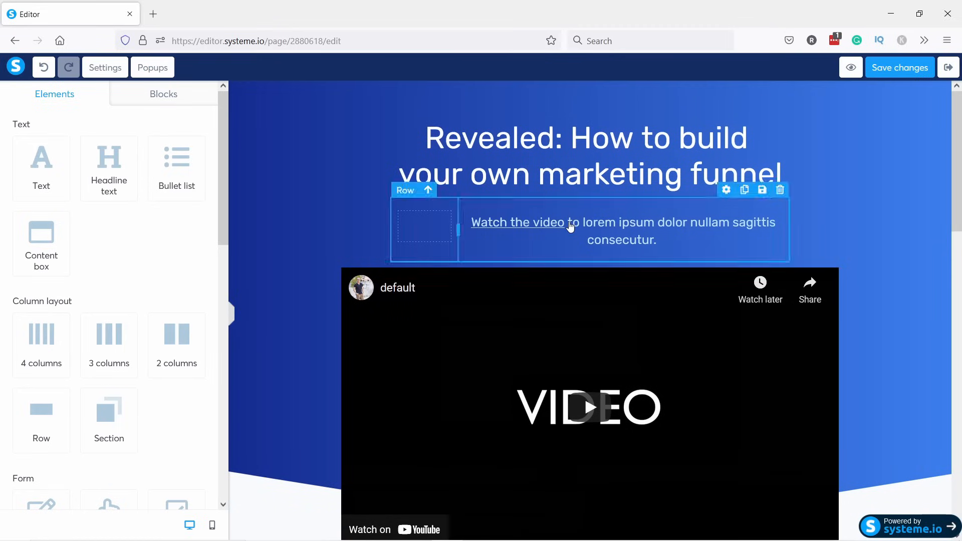
{"action": "mouse_move", "coordinate": [483, 209]}
{"action": "left_mouse_down"}
{"action": "mouse_move", "coordinate": [467, 207]}
{"action": "mouse_move", "coordinate": [472, 198]}
{"action": "mouse_move", "coordinate": [471, 209]}
{"action": "left_mouse_up"}
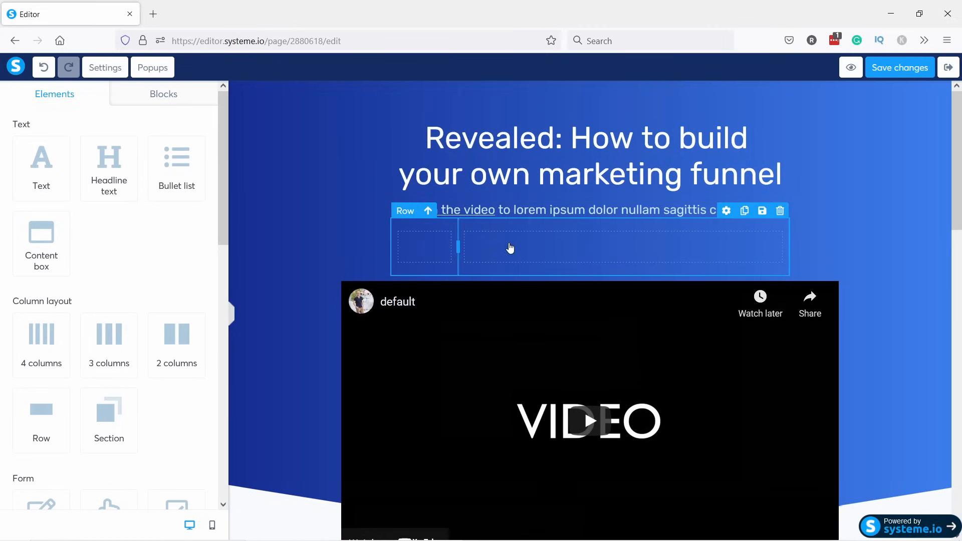
{"action": "left_click", "coordinate": [779, 210]}
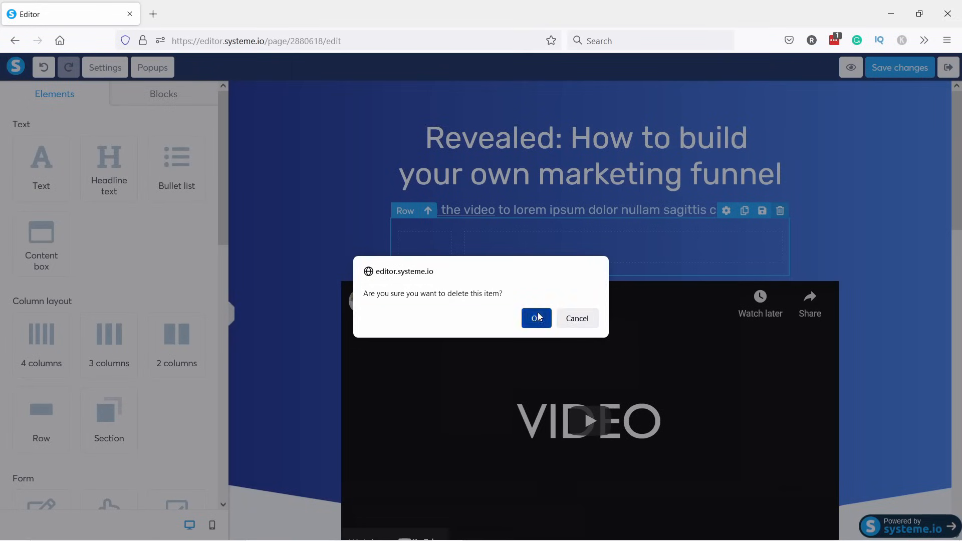
{"action": "left_click", "coordinate": [534, 318]}
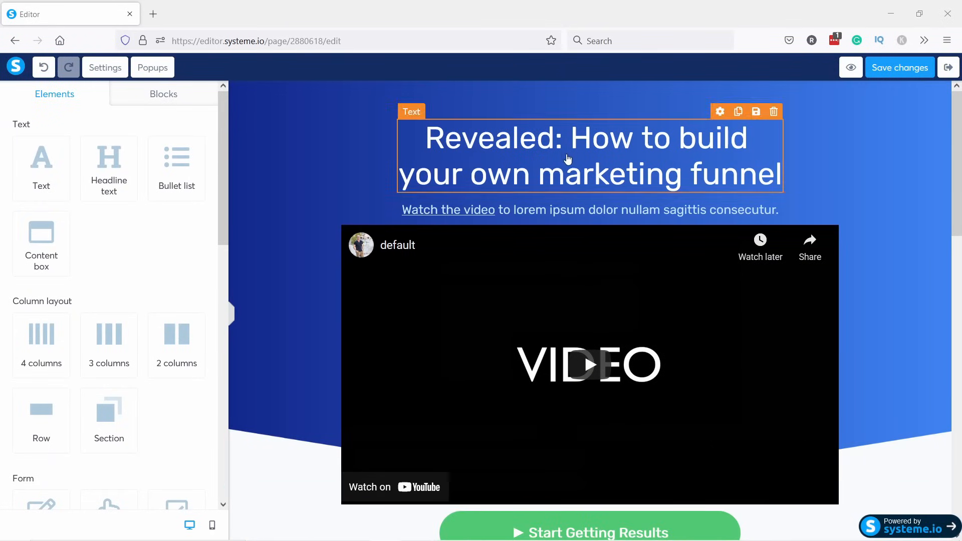
Replace the headline with the book title and the subtitle with the book teaser.
{"action": "left_click", "coordinate": [568, 159]}
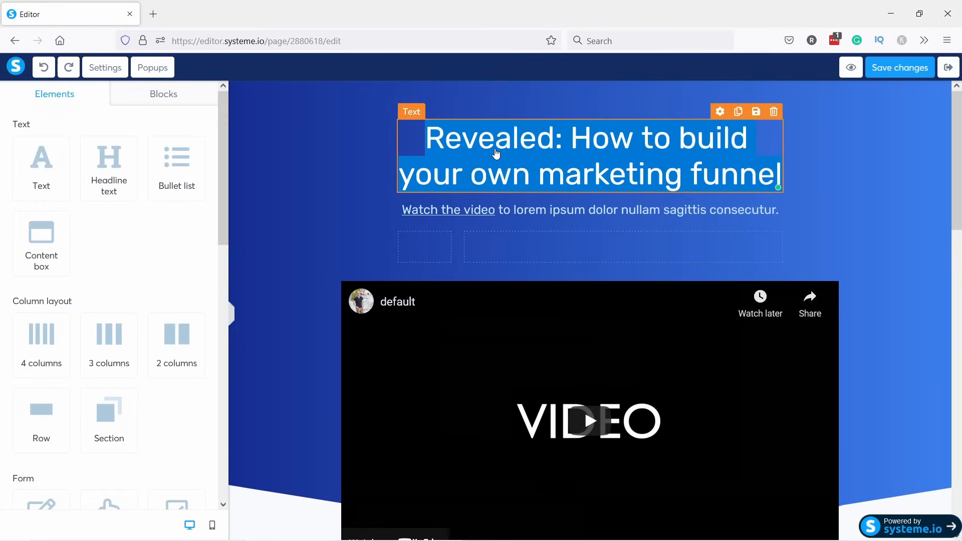
{"action": "type", "text": "How to Get 25,000 Visitors per Month on Your Website."}
{"action": "key", "text": "BackSpace"}
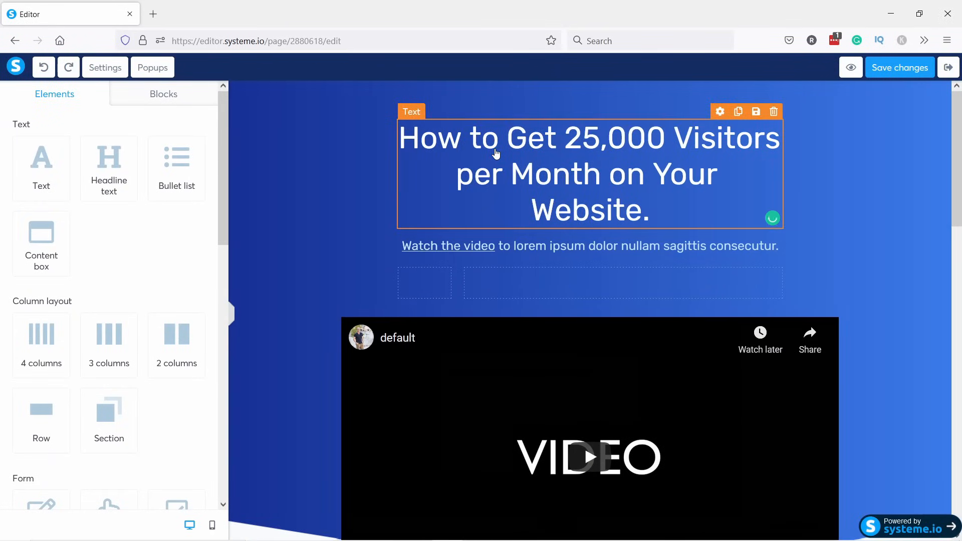
{"action": "triple_click", "coordinate": [535, 248]}
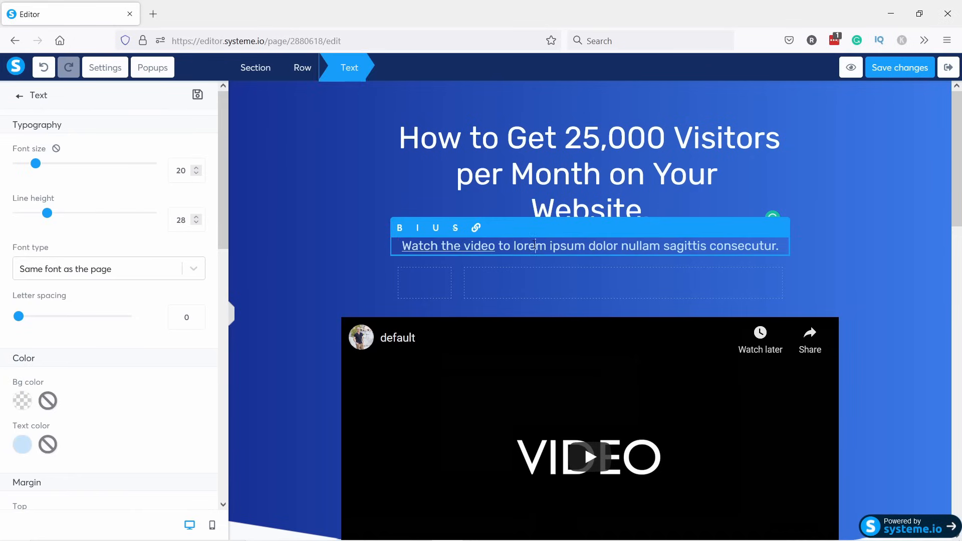
{"action": "type", "text": "What can you expect from the book? See the below video."}
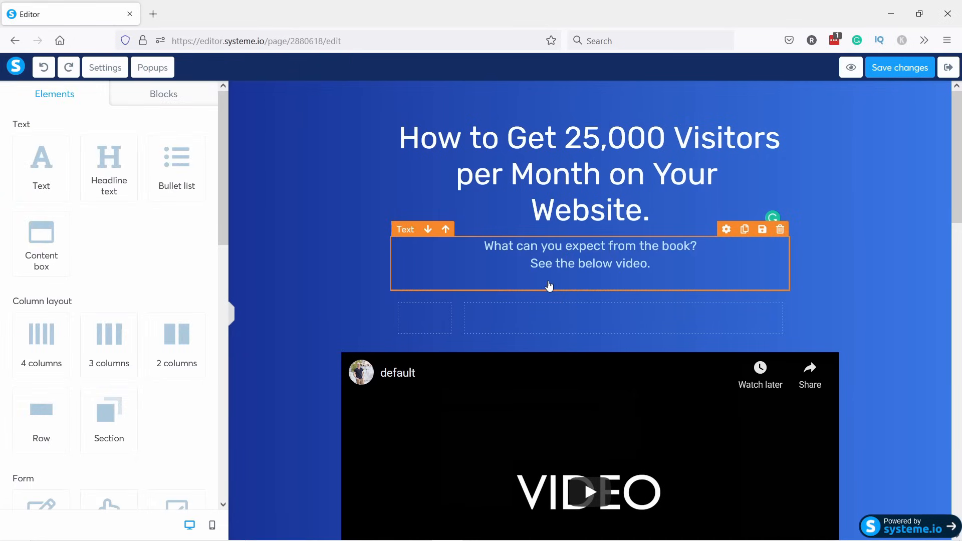
{"action": "key", "text": "BackSpace"}
Underline the subtitle line 'See the below video.' and delete the empty row above the video.
{"action": "left_click", "coordinate": [650, 262]}
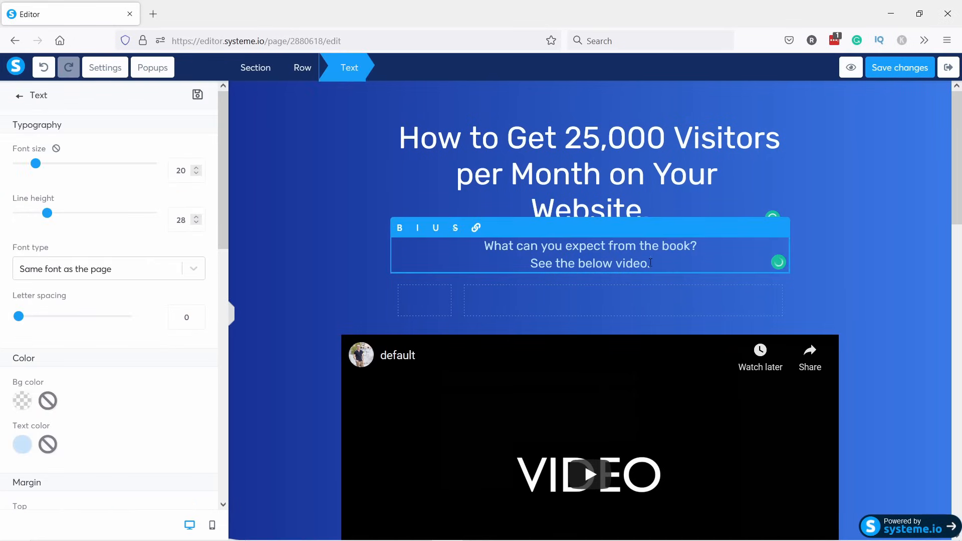
{"action": "left_click_drag", "start_coordinate": [649, 262], "coordinate": [525, 267]}
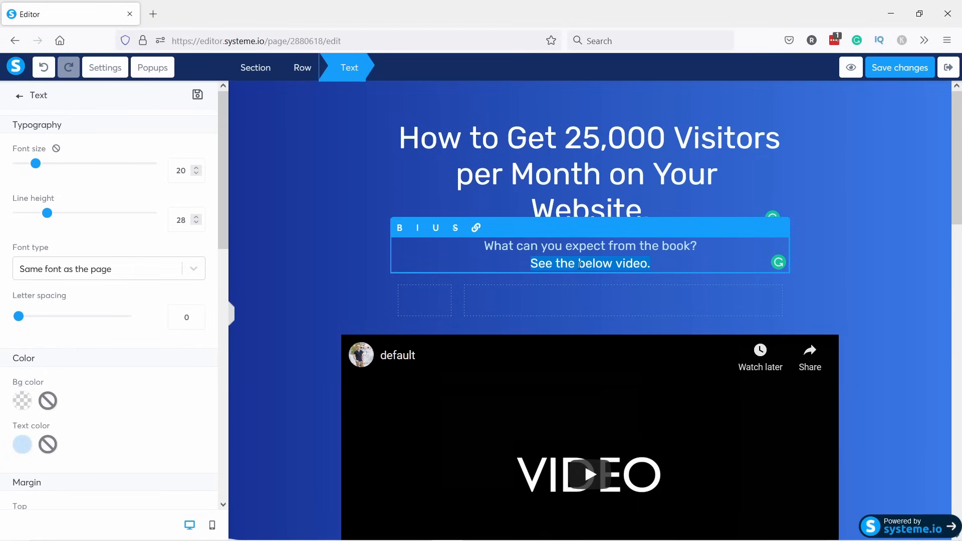
{"action": "left_click", "coordinate": [435, 229]}
{"action": "left_click", "coordinate": [581, 312]}
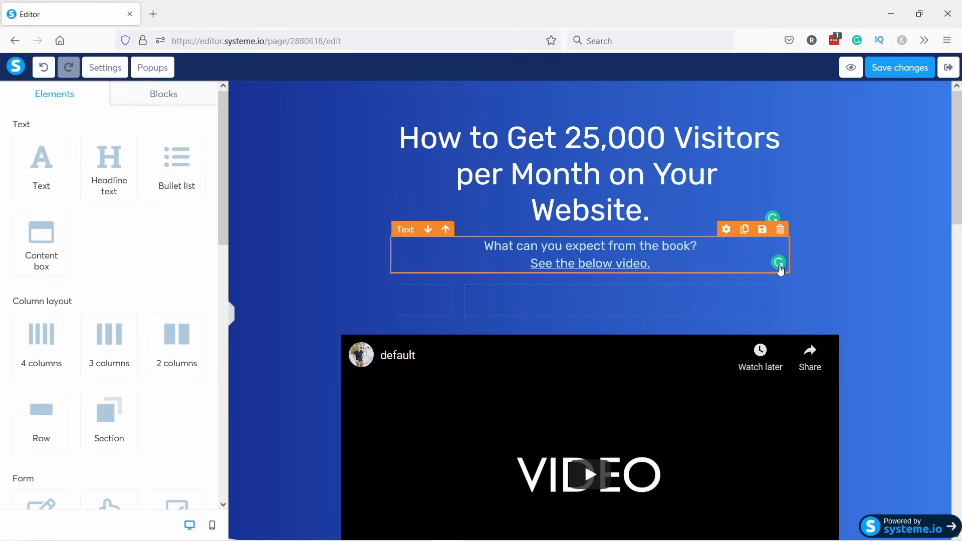
{"action": "left_click", "coordinate": [779, 264]}
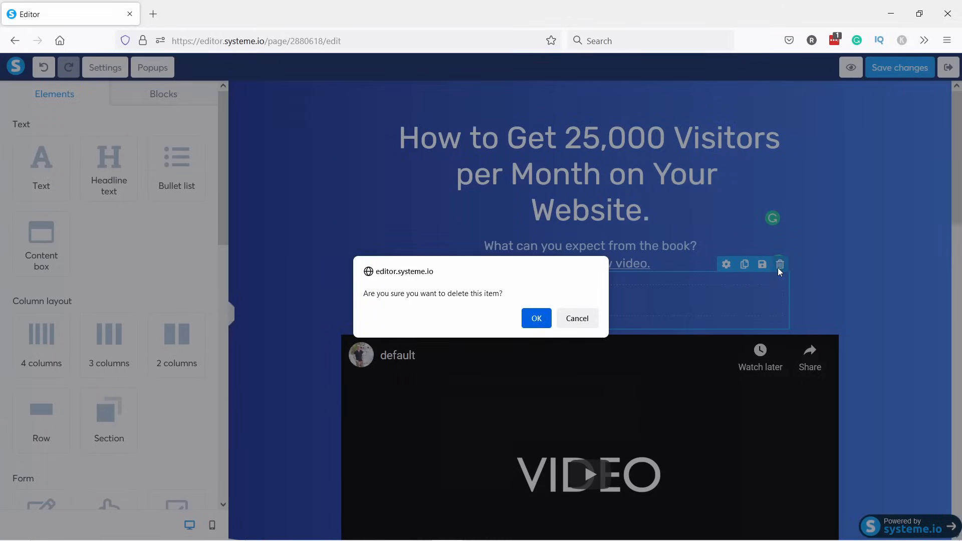
{"action": "left_click", "coordinate": [534, 317]}
{"action": "left_click", "coordinate": [478, 316]}
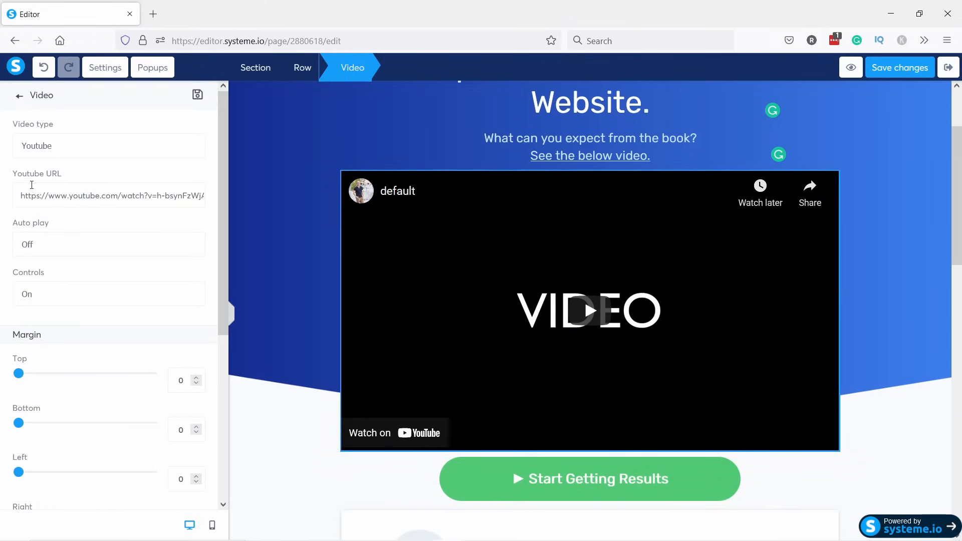
{"action": "left_click_drag", "start_coordinate": [49, 196], "coordinate": [1, 192]}
{"action": "left_click", "coordinate": [125, 152]}
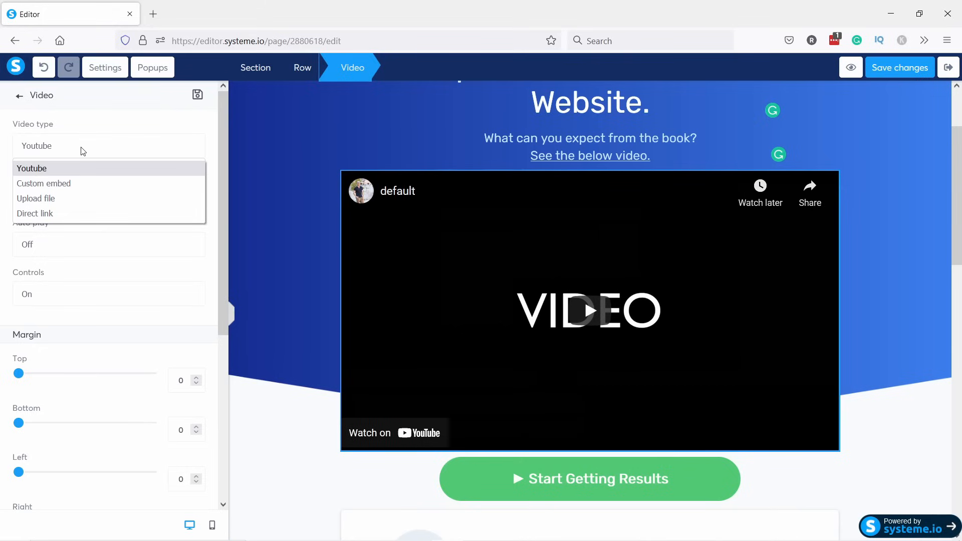
{"action": "left_click", "coordinate": [87, 134]}
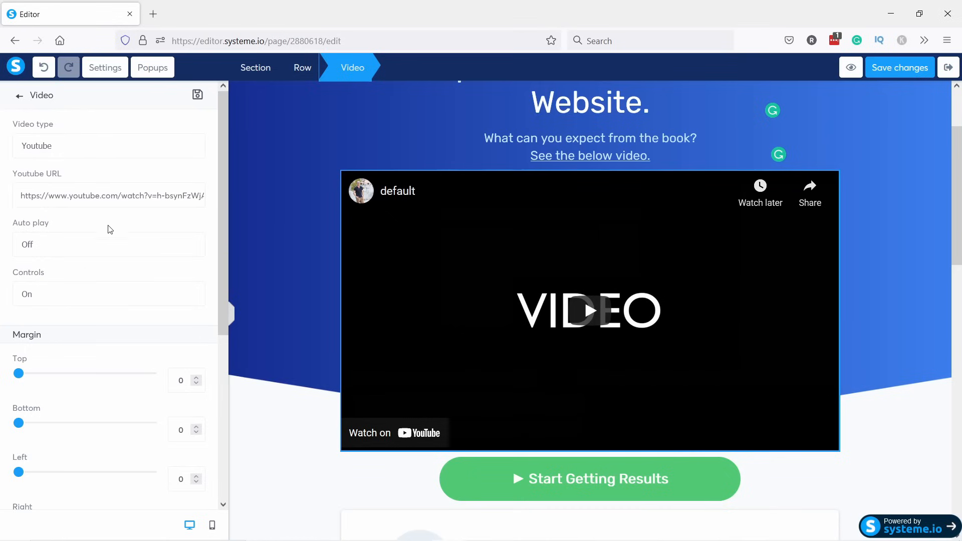
{"action": "scroll", "coordinate": [129, 114], "scroll_direction": "down", "scroll_amount": 2}
{"action": "scroll", "coordinate": [101, 382], "scroll_direction": "down", "scroll_amount": 5}
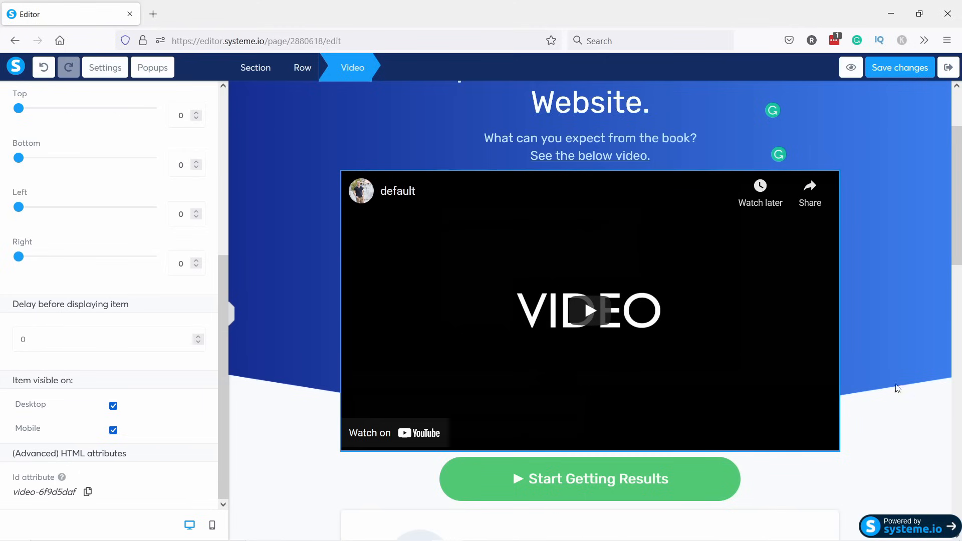
{"action": "left_click_drag", "start_coordinate": [957, 232], "coordinate": [957, 266]}
{"action": "scroll", "coordinate": [811, 275], "scroll_direction": "down", "scroll_amount": 1}
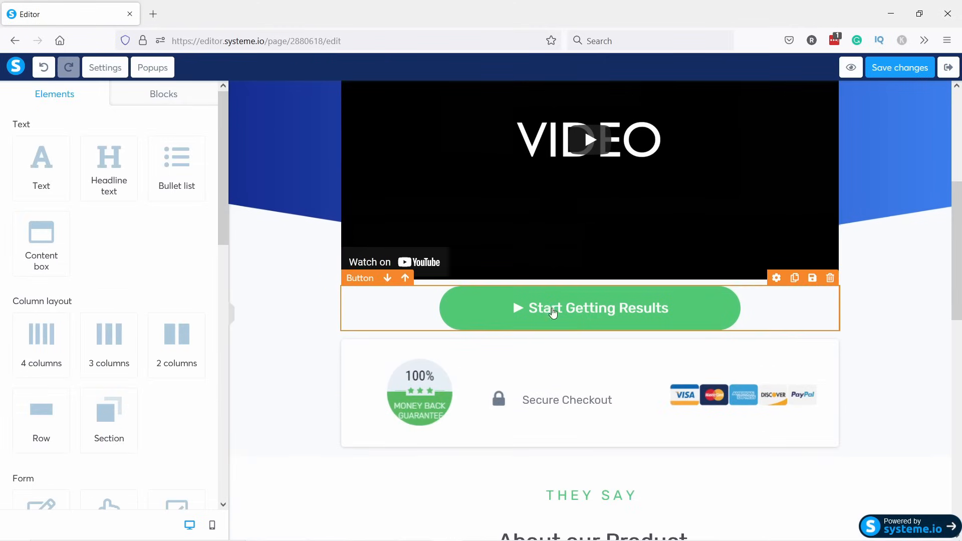
Add a rocket emoji to the Start Getting Results button label.
{"action": "left_click", "coordinate": [543, 307]}
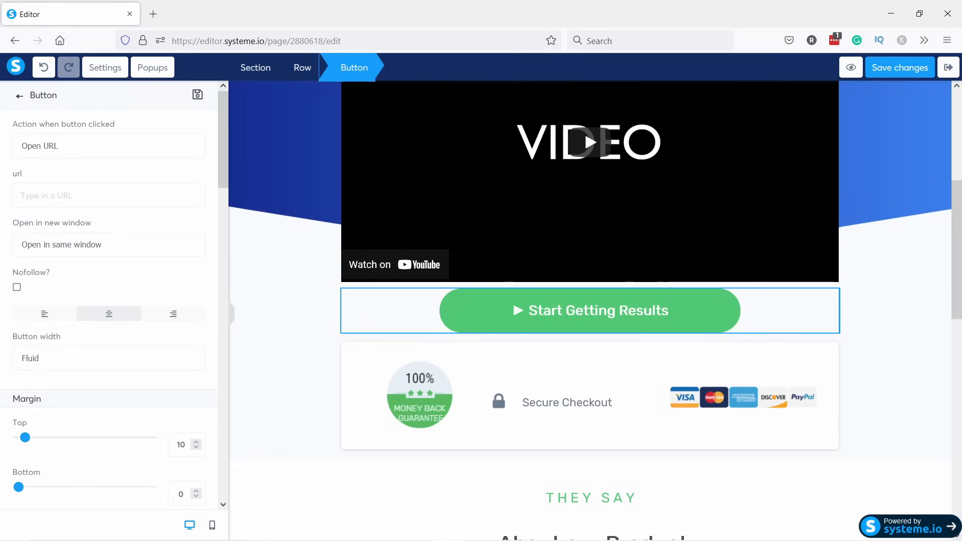
{"action": "left_click_drag", "start_coordinate": [223, 121], "coordinate": [223, 240]}
{"action": "left_click_drag", "start_coordinate": [122, 198], "coordinate": [1, 189]}
{"action": "type", "text": "Start Getting Results 🚀"}
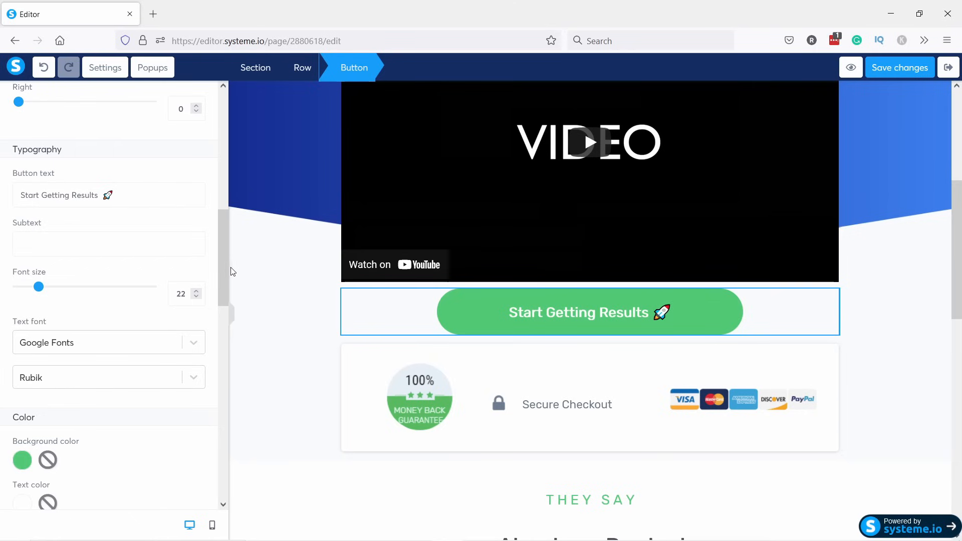
{"action": "left_click_drag", "start_coordinate": [224, 268], "coordinate": [214, 325]}
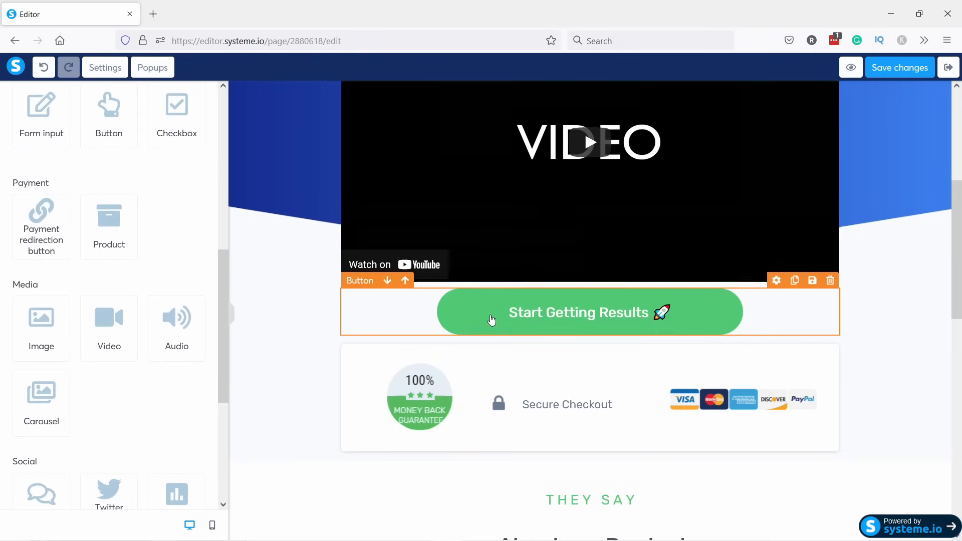
Set all four button corner sizes to 10.
{"action": "left_click", "coordinate": [415, 300]}
{"action": "left_click_drag", "start_coordinate": [223, 172], "coordinate": [233, 349]}
{"action": "scroll", "coordinate": [175, 287], "scroll_direction": "down", "scroll_amount": 5}
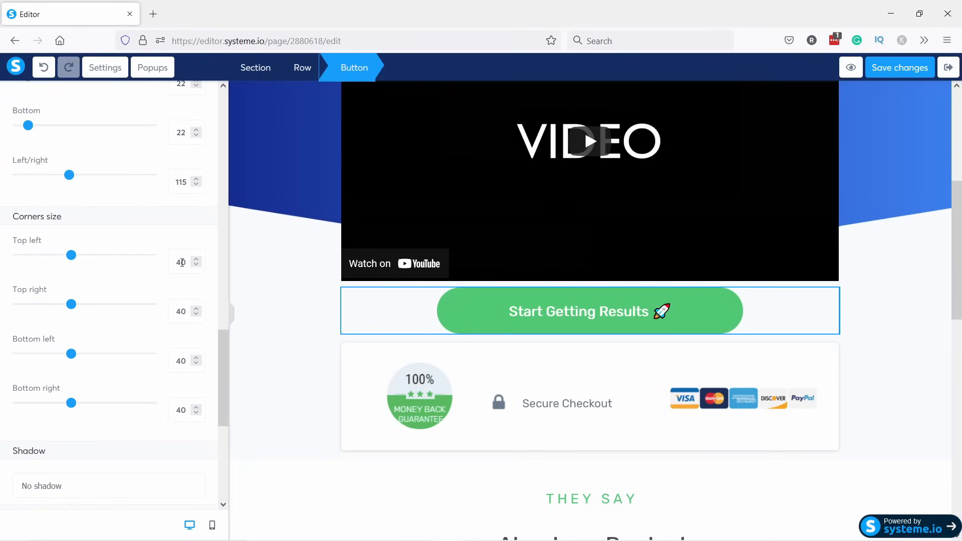
{"action": "type", "text": "1"}
{"action": "left_click_drag", "start_coordinate": [177, 312], "coordinate": [181, 312]}
{"action": "type", "text": "1"}
{"action": "left_click_drag", "start_coordinate": [181, 361], "coordinate": [177, 361]}
{"action": "type", "text": "1"}
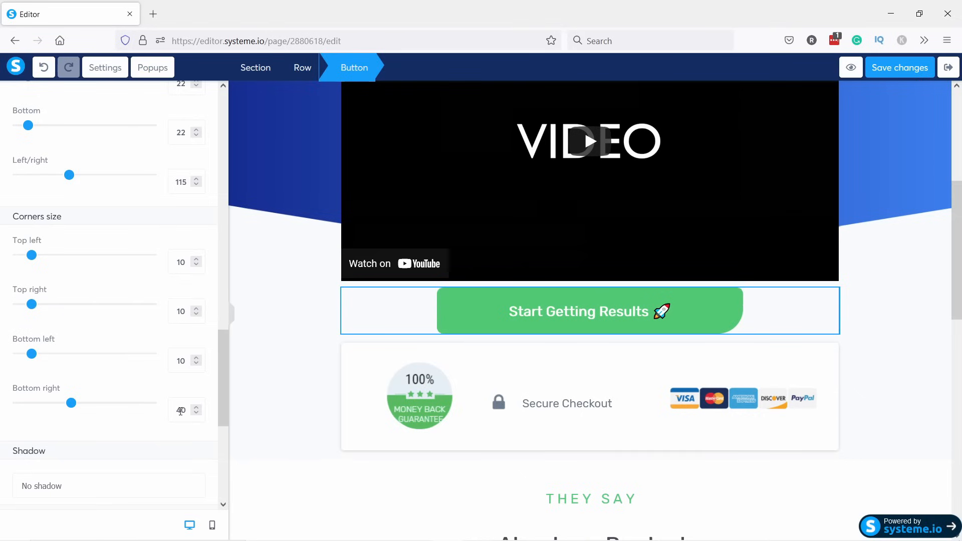
{"action": "left_click_drag", "start_coordinate": [180, 411], "coordinate": [176, 412]}
{"action": "type", "text": "1"}
{"action": "scroll", "coordinate": [207, 149], "scroll_direction": "up", "scroll_amount": 15}
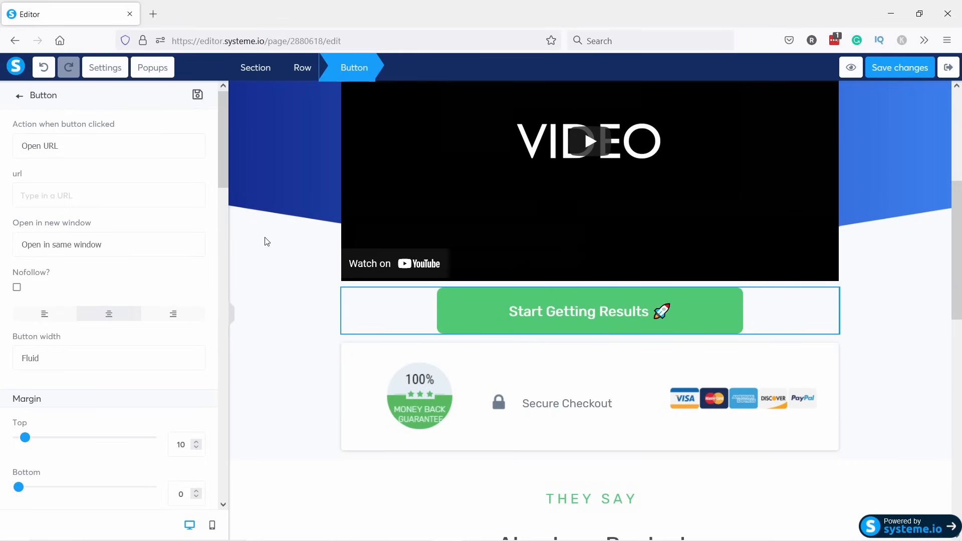
Set the button's click action to Next step url and save the page.
{"action": "left_click", "coordinate": [52, 148]}
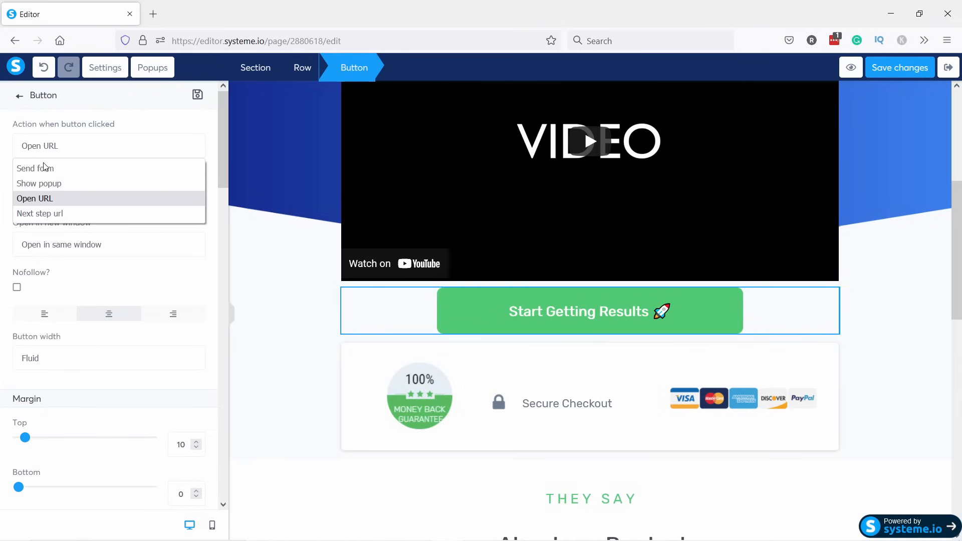
{"action": "left_click", "coordinate": [42, 216]}
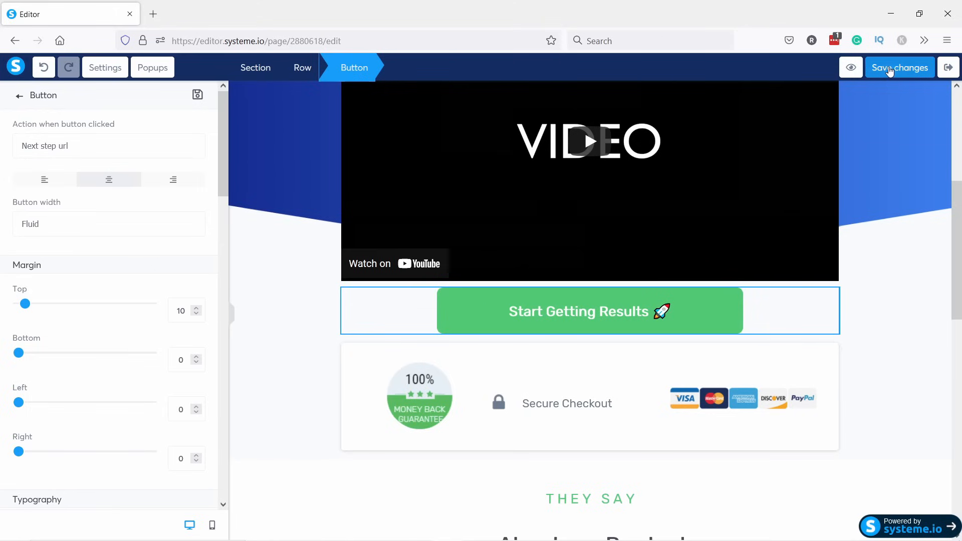
{"action": "left_click", "coordinate": [890, 68]}
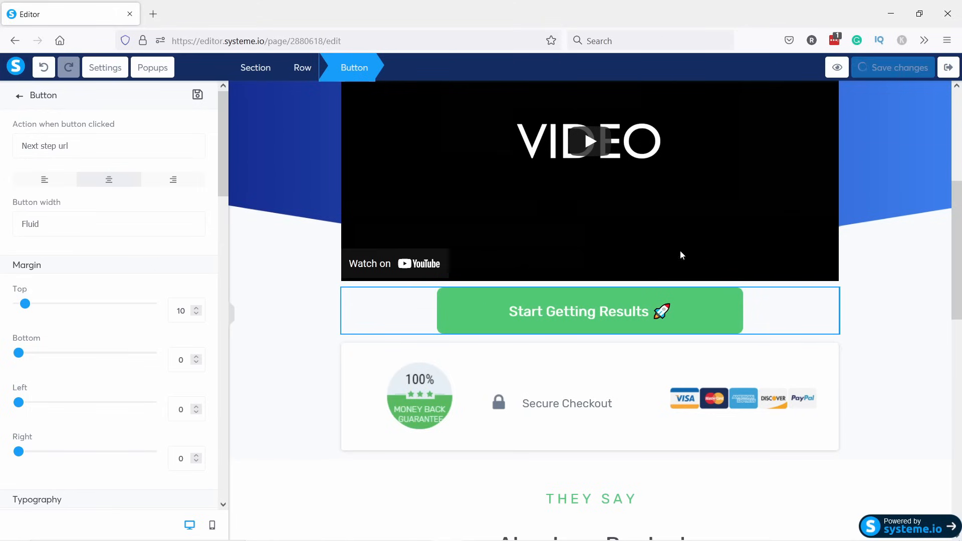
{"action": "left_click", "coordinate": [931, 275]}
{"action": "scroll", "coordinate": [622, 180], "scroll_direction": "down", "scroll_amount": 6}
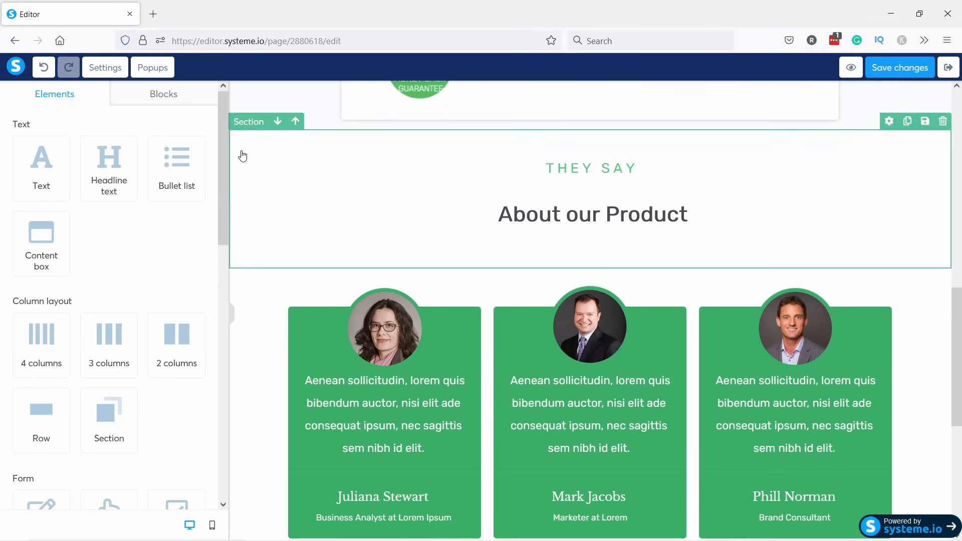
Delete the They Say heading section and the testimonials section.
{"action": "left_click", "coordinate": [243, 156]}
{"action": "scroll", "coordinate": [242, 156], "scroll_direction": "up", "scroll_amount": 2}
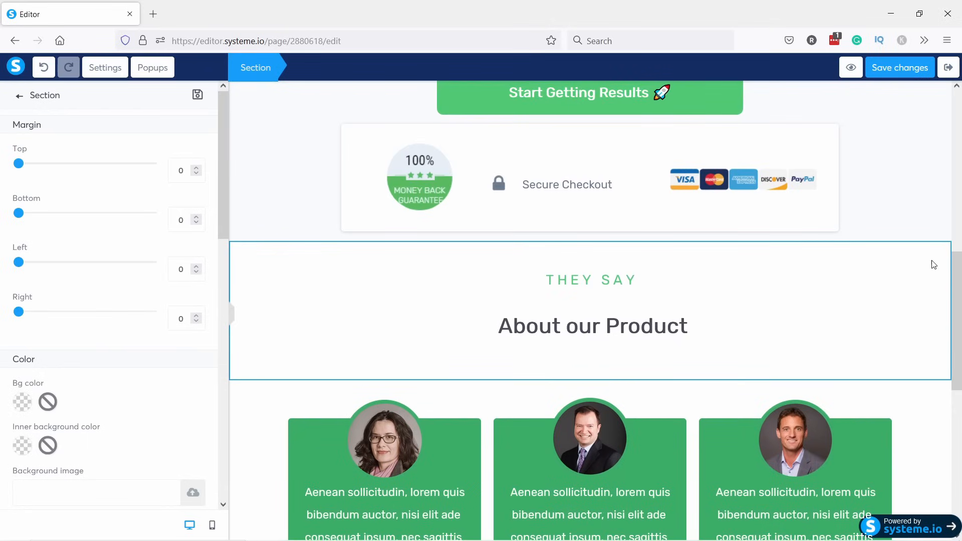
{"action": "left_click", "coordinate": [935, 256]}
{"action": "right_click", "coordinate": [934, 251]}
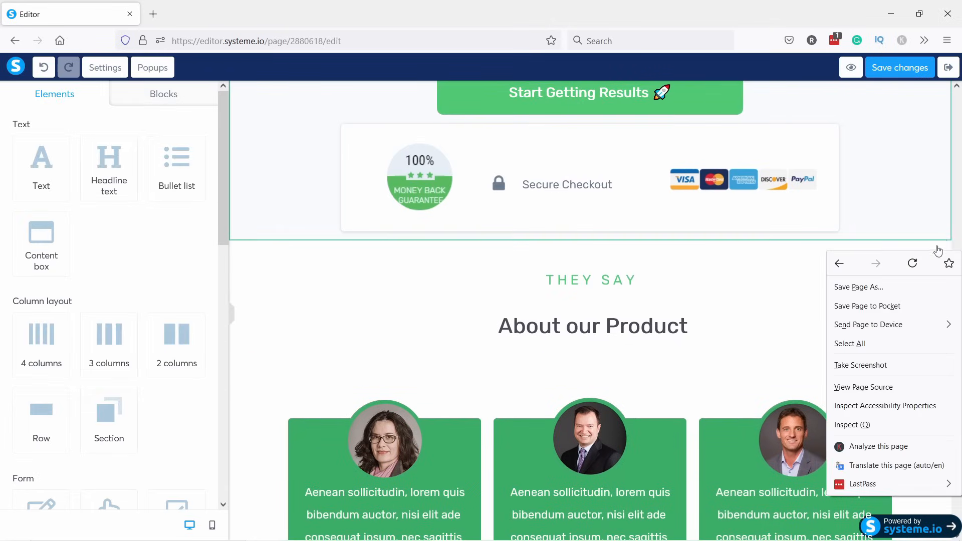
{"action": "left_click", "coordinate": [939, 245]}
{"action": "left_click", "coordinate": [940, 232]}
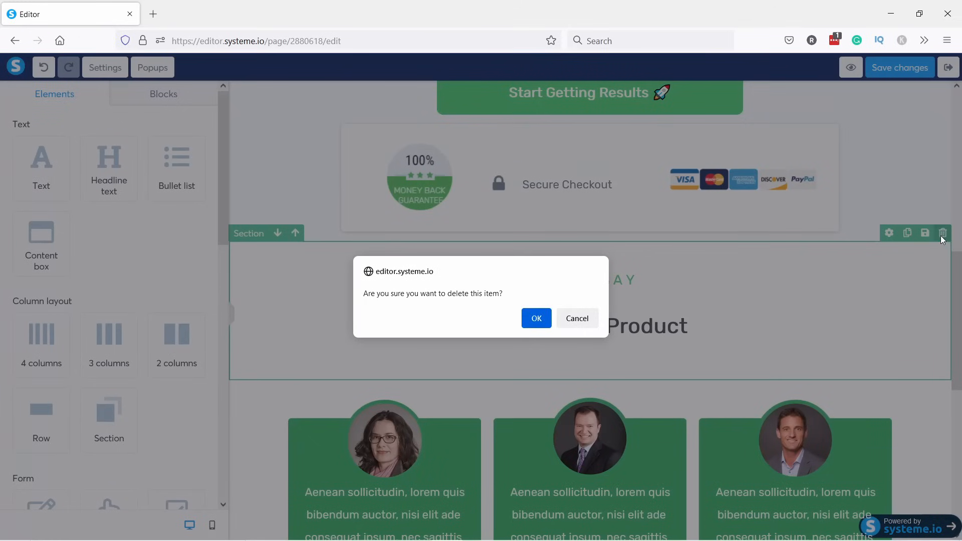
{"action": "left_click", "coordinate": [533, 318]}
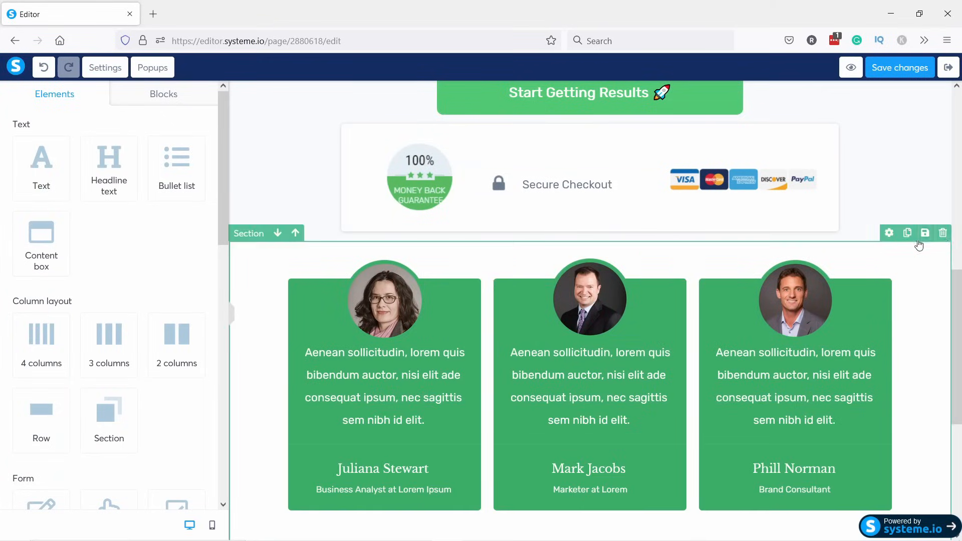
{"action": "left_click", "coordinate": [942, 233]}
{"action": "left_click", "coordinate": [536, 332]}
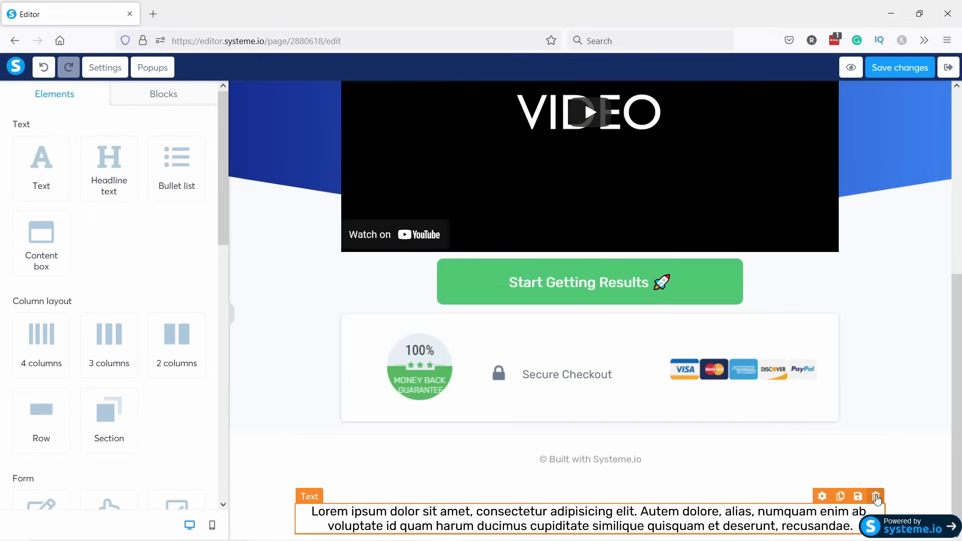
Delete the lorem ipsum text block and the empty row at the bottom.
{"action": "left_click", "coordinate": [876, 496]}
{"action": "left_click", "coordinate": [537, 318]}
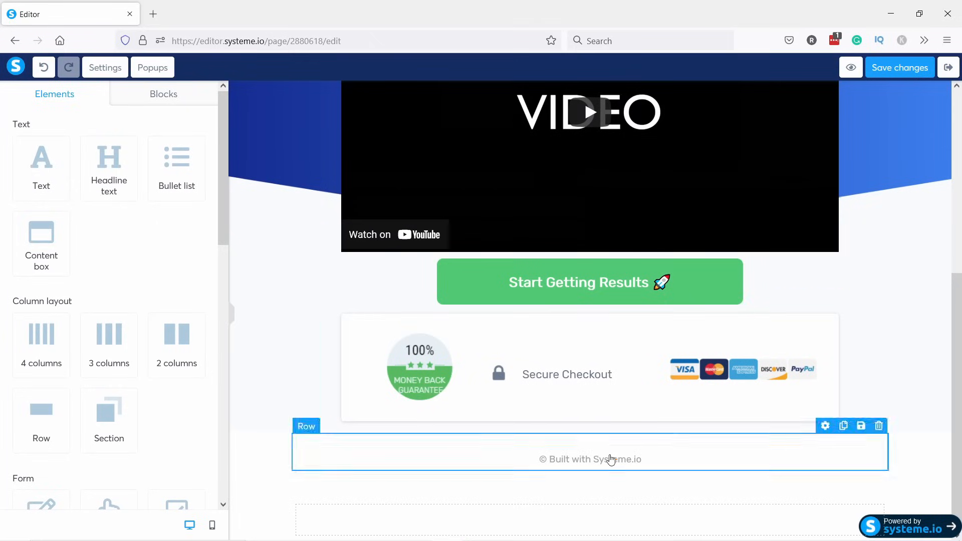
{"action": "left_click", "coordinate": [882, 489]}
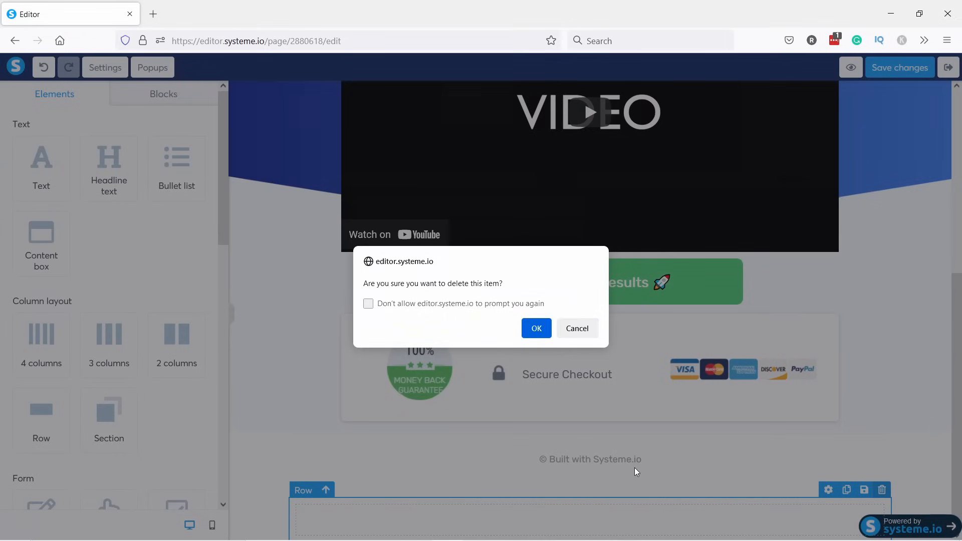
{"action": "left_click", "coordinate": [537, 327]}
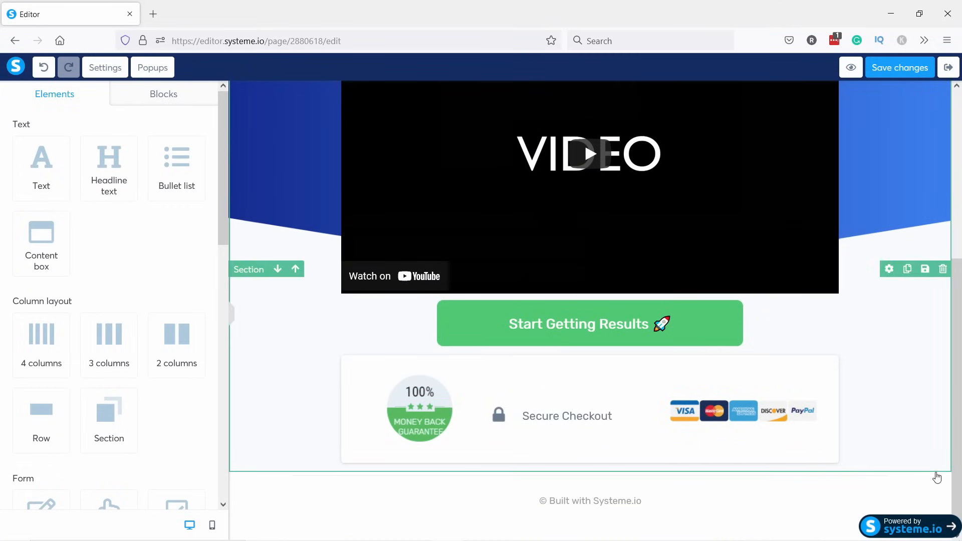
Delete the leftover section near the page bottom and switch to the mobile layout.
{"action": "left_click", "coordinate": [942, 464]}
{"action": "left_click", "coordinate": [537, 317]}
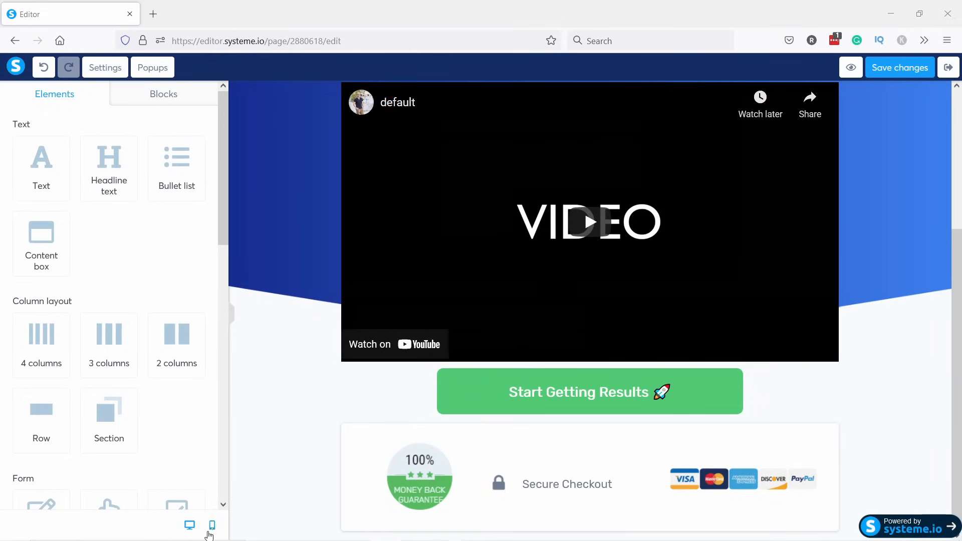
{"action": "left_click", "coordinate": [212, 524]}
Scroll the mobile preview and select the Start Getting Results button.
{"action": "scroll", "coordinate": [597, 241], "scroll_direction": "up", "scroll_amount": 2}
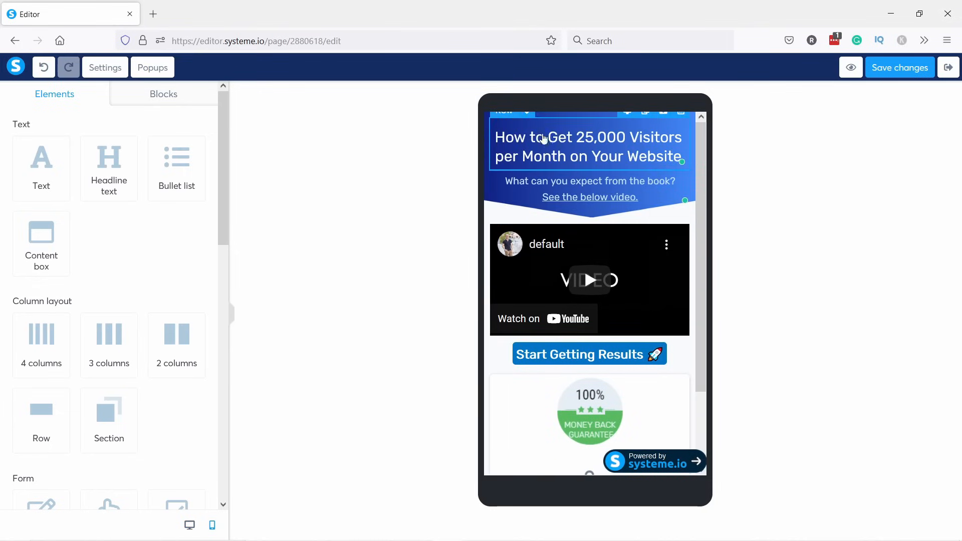
{"action": "left_click_drag", "start_coordinate": [702, 195], "coordinate": [701, 249]}
{"action": "left_click_drag", "start_coordinate": [700, 260], "coordinate": [697, 321]}
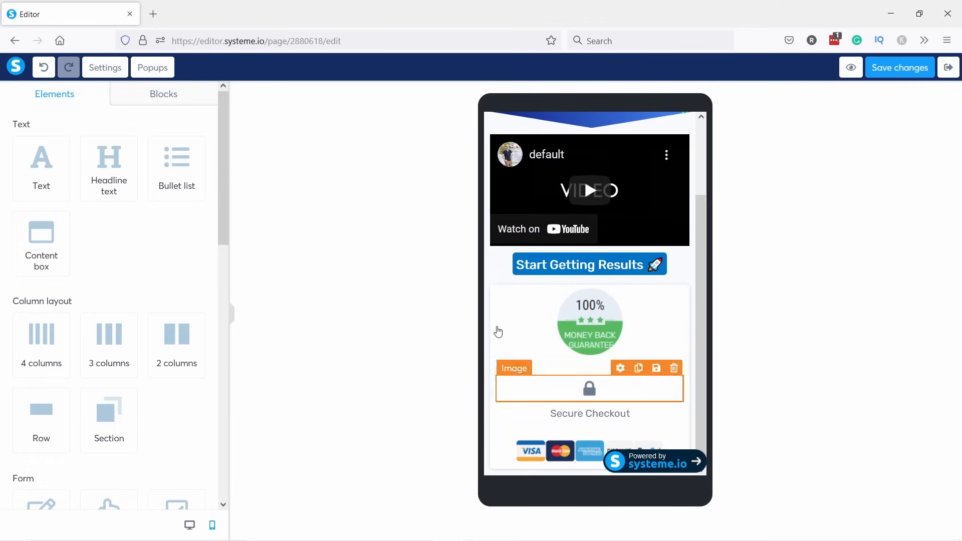
{"action": "scroll", "coordinate": [515, 361], "scroll_direction": "up", "scroll_amount": 3}
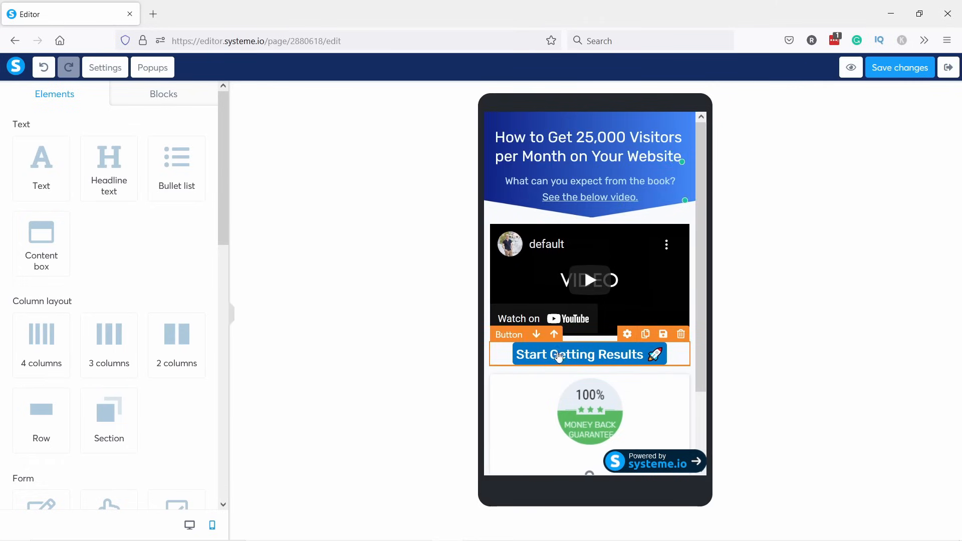
{"action": "left_click", "coordinate": [558, 352]}
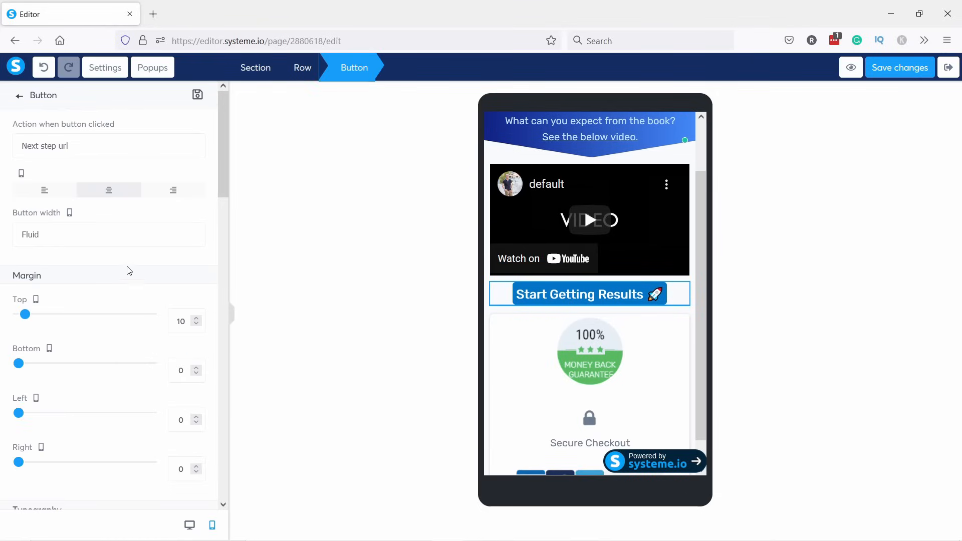
Give the mobile button top and bottom margins of 20 and make it full width.
{"action": "scroll", "coordinate": [68, 392], "scroll_direction": "down", "scroll_amount": 2}
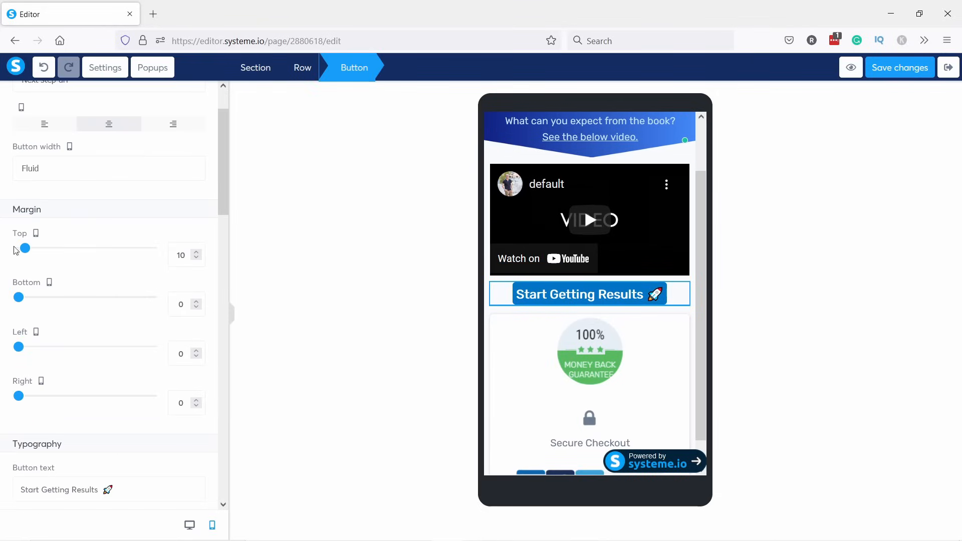
{"action": "left_click", "coordinate": [27, 250]}
{"action": "left_click_drag", "start_coordinate": [27, 251], "coordinate": [32, 251]}
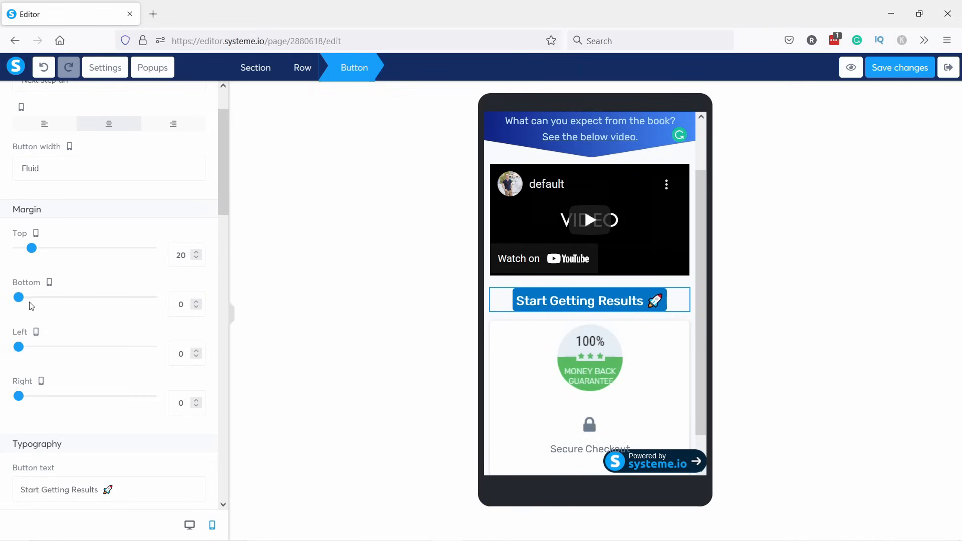
{"action": "left_click_drag", "start_coordinate": [19, 296], "coordinate": [32, 297]}
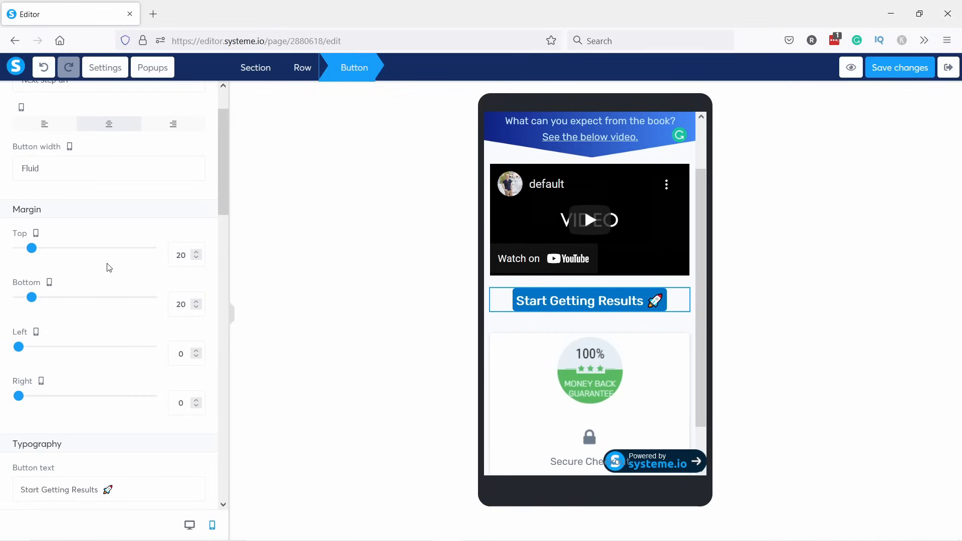
{"action": "scroll", "coordinate": [108, 264], "scroll_direction": "down", "scroll_amount": 4}
{"action": "scroll", "coordinate": [104, 265], "scroll_direction": "down", "scroll_amount": 3}
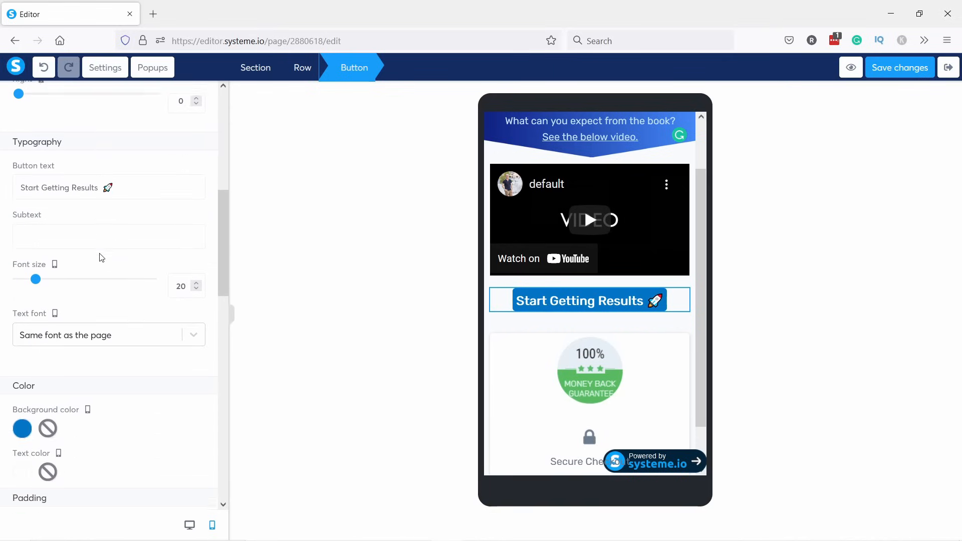
{"action": "scroll", "coordinate": [90, 260], "scroll_direction": "up", "scroll_amount": 7}
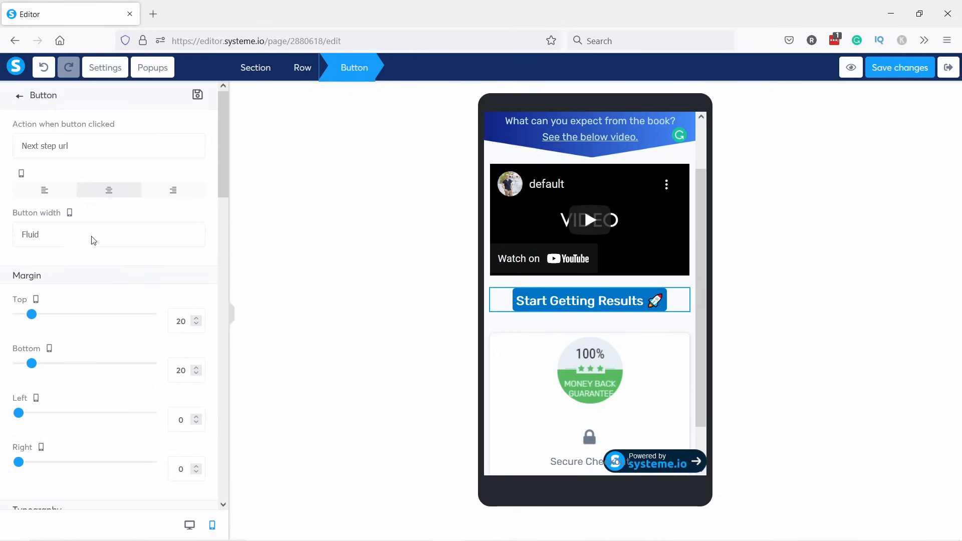
{"action": "left_click", "coordinate": [76, 234]}
{"action": "left_click", "coordinate": [54, 273]}
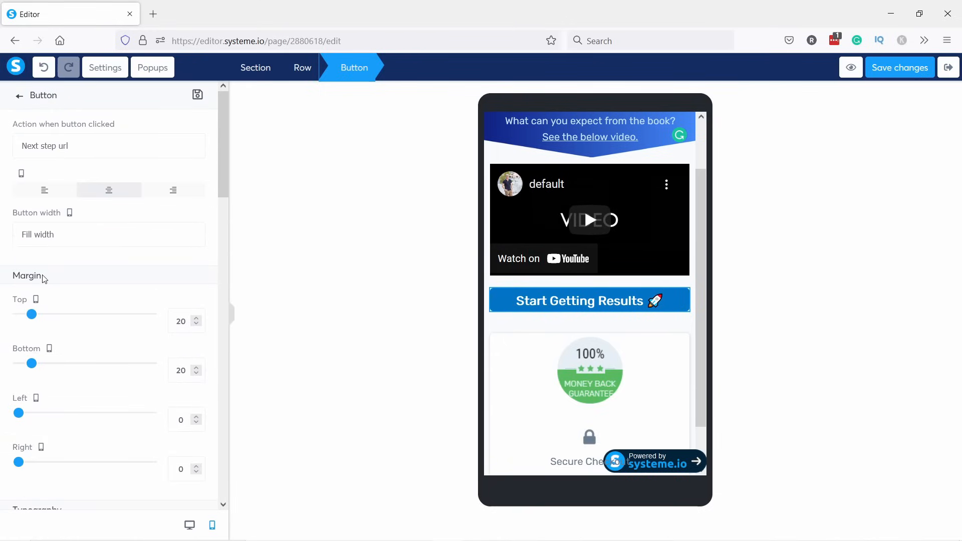
Set the button's top and bottom padding to 12 each.
{"action": "scroll", "coordinate": [60, 275], "scroll_direction": "down", "scroll_amount": 8}
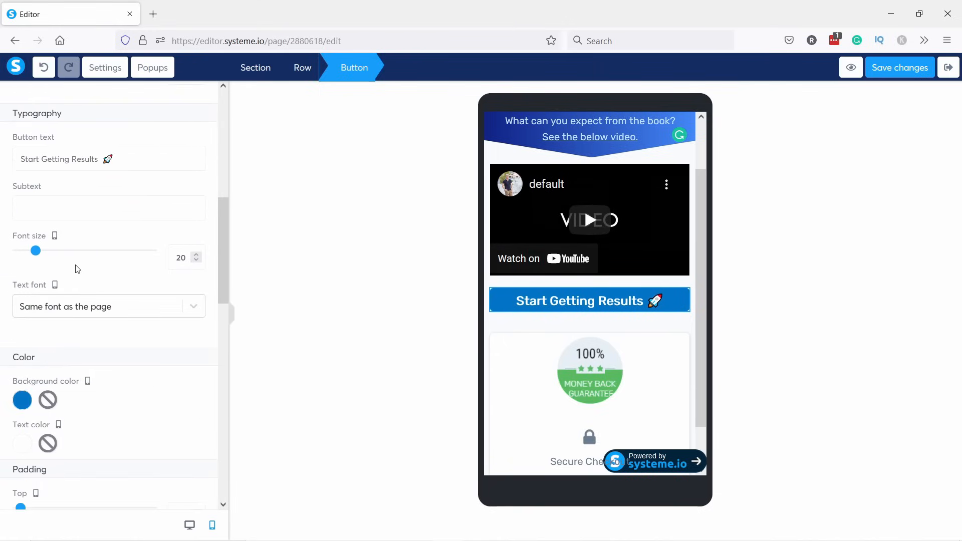
{"action": "scroll", "coordinate": [79, 269], "scroll_direction": "down", "scroll_amount": 3}
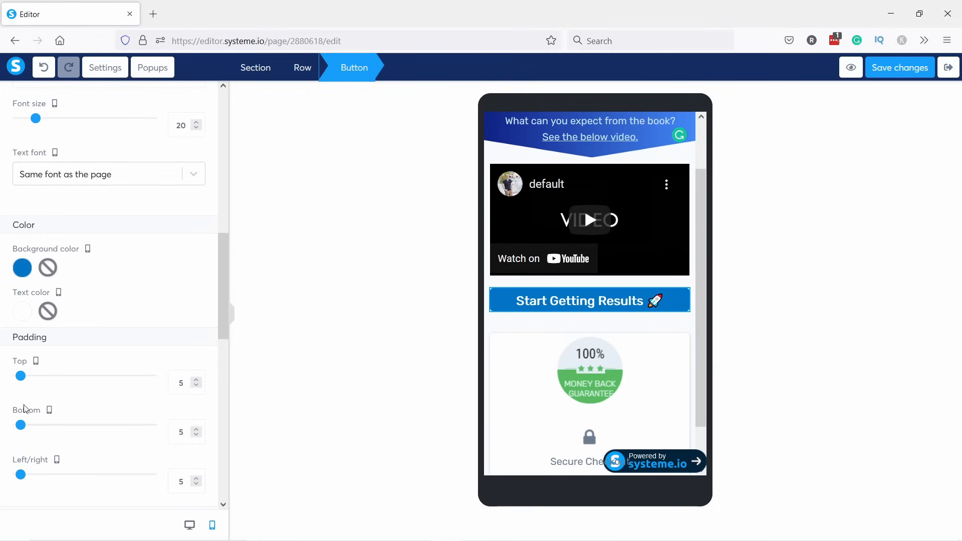
{"action": "left_click_drag", "start_coordinate": [21, 375], "coordinate": [24, 377]}
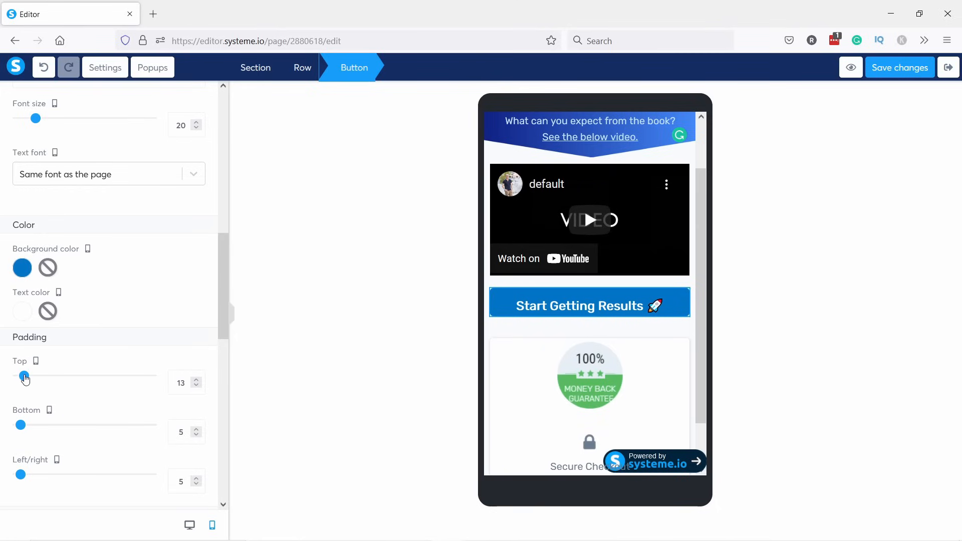
{"action": "type", "text": "12"}
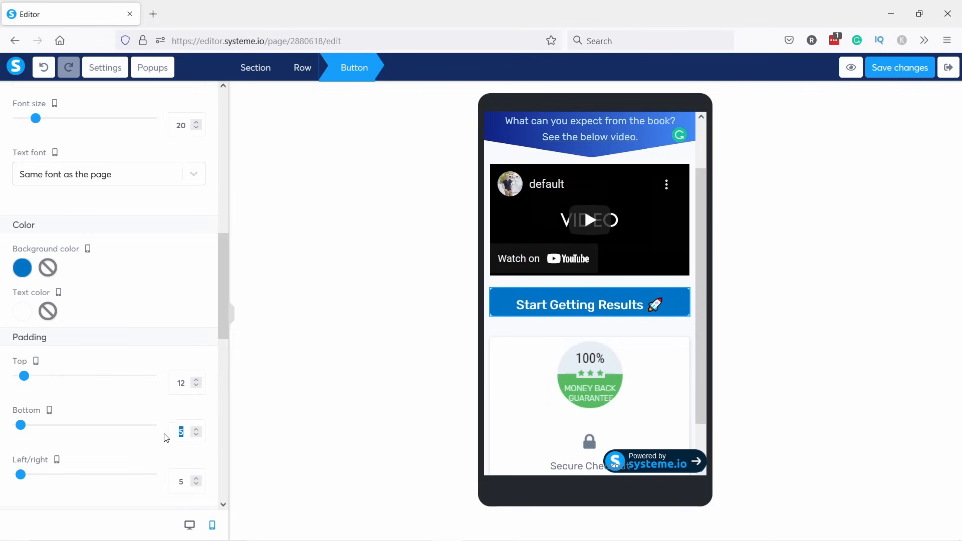
{"action": "type", "text": "12"}
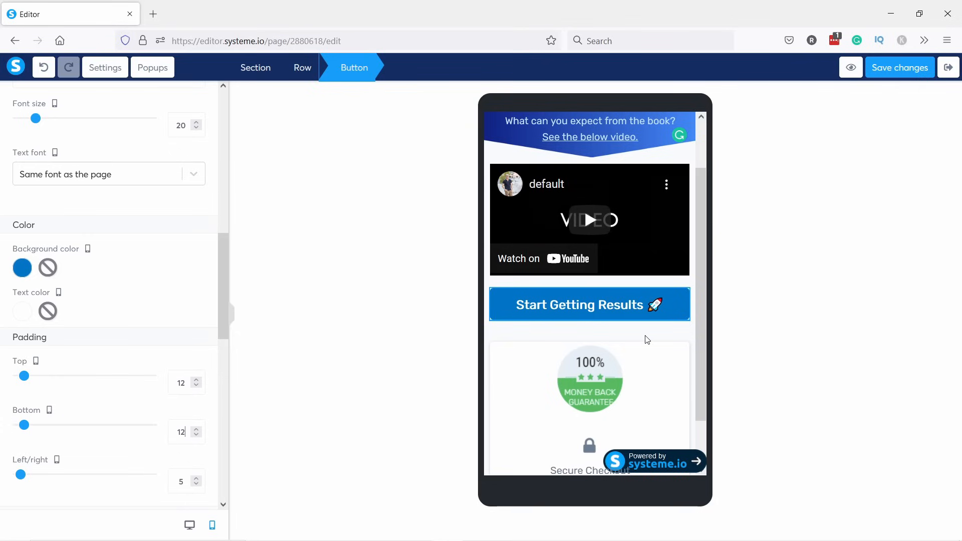
{"action": "left_click", "coordinate": [620, 342]}
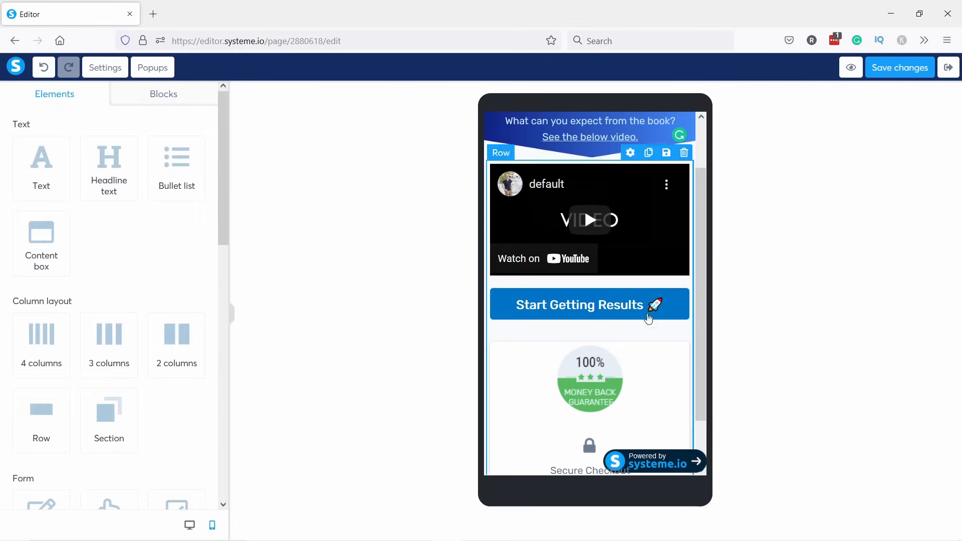
Scroll the mobile preview back to the top and save the sales page changes.
{"action": "scroll", "coordinate": [649, 287], "scroll_direction": "up", "scroll_amount": 2}
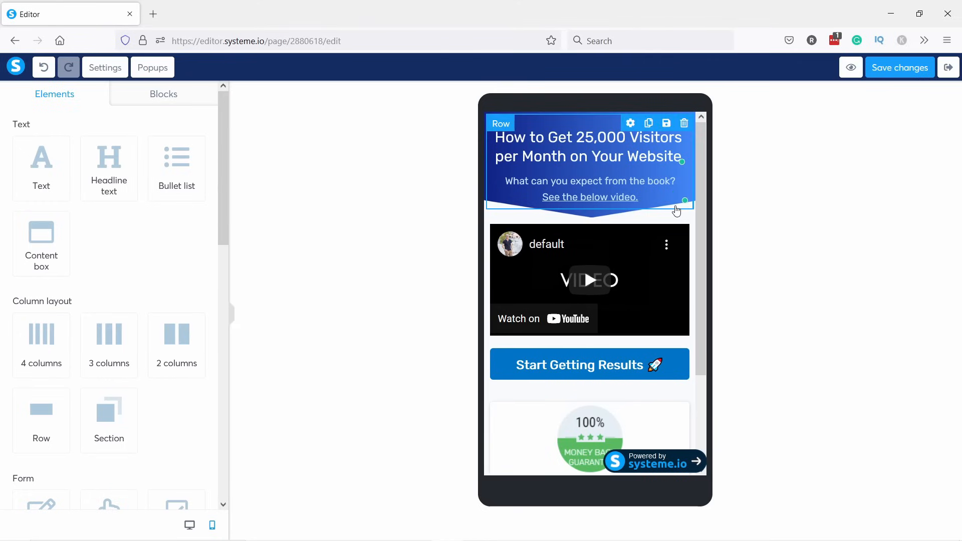
{"action": "scroll", "coordinate": [633, 210], "scroll_direction": "down", "scroll_amount": 3}
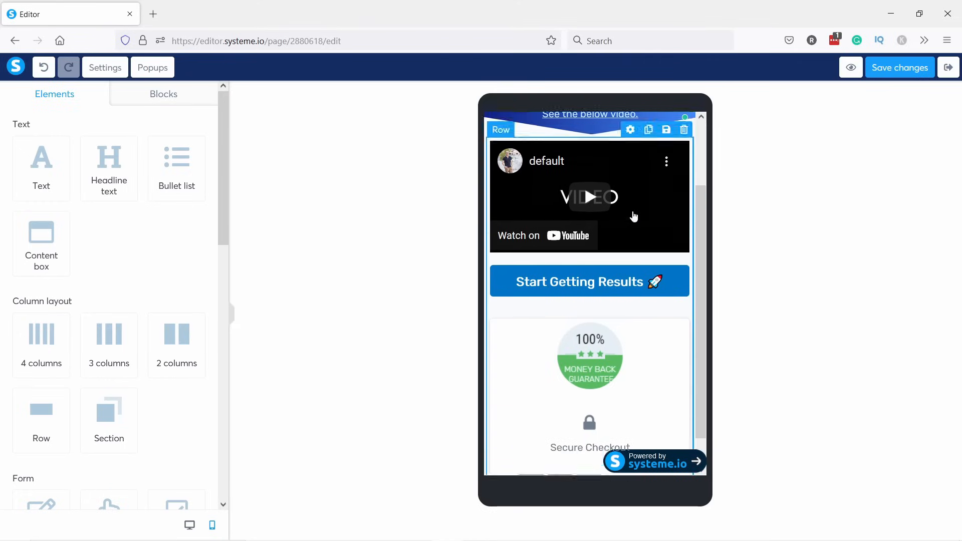
{"action": "scroll", "coordinate": [601, 268], "scroll_direction": "up", "scroll_amount": 2}
{"action": "scroll", "coordinate": [601, 268], "scroll_direction": "up", "scroll_amount": 1}
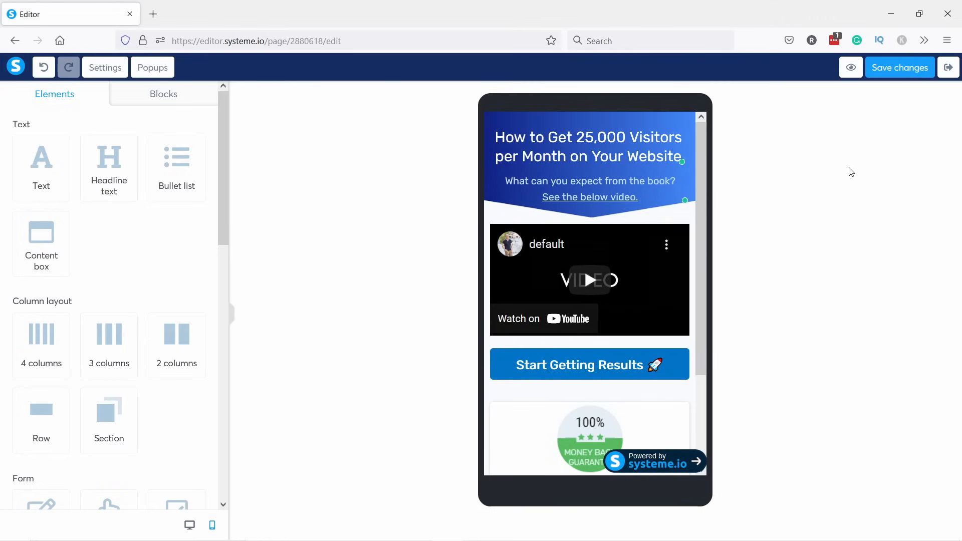
{"action": "left_click", "coordinate": [893, 68]}
Set the page's SEO title to the headline and paste the prepared SEO description.
{"action": "left_click", "coordinate": [105, 67]}
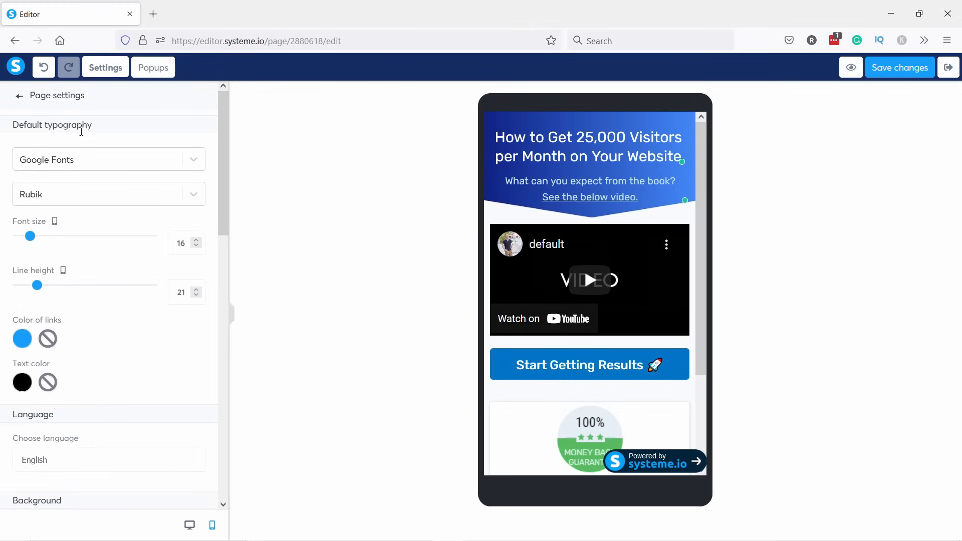
{"action": "scroll", "coordinate": [79, 140], "scroll_direction": "down", "scroll_amount": 5}
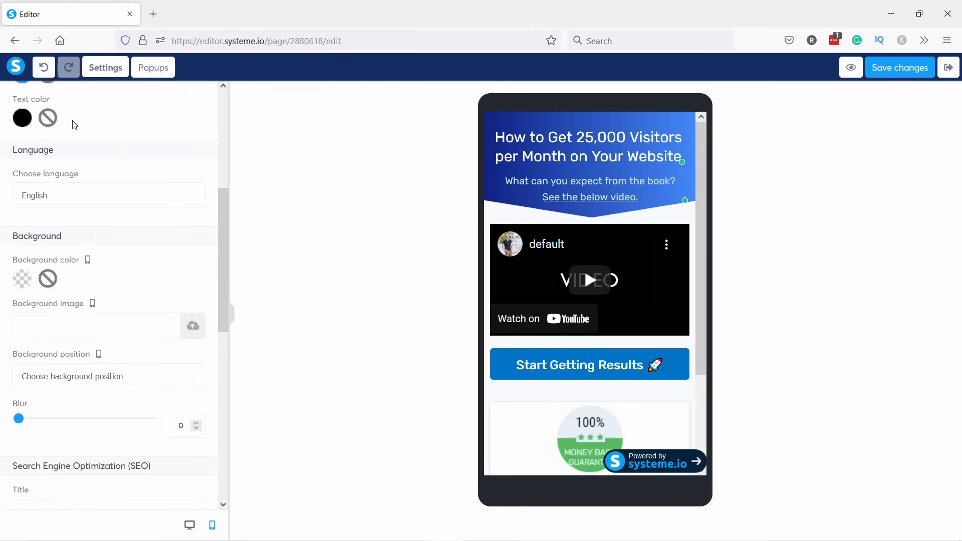
{"action": "scroll", "coordinate": [74, 142], "scroll_direction": "down", "scroll_amount": 3}
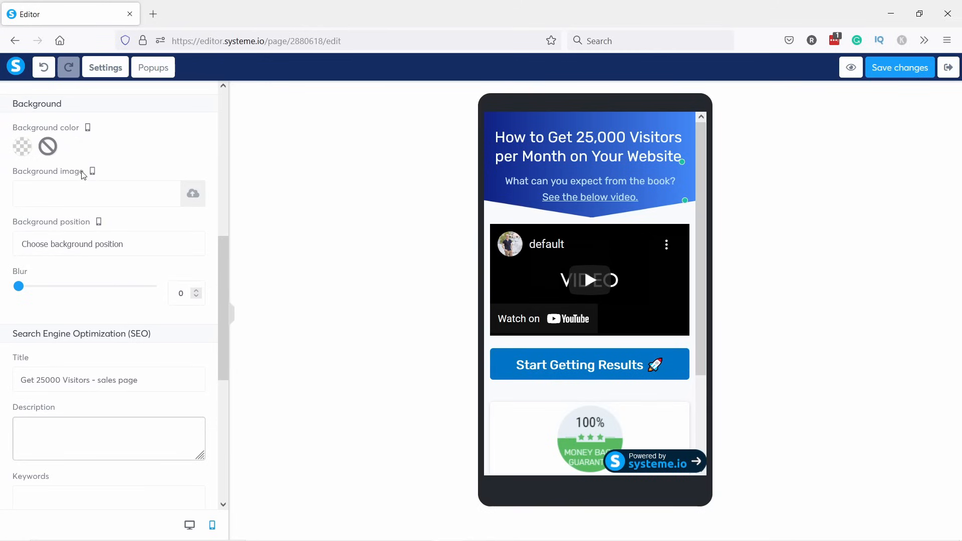
{"action": "scroll", "coordinate": [82, 172], "scroll_direction": "down", "scroll_amount": 3}
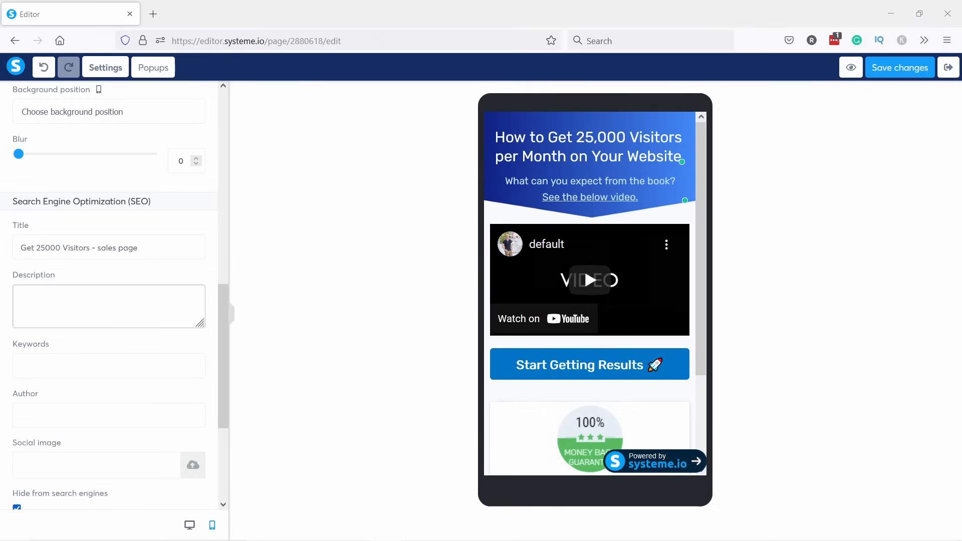
{"action": "left_click", "coordinate": [107, 236]}
{"action": "key", "text": "ctrl+a"}
{"action": "type", "text": "How to Get 25,000 Visitors per Month on Your Website."}
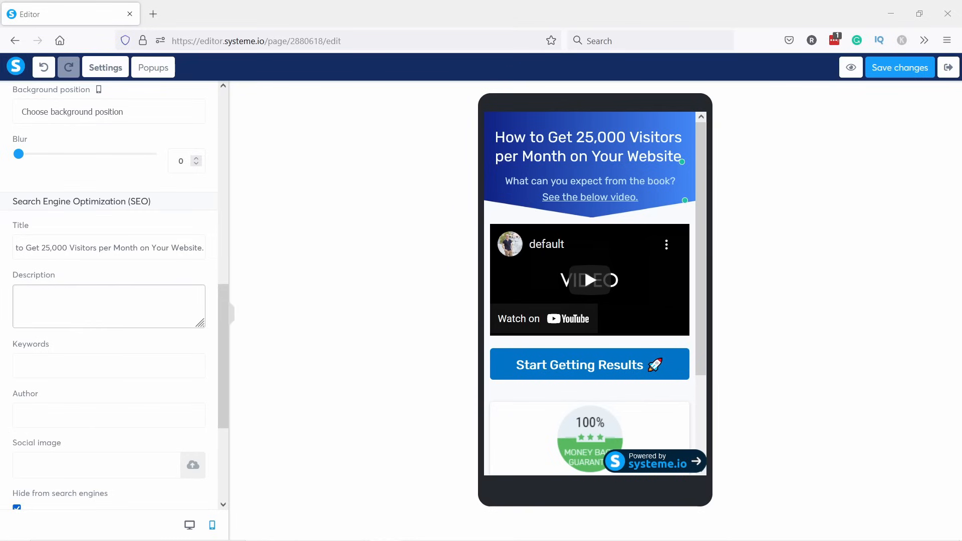
{"action": "left_click", "coordinate": [115, 314]}
{"action": "key", "text": "ctrl+v"}
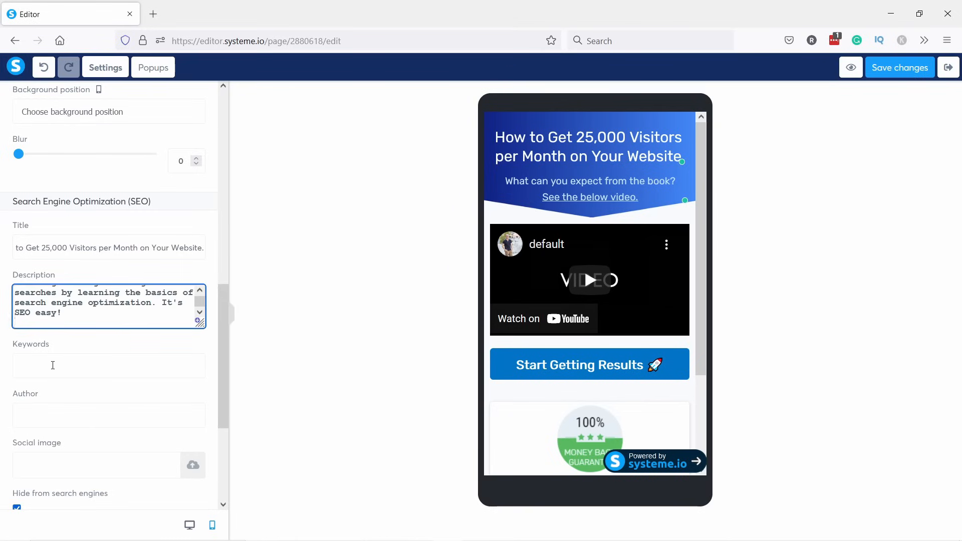
Enter SEO keywords 'Gw your website' and the author's name, then start uploading a social image.
{"action": "left_click", "coordinate": [54, 365]}
{"action": "type", "text": "Gw"}
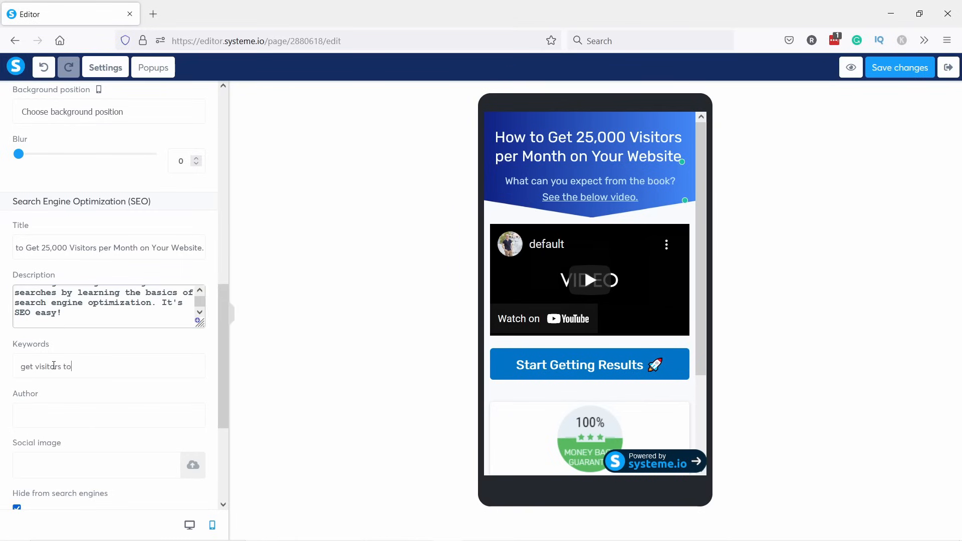
{"action": "type", "text": " your website"}
{"action": "left_click", "coordinate": [33, 406]}
{"action": "type", "text": "Robert"}
{"action": "scroll", "coordinate": [45, 401], "scroll_direction": "down", "scroll_amount": 1}
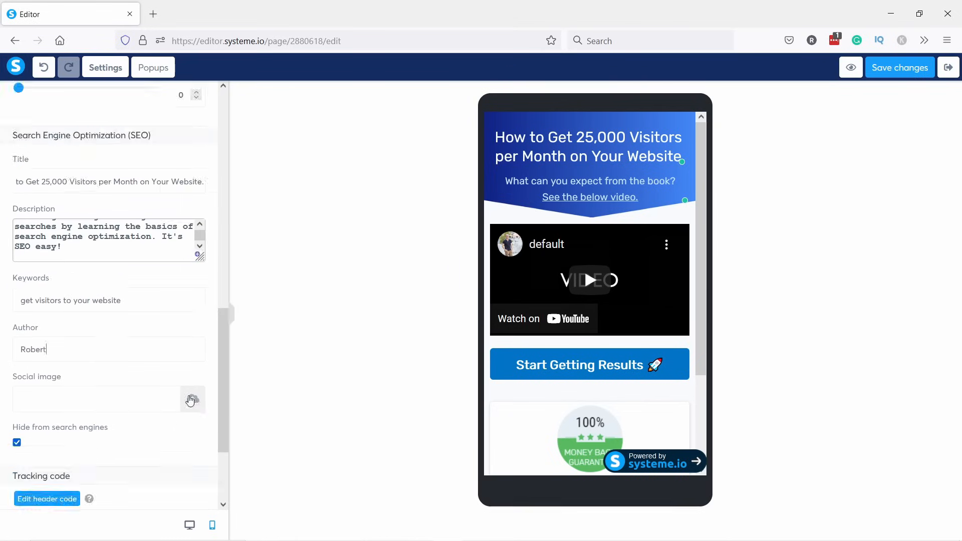
{"action": "left_click", "coordinate": [193, 399]}
{"action": "left_click", "coordinate": [480, 332]}
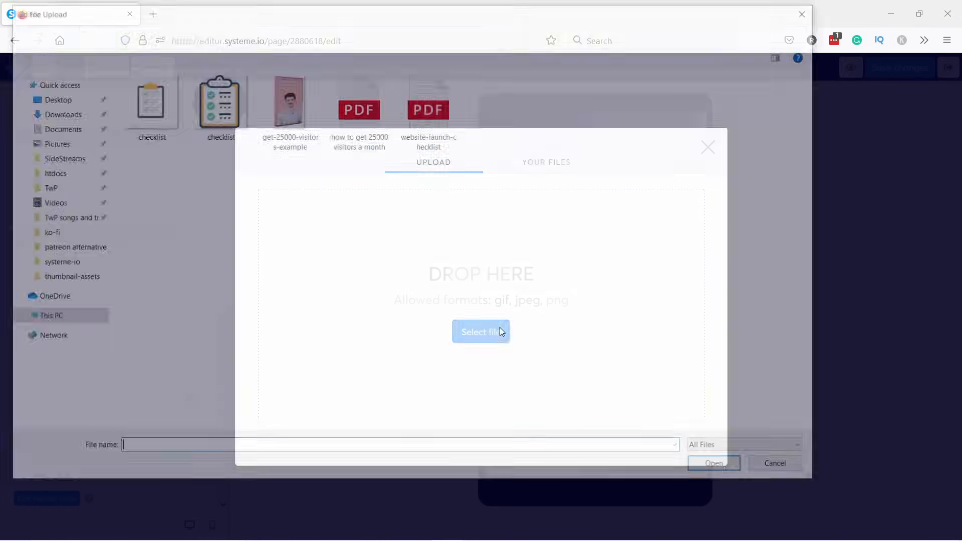
Upload get-25000-visitors-example.jpg and insert it as the page's social image.
{"action": "left_click", "coordinate": [287, 108]}
{"action": "left_click", "coordinate": [711, 469]}
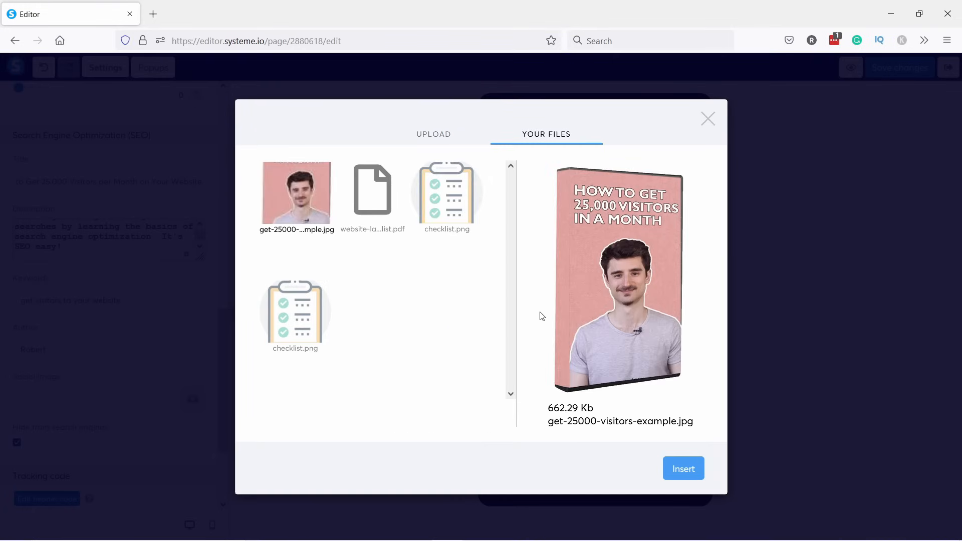
{"action": "left_click", "coordinate": [684, 469]}
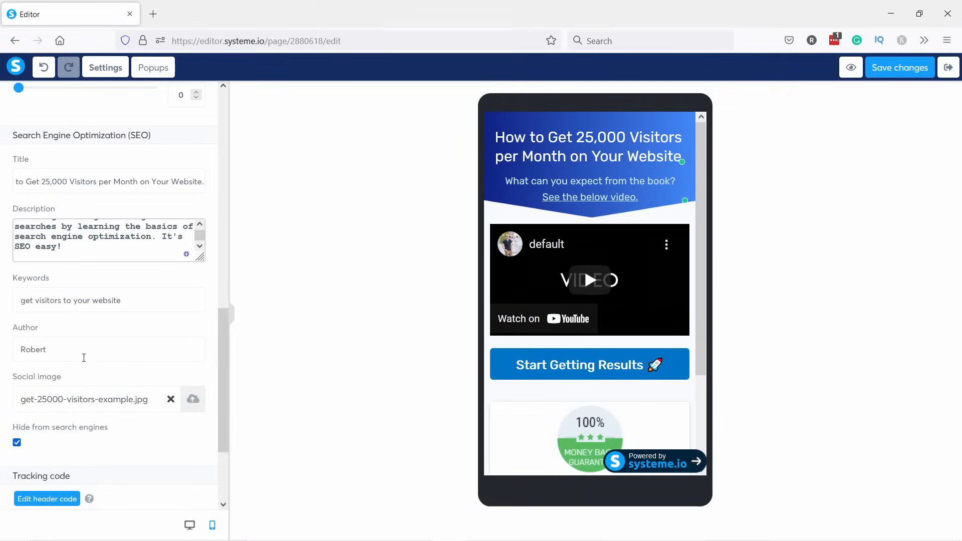
Turn off the affiliate badge and switch the editor to desktop view.
{"action": "scroll", "coordinate": [103, 436], "scroll_direction": "down", "scroll_amount": 3}
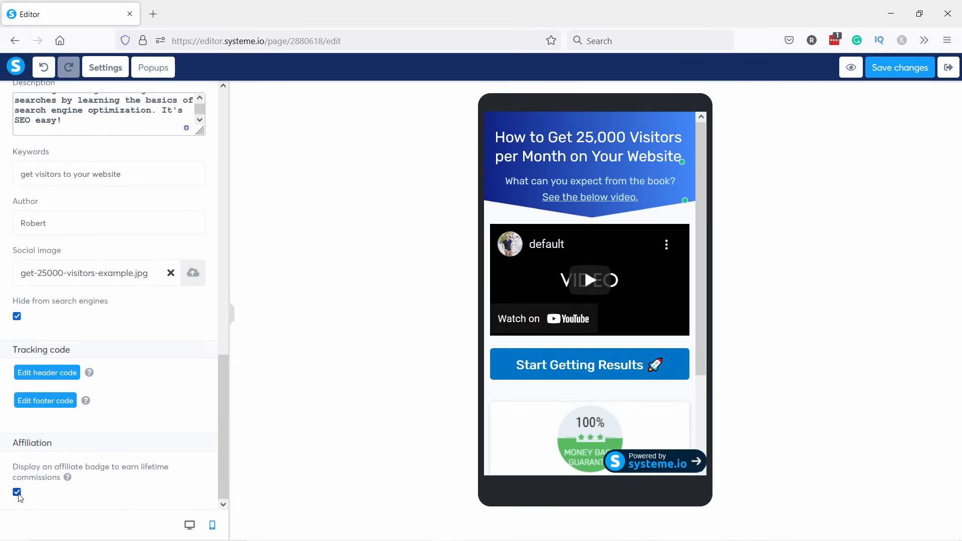
{"action": "left_click", "coordinate": [19, 496]}
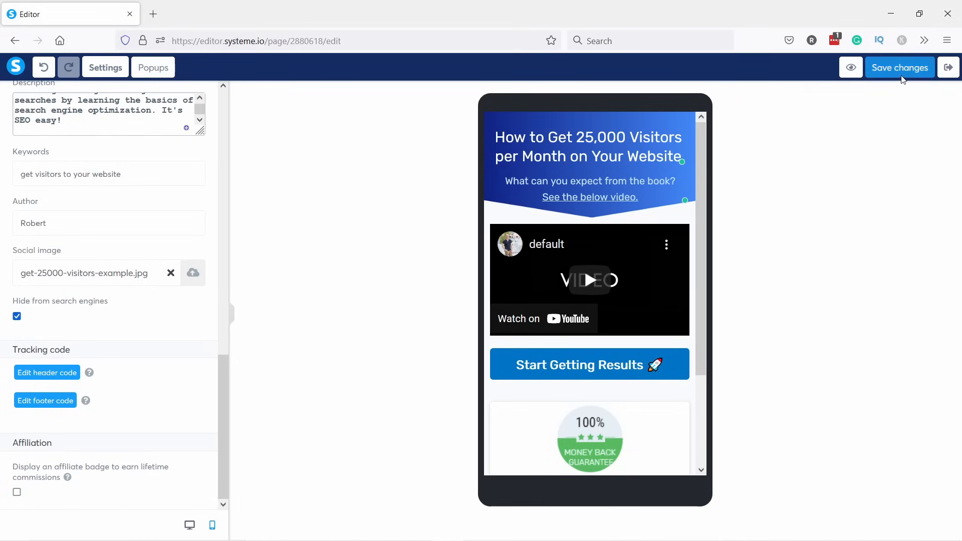
{"action": "left_click", "coordinate": [191, 525]}
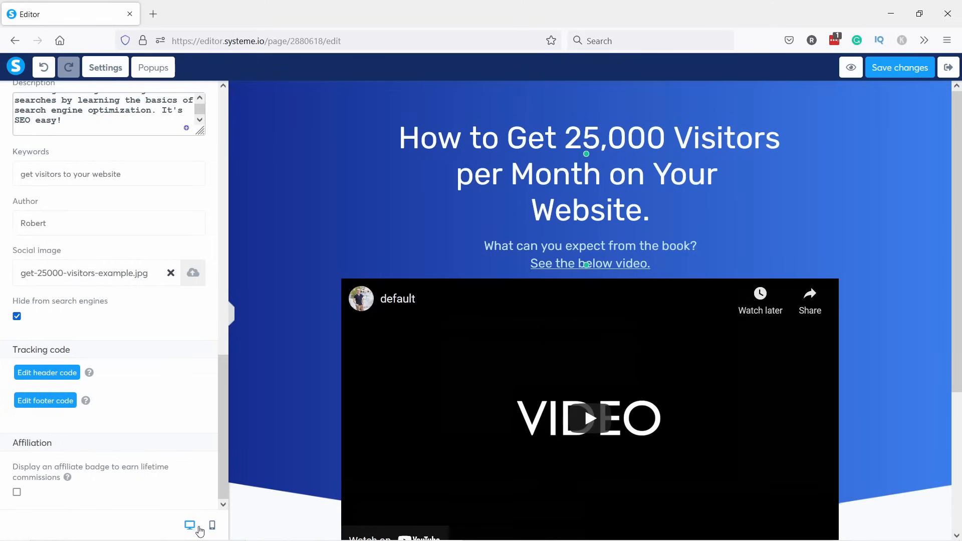
Give the Start Getting Results button a desktop top margin of 20, then leave the page editor.
{"action": "left_click", "coordinate": [231, 315]}
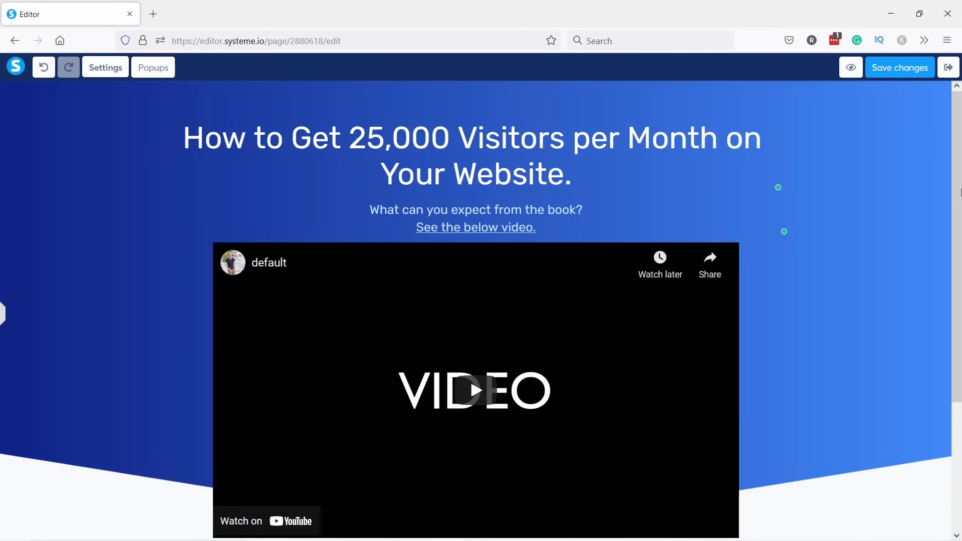
{"action": "left_click", "coordinate": [900, 428]}
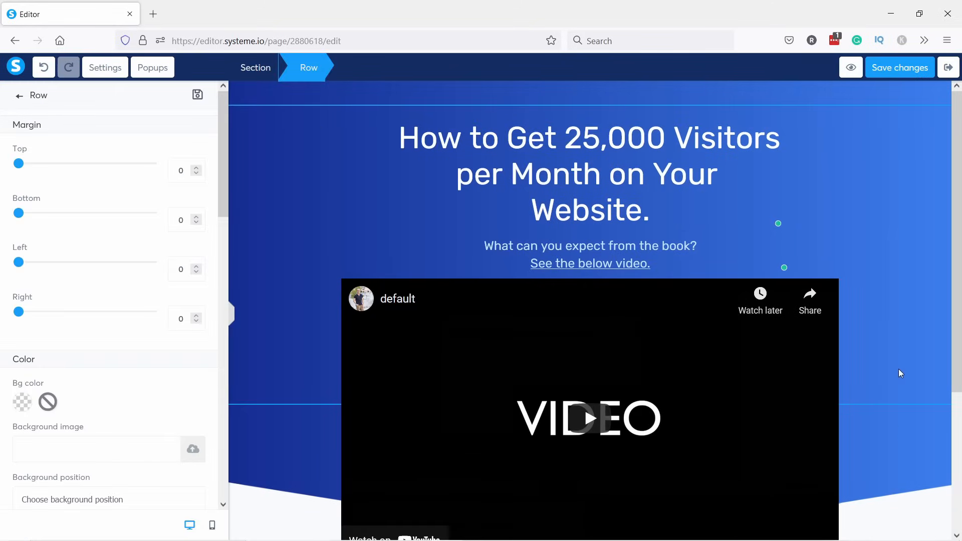
{"action": "left_click", "coordinate": [232, 314]}
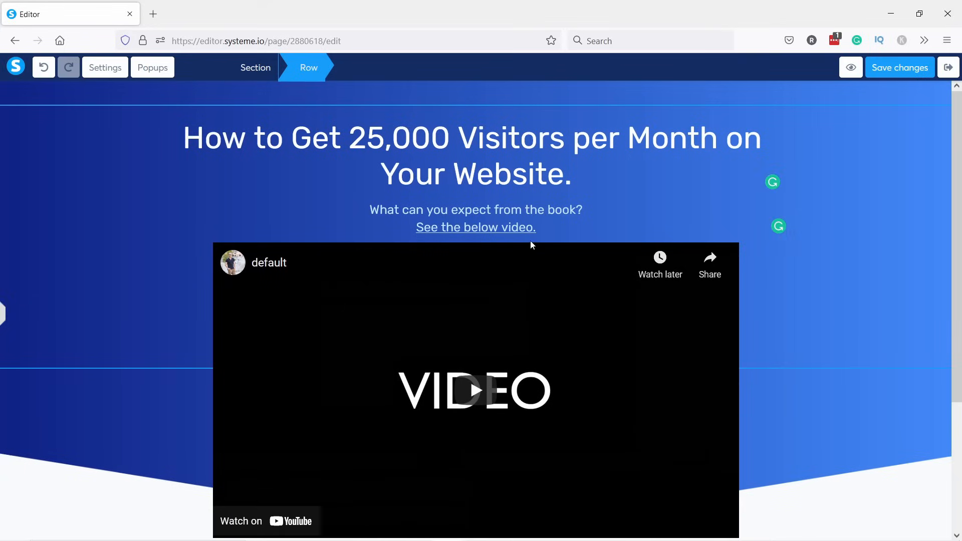
{"action": "left_click_drag", "start_coordinate": [961, 192], "coordinate": [961, 361]}
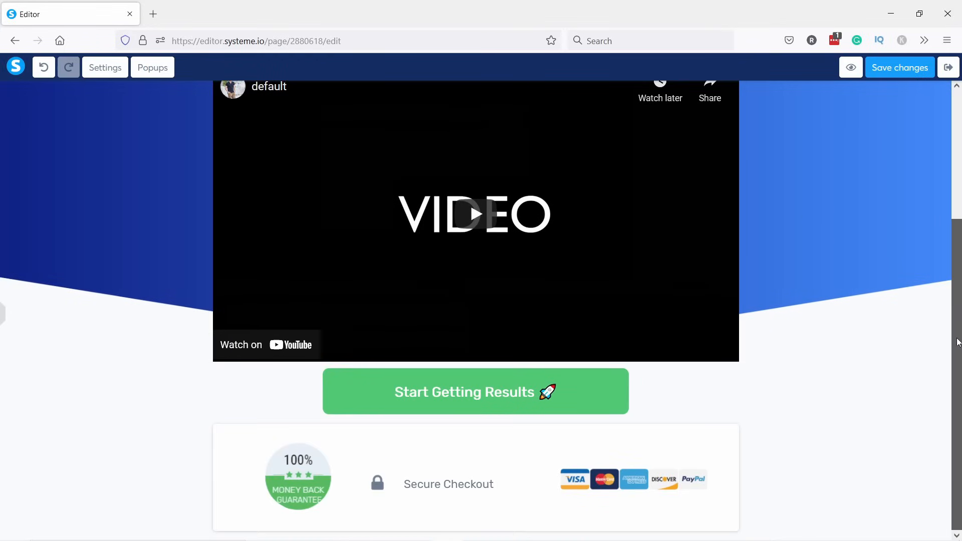
{"action": "left_click", "coordinate": [456, 393]}
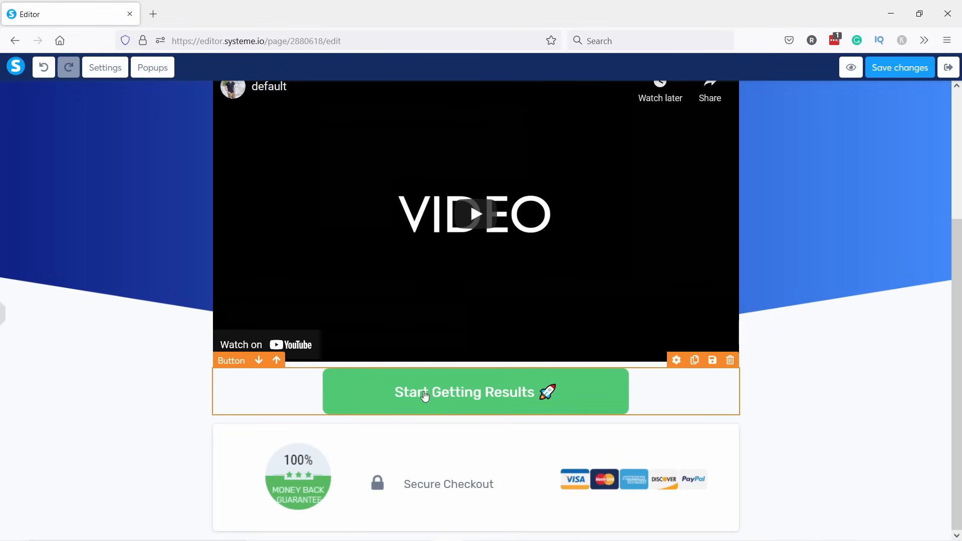
{"action": "left_click", "coordinate": [456, 393]}
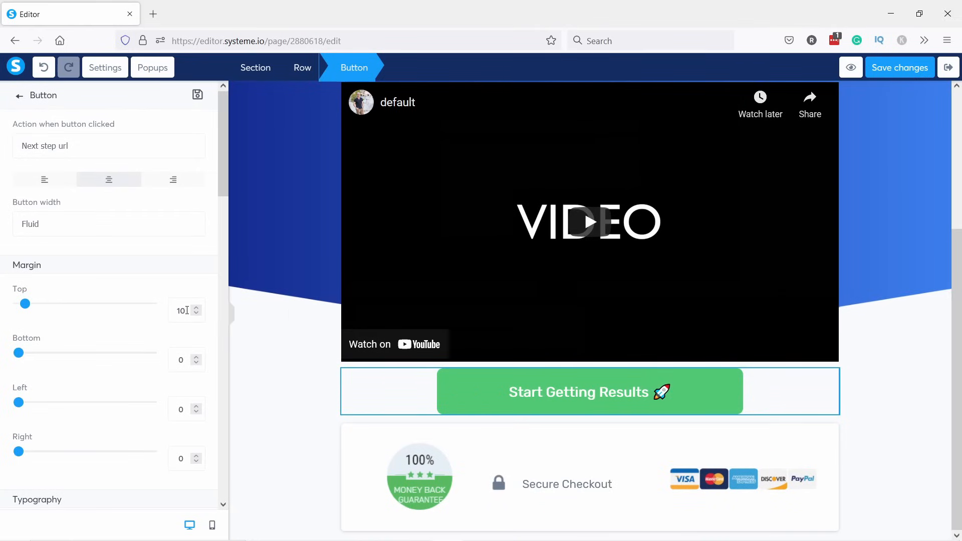
{"action": "type", "text": "20"}
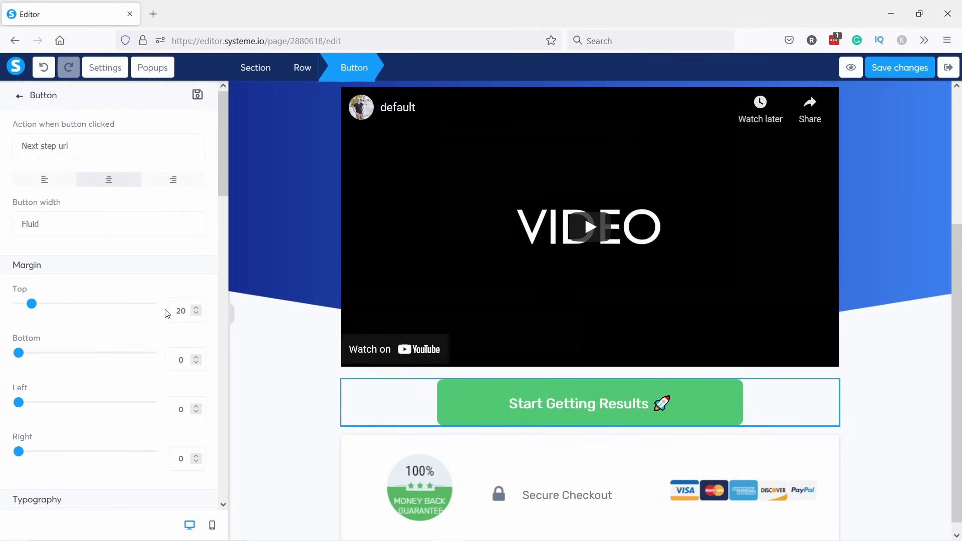
{"action": "type", "text": "20"}
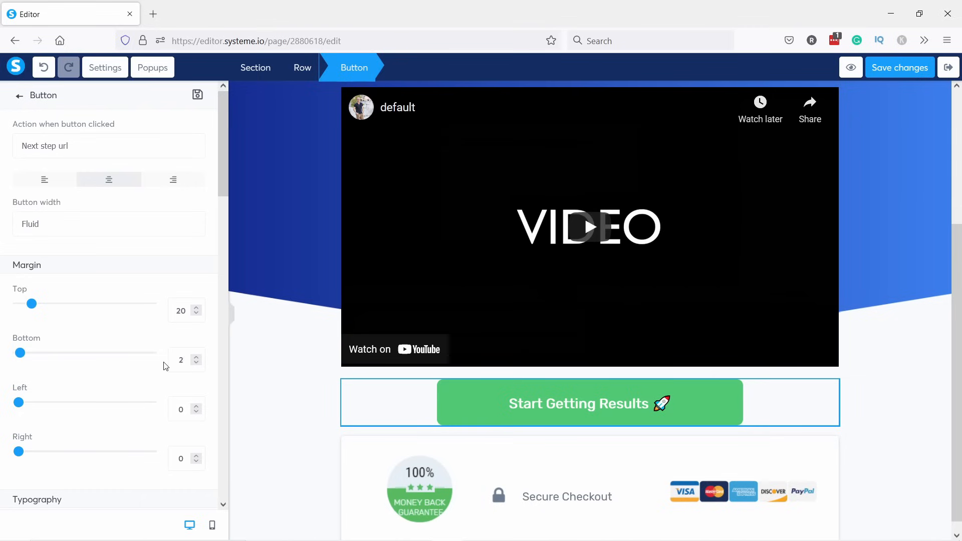
{"action": "left_click", "coordinate": [284, 395]}
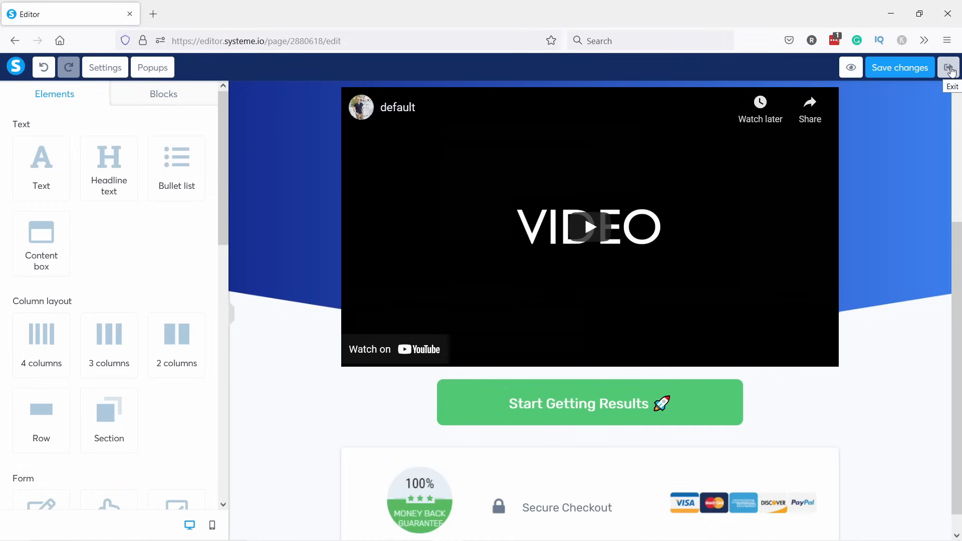
{"action": "left_click", "coordinate": [949, 69]}
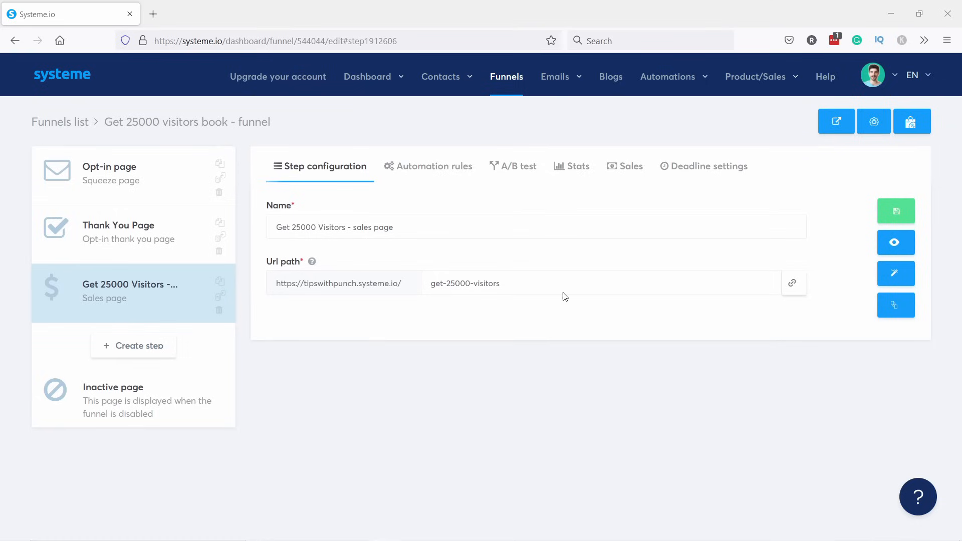
Go to Profile settings > Payment gateways and choose Connect with Stripe.
{"action": "left_click", "coordinate": [894, 86]}
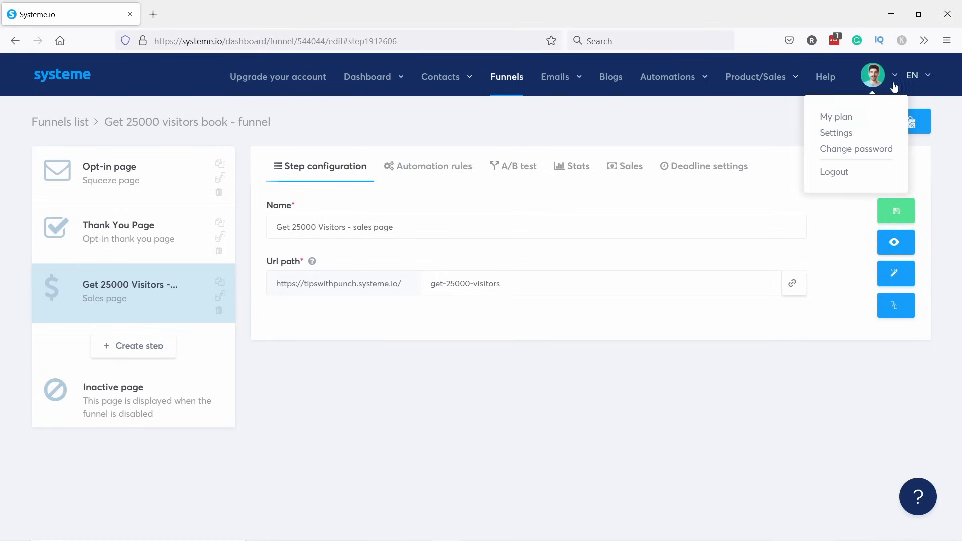
{"action": "left_click", "coordinate": [834, 133]}
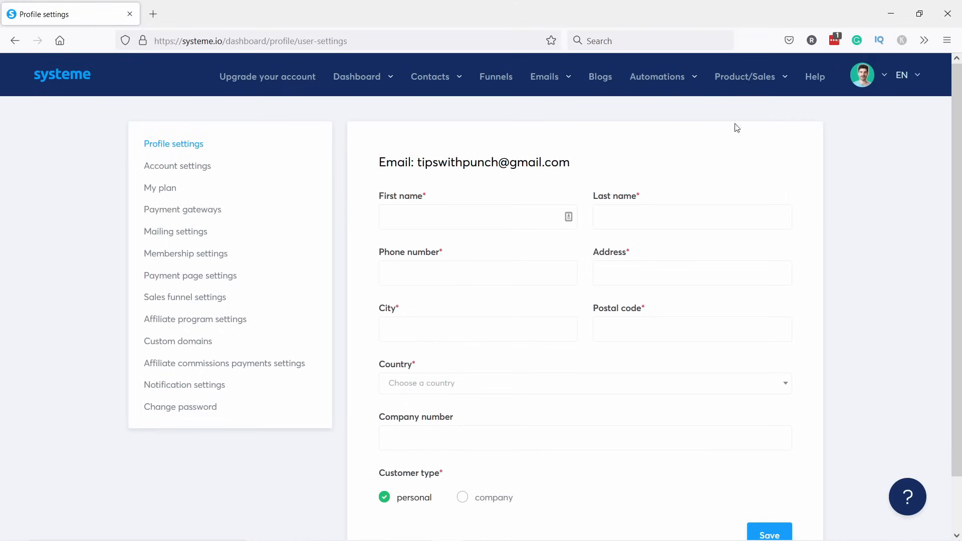
{"action": "left_click", "coordinate": [195, 216]}
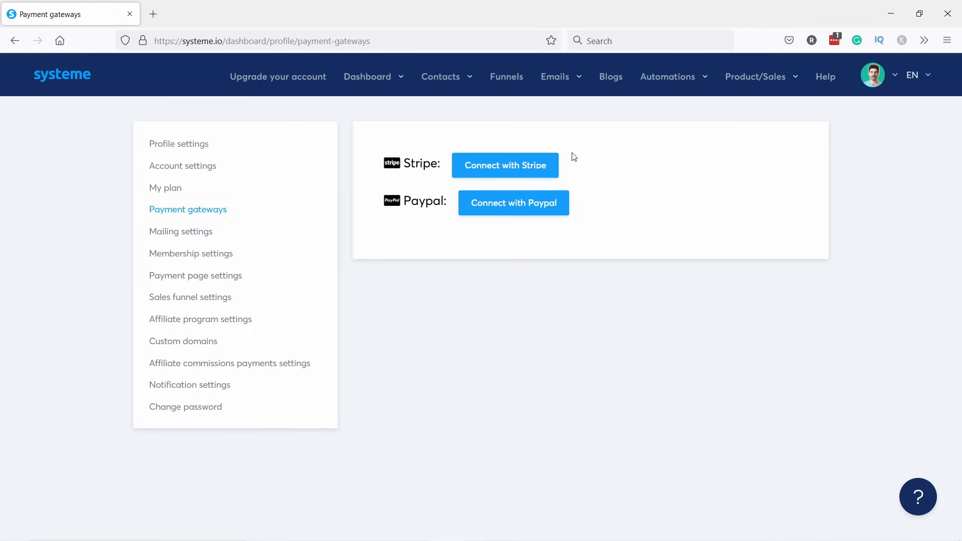
{"action": "left_click", "coordinate": [510, 168]}
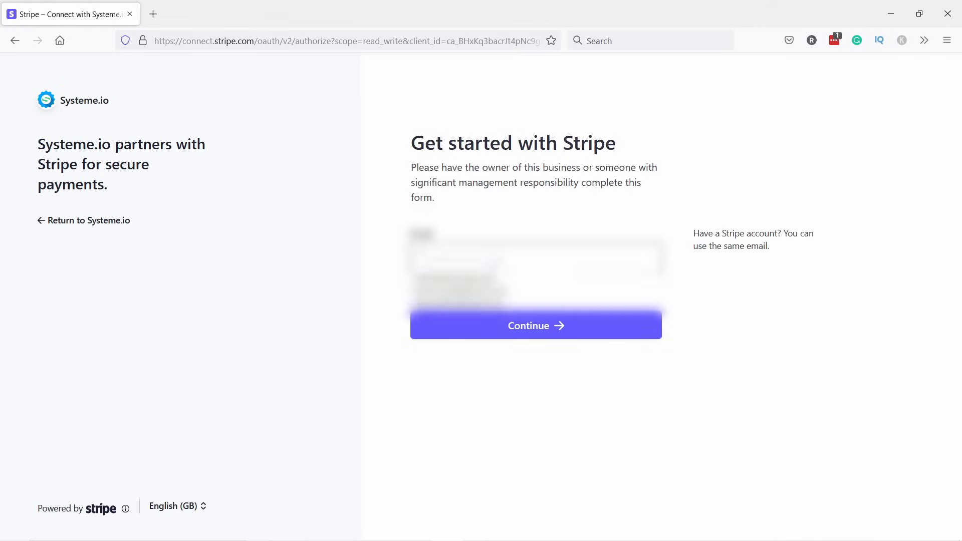
Log in to Stripe with the account e-mail and password and connect the existing account to Systeme.io.
{"action": "left_click", "coordinate": [446, 286]}
{"action": "left_click", "coordinate": [535, 308]}
{"action": "left_click", "coordinate": [535, 323]}
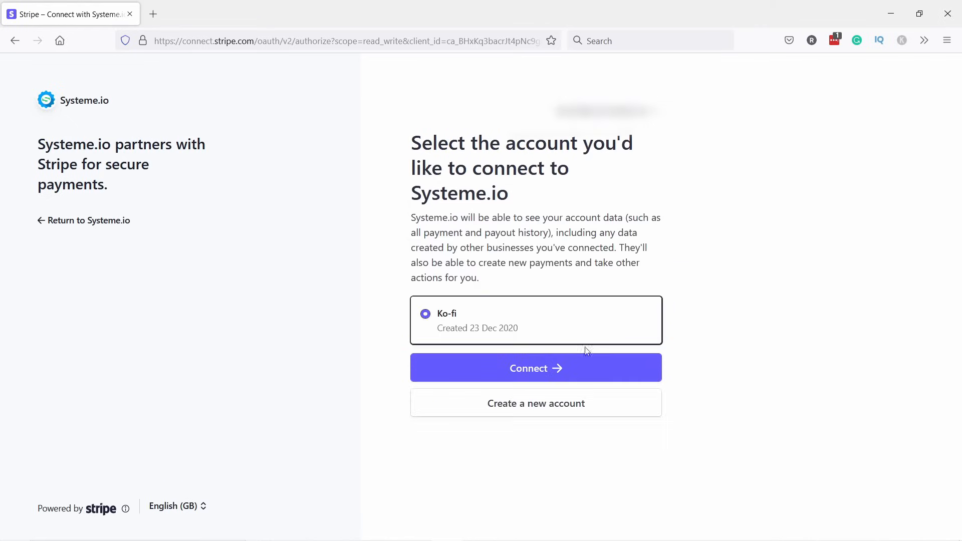
{"action": "left_click", "coordinate": [566, 370]}
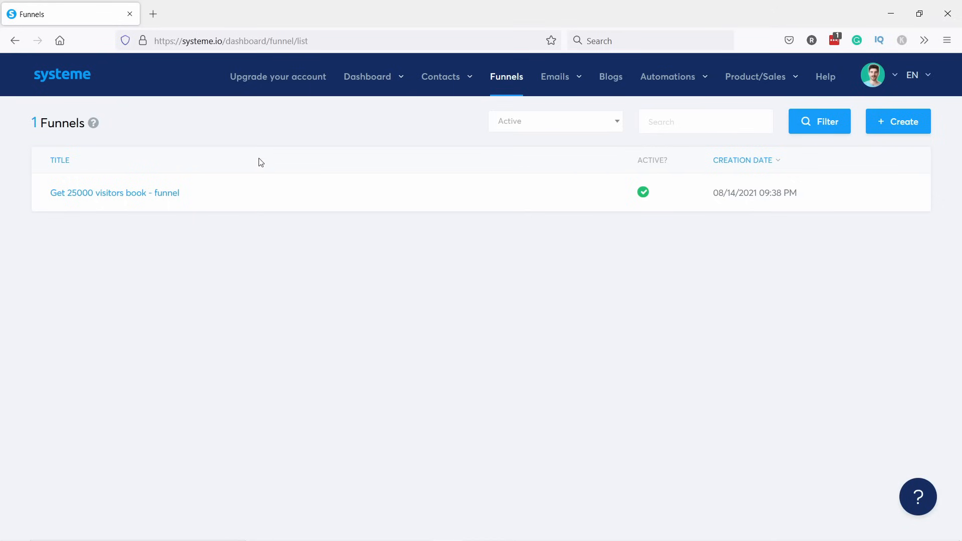
{"action": "left_click", "coordinate": [131, 194]}
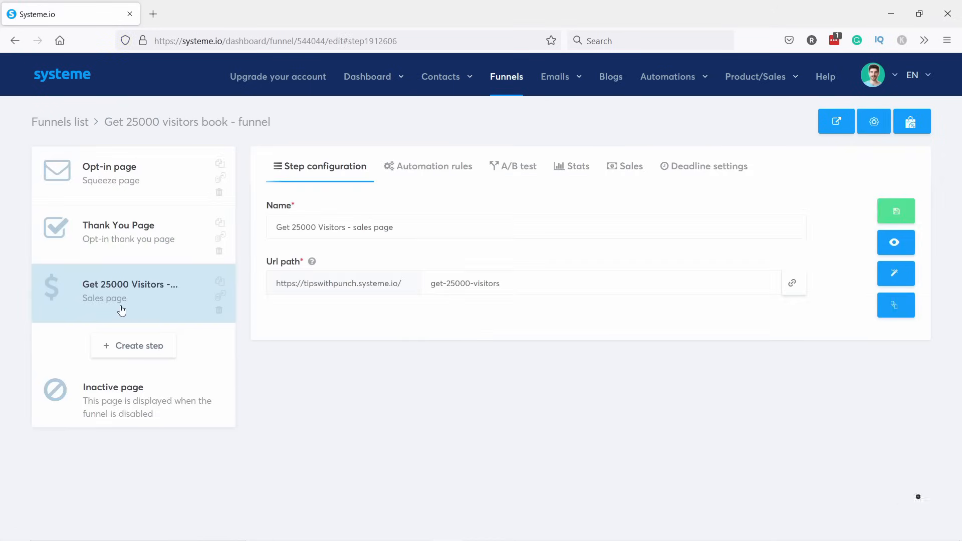
Create a new funnel step named 'Checkout' with type Order form.
{"action": "left_click", "coordinate": [125, 351]}
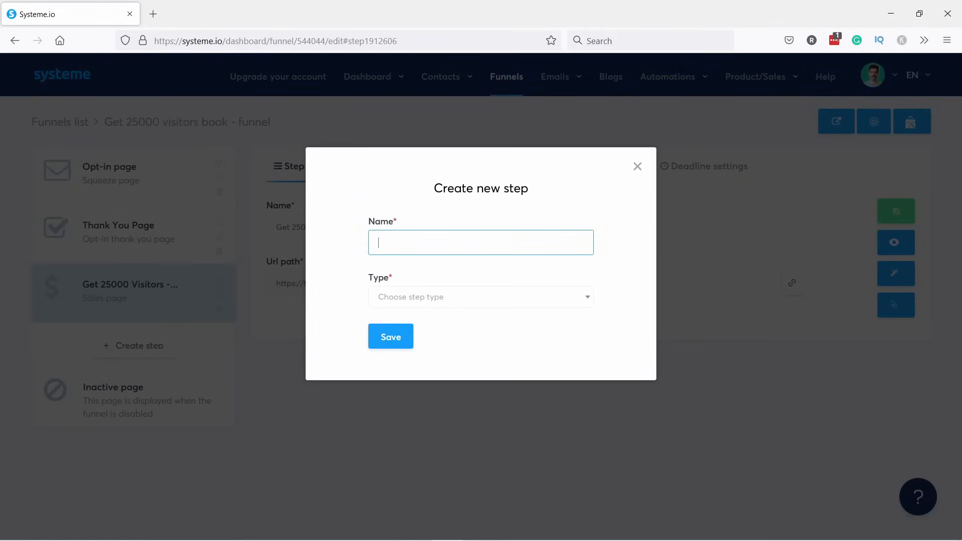
{"action": "key", "text": "alt+Tab"}
{"action": "type", "text": "Checkout"}
{"action": "left_click", "coordinate": [385, 304]}
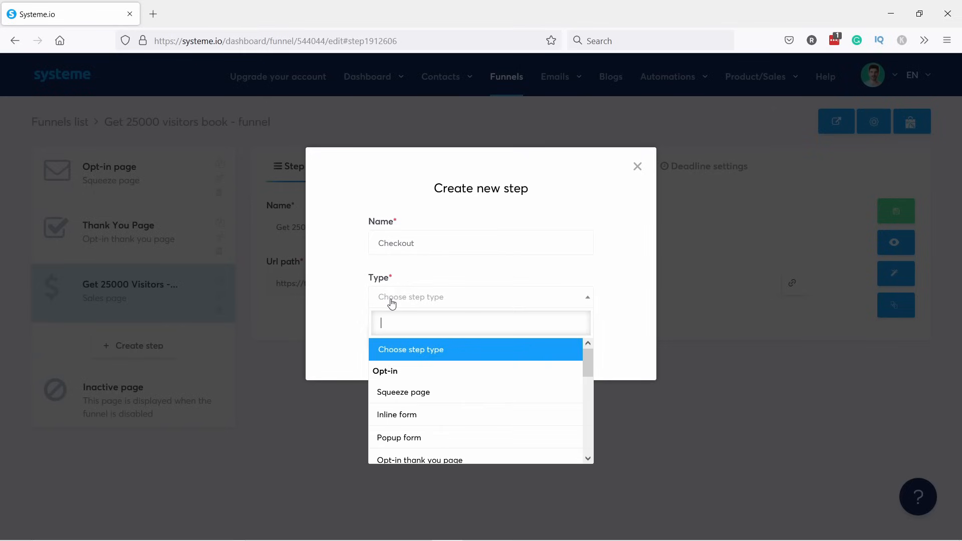
{"action": "scroll", "coordinate": [423, 413], "scroll_direction": "down", "scroll_amount": 2}
{"action": "scroll", "coordinate": [421, 414], "scroll_direction": "down", "scroll_amount": 3}
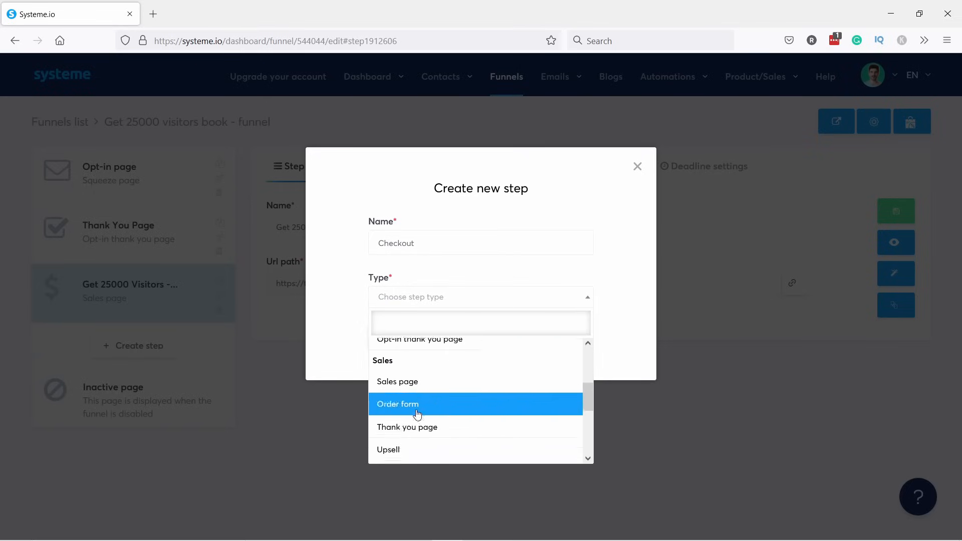
{"action": "left_click", "coordinate": [403, 396]}
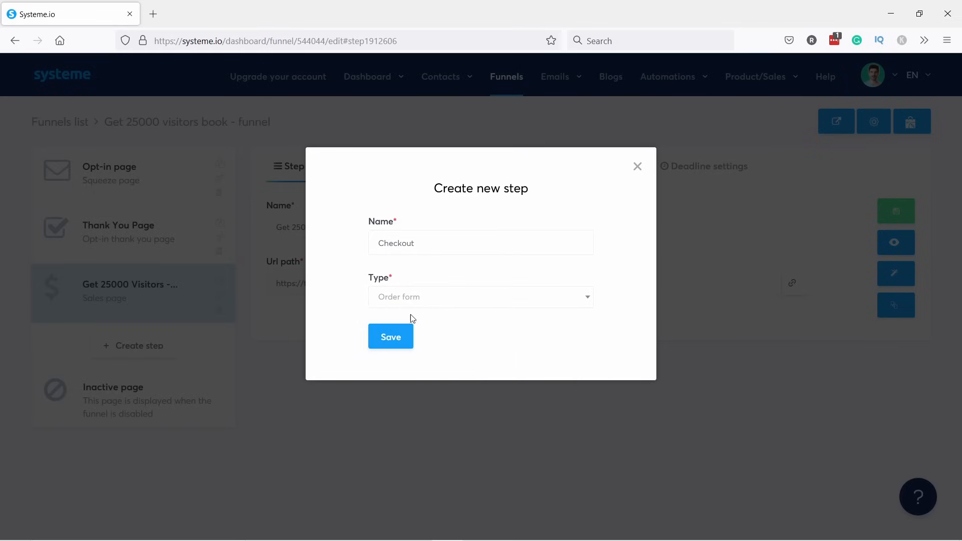
{"action": "left_click", "coordinate": [399, 341]}
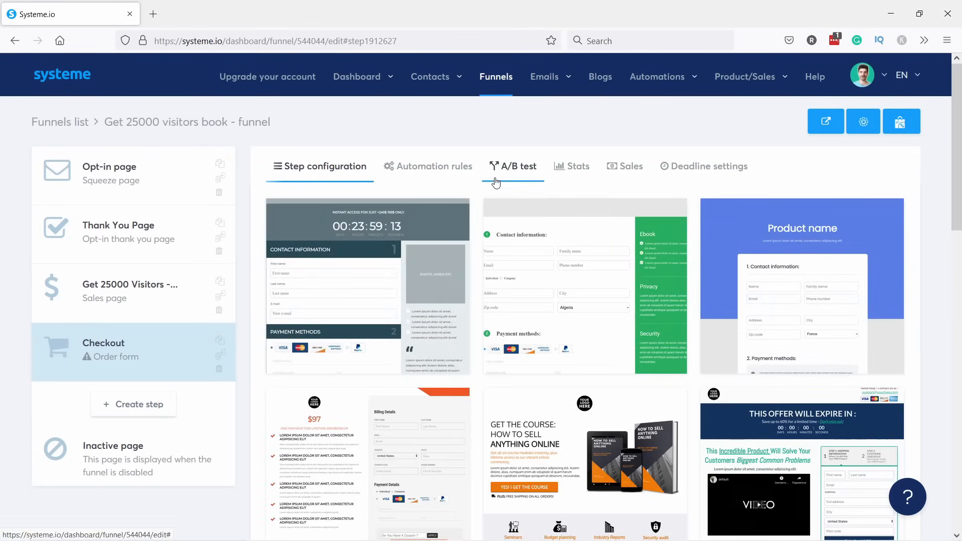
Apply the first order-form template and change the url path to get-visitors-checkout.
{"action": "mouse_move", "coordinate": [337, 207]}
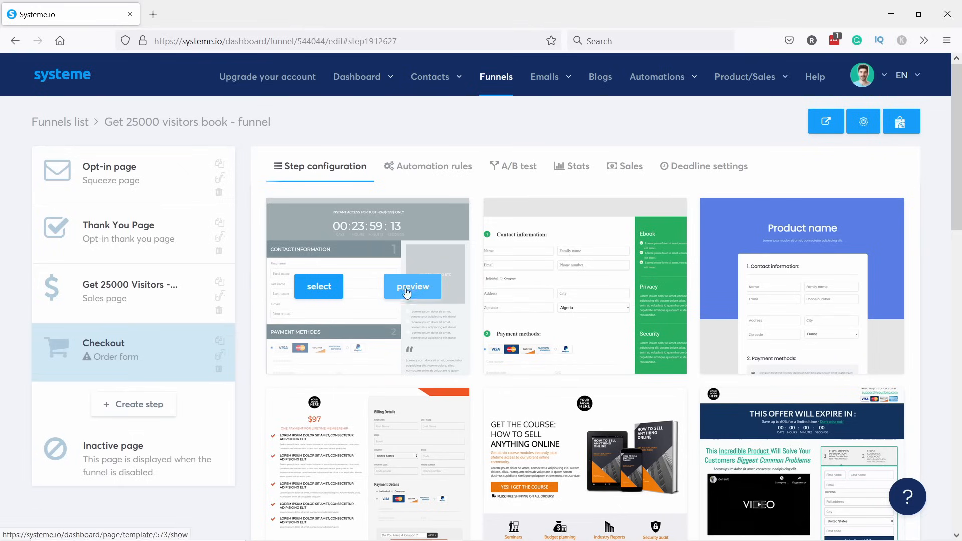
{"action": "left_click", "coordinate": [318, 288]}
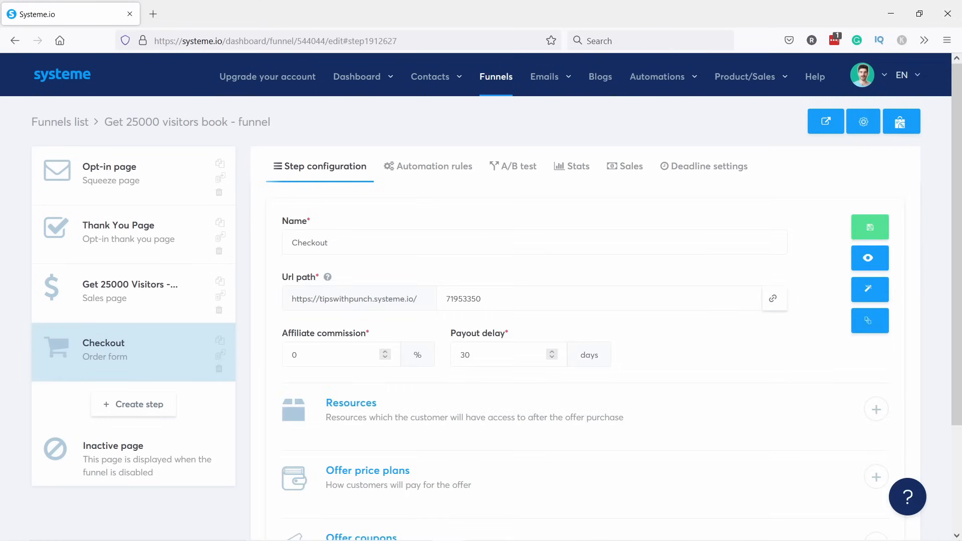
{"action": "left_click_drag", "start_coordinate": [485, 299], "coordinate": [426, 296]}
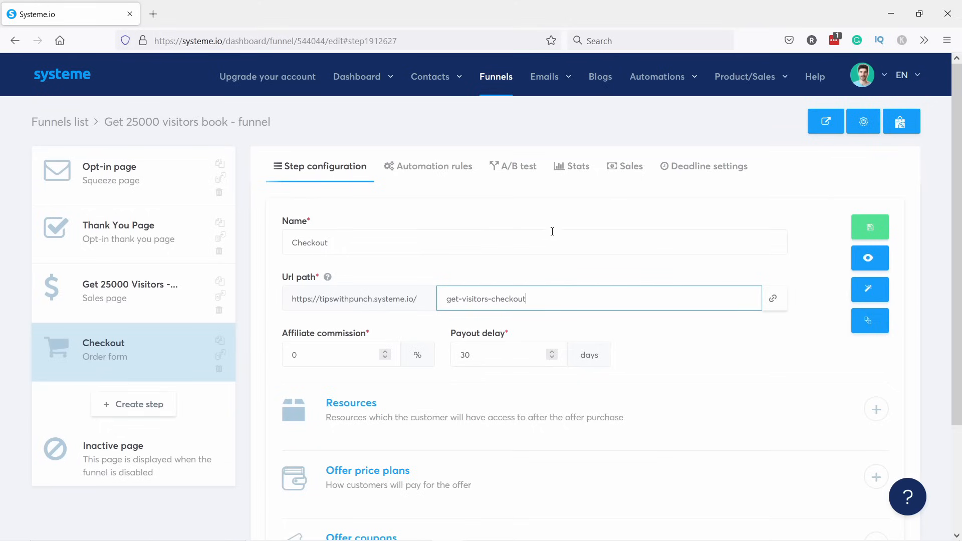
{"action": "left_click", "coordinate": [612, 275]}
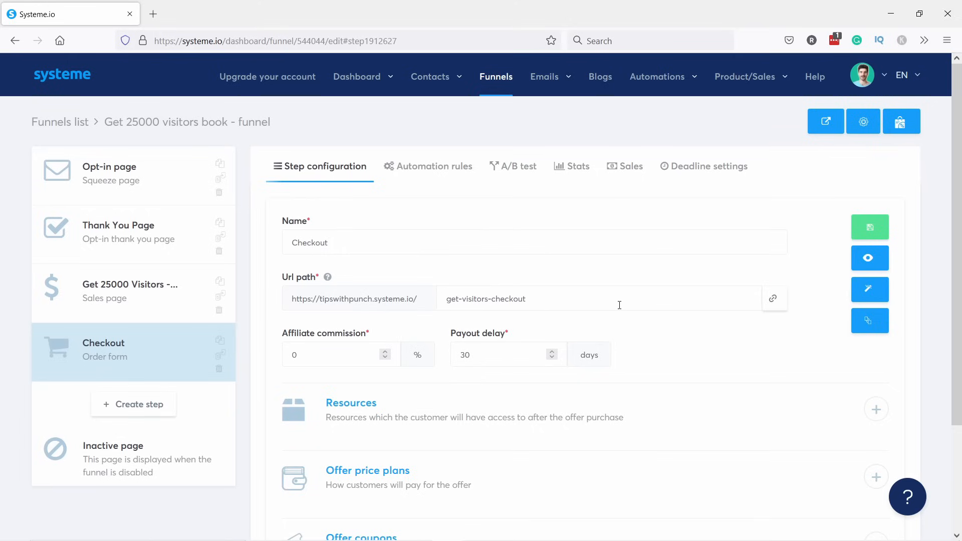
{"action": "scroll", "coordinate": [437, 253], "scroll_direction": "down", "scroll_amount": 3}
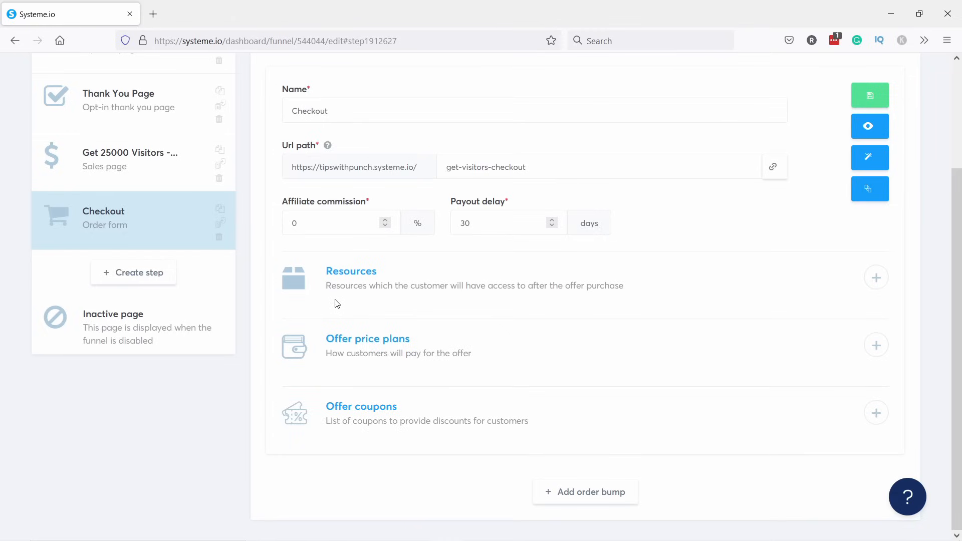
{"action": "left_click", "coordinate": [875, 277]}
{"action": "left_click", "coordinate": [458, 333]}
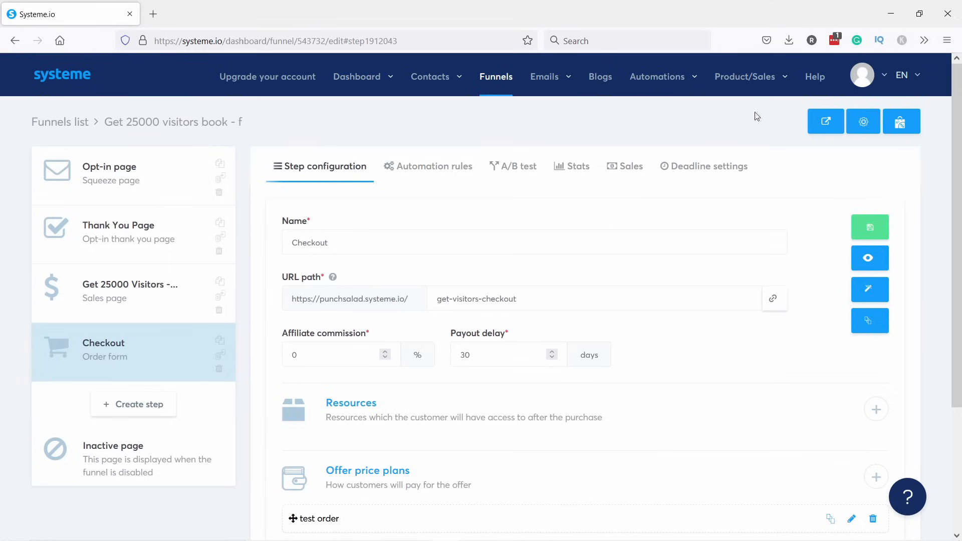
{"action": "mouse_move", "coordinate": [751, 80]}
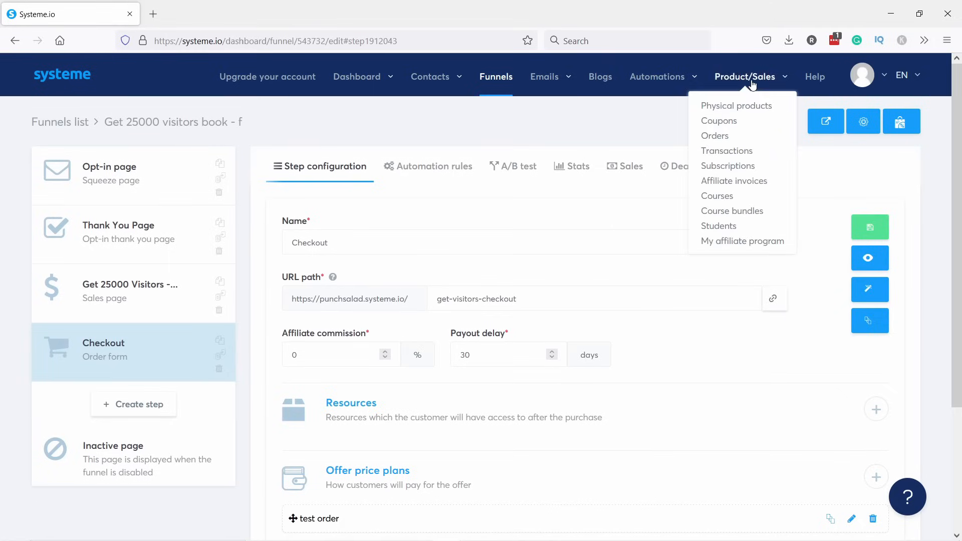
{"action": "left_click", "coordinate": [720, 198]}
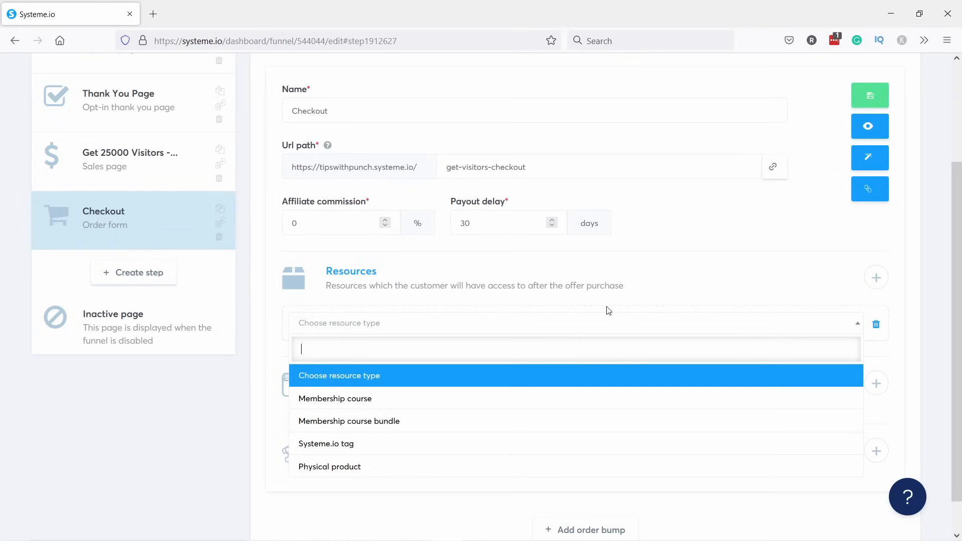
{"action": "left_click", "coordinate": [617, 304]}
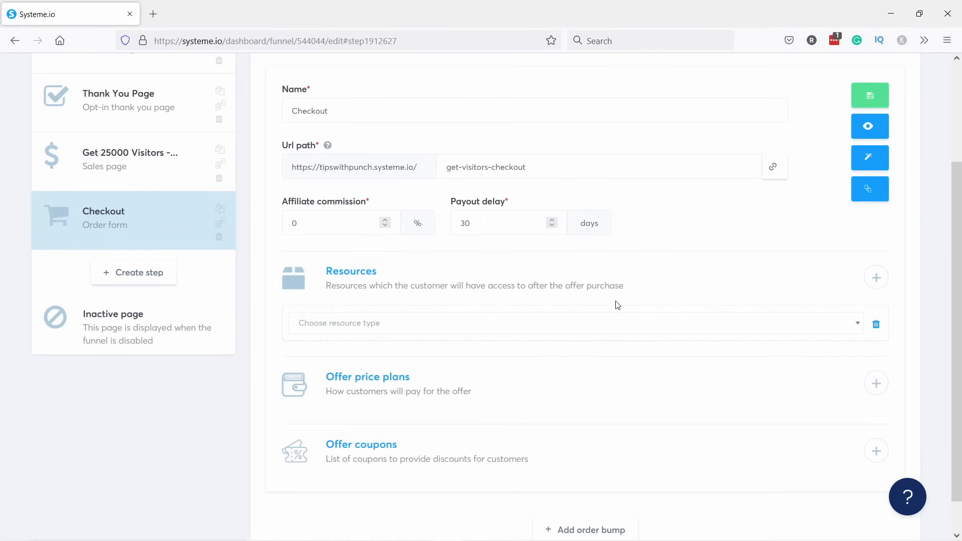
{"action": "left_click", "coordinate": [877, 324]}
{"action": "left_click", "coordinate": [454, 335]}
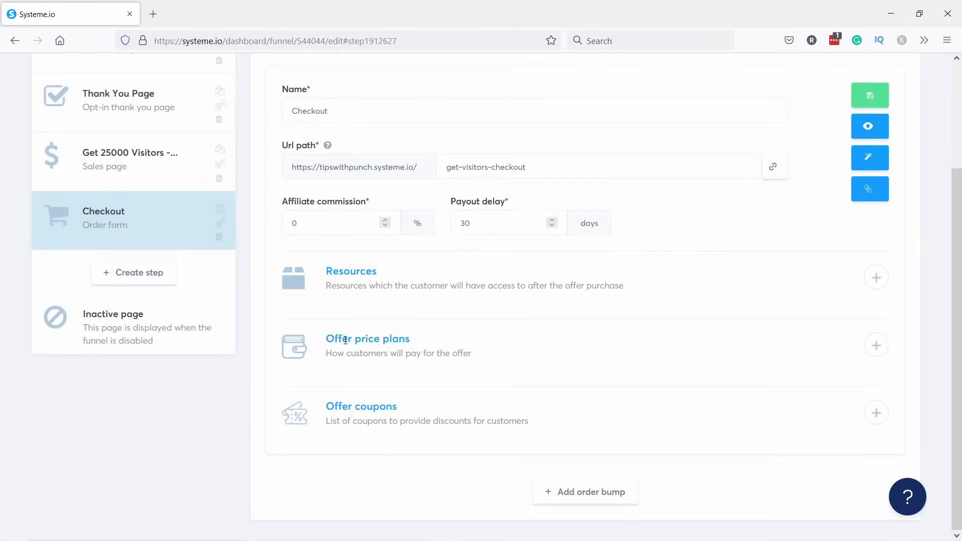
{"action": "left_click", "coordinate": [875, 346]}
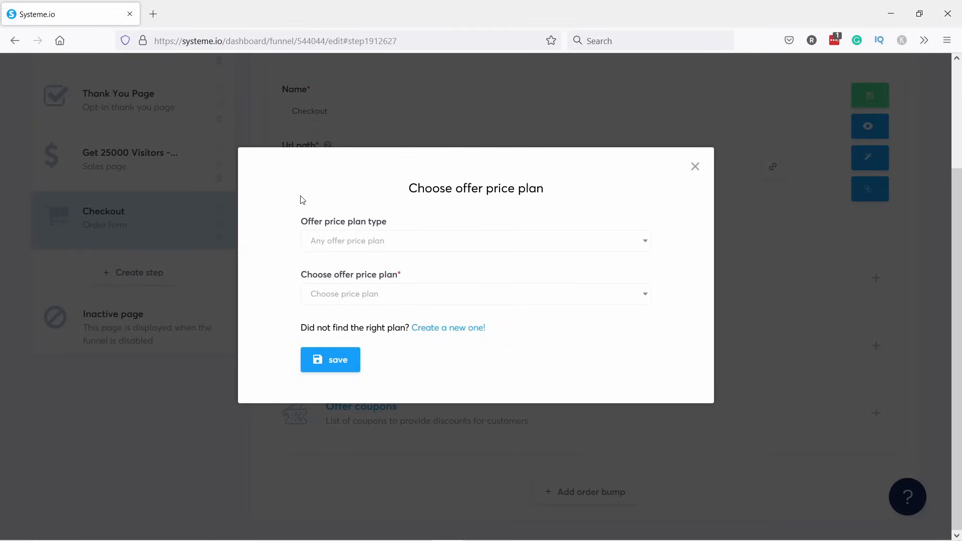
Set the offer price plan type to One shot and start creating a new price plan.
{"action": "left_click", "coordinate": [329, 243]}
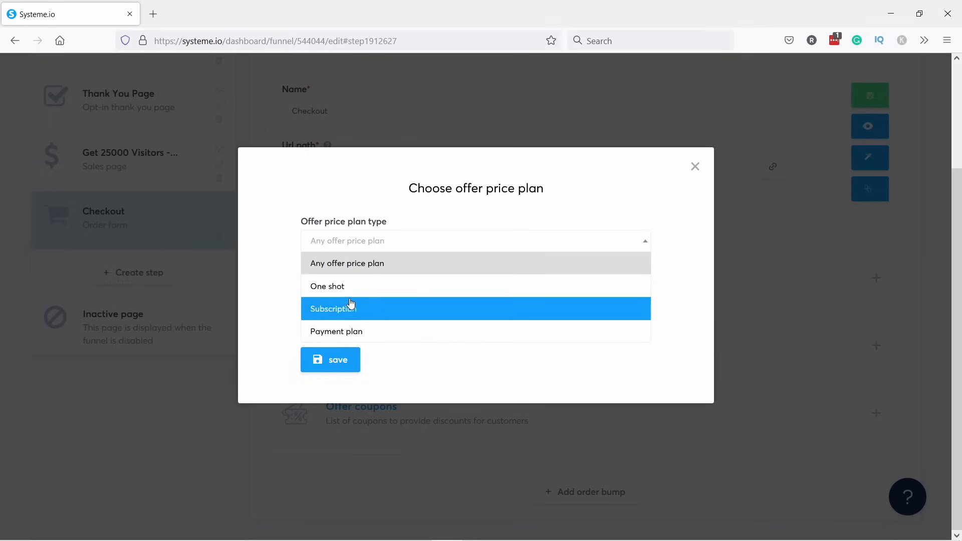
{"action": "left_click", "coordinate": [329, 289]}
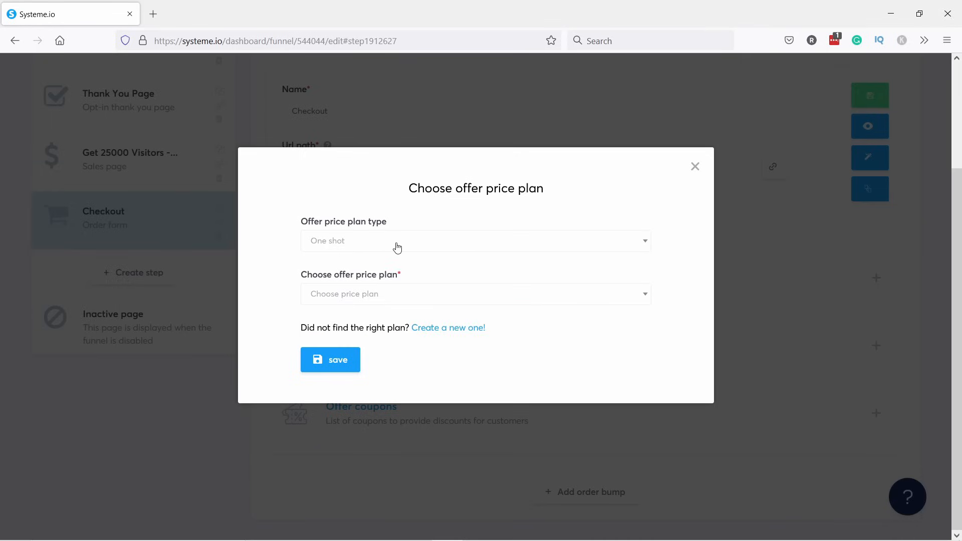
{"action": "left_click", "coordinate": [356, 296]}
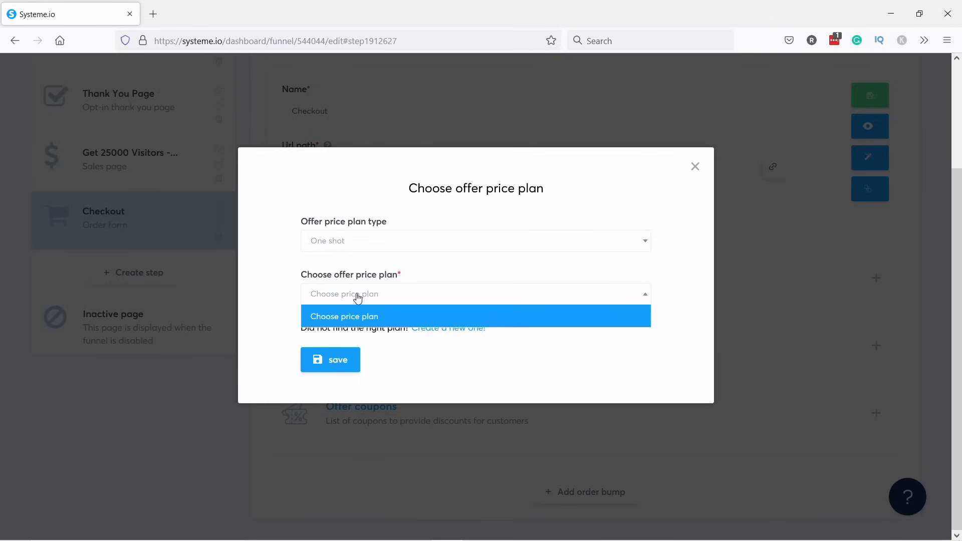
{"action": "left_click", "coordinate": [344, 321]}
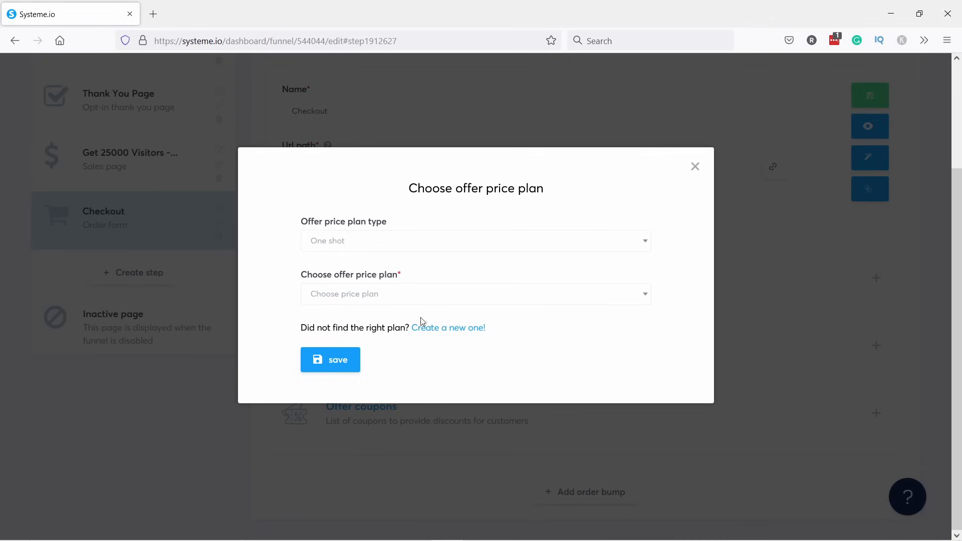
{"action": "left_click", "coordinate": [443, 329]}
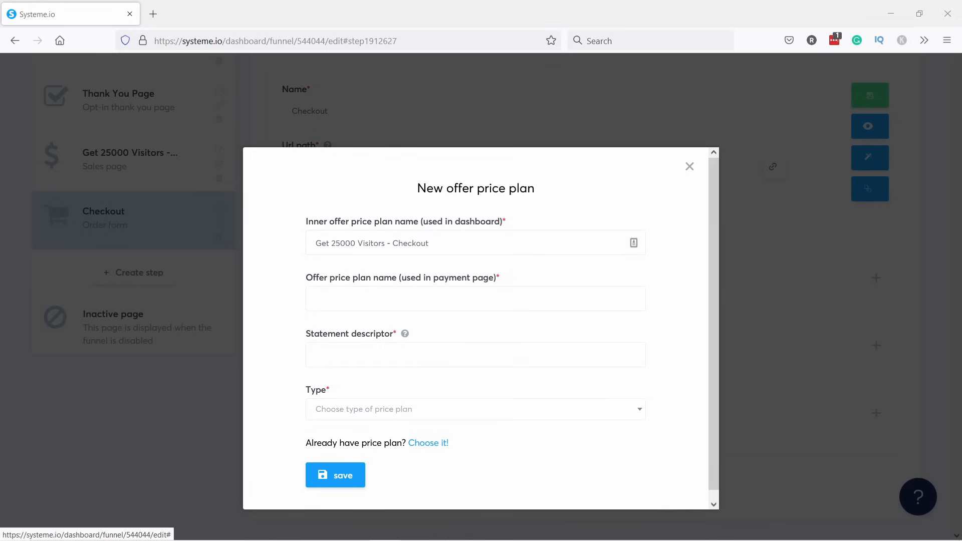
Paste the book title as the plan's payment-page name and fill in the statement descriptor.
{"action": "left_click", "coordinate": [362, 297]}
{"action": "type", "text": "How to Get 25,000 Visitors per Month on Your Website."}
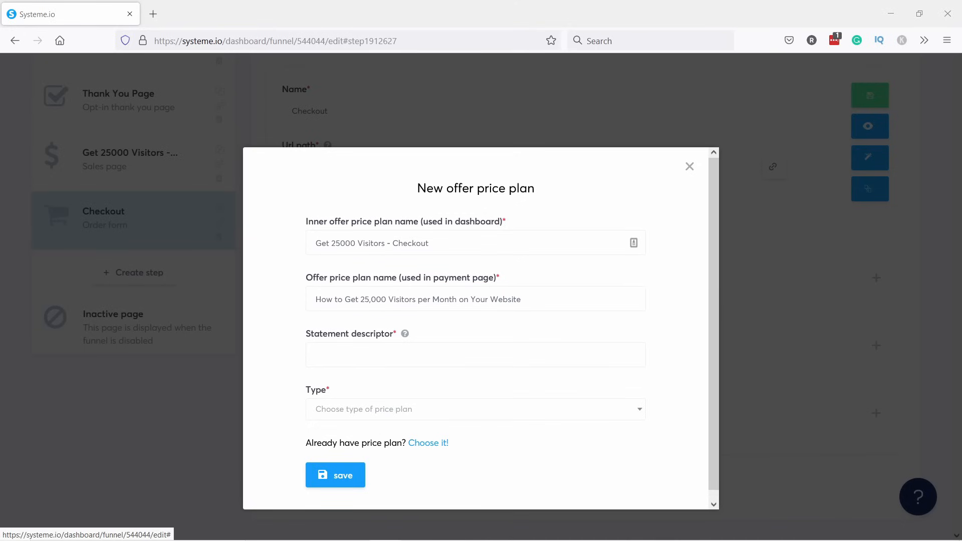
{"action": "left_click", "coordinate": [368, 358]}
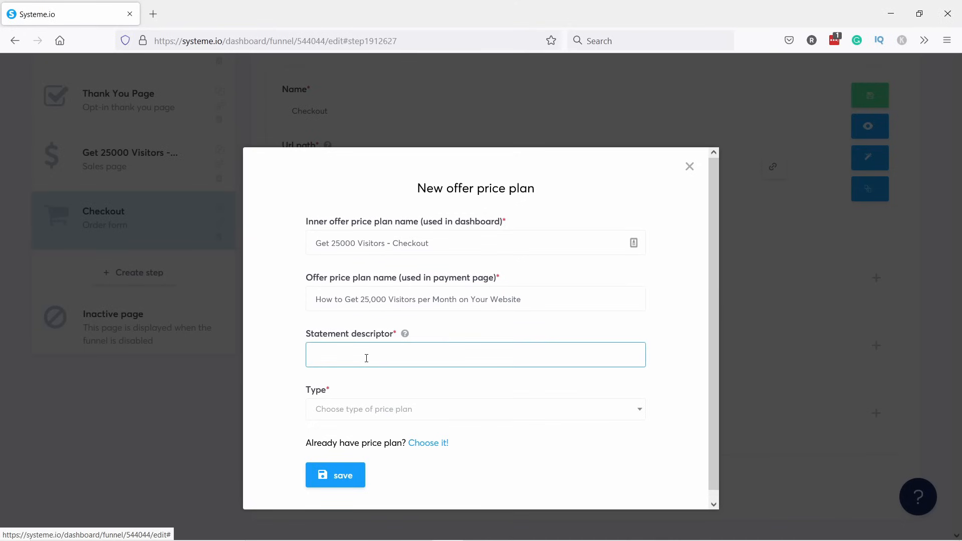
{"action": "type", "text": "TipsWithPunch Book"}
Make the plan One shot, change the payment amount from 12 to 1, and save it.
{"action": "left_click", "coordinate": [366, 416]}
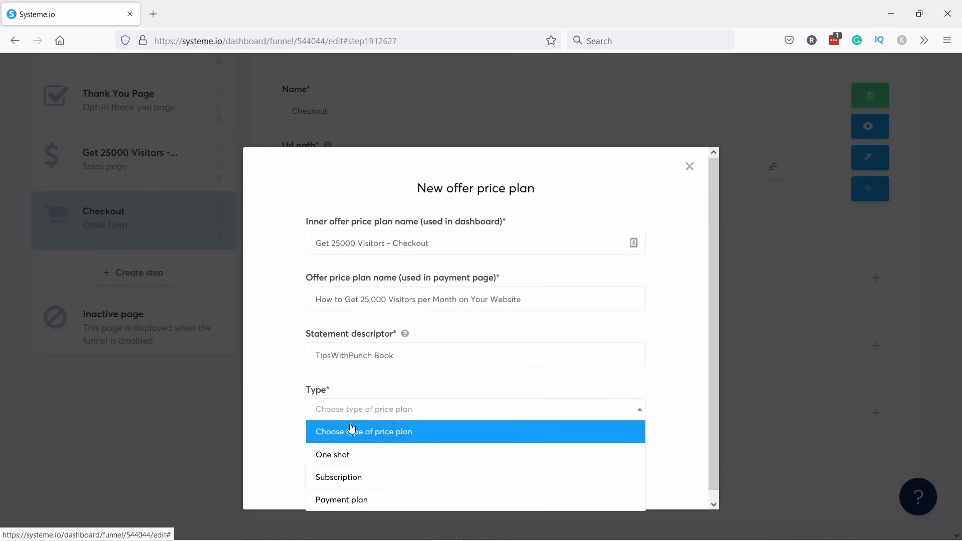
{"action": "left_click", "coordinate": [334, 453]}
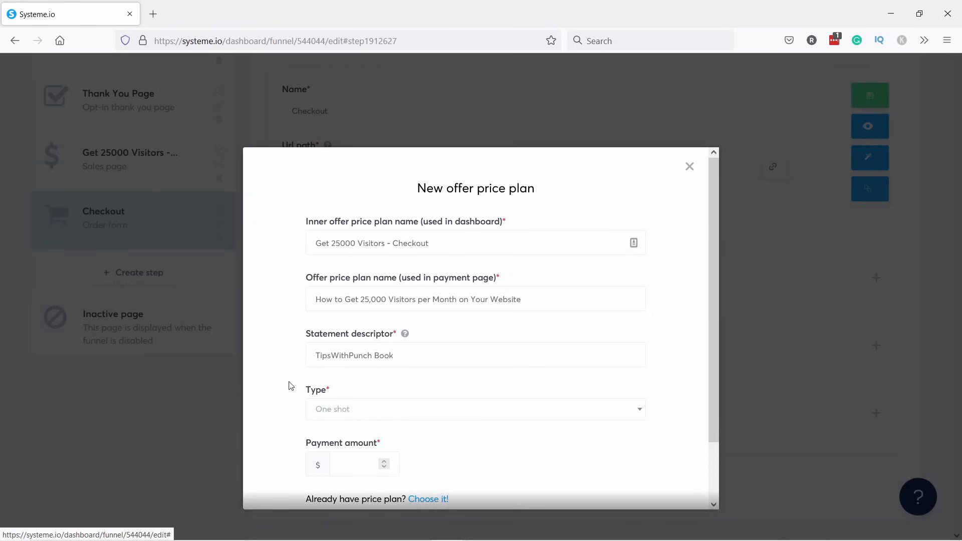
{"action": "scroll", "coordinate": [291, 385], "scroll_direction": "down", "scroll_amount": 2}
{"action": "left_click", "coordinate": [353, 397]}
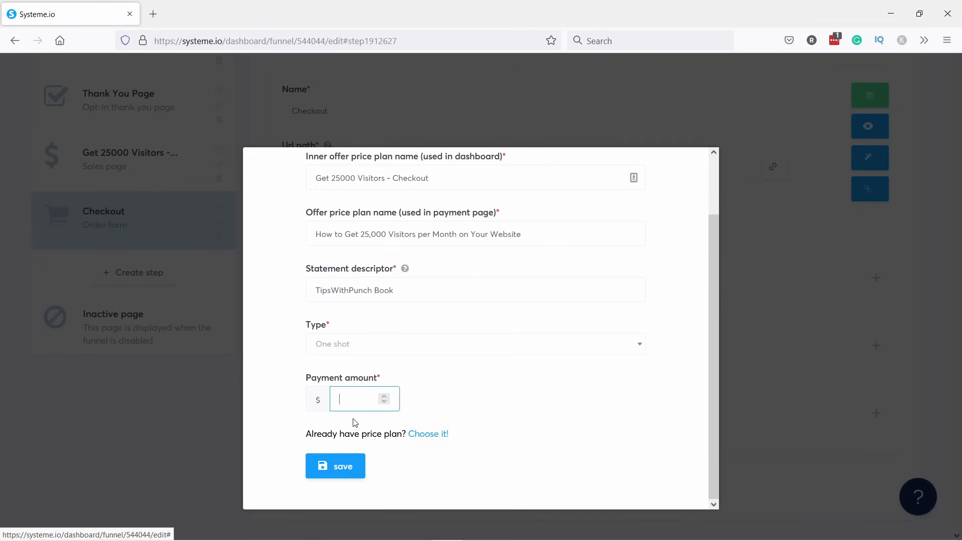
{"action": "left_click_drag", "start_coordinate": [345, 399], "coordinate": [301, 382]}
{"action": "type", "text": "1"}
{"action": "left_click", "coordinate": [338, 466]}
{"action": "left_click", "coordinate": [336, 465]}
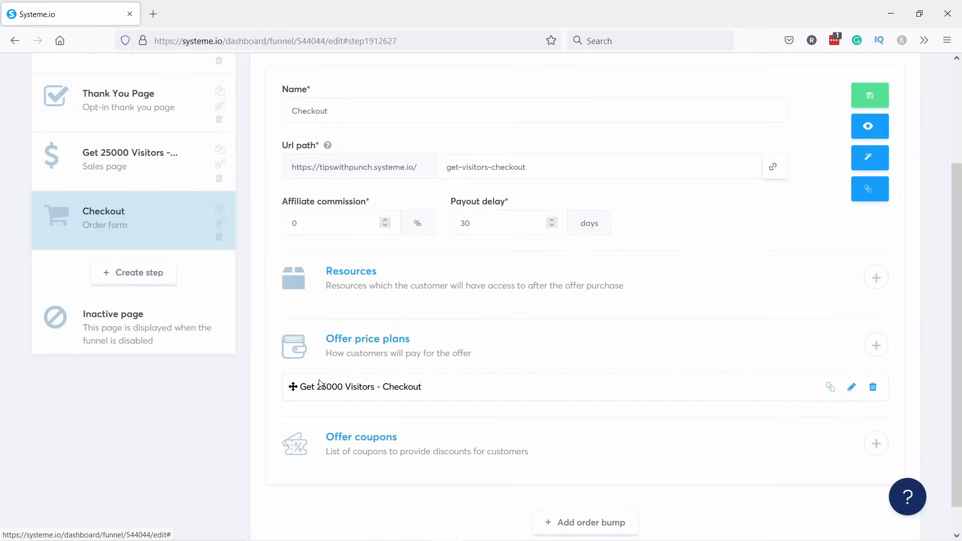
Save the Checkout step settings and open its 'Instant Access for just 199$' page in the editor.
{"action": "scroll", "coordinate": [425, 379], "scroll_direction": "down", "scroll_amount": 1}
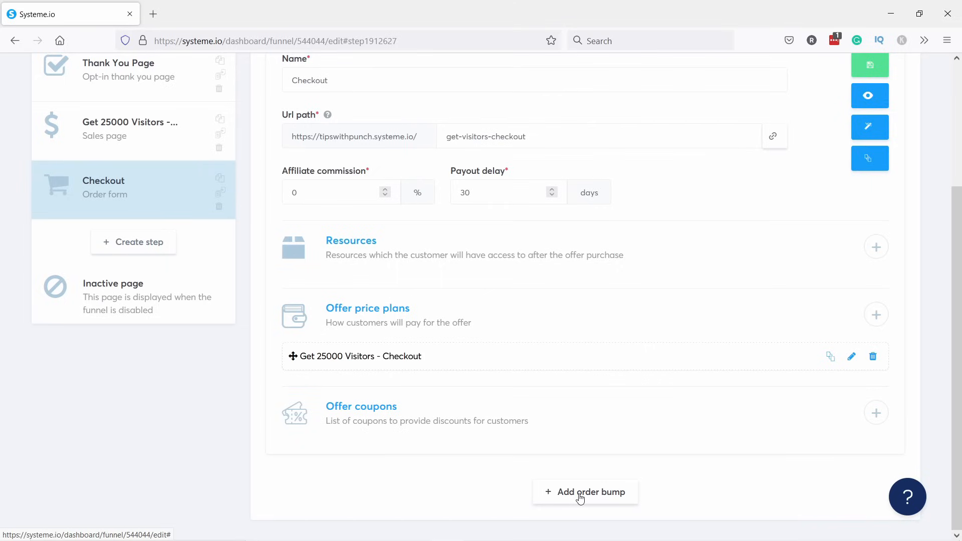
{"action": "scroll", "coordinate": [564, 320], "scroll_direction": "up", "scroll_amount": 3}
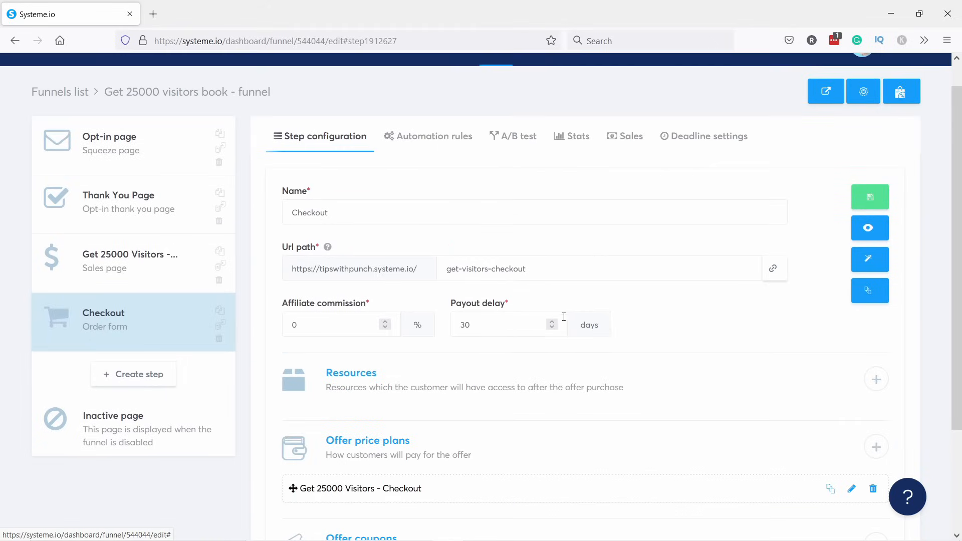
{"action": "left_click", "coordinate": [874, 196]}
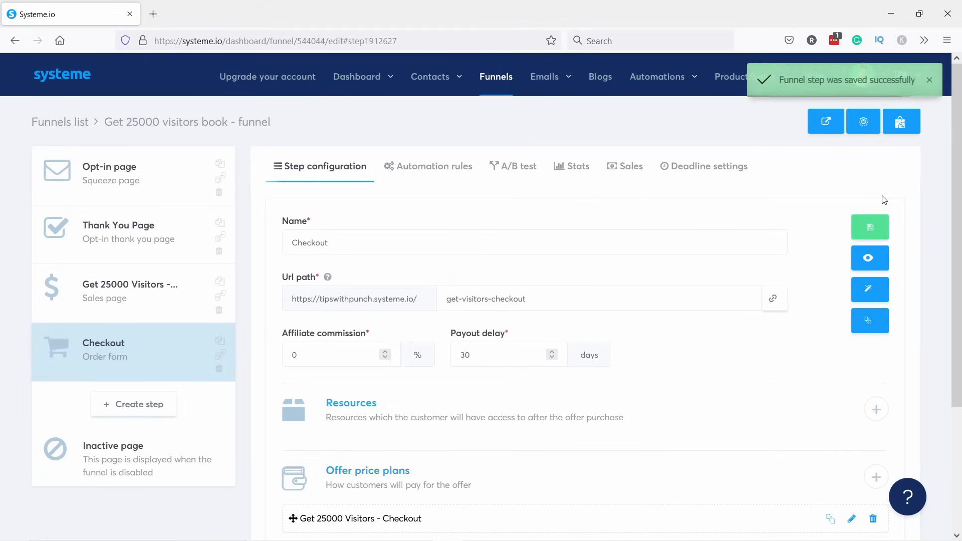
{"action": "left_click", "coordinate": [874, 289]}
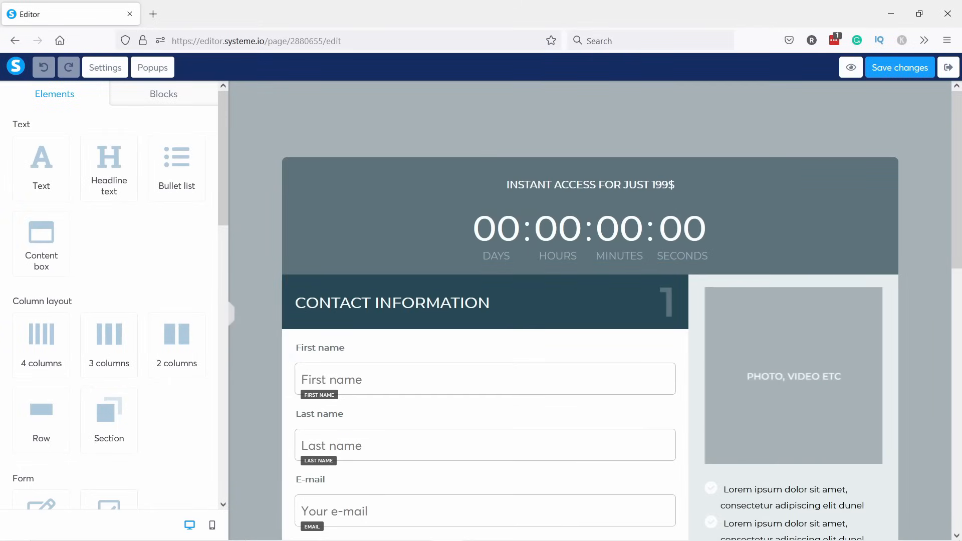
Change the page SEO title from 'Checkout 3' to 'Get 25000 Visitors - Checkout'.
{"action": "left_click", "coordinate": [98, 73]}
{"action": "left_click_drag", "start_coordinate": [223, 154], "coordinate": [269, 350]}
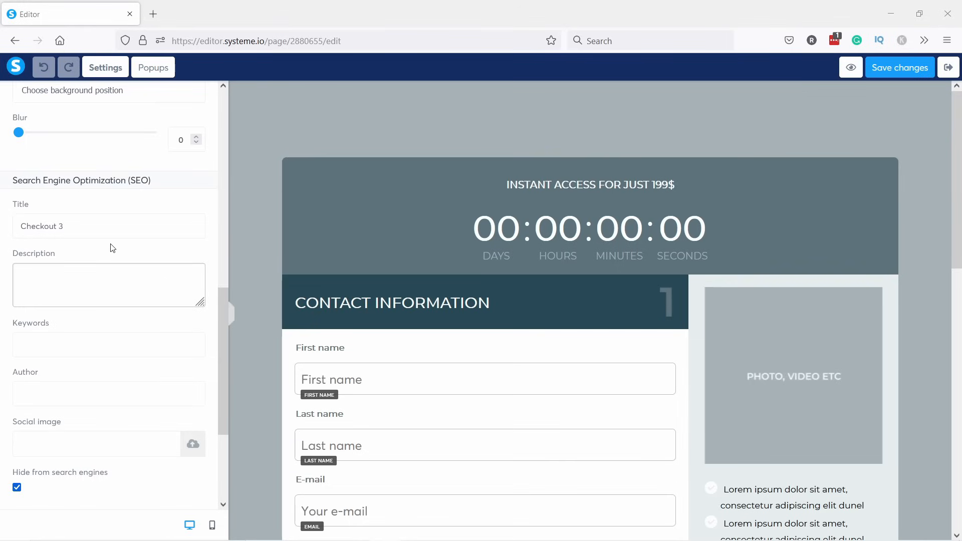
{"action": "left_click_drag", "start_coordinate": [101, 230], "coordinate": [26, 245]}
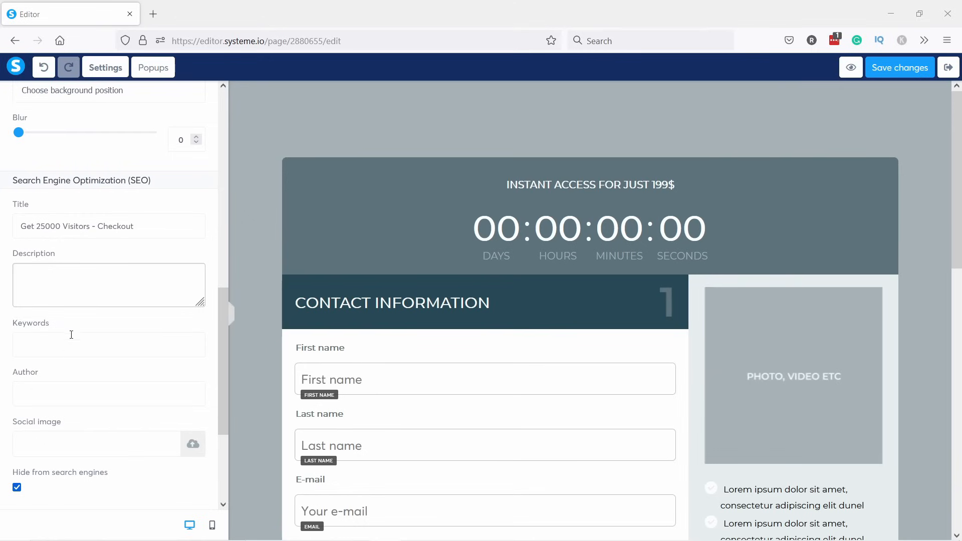
{"action": "scroll", "coordinate": [42, 423], "scroll_direction": "down", "scroll_amount": 2}
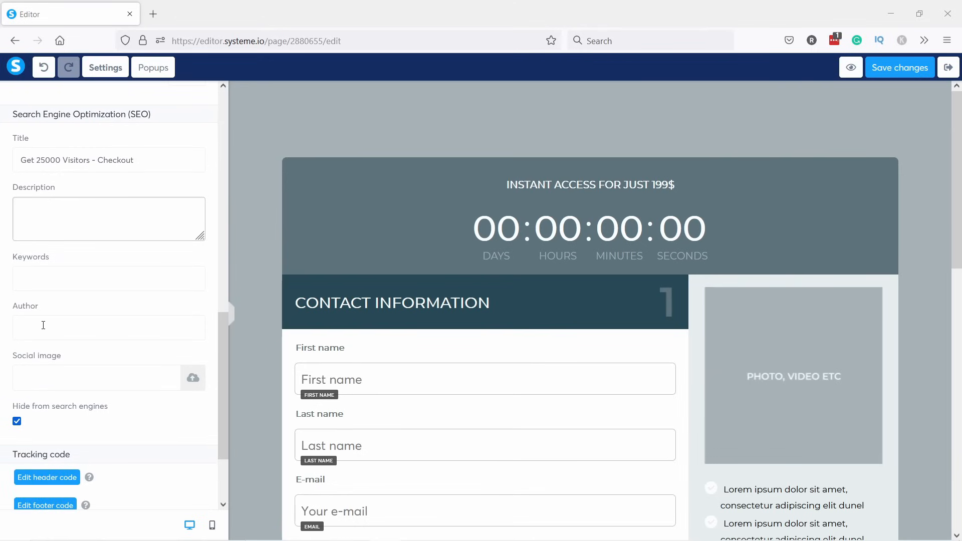
{"action": "scroll", "coordinate": [43, 325], "scroll_direction": "down", "scroll_amount": 3}
{"action": "scroll", "coordinate": [66, 310], "scroll_direction": "up", "scroll_amount": 10}
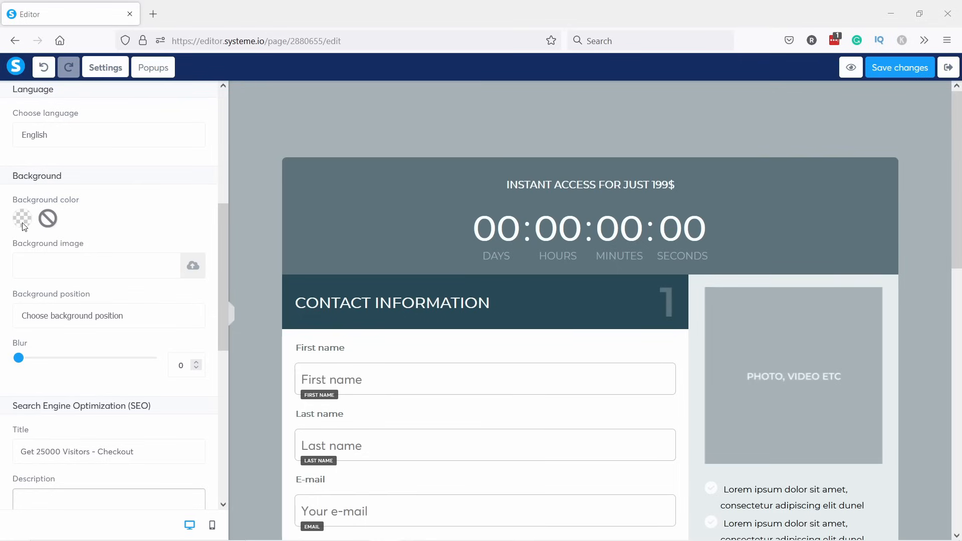
{"action": "scroll", "coordinate": [25, 228], "scroll_direction": "up", "scroll_amount": 3}
{"action": "left_click", "coordinate": [250, 108]}
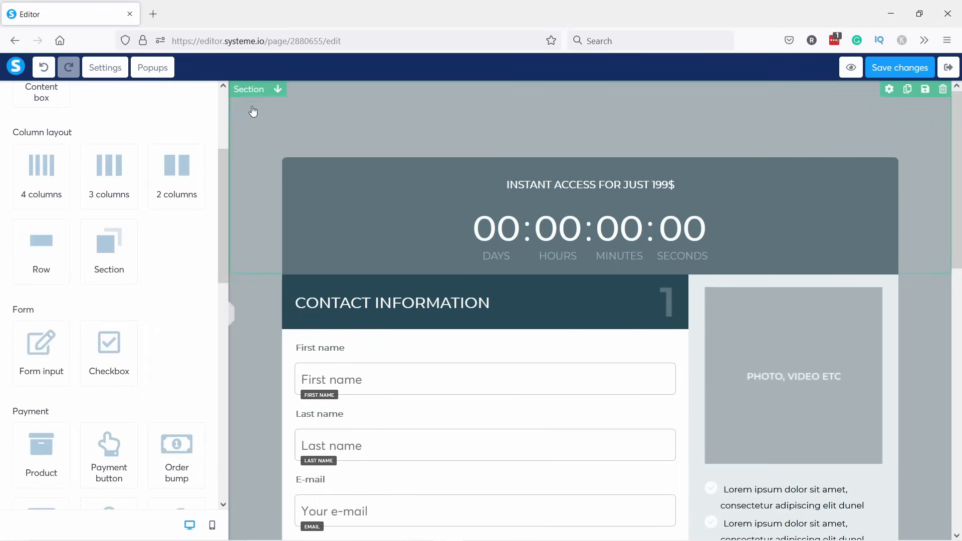
Set both the header and order-form section backgrounds to light grey E4E4E4.
{"action": "left_click", "coordinate": [253, 125]}
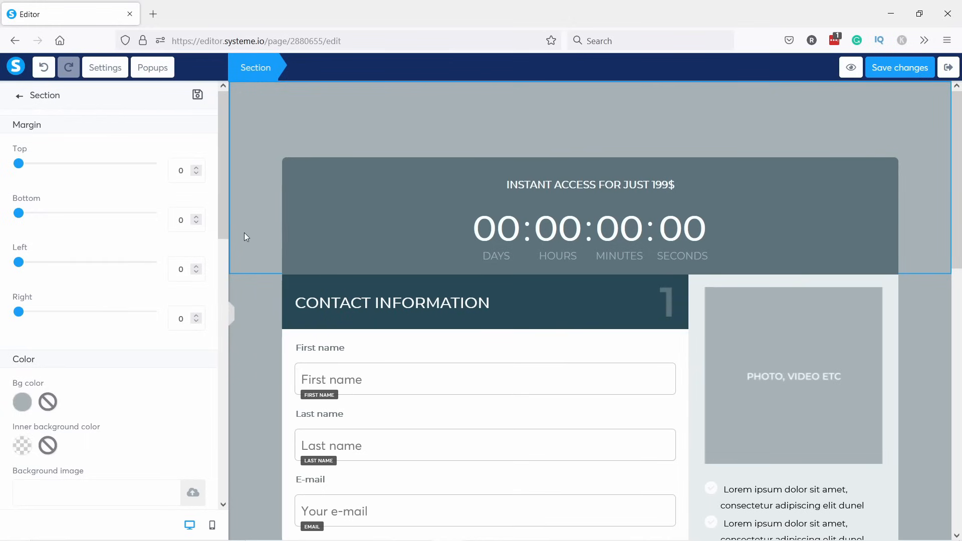
{"action": "left_click", "coordinate": [22, 403]}
{"action": "left_click_drag", "start_coordinate": [80, 369], "coordinate": [78, 359]}
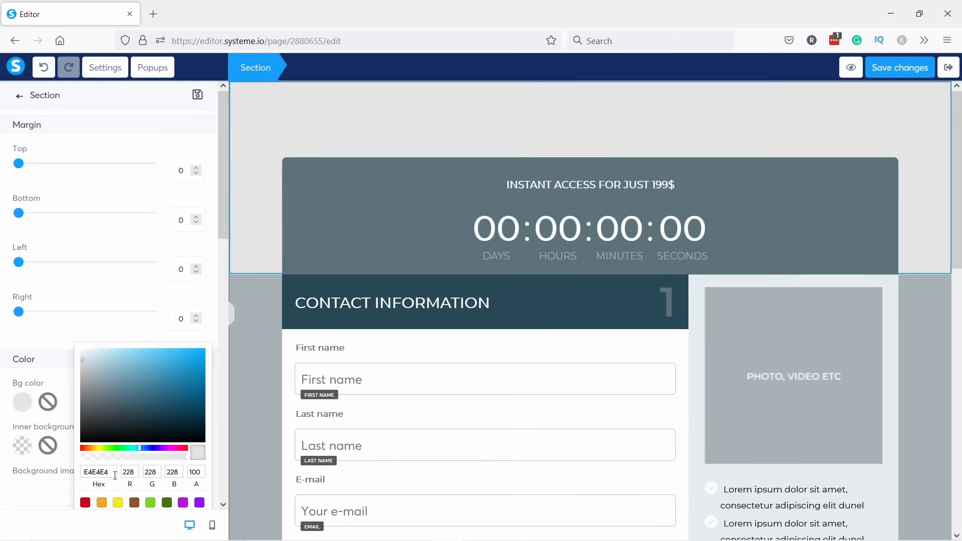
{"action": "left_click_drag", "start_coordinate": [111, 472], "coordinate": [73, 476]}
{"action": "key", "text": "ctrl+c"}
{"action": "left_click", "coordinate": [266, 228]}
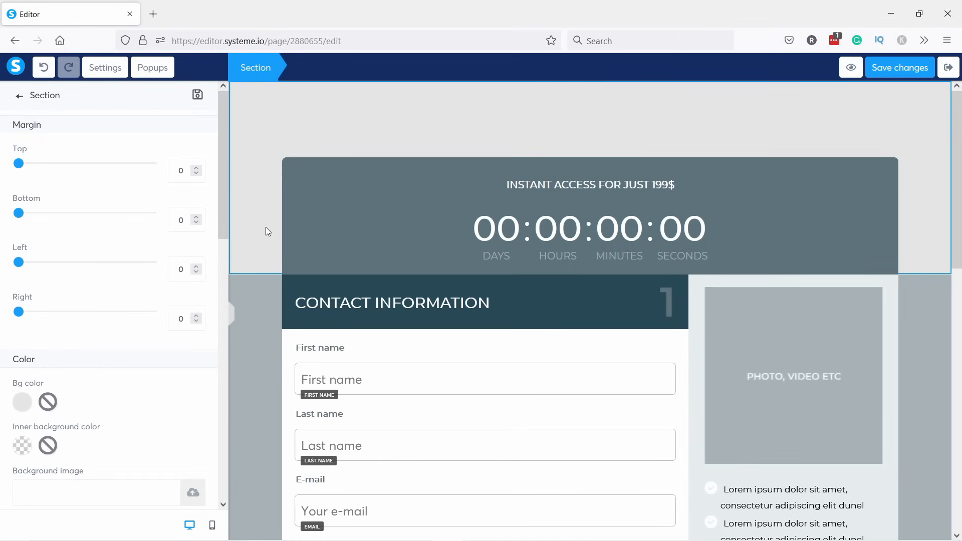
{"action": "left_click", "coordinate": [257, 304]}
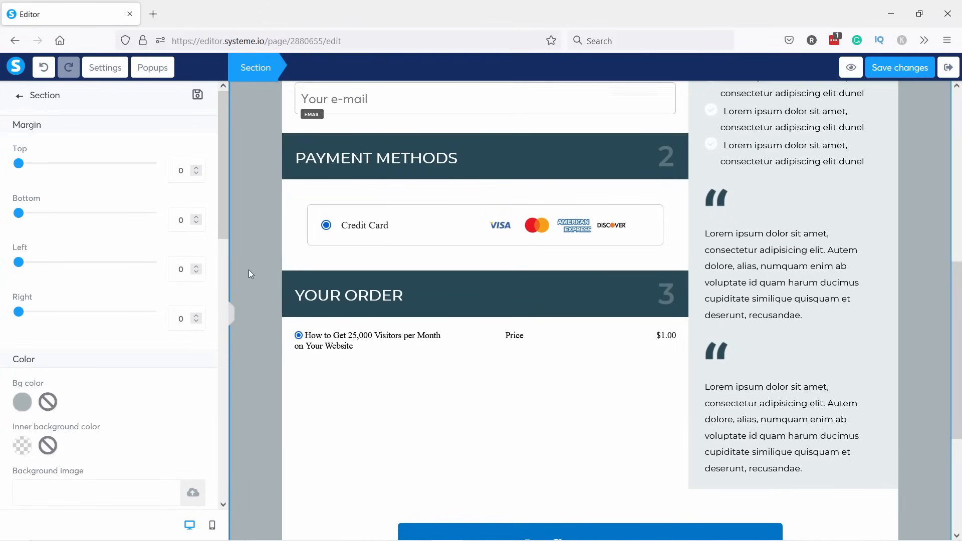
{"action": "left_click", "coordinate": [30, 404]}
{"action": "double_click", "coordinate": [110, 470]}
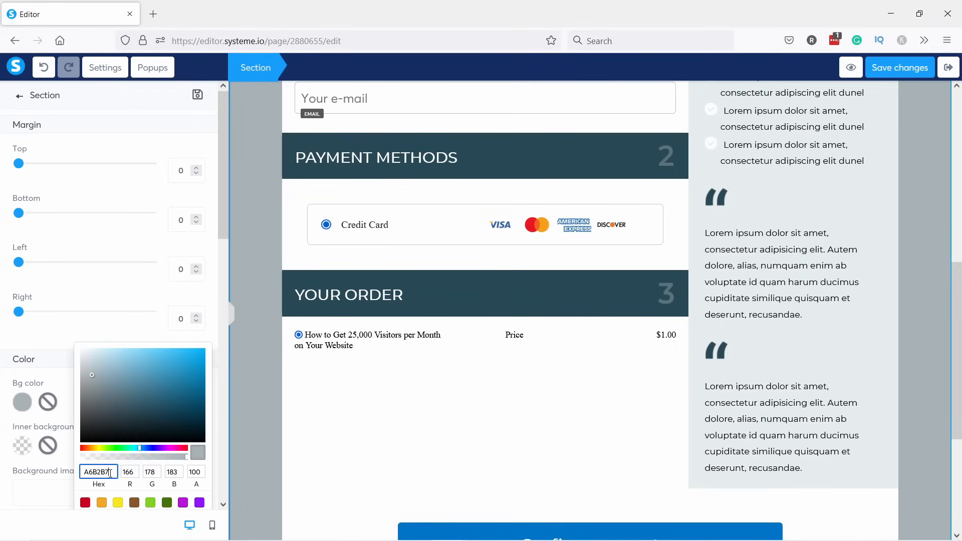
{"action": "key", "text": "ctrl+v"}
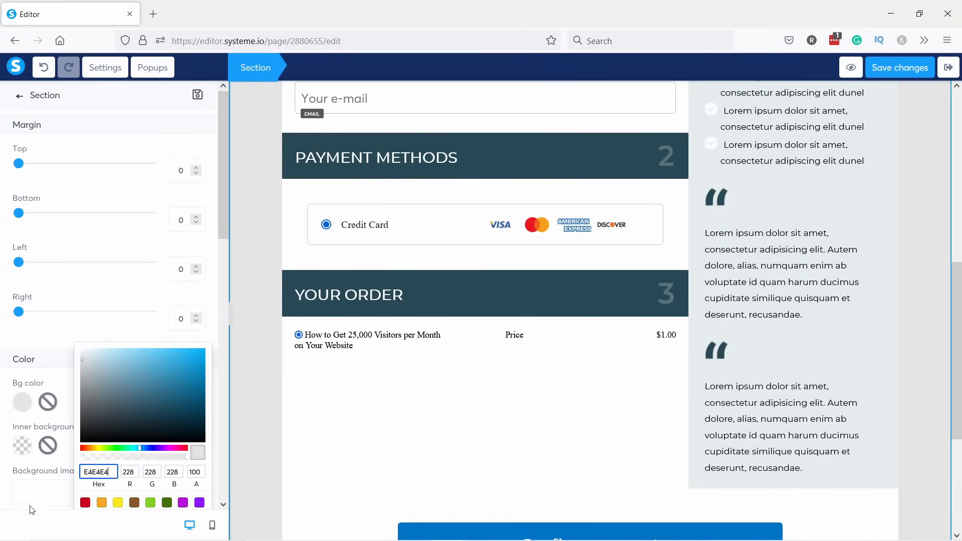
{"action": "left_click", "coordinate": [37, 515]}
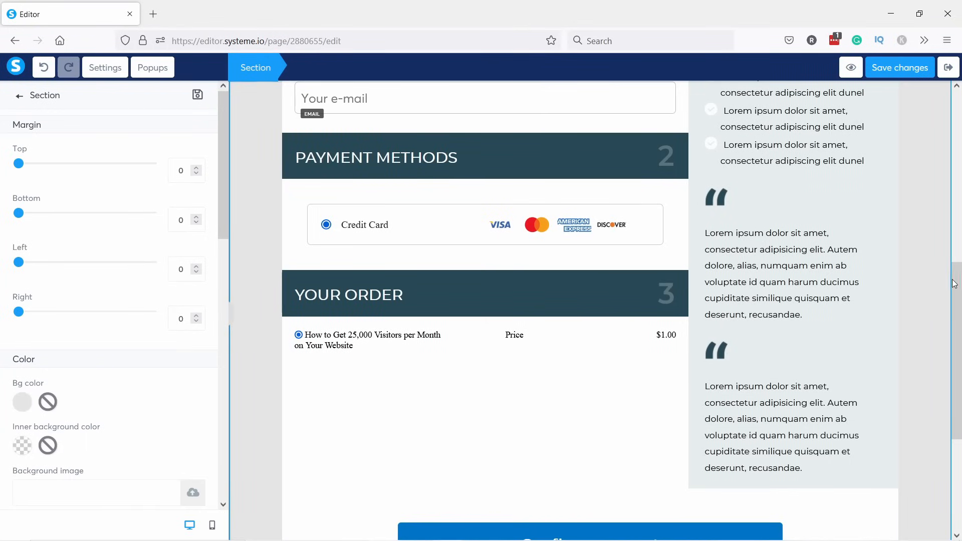
{"action": "left_click_drag", "start_coordinate": [954, 283], "coordinate": [953, 107]}
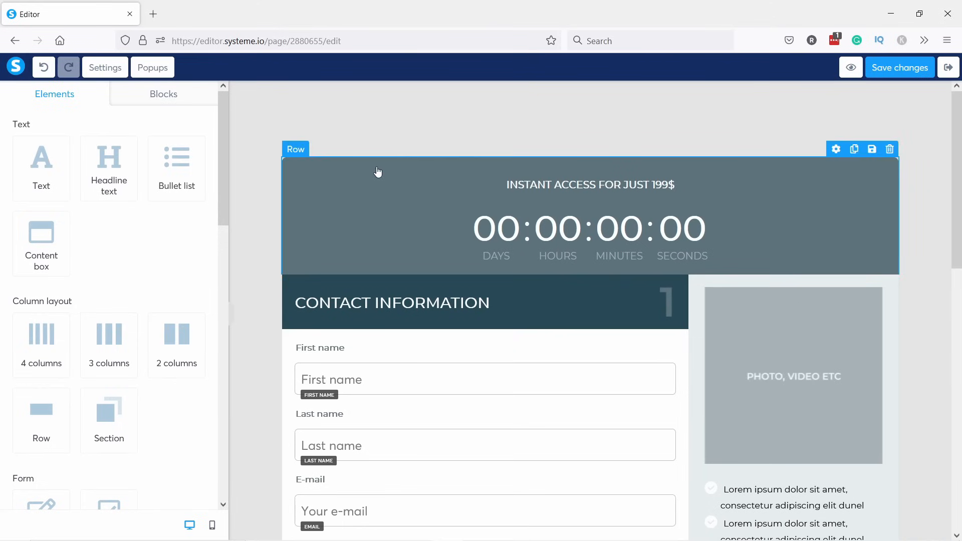
Delete the top row holding the 199$ heading and countdown timer, leaving the countdown type unchanged.
{"action": "left_click", "coordinate": [543, 241]}
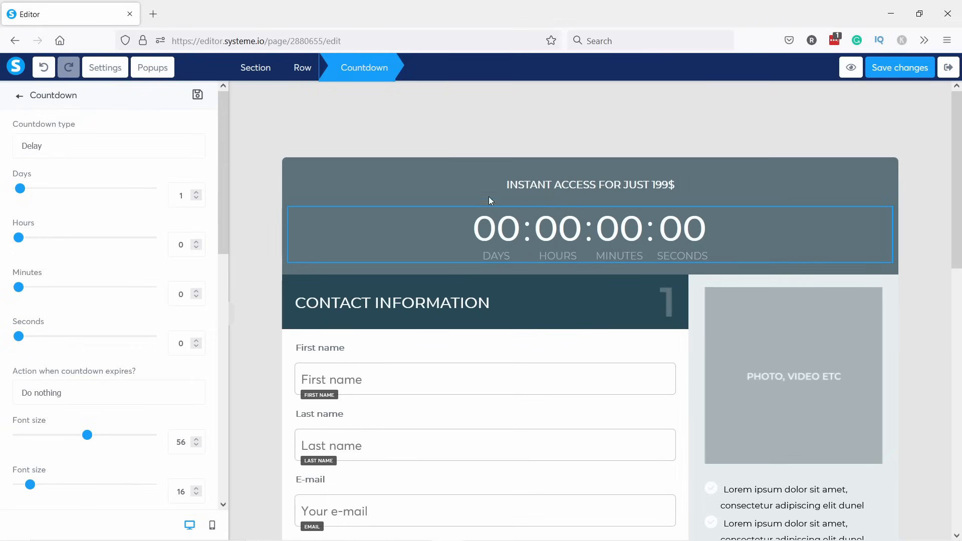
{"action": "left_click", "coordinate": [43, 146]}
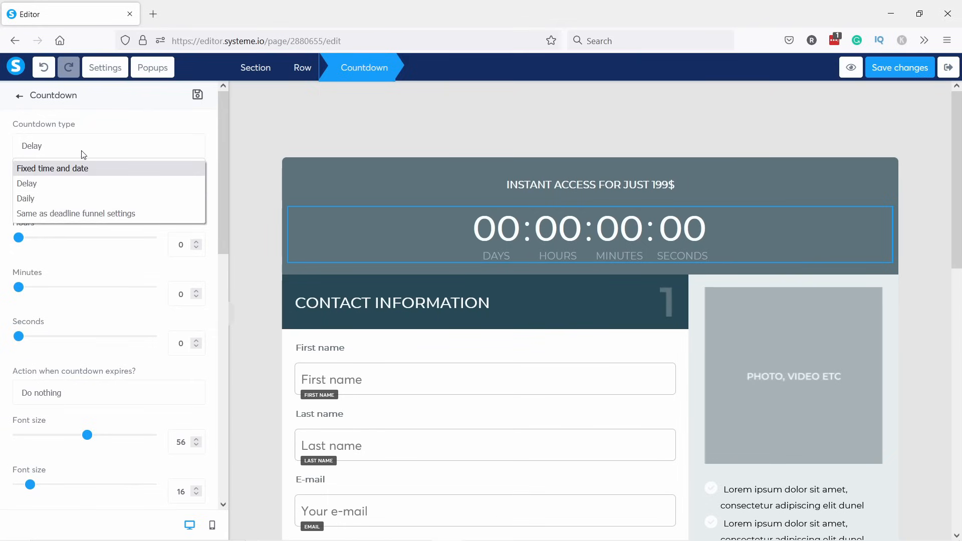
{"action": "left_click", "coordinate": [27, 184]}
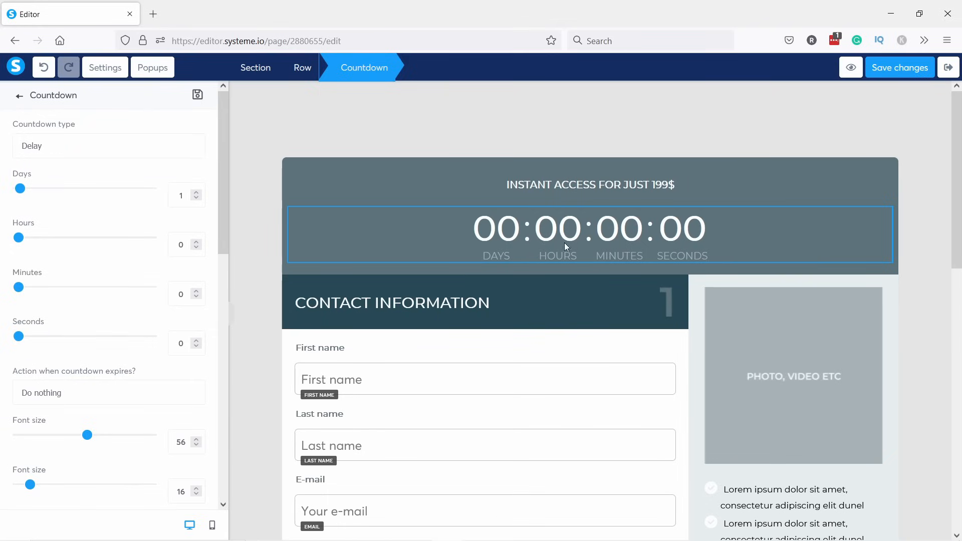
{"action": "left_click", "coordinate": [44, 157]}
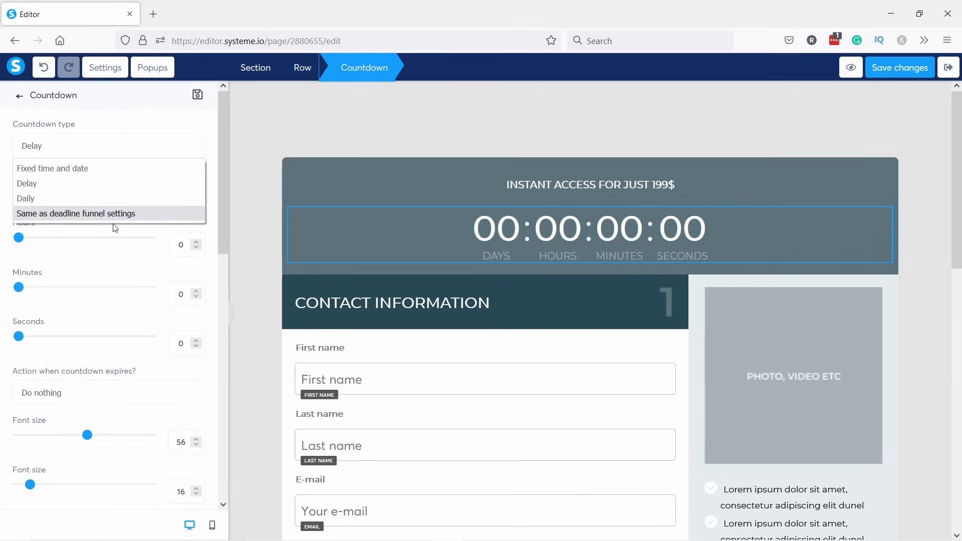
{"action": "left_click", "coordinate": [97, 109]}
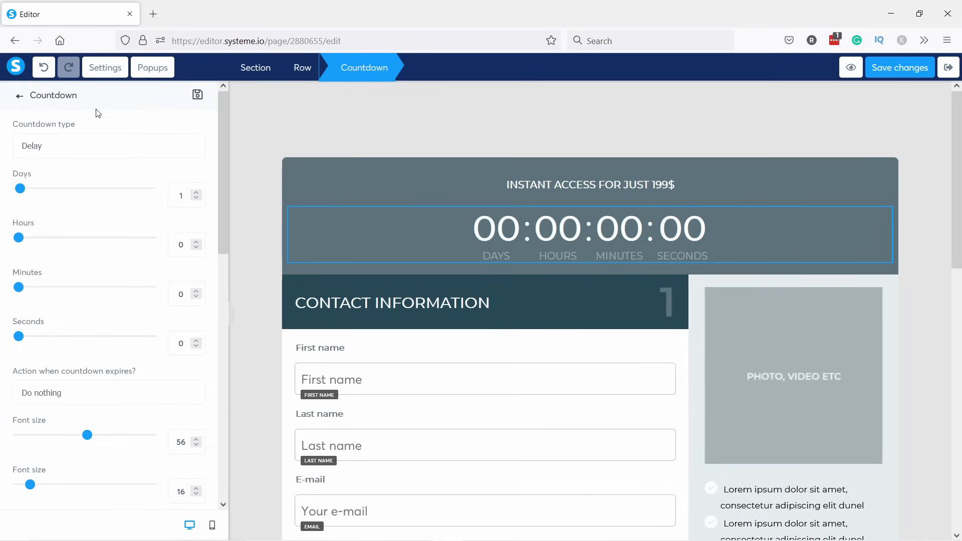
{"action": "left_click", "coordinate": [476, 167]}
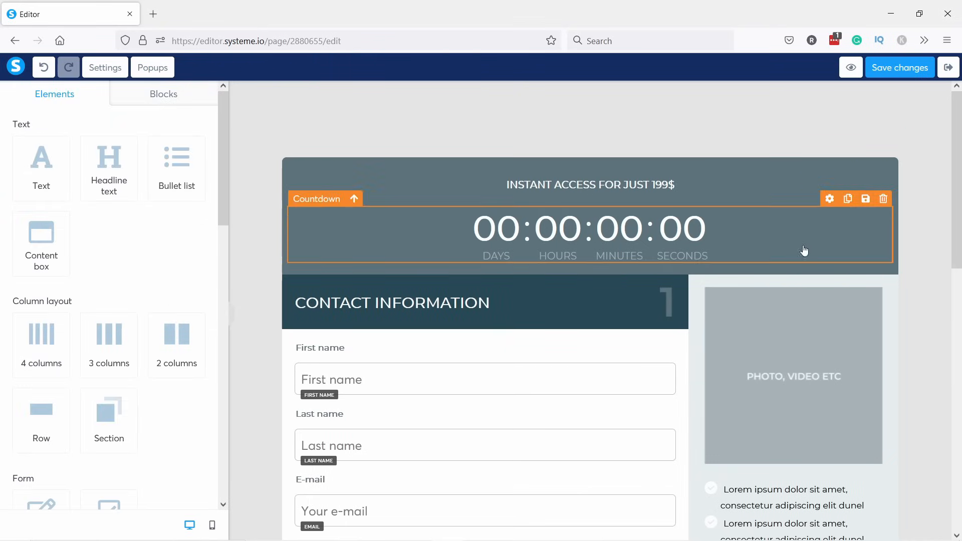
{"action": "mouse_move", "coordinate": [895, 167]}
{"action": "left_click", "coordinate": [890, 150]}
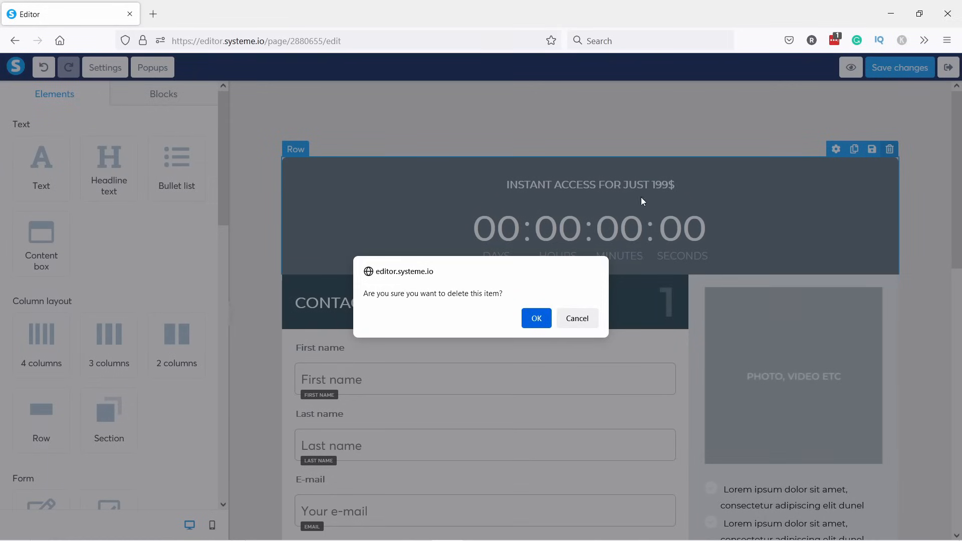
{"action": "left_click", "coordinate": [534, 317]}
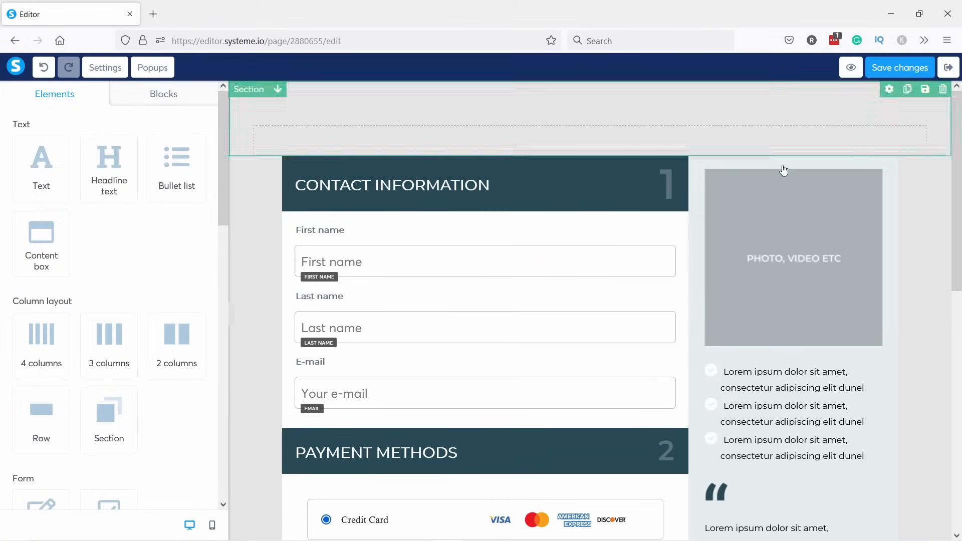
{"action": "left_click", "coordinate": [778, 247]}
Replace the sidebar placeholder image with get-25000-visitors-example.jpg and shrink it to about 125.
{"action": "left_click", "coordinate": [784, 253]}
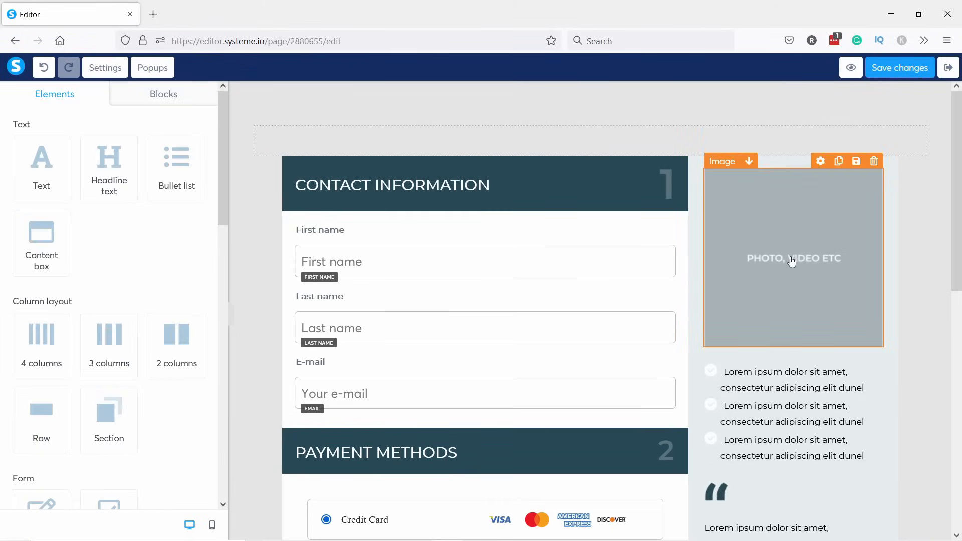
{"action": "left_click", "coordinate": [784, 255]}
{"action": "left_click", "coordinate": [171, 150]}
{"action": "left_click", "coordinate": [193, 147]}
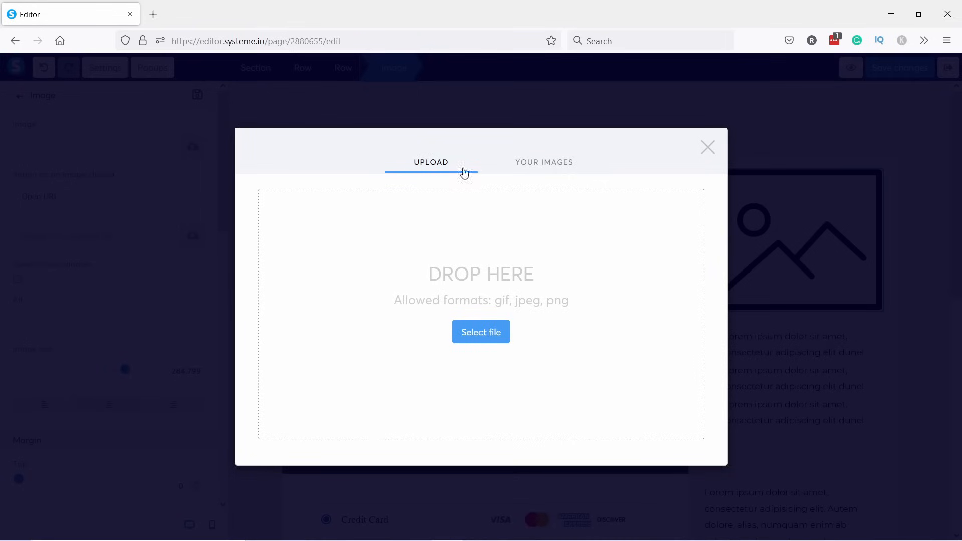
{"action": "left_click", "coordinate": [545, 166]}
{"action": "left_click", "coordinate": [294, 194]}
{"action": "left_click", "coordinate": [673, 467]}
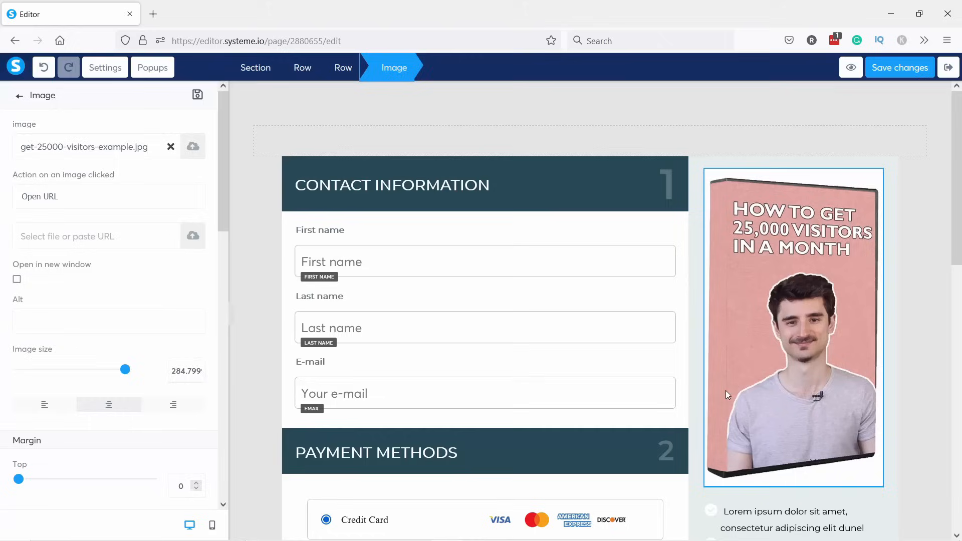
{"action": "left_click", "coordinate": [820, 299]}
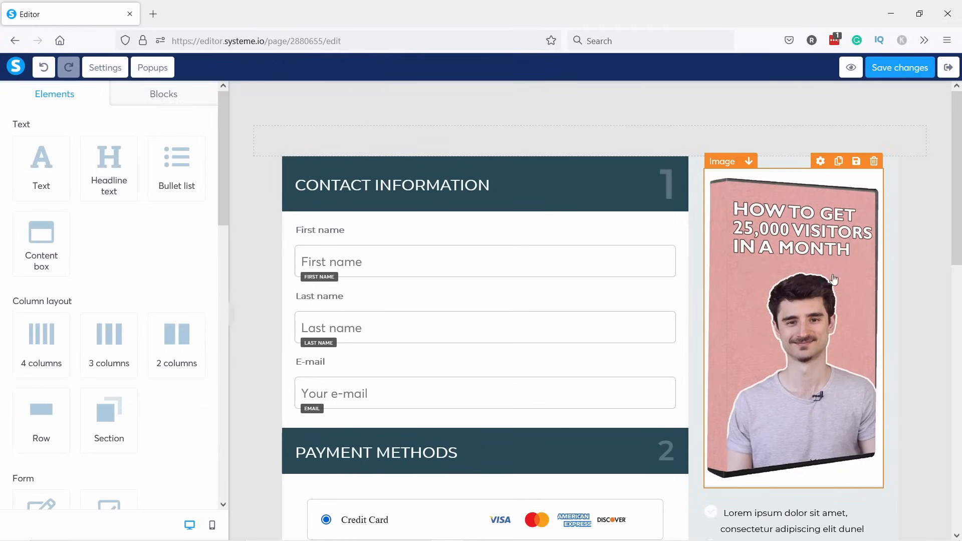
{"action": "left_click", "coordinate": [820, 313]}
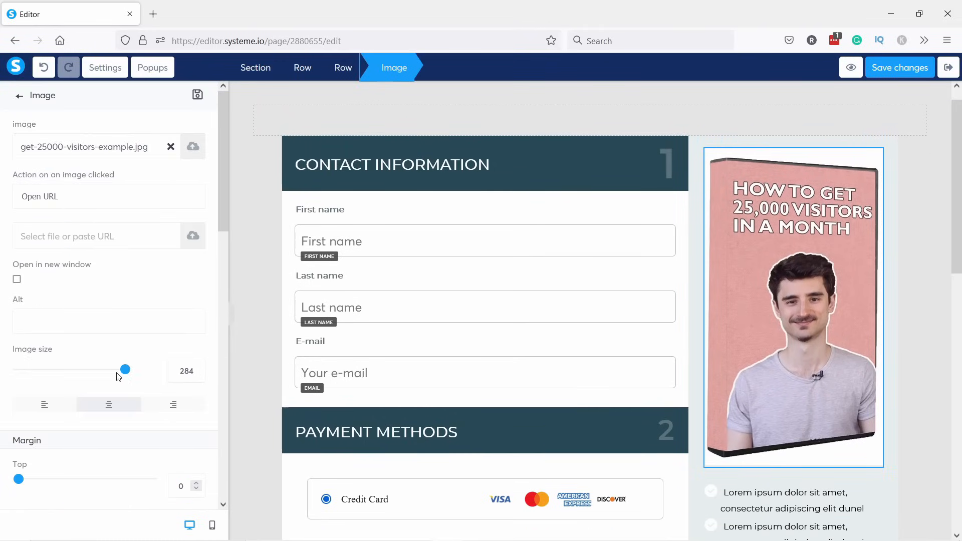
{"action": "left_click_drag", "start_coordinate": [124, 370], "coordinate": [66, 370]}
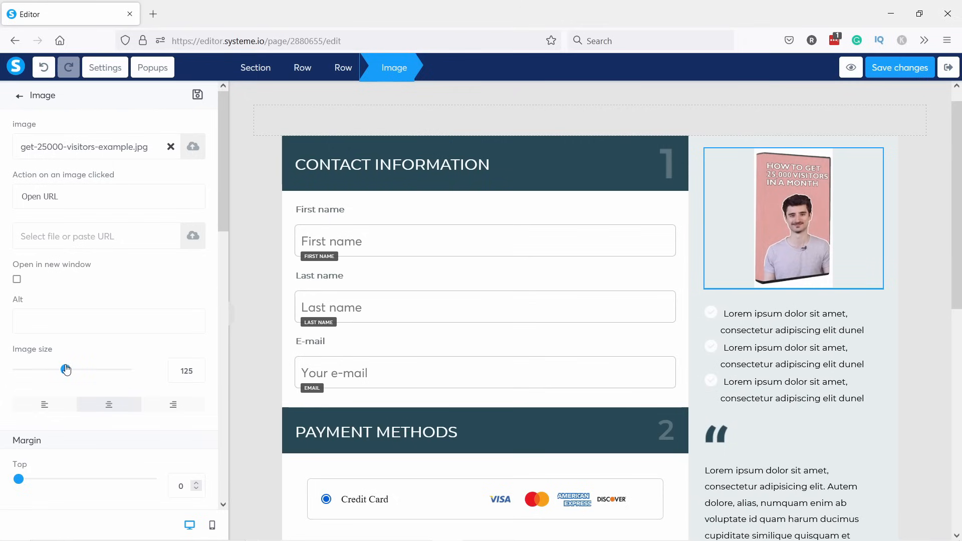
Delete both quote-mark images and the two testimonial text blocks below the bullet list.
{"action": "left_click", "coordinate": [776, 350]}
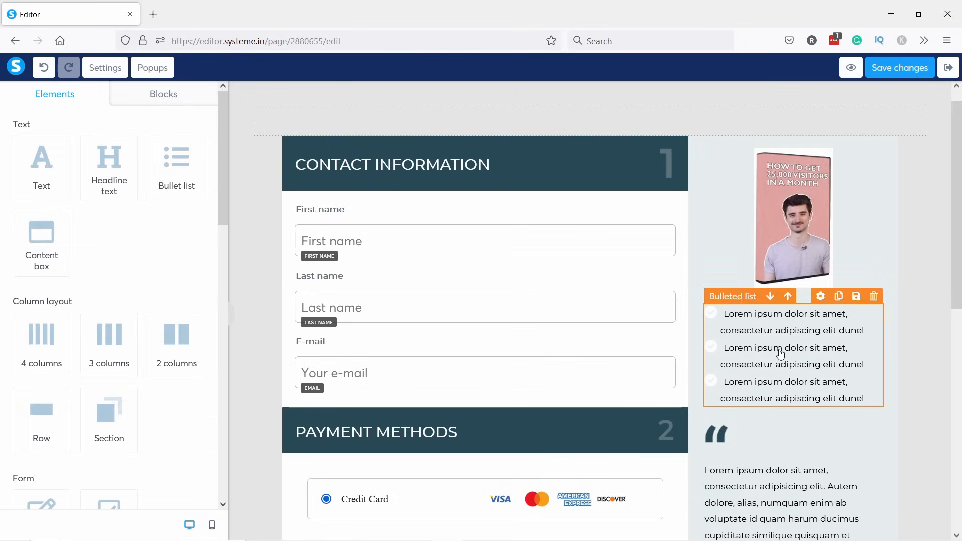
{"action": "scroll", "coordinate": [775, 346], "scroll_direction": "down", "scroll_amount": 2}
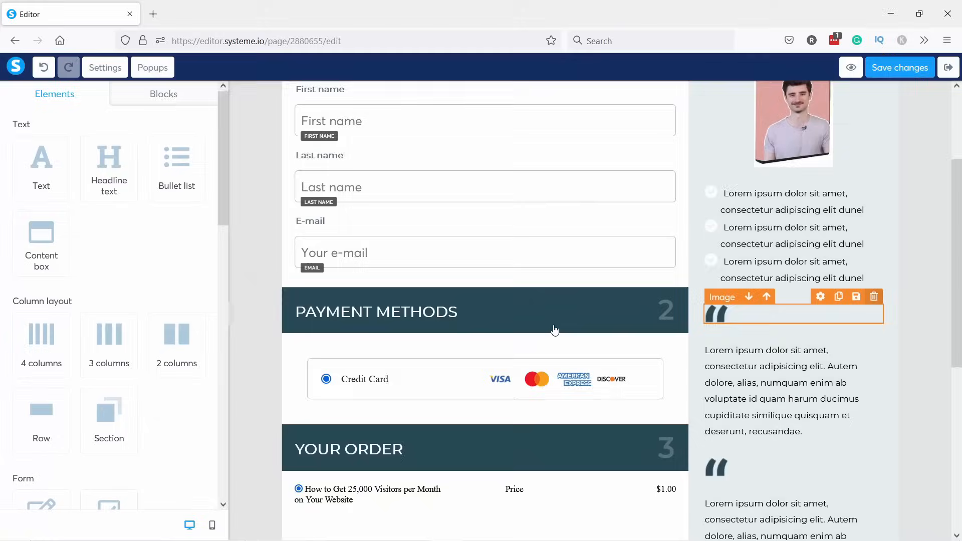
{"action": "left_click", "coordinate": [875, 296]}
{"action": "left_click", "coordinate": [874, 279]}
{"action": "left_click", "coordinate": [534, 328]}
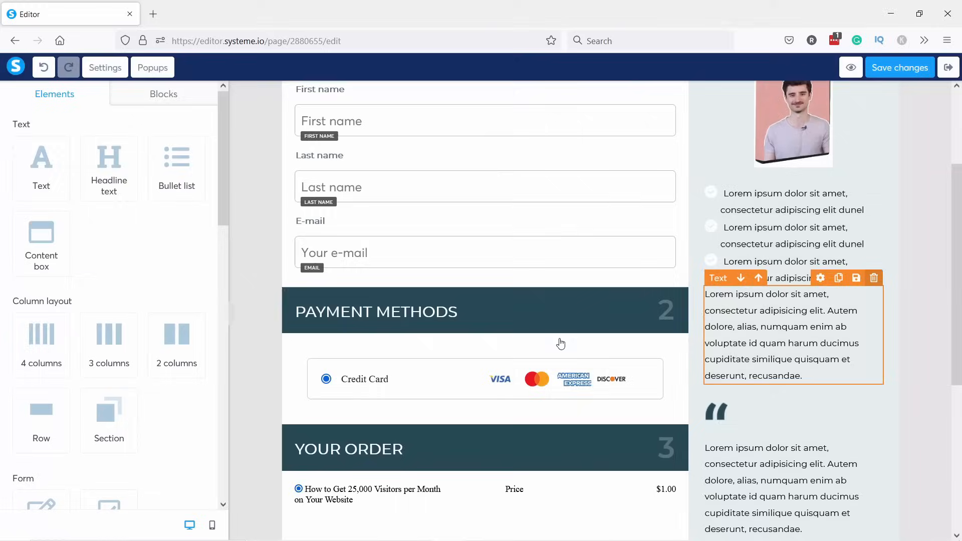
{"action": "left_click", "coordinate": [874, 332]}
{"action": "left_click", "coordinate": [535, 329]}
{"action": "left_click", "coordinate": [714, 314]}
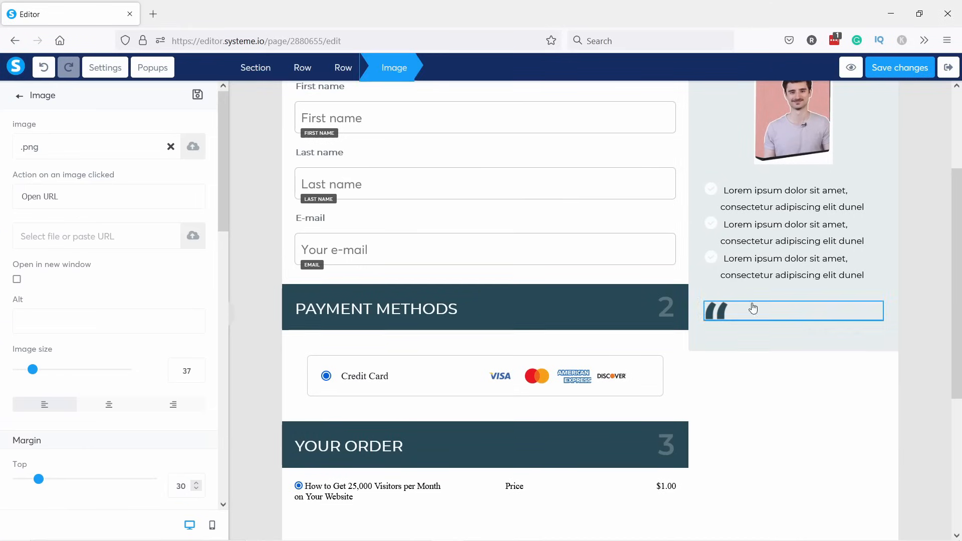
{"action": "left_click", "coordinate": [873, 297]}
{"action": "left_click", "coordinate": [535, 321]}
{"action": "scroll", "coordinate": [771, 211], "scroll_direction": "up", "scroll_amount": 1}
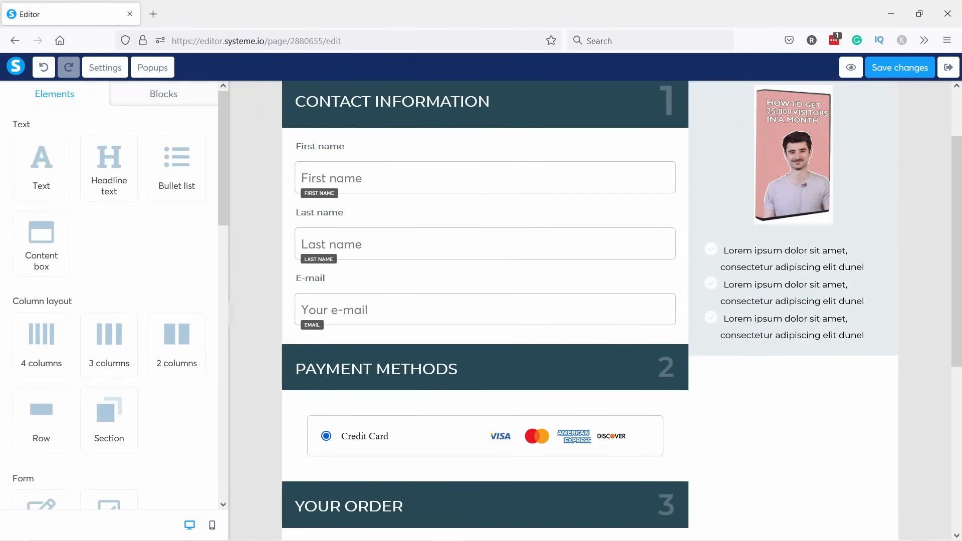
Make the sidebar bullet list use the same font as the page.
{"action": "left_click", "coordinate": [833, 270]}
{"action": "left_click", "coordinate": [86, 203]}
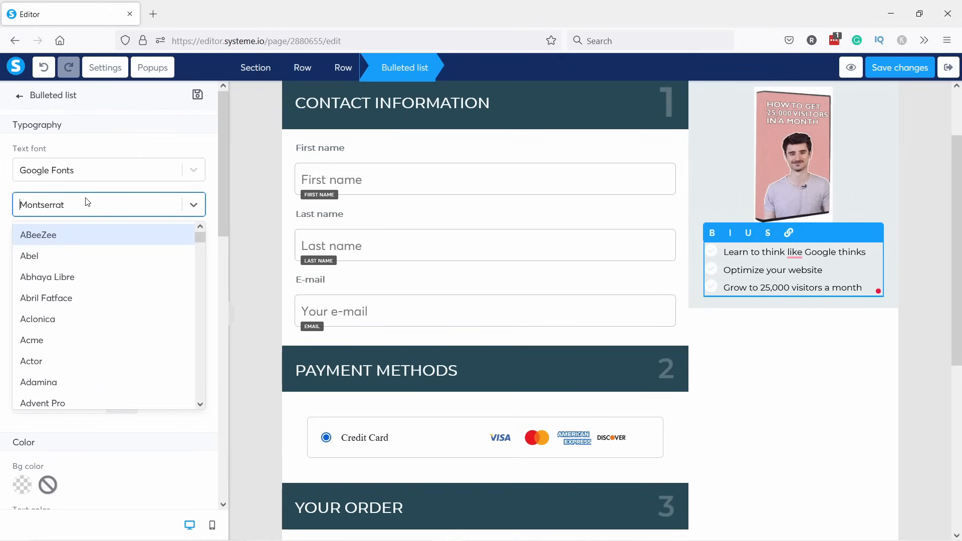
{"action": "type", "text": "rubi"}
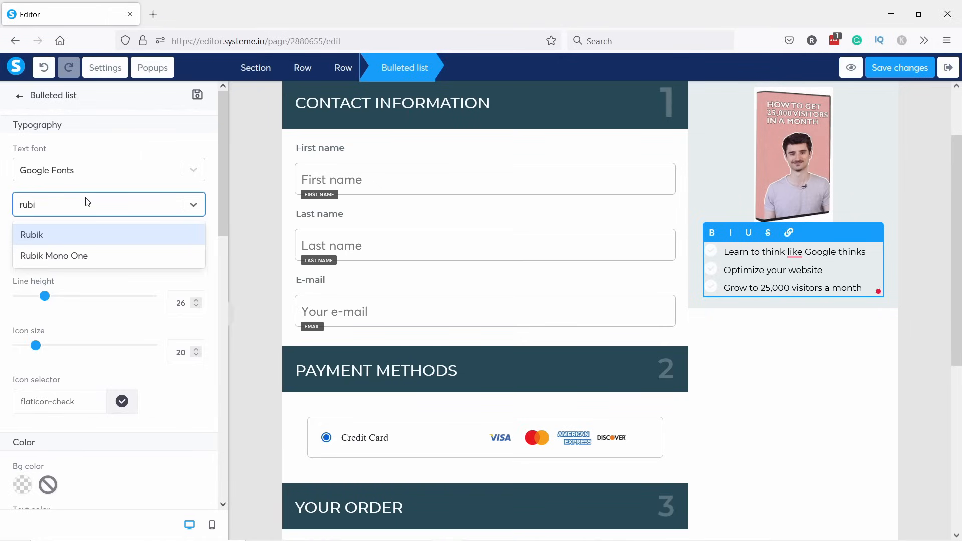
{"action": "left_click", "coordinate": [65, 242]}
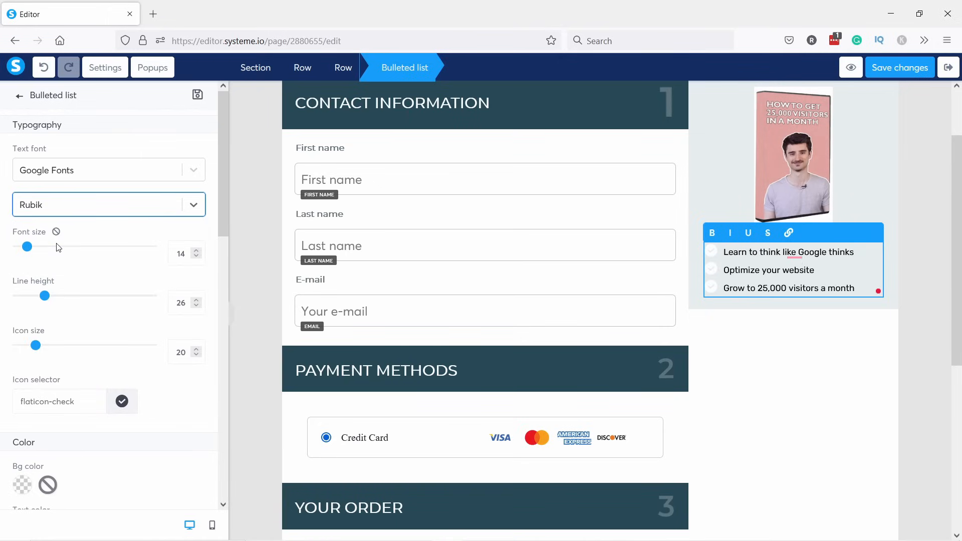
{"action": "left_click", "coordinate": [91, 168]}
{"action": "left_click", "coordinate": [76, 200]}
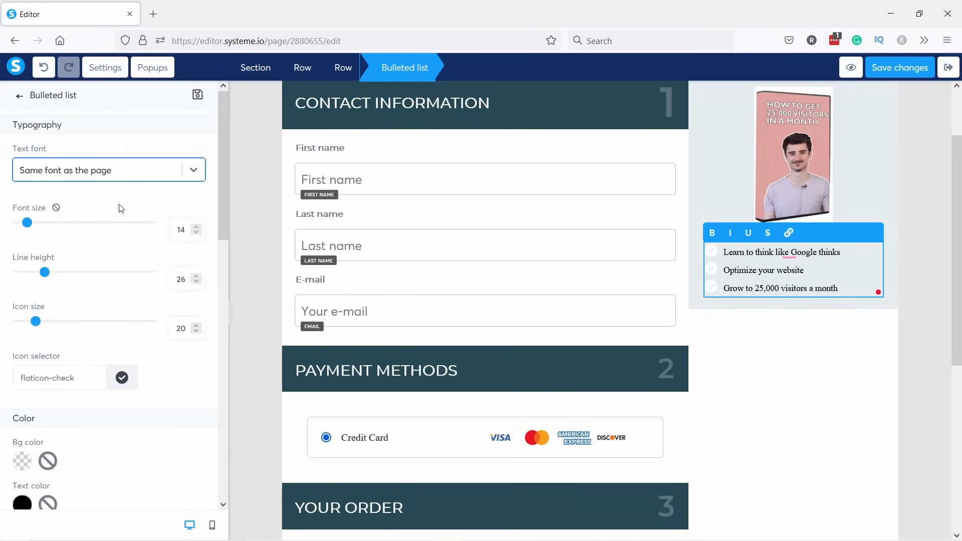
Set the page's default font to Google Fonts Rubik and save the changes.
{"action": "left_click", "coordinate": [105, 68]}
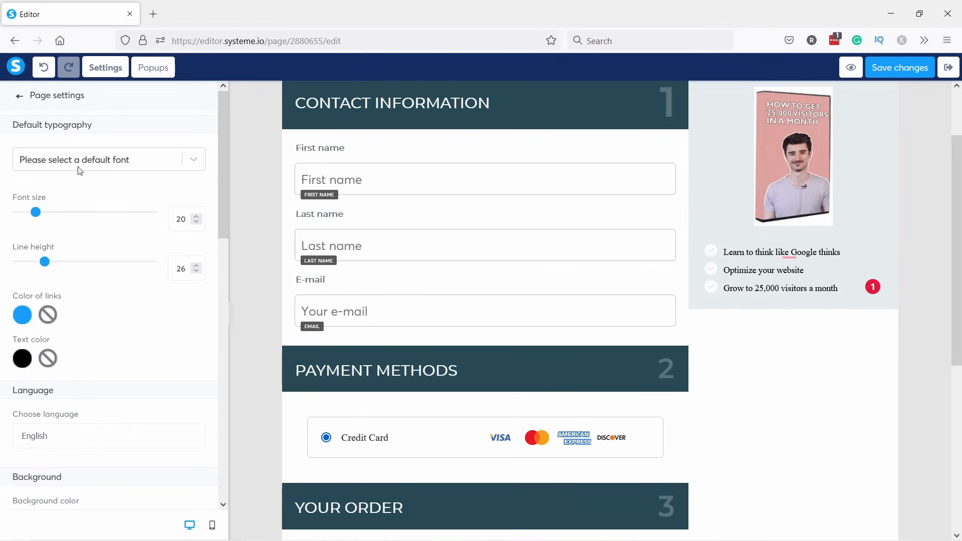
{"action": "scroll", "coordinate": [92, 317], "scroll_direction": "down", "scroll_amount": 8}
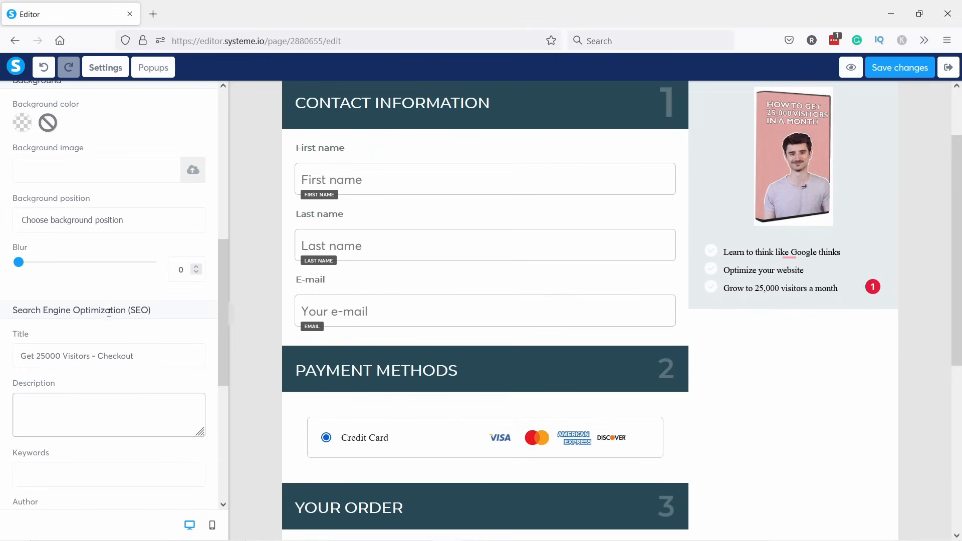
{"action": "scroll", "coordinate": [109, 243], "scroll_direction": "up", "scroll_amount": 8}
{"action": "left_click", "coordinate": [84, 159]}
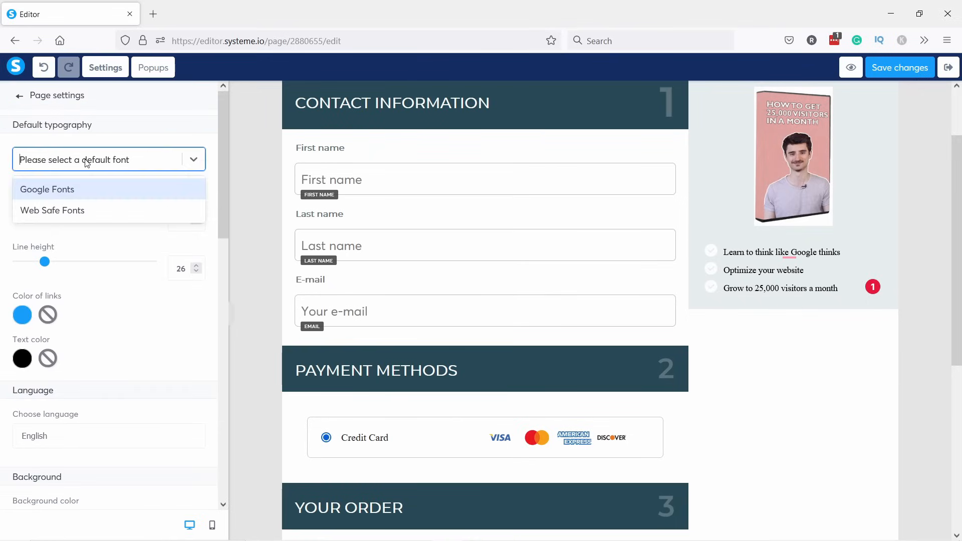
{"action": "left_click", "coordinate": [55, 189]}
{"action": "type", "text": "rubik"}
{"action": "left_click", "coordinate": [55, 212]}
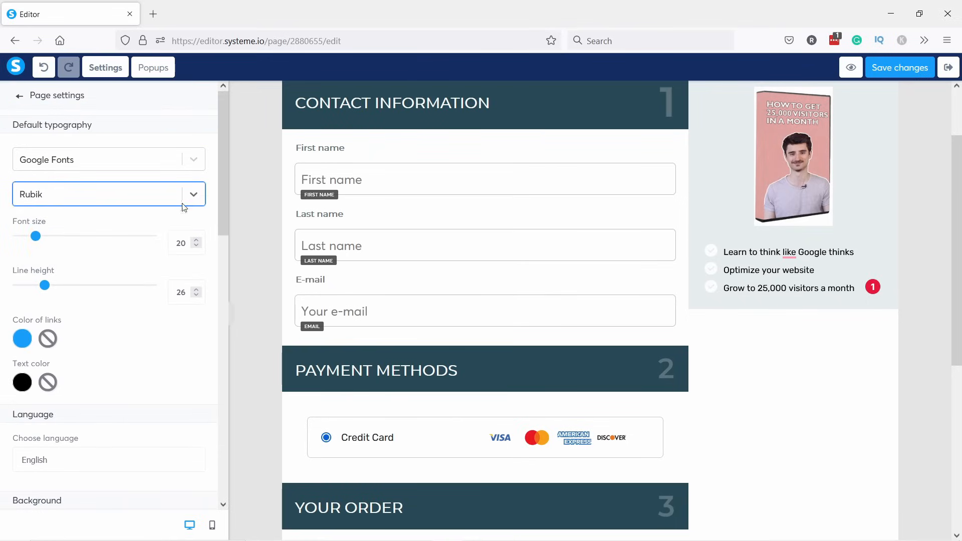
{"action": "left_click", "coordinate": [904, 67]}
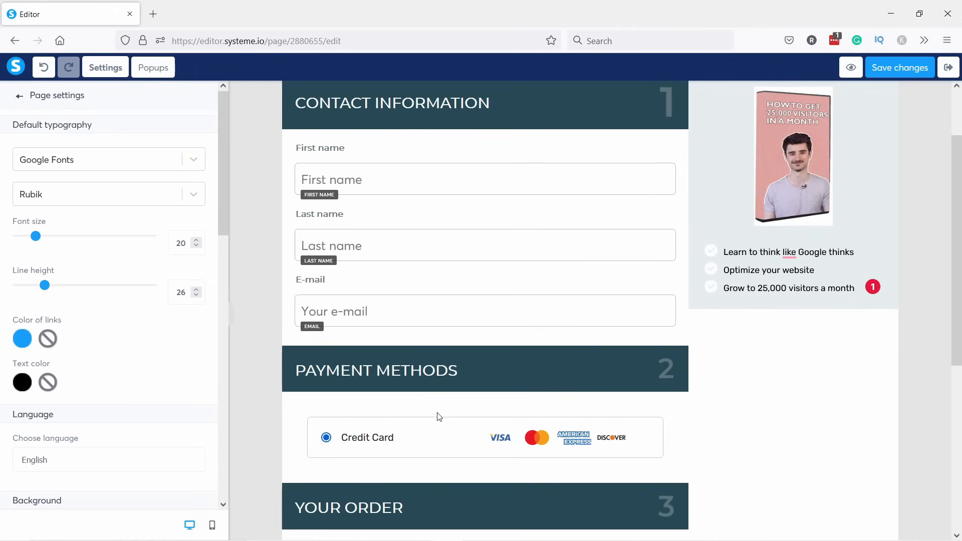
{"action": "left_click", "coordinate": [272, 128]}
{"action": "scroll", "coordinate": [397, 140], "scroll_direction": "down", "scroll_amount": 3}
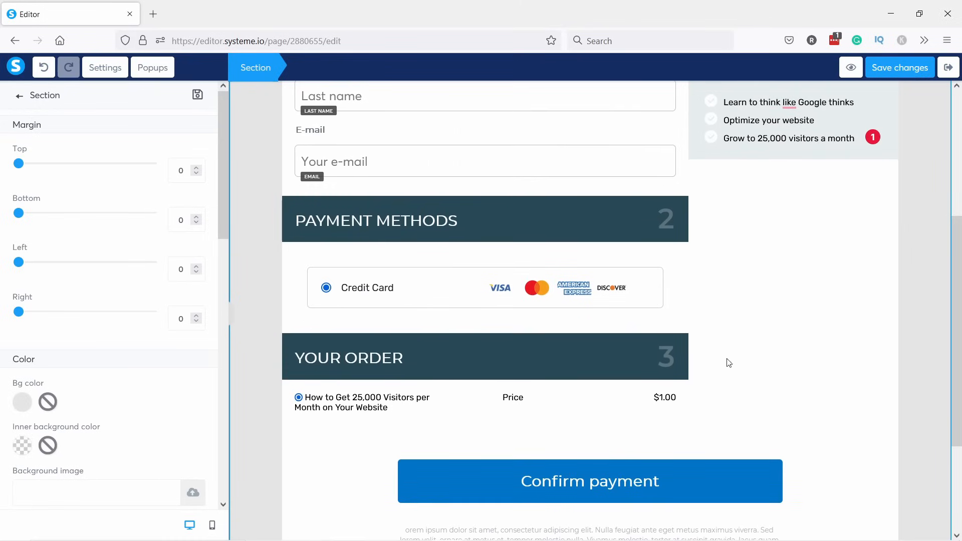
Delete the small print under Confirm payment and the empty section at the top.
{"action": "left_click", "coordinate": [586, 420]}
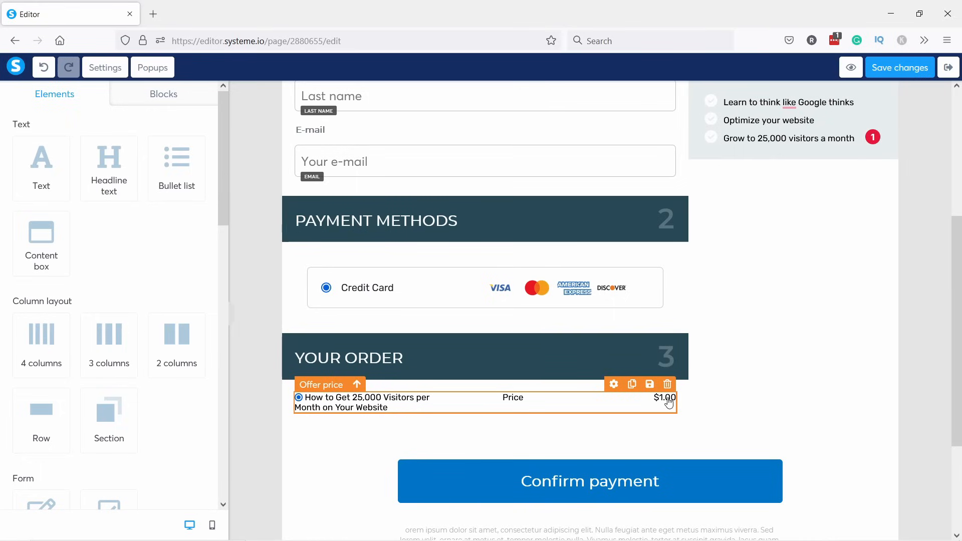
{"action": "scroll", "coordinate": [603, 469], "scroll_direction": "down", "scroll_amount": 2}
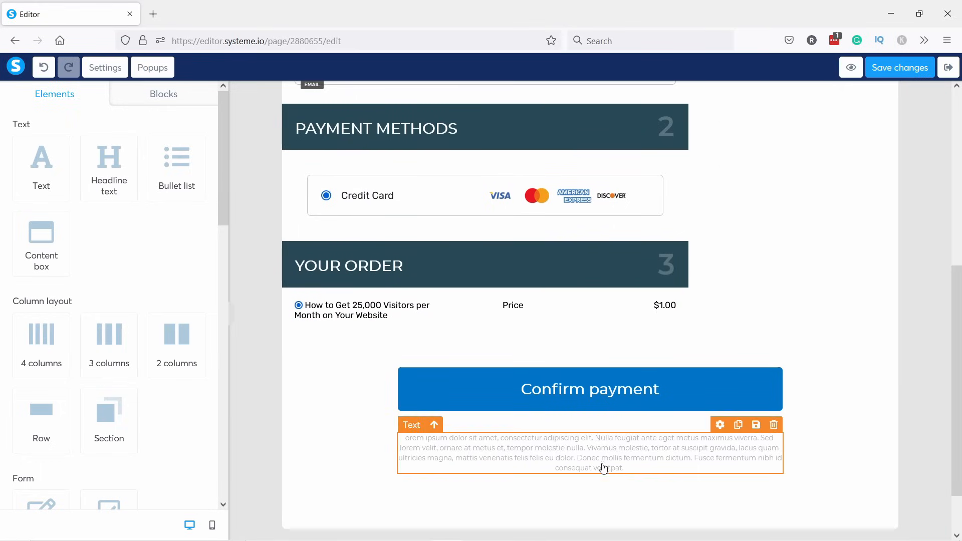
{"action": "left_click", "coordinate": [773, 425]}
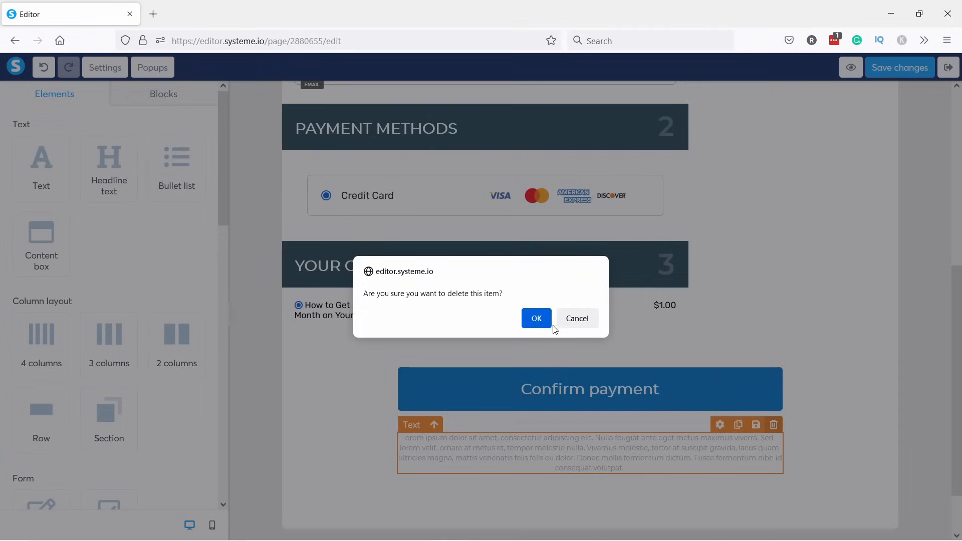
{"action": "left_click", "coordinate": [536, 318]}
{"action": "scroll", "coordinate": [959, 211], "scroll_direction": "up", "scroll_amount": 5}
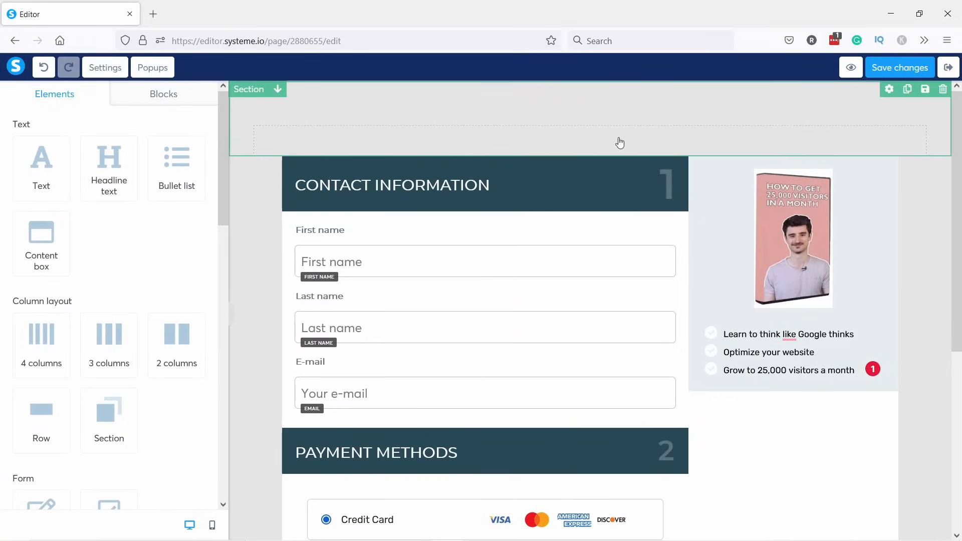
{"action": "left_click", "coordinate": [942, 89]}
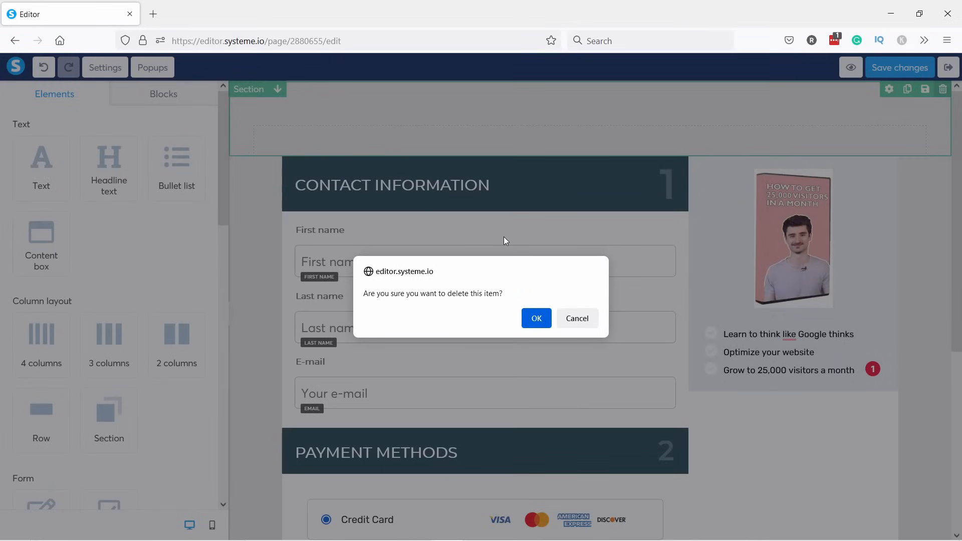
{"action": "left_click", "coordinate": [537, 319]}
Give the checkout section a top margin of 15.
{"action": "scroll", "coordinate": [897, 236], "scroll_direction": "down", "scroll_amount": 4}
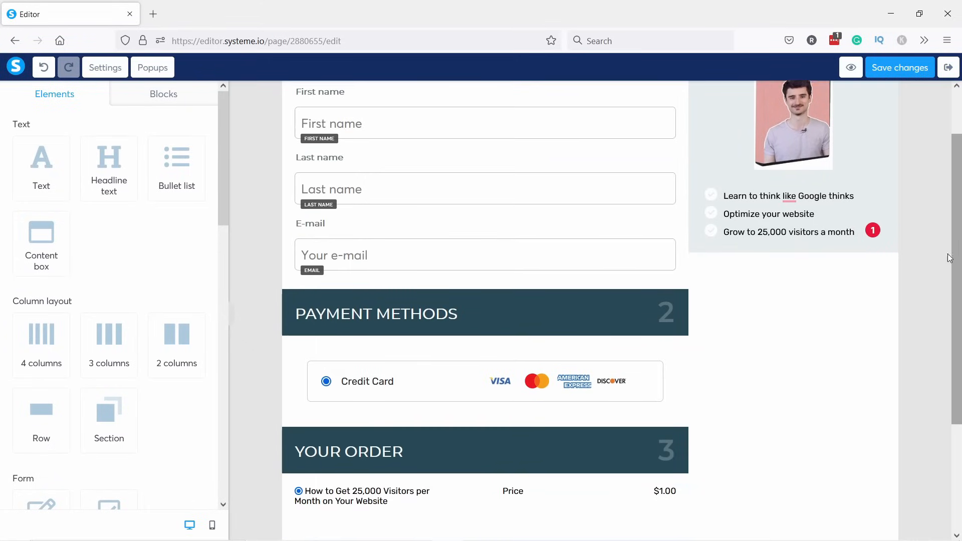
{"action": "scroll", "coordinate": [862, 357], "scroll_direction": "up", "scroll_amount": 4}
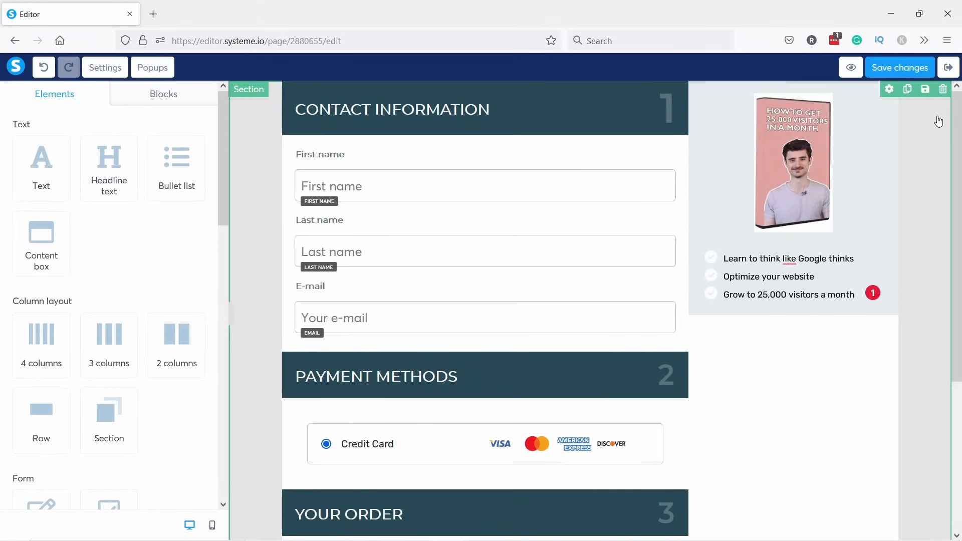
{"action": "left_click", "coordinate": [262, 98]}
{"action": "scroll", "coordinate": [262, 95], "scroll_direction": "down", "scroll_amount": 1}
{"action": "scroll", "coordinate": [262, 99], "scroll_direction": "down", "scroll_amount": 1}
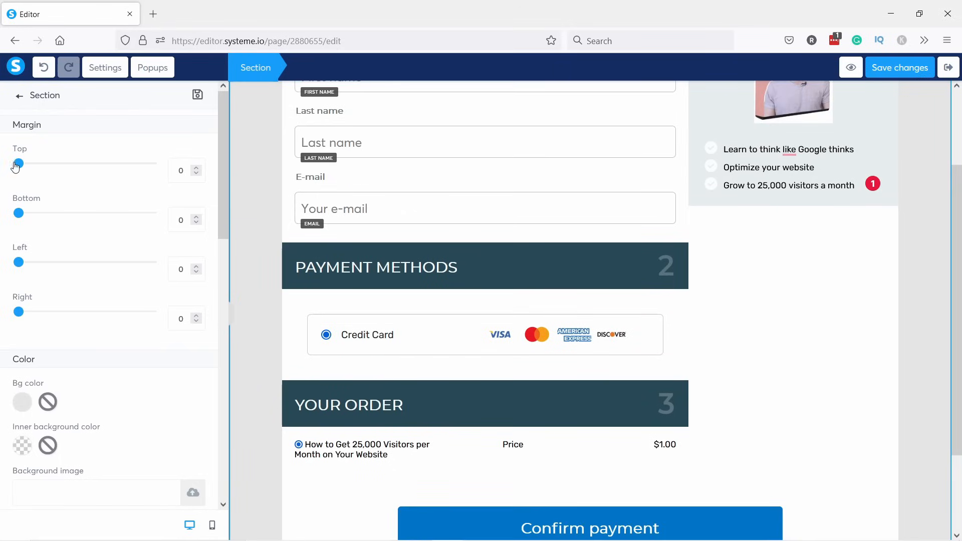
{"action": "left_click_drag", "start_coordinate": [19, 165], "coordinate": [29, 168]}
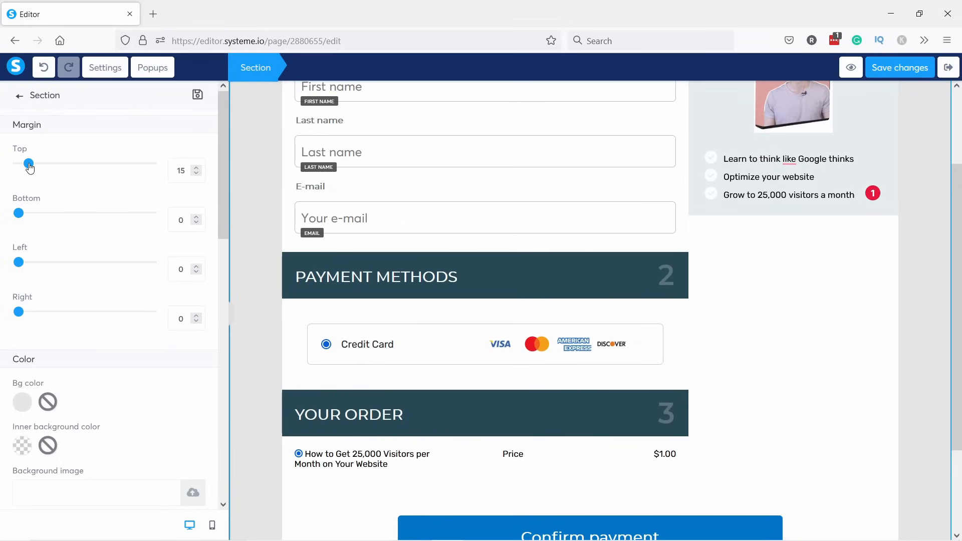
{"action": "left_click_drag", "start_coordinate": [956, 250], "coordinate": [957, 99]}
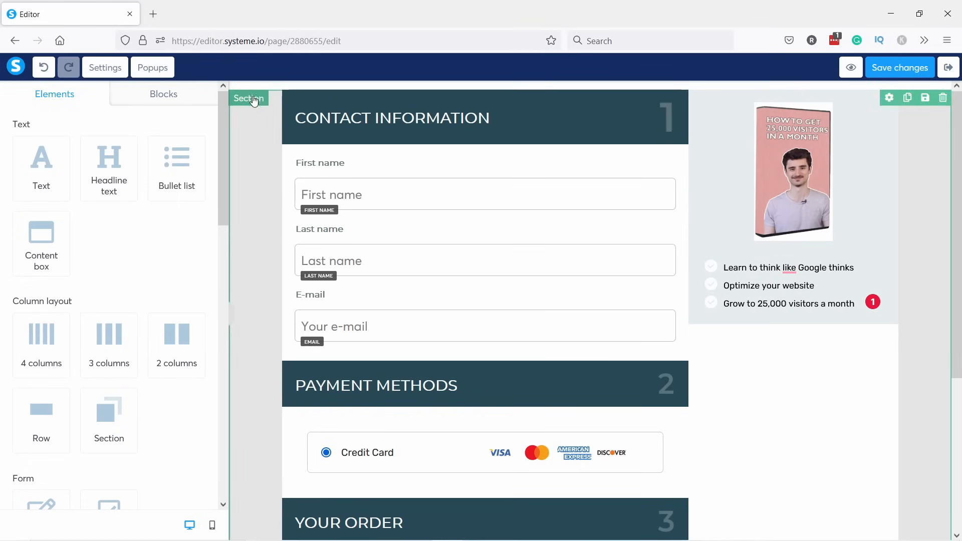
Set the checkout page's background colour to light grey in the page-wide settings.
{"action": "left_click", "coordinate": [103, 68]}
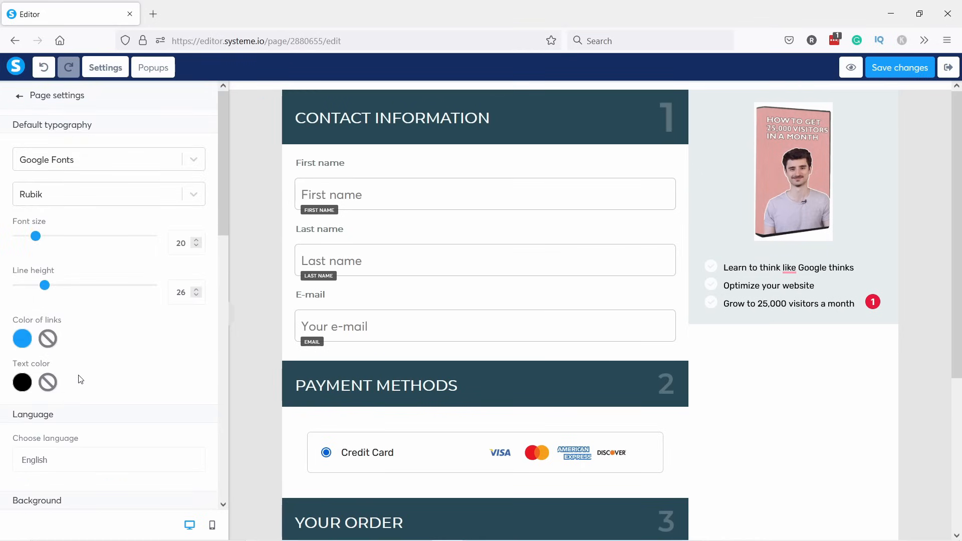
{"action": "scroll", "coordinate": [75, 350], "scroll_direction": "down", "scroll_amount": 8}
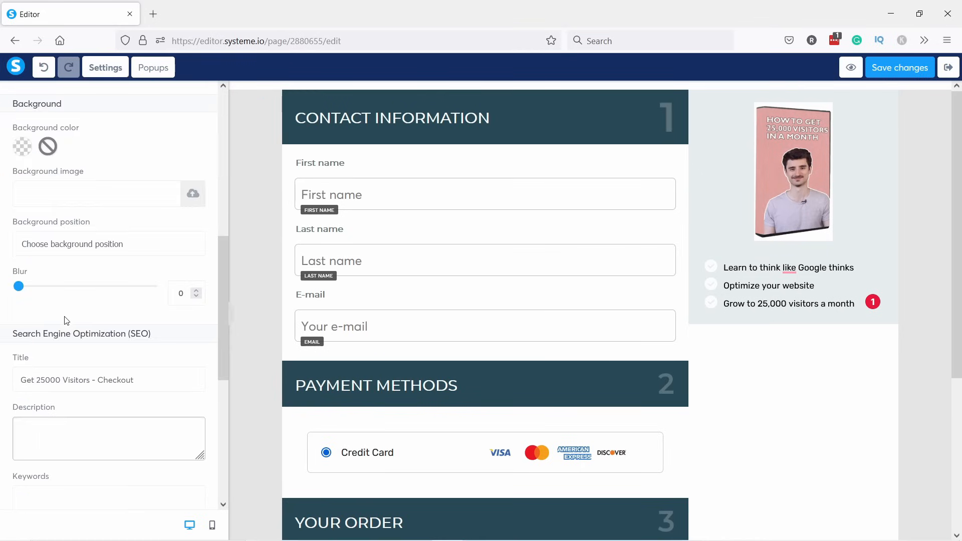
{"action": "left_click", "coordinate": [21, 147]}
{"action": "left_click", "coordinate": [107, 213]}
{"action": "left_click_drag", "start_coordinate": [85, 106], "coordinate": [79, 107]}
{"action": "left_click", "coordinate": [48, 198]}
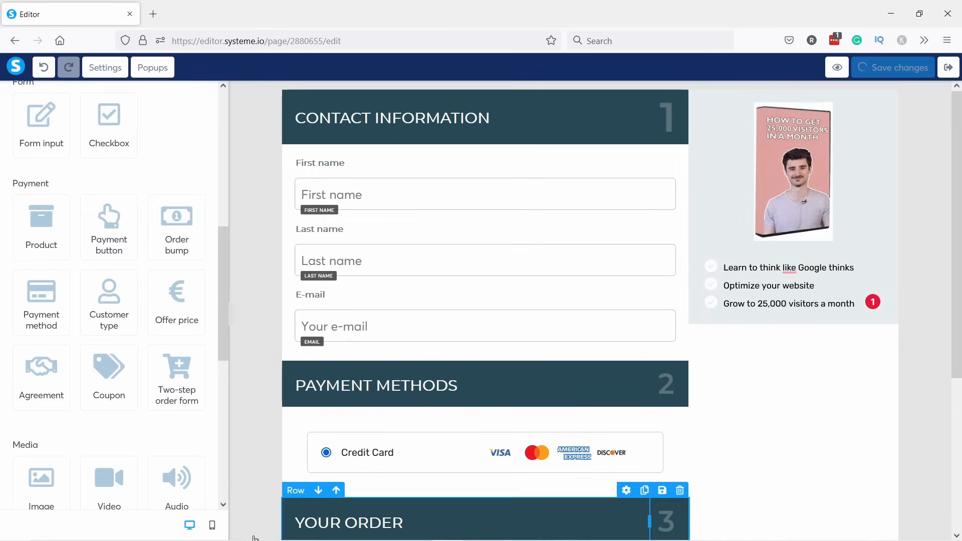
{"action": "left_click", "coordinate": [212, 524]}
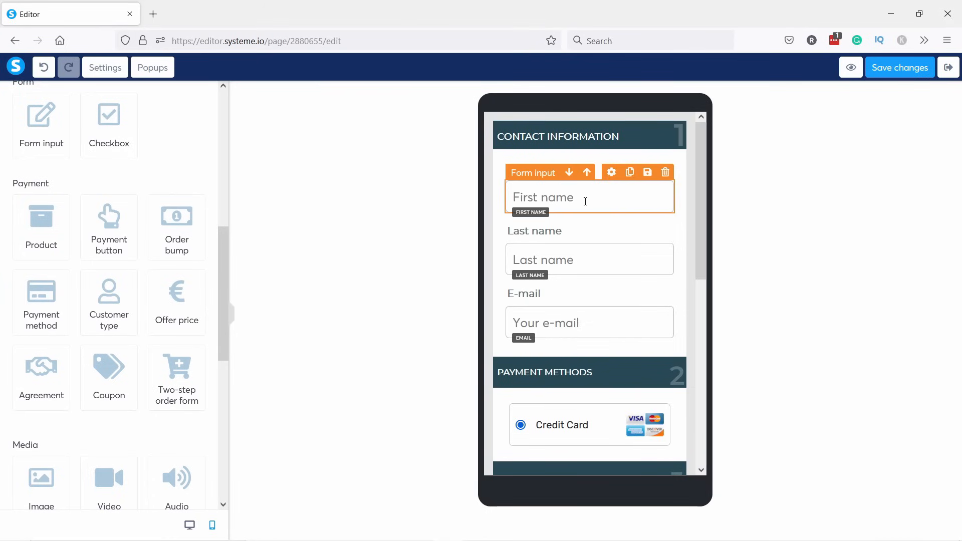
On mobile, remove the book row's background image and hide the bullet list.
{"action": "scroll", "coordinate": [596, 236], "scroll_direction": "down", "scroll_amount": 5}
{"action": "scroll", "coordinate": [601, 230], "scroll_direction": "down", "scroll_amount": 3}
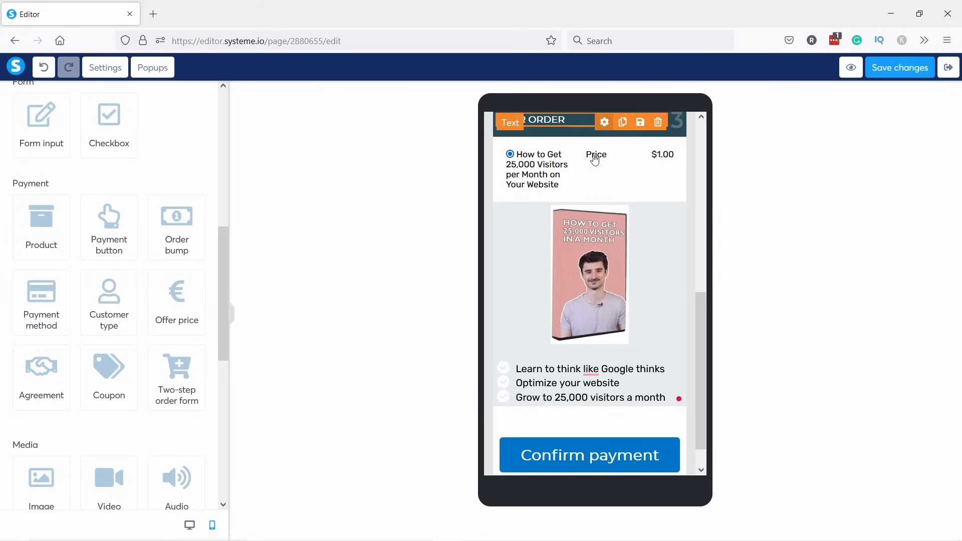
{"action": "scroll", "coordinate": [590, 235], "scroll_direction": "down", "scroll_amount": 1}
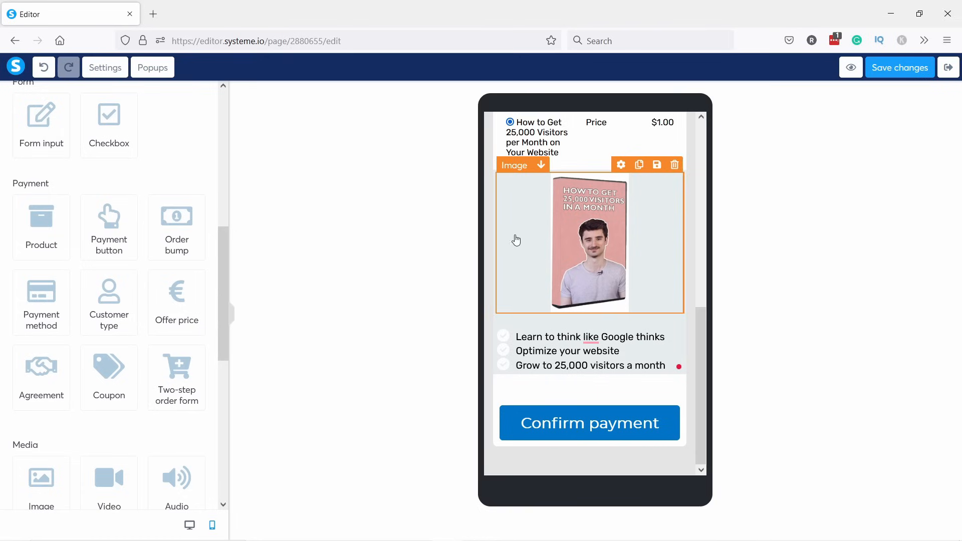
{"action": "left_click", "coordinate": [507, 198]}
{"action": "left_click", "coordinate": [170, 450]}
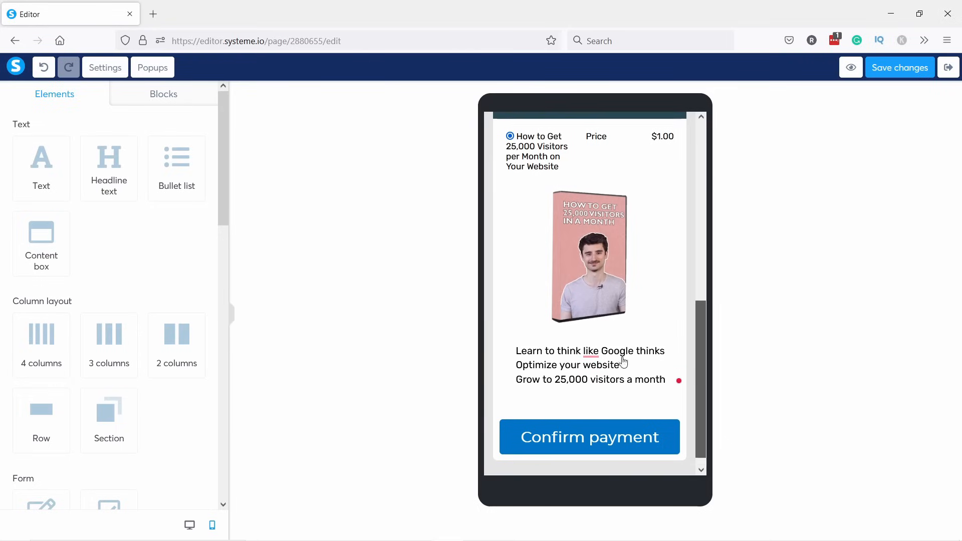
{"action": "left_click", "coordinate": [548, 354]}
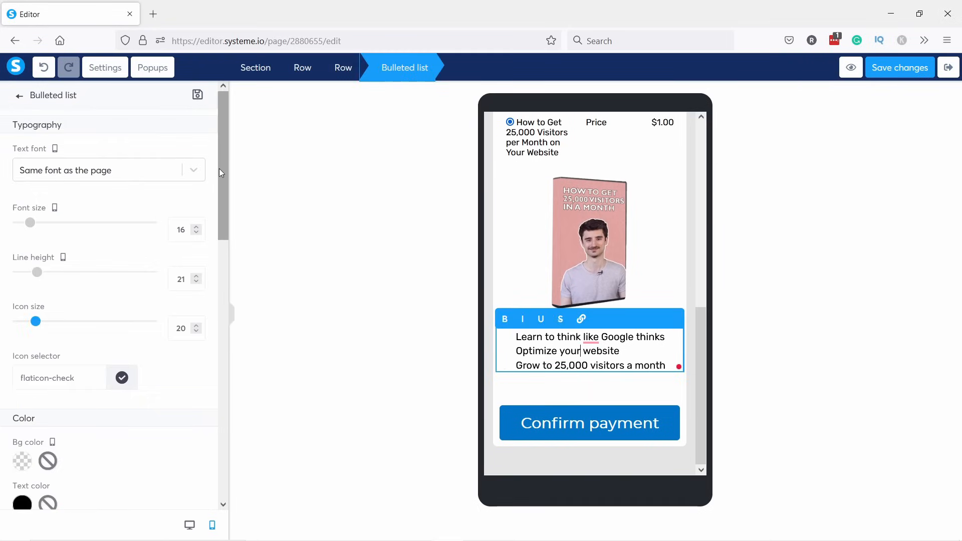
{"action": "left_click_drag", "start_coordinate": [218, 168], "coordinate": [246, 458]}
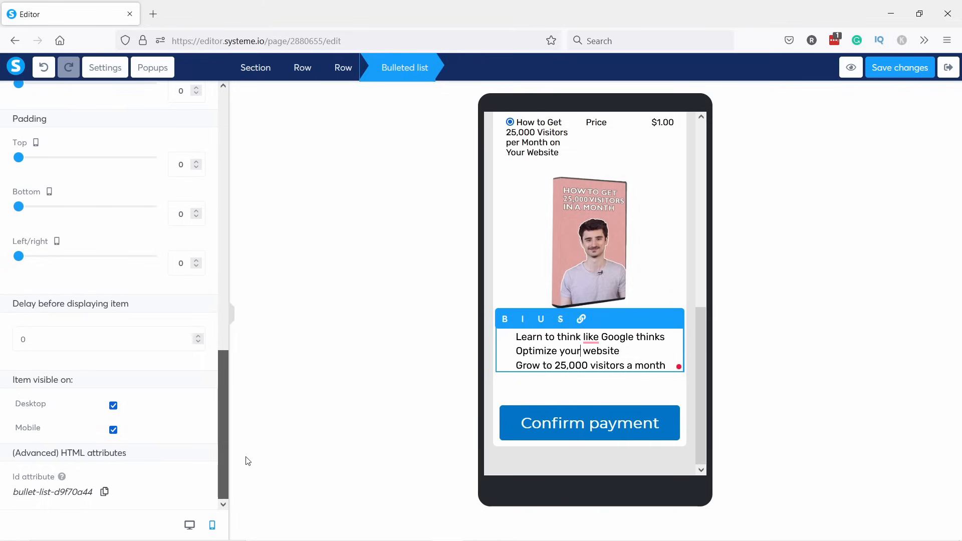
{"action": "left_click", "coordinate": [113, 429]}
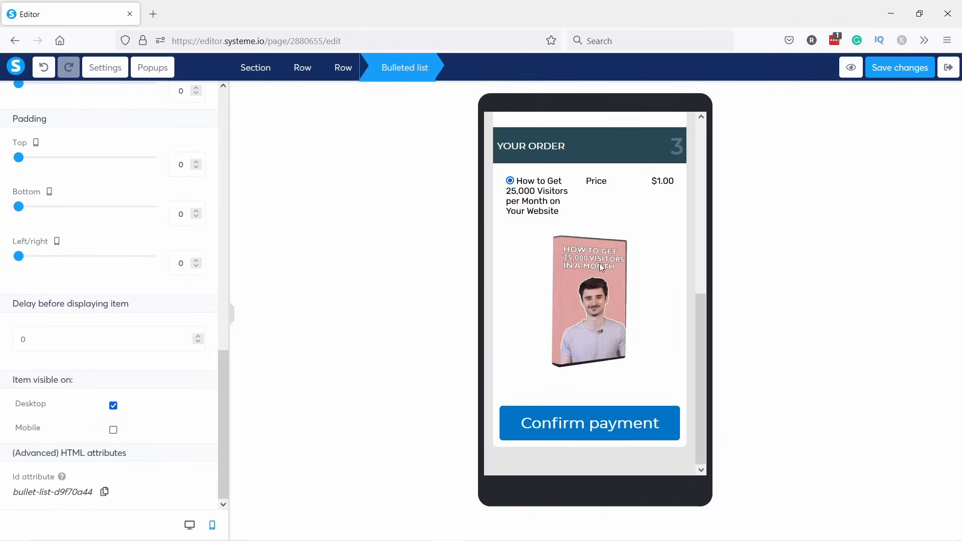
Shrink the mobile book image to 96, save, and return to the desktop preview.
{"action": "left_click", "coordinate": [583, 275]}
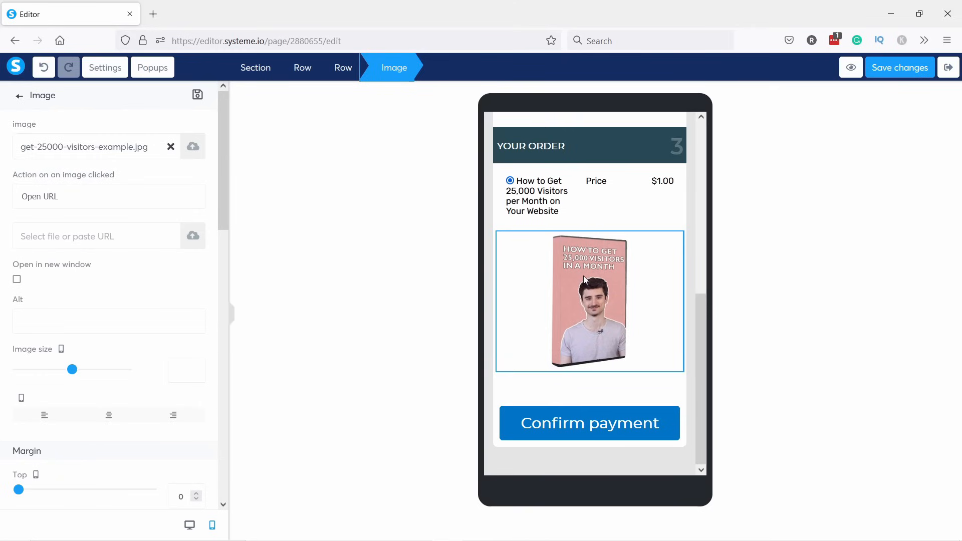
{"action": "left_click_drag", "start_coordinate": [72, 369], "coordinate": [53, 371]}
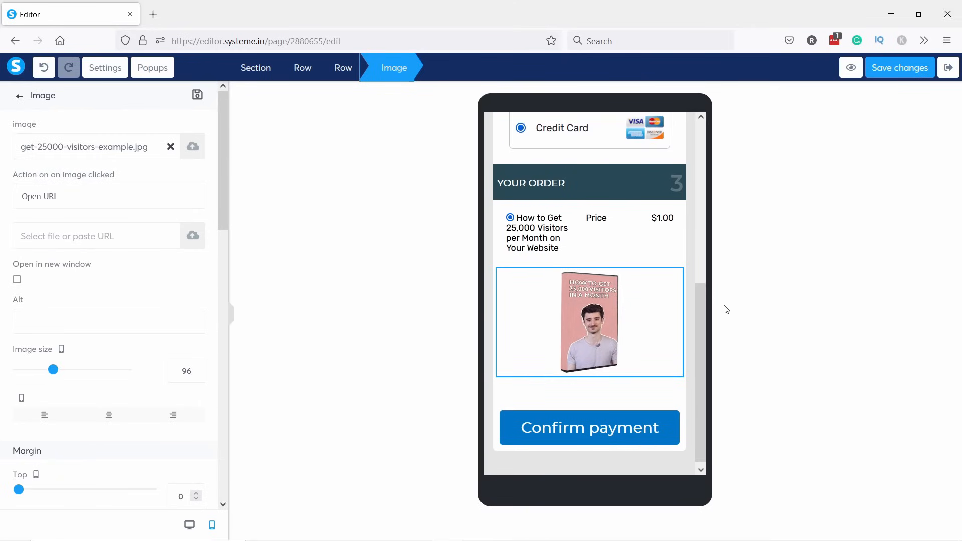
{"action": "left_click_drag", "start_coordinate": [707, 304], "coordinate": [710, 132]}
{"action": "left_click_drag", "start_coordinate": [717, 165], "coordinate": [803, 111]}
{"action": "left_click", "coordinate": [906, 70]}
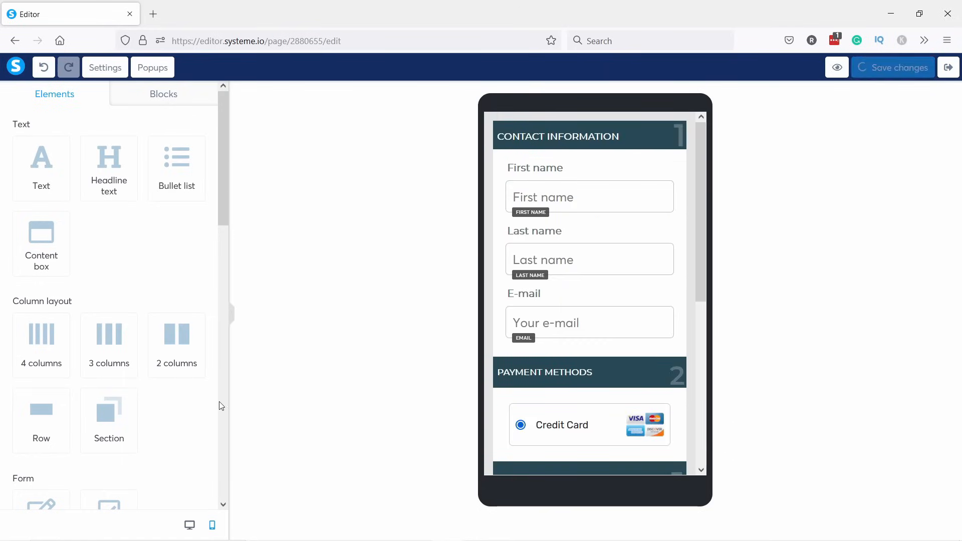
{"action": "left_click", "coordinate": [189, 524]}
{"action": "scroll", "coordinate": [782, 225], "scroll_direction": "down", "scroll_amount": 5}
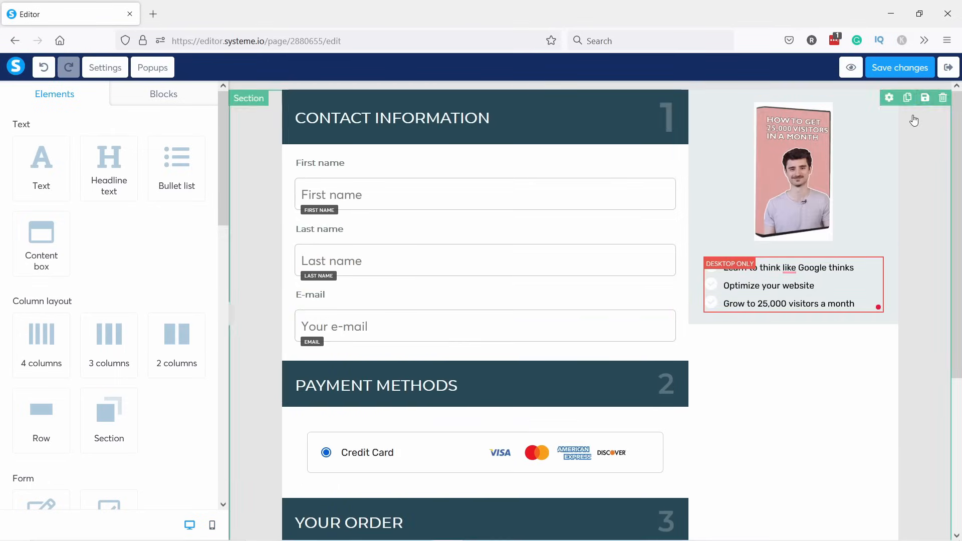
{"action": "left_click", "coordinate": [902, 67]}
{"action": "left_click", "coordinate": [851, 68]}
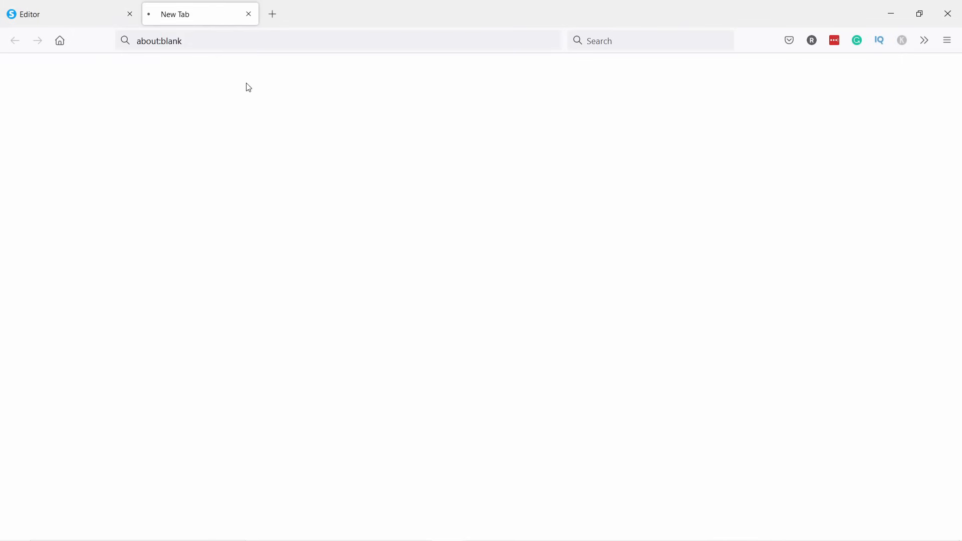
{"action": "scroll", "coordinate": [217, 152], "scroll_direction": "down", "scroll_amount": 7}
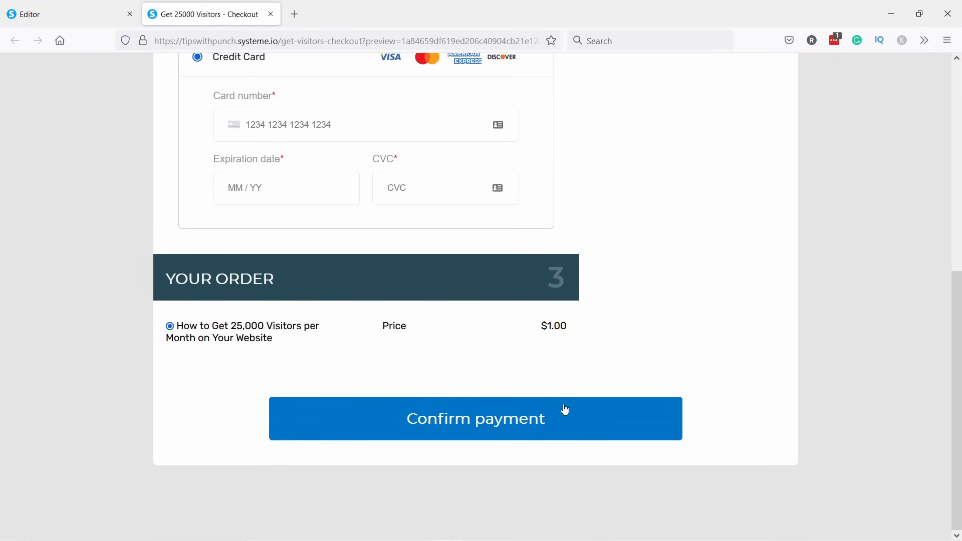
{"action": "scroll", "coordinate": [605, 416], "scroll_direction": "up", "scroll_amount": 10}
{"action": "left_click", "coordinate": [271, 14]}
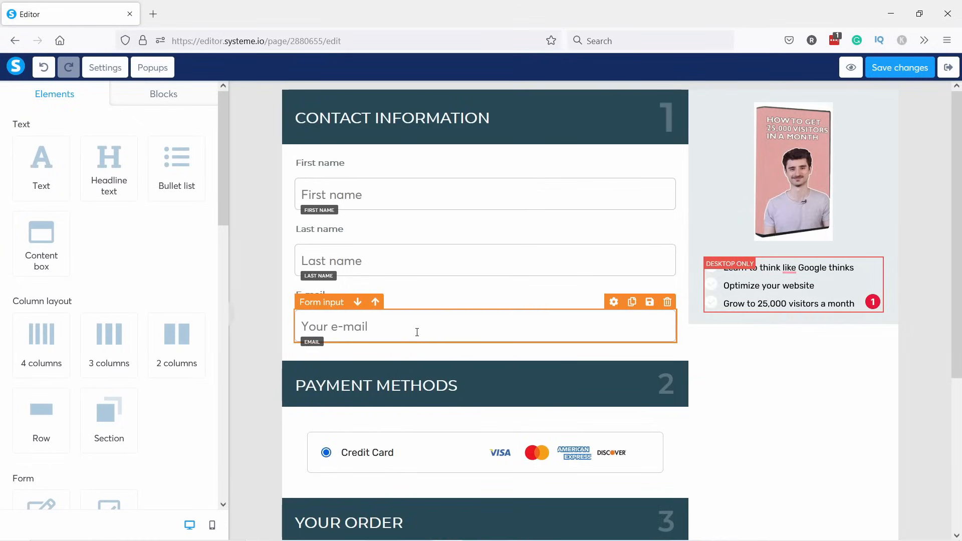
{"action": "scroll", "coordinate": [640, 389], "scroll_direction": "down", "scroll_amount": 5}
{"action": "scroll", "coordinate": [639, 390], "scroll_direction": "up", "scroll_amount": 5}
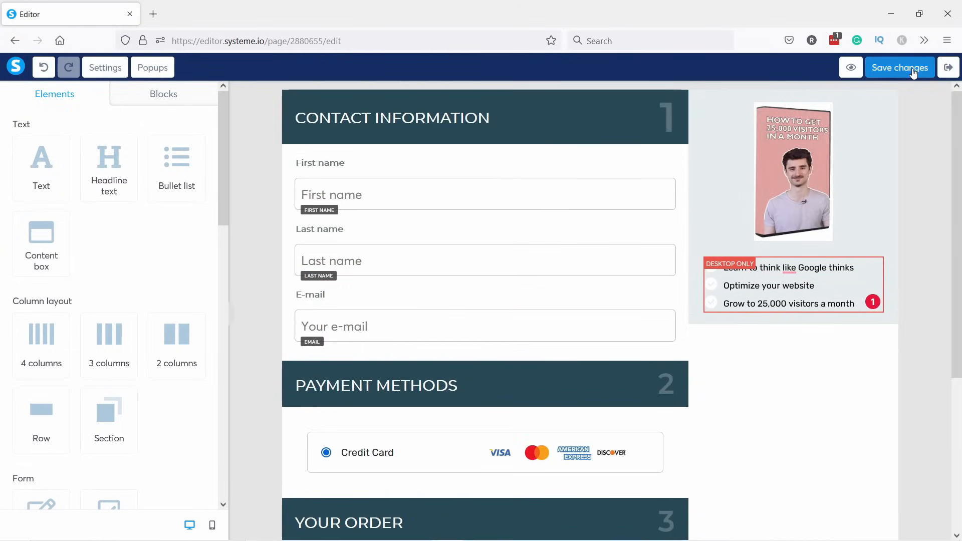
Create a Thank you page funnel step named 'Get 25000 visitors - thank you'.
{"action": "left_click", "coordinate": [950, 70]}
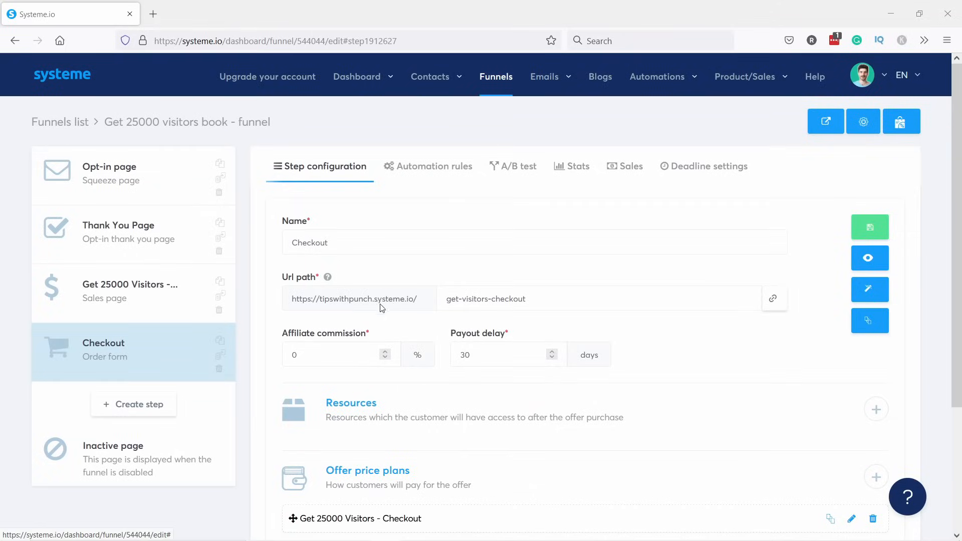
{"action": "left_click", "coordinate": [146, 407]}
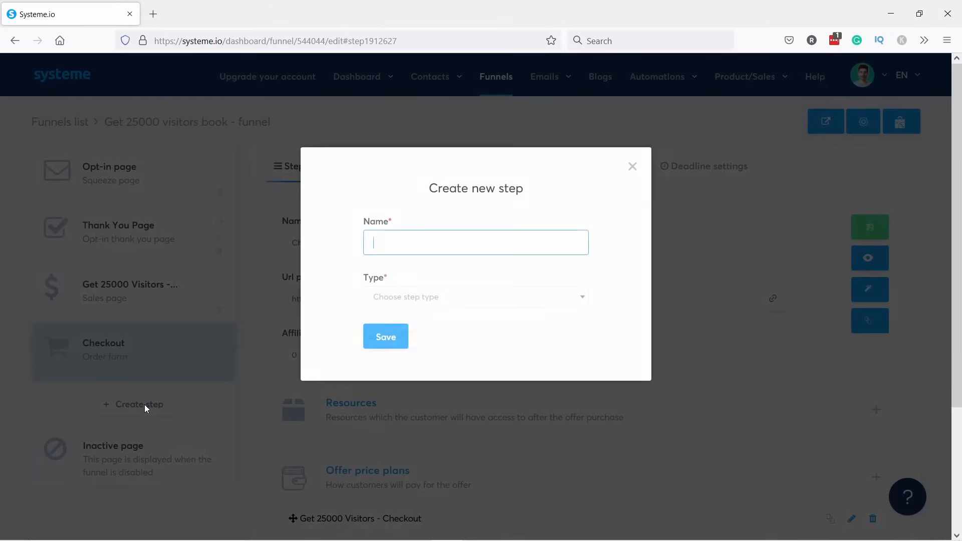
{"action": "type", "text": "Get 25000 visitors - thank you"}
{"action": "left_click", "coordinate": [428, 309]}
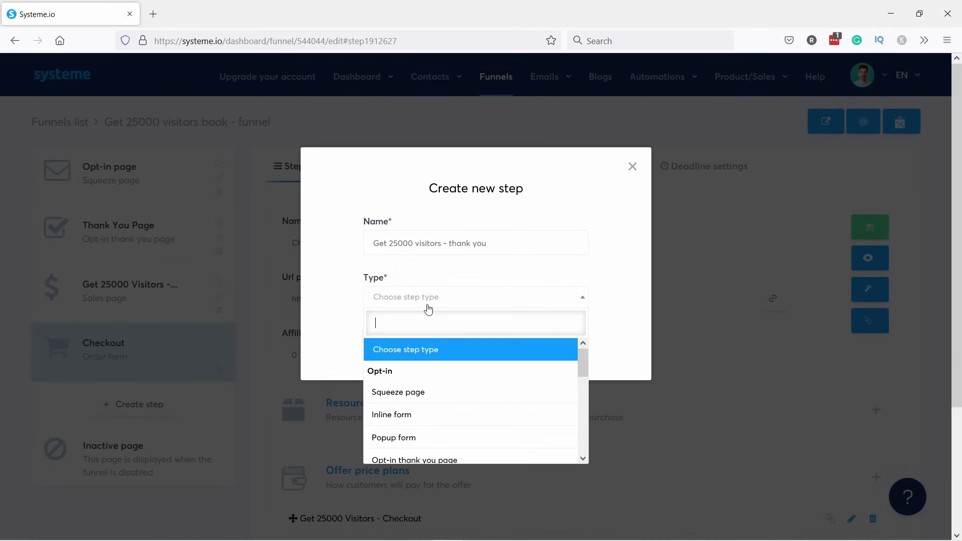
{"action": "scroll", "coordinate": [449, 414], "scroll_direction": "down", "scroll_amount": 4}
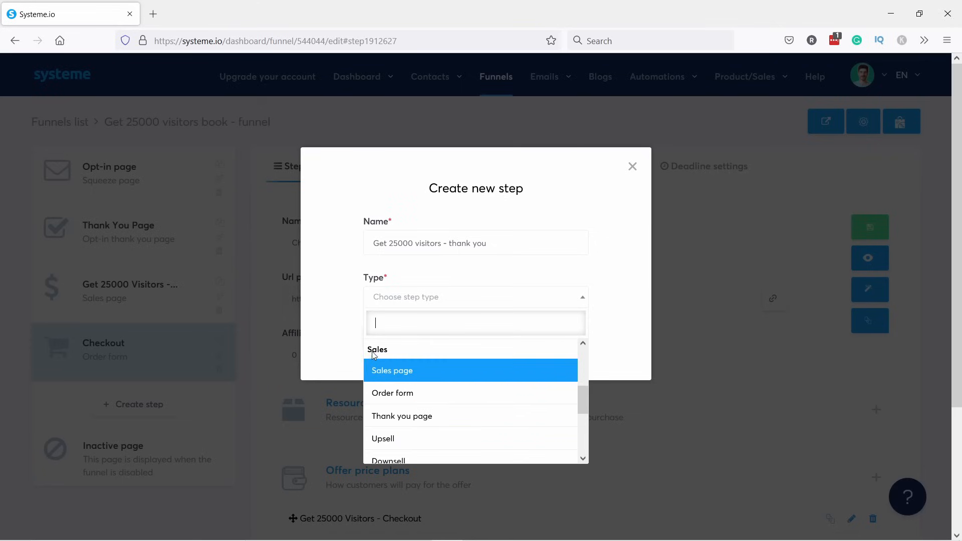
{"action": "left_click", "coordinate": [407, 418]}
{"action": "left_click", "coordinate": [392, 334]}
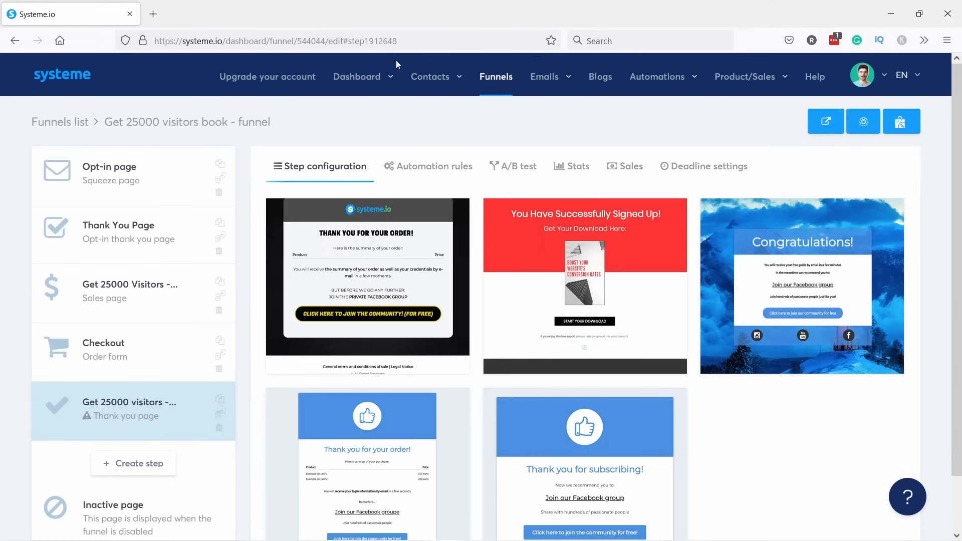
Apply the 'Thank you for your order' template and set URL path get-25000-visitors-thank-you.
{"action": "scroll", "coordinate": [609, 273], "scroll_direction": "down", "scroll_amount": 1}
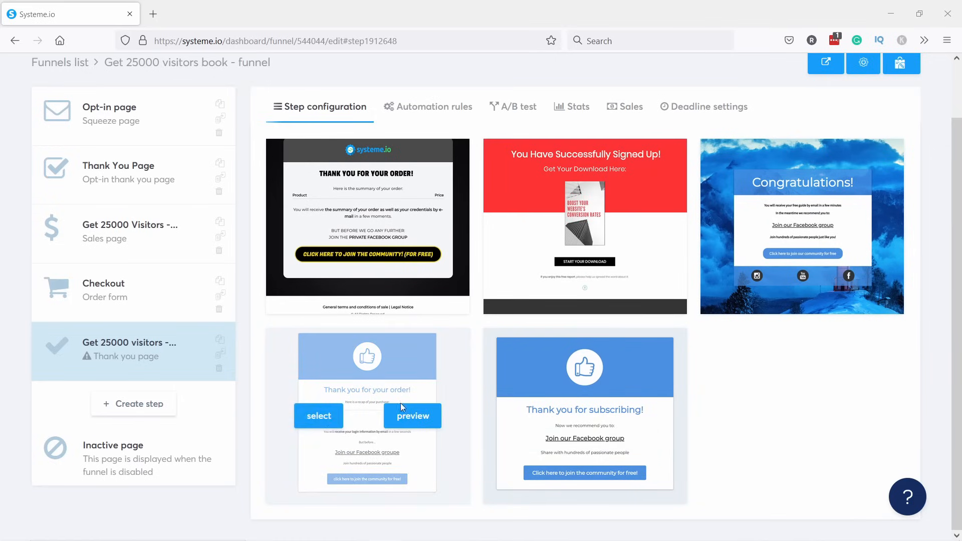
{"action": "left_click", "coordinate": [328, 420]}
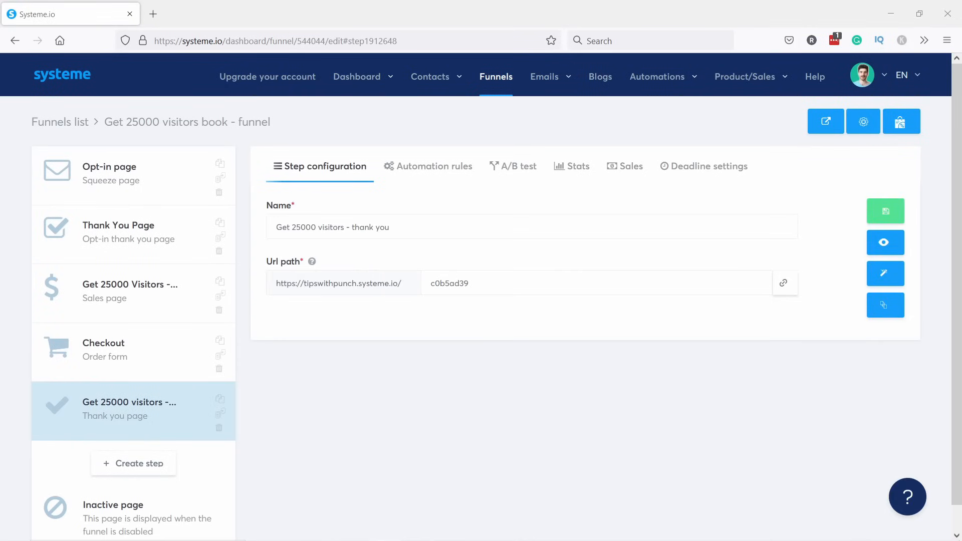
{"action": "left_click_drag", "start_coordinate": [473, 283], "coordinate": [391, 281]}
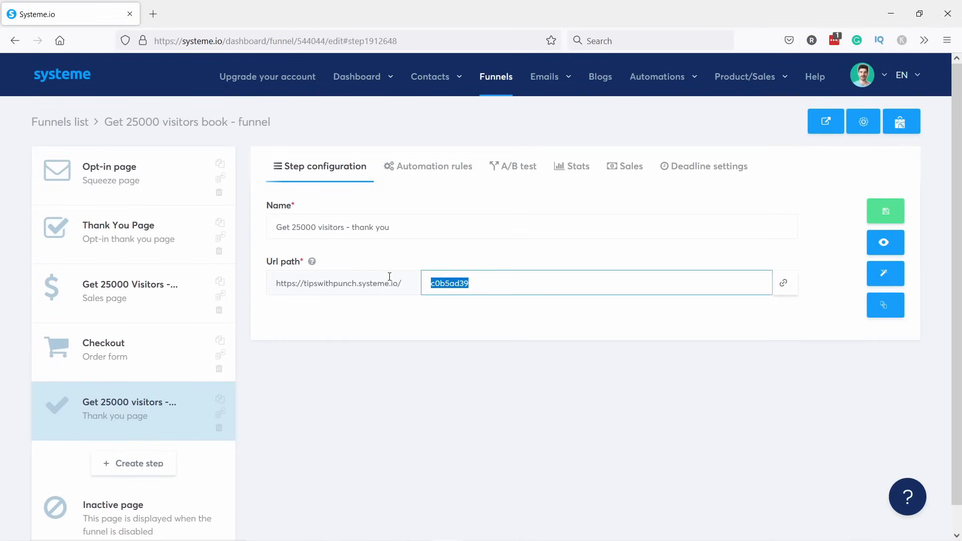
{"action": "type", "text": "get-25000-visitors-thank-you"}
{"action": "left_click", "coordinate": [885, 210]}
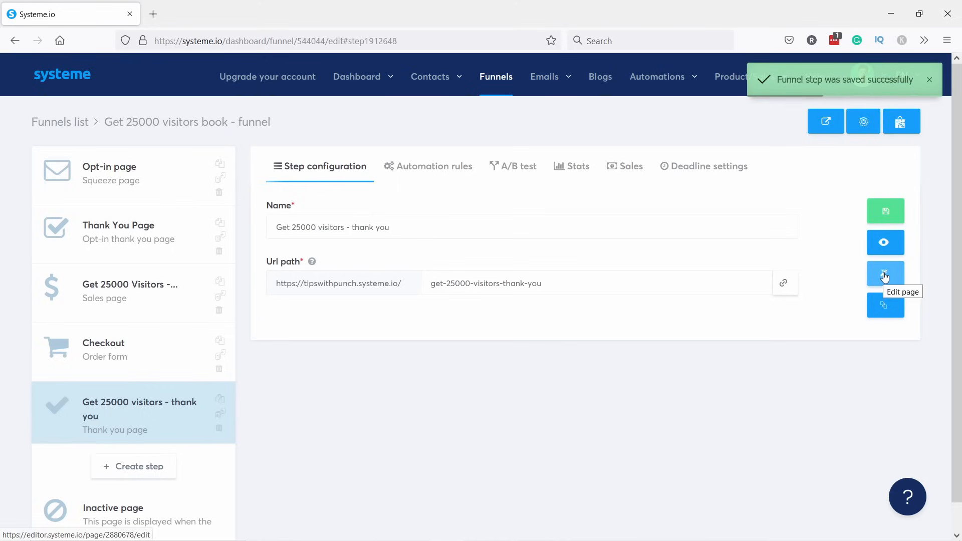
{"action": "left_click", "coordinate": [880, 275]}
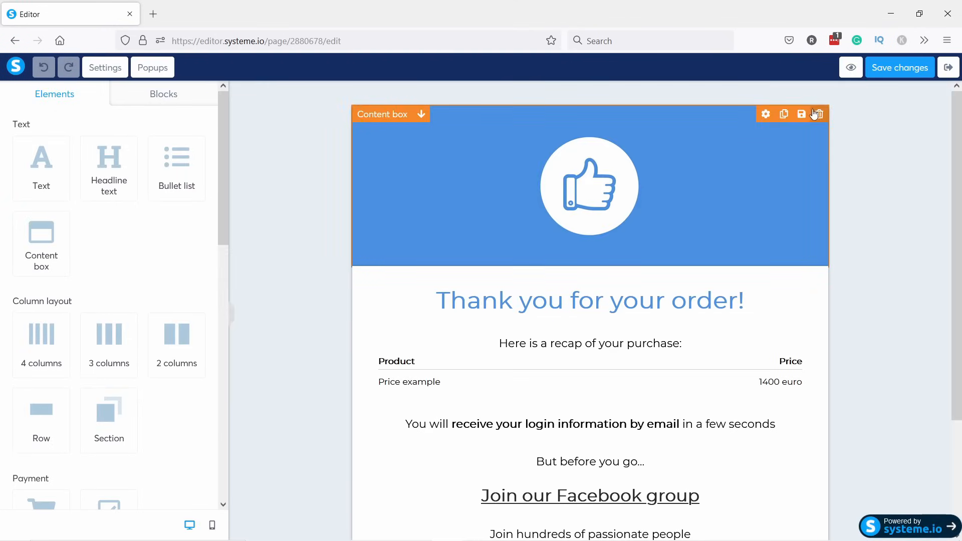
Delete the thumbs-up header box, the Facebook group headline and the login information sentence.
{"action": "left_click", "coordinate": [819, 114]}
{"action": "left_click", "coordinate": [535, 318]}
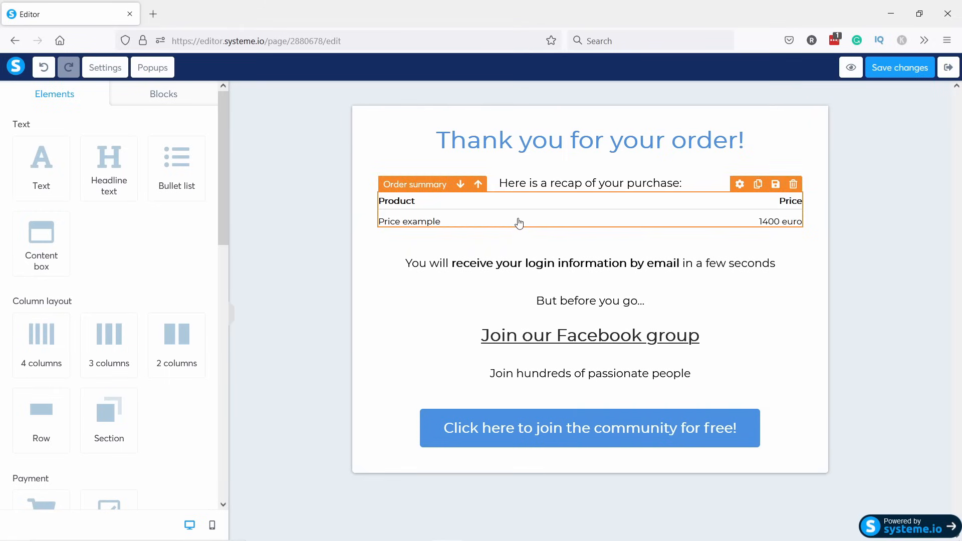
{"action": "left_click", "coordinate": [800, 314]}
{"action": "key", "text": "Return"}
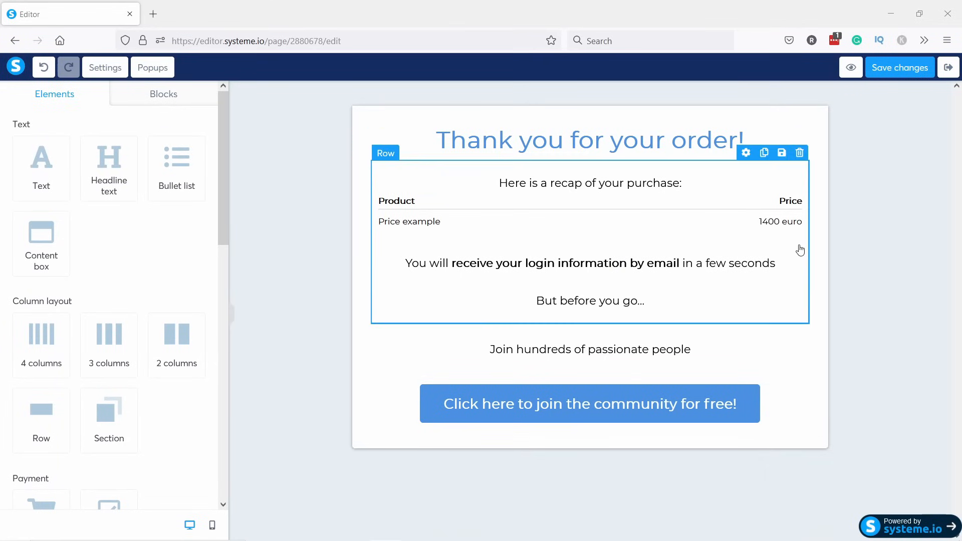
{"action": "left_click", "coordinate": [793, 245]}
{"action": "left_click", "coordinate": [533, 320]}
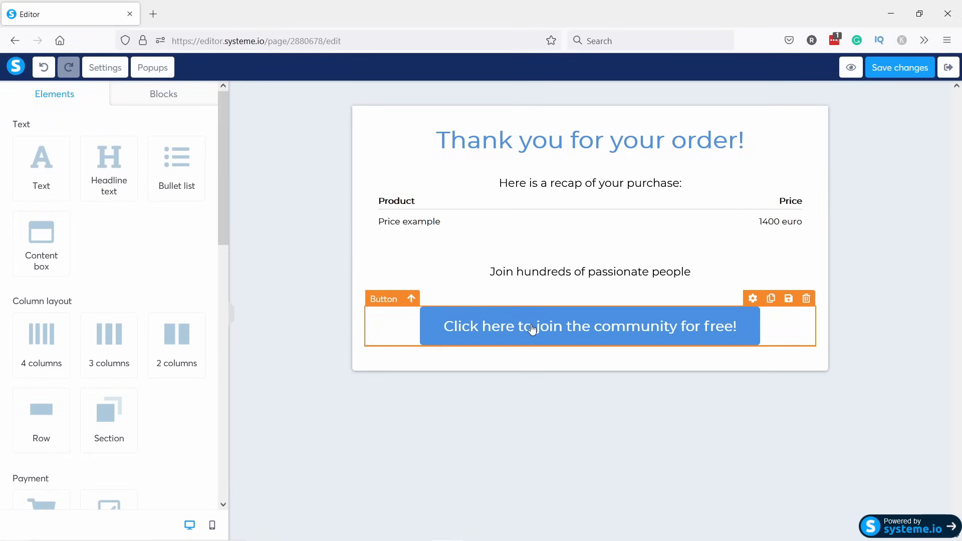
Move 'Join hundreds of passionate people' below the community button and remove the empty row.
{"action": "left_click_drag", "start_coordinate": [537, 277], "coordinate": [556, 368]}
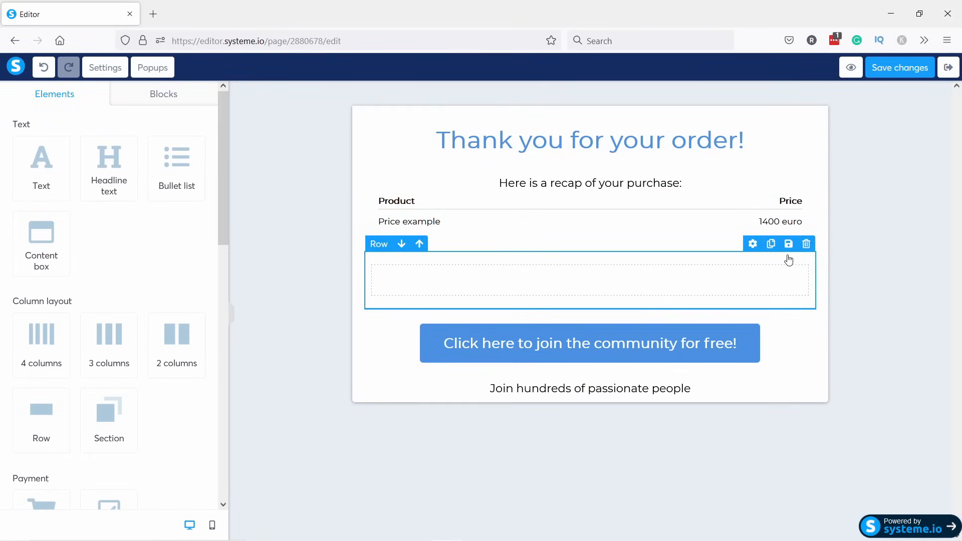
{"action": "left_click", "coordinate": [806, 244]}
{"action": "left_click", "coordinate": [535, 319]}
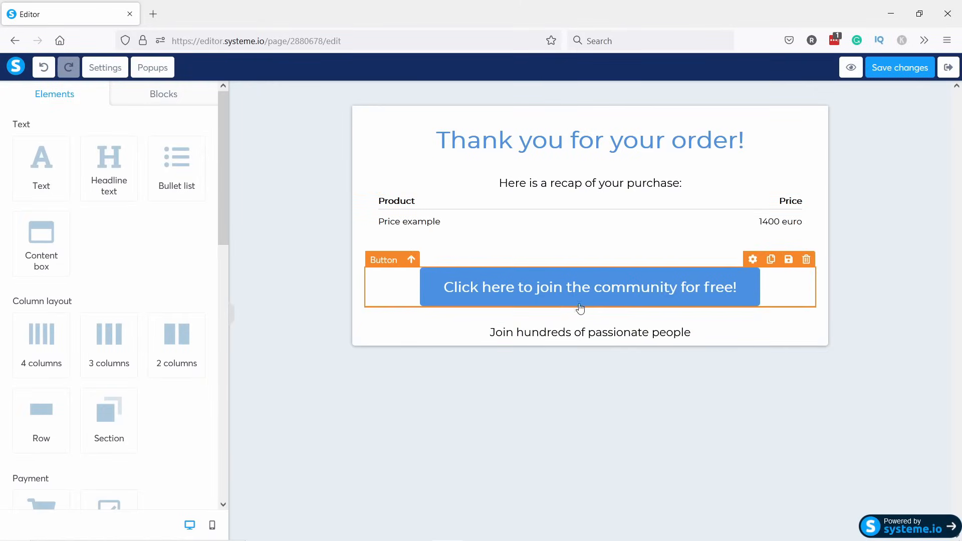
{"action": "left_click", "coordinate": [549, 300]}
{"action": "left_click", "coordinate": [385, 540]}
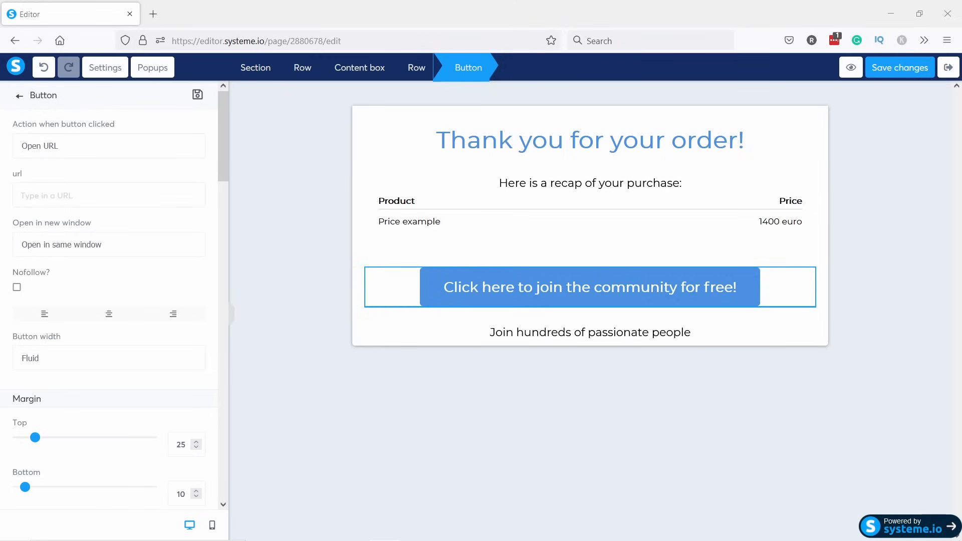
Change the community button's text to DOWNLOAD THE BOOK.
{"action": "left_click", "coordinate": [448, 540]}
{"action": "left_click", "coordinate": [537, 295]}
{"action": "left_click", "coordinate": [537, 293]}
{"action": "scroll", "coordinate": [129, 266], "scroll_direction": "down", "scroll_amount": 10}
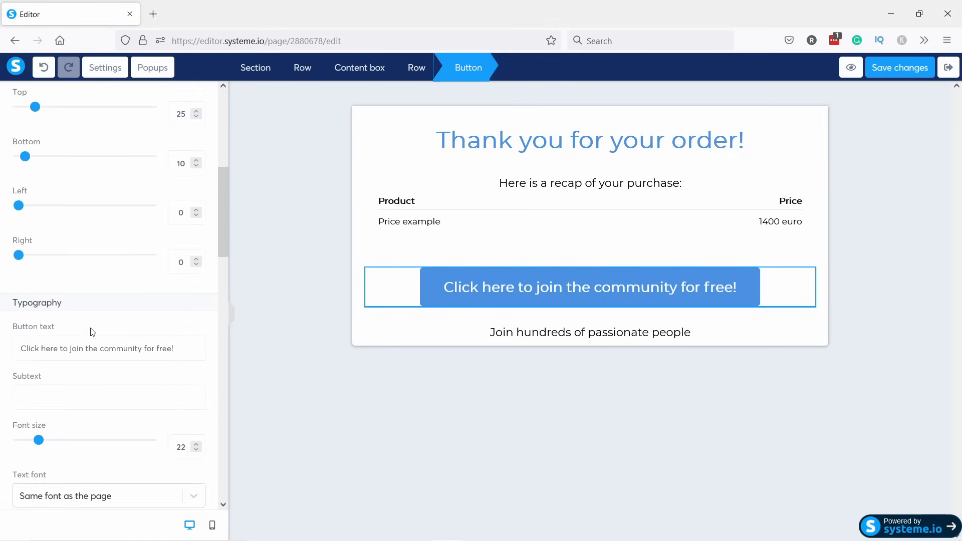
{"action": "triple_click", "coordinate": [180, 153]}
{"action": "type", "text": "DOWNLOAD THE BOOK"}
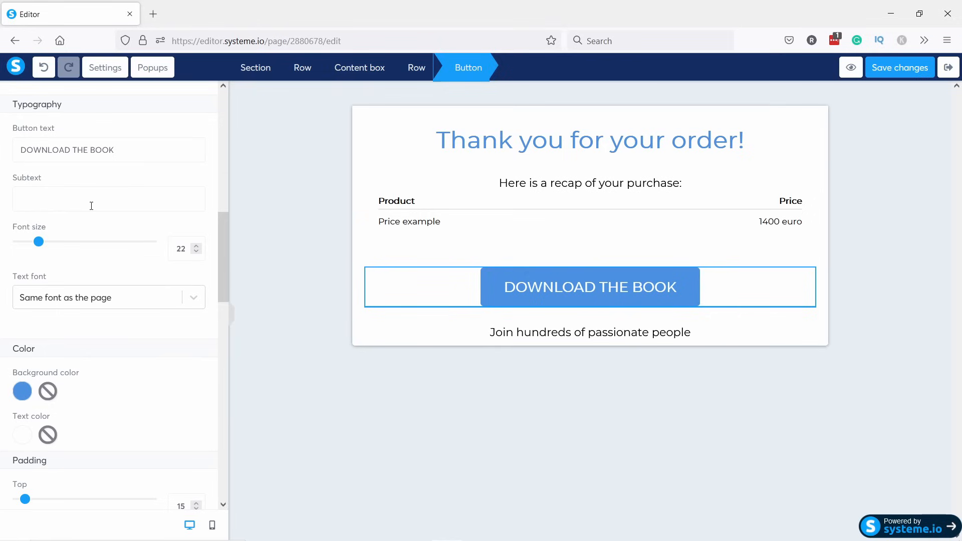
{"action": "scroll", "coordinate": [91, 205], "scroll_direction": "up", "scroll_amount": 12}
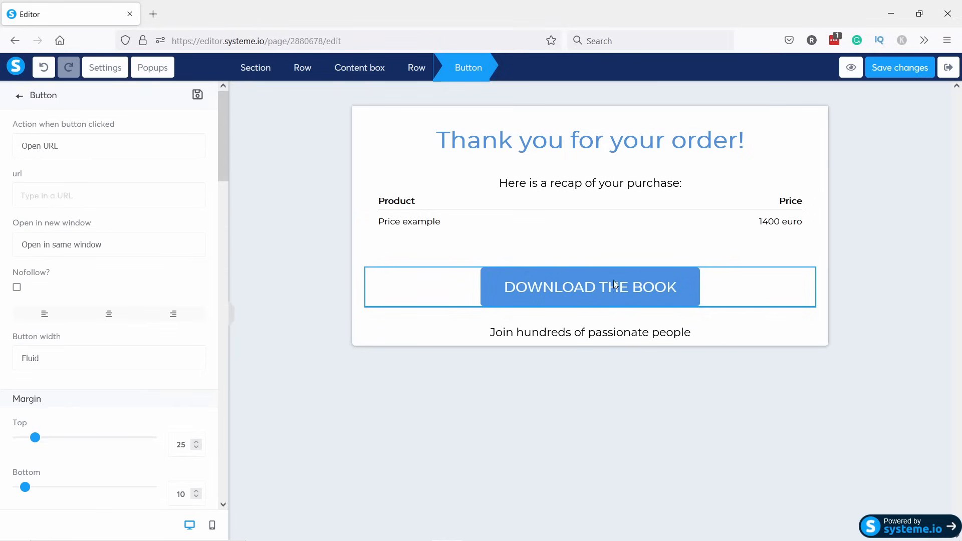
{"action": "left_click", "coordinate": [531, 339]}
{"action": "left_click", "coordinate": [521, 332]}
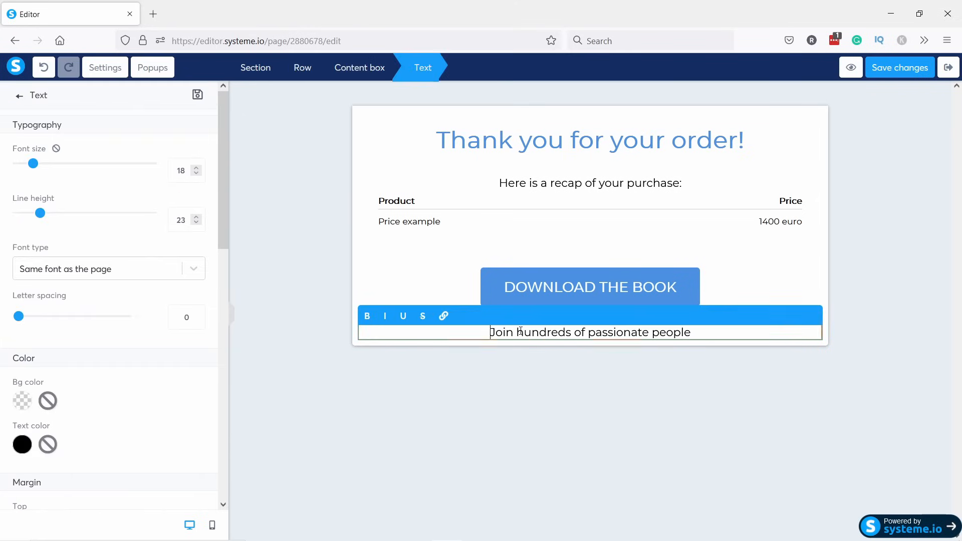
Link the words 'Join hundreds' to the uploaded how to get 25000 visitors a month PDF.
{"action": "left_click_drag", "start_coordinate": [493, 332], "coordinate": [572, 333]}
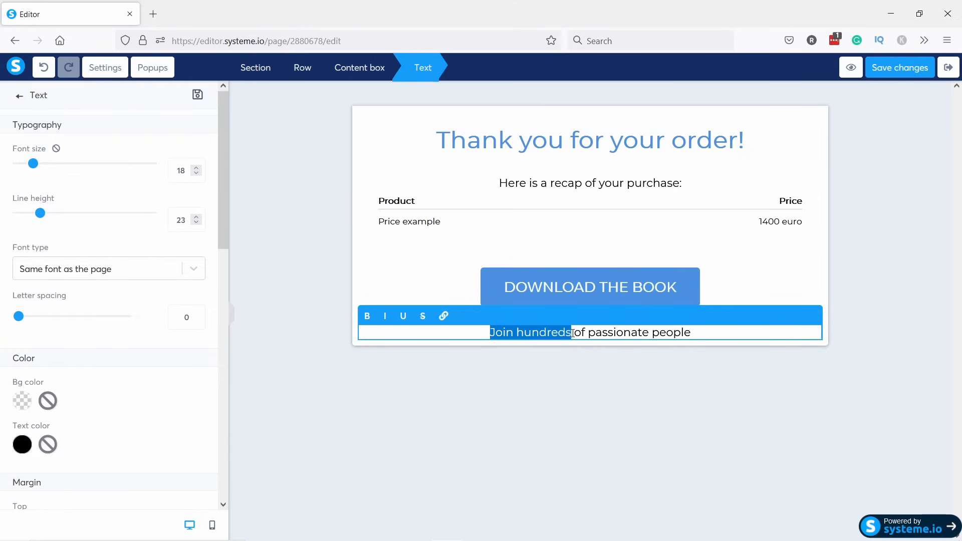
{"action": "left_click", "coordinate": [444, 316]}
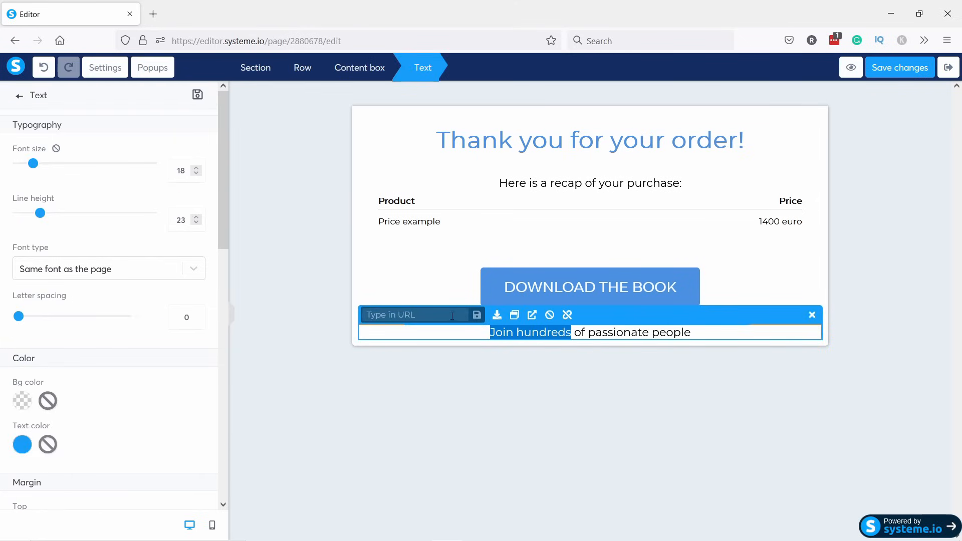
{"action": "left_click", "coordinate": [496, 316]}
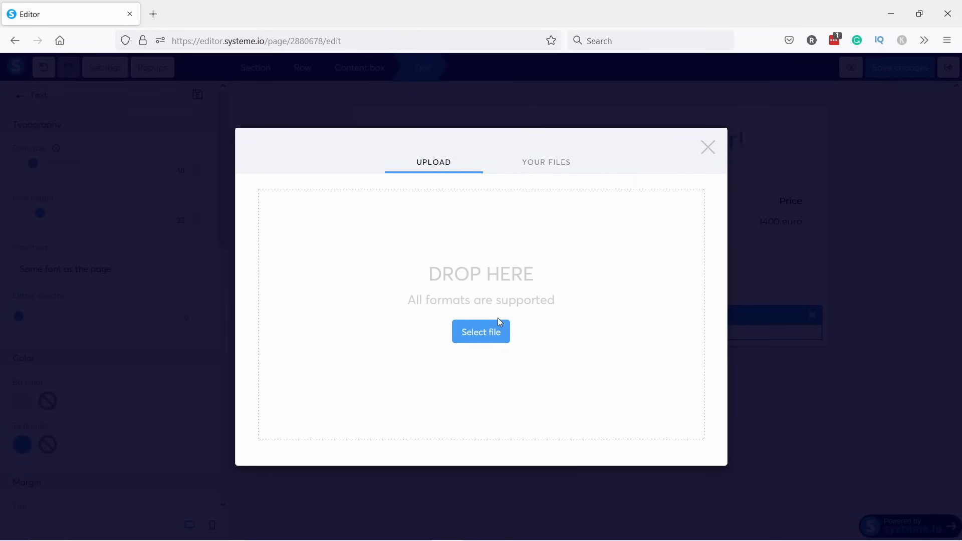
{"action": "left_click", "coordinate": [488, 331]}
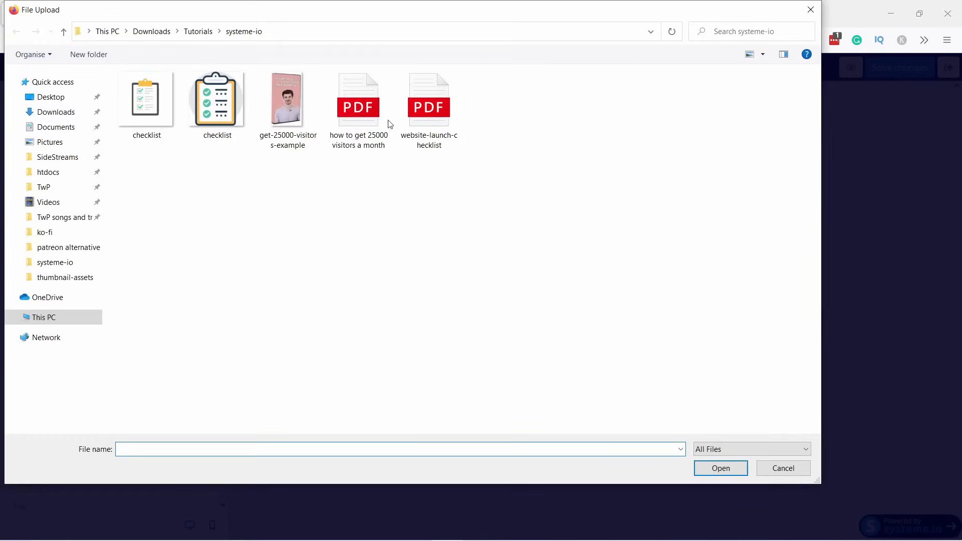
{"action": "left_click", "coordinate": [360, 113]}
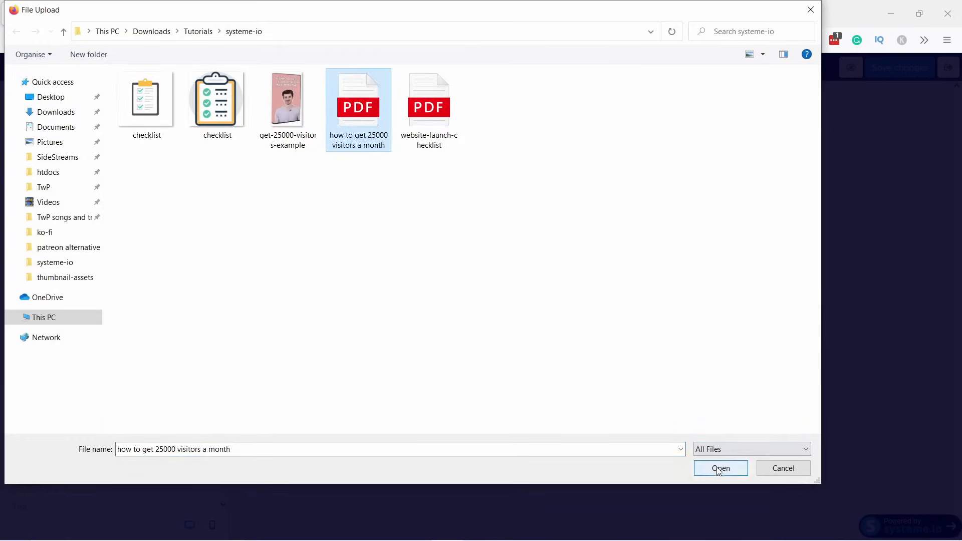
{"action": "left_click", "coordinate": [719, 468]}
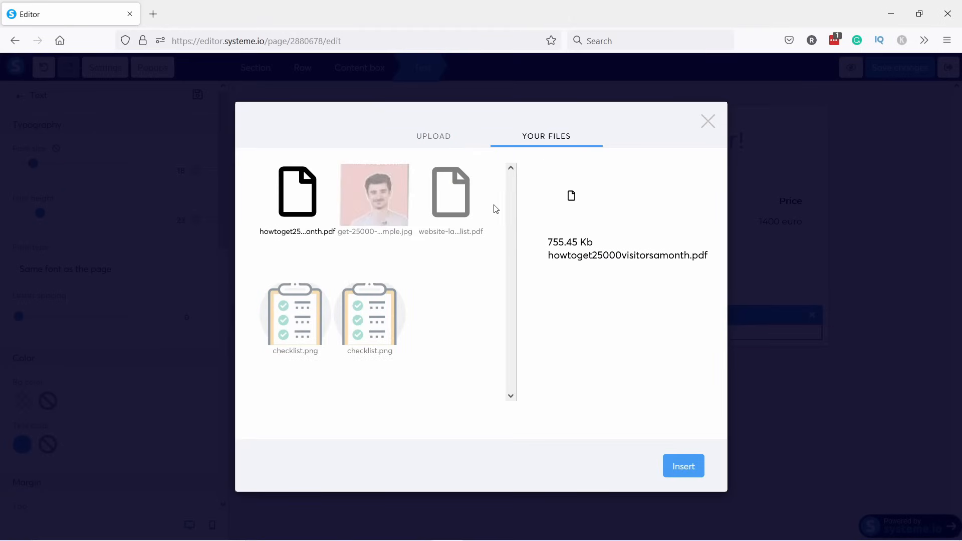
{"action": "left_click", "coordinate": [681, 467]}
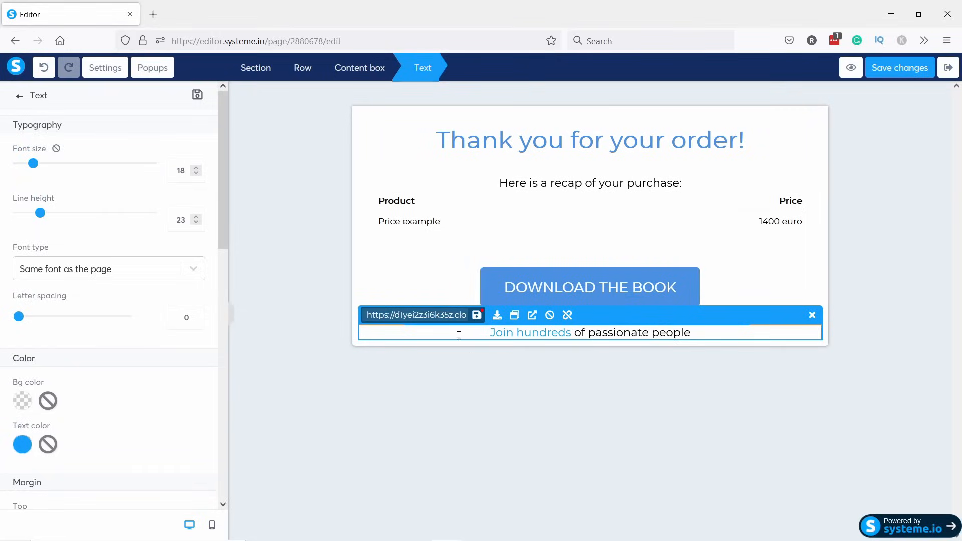
Copy the PDF's CloudFront address and paste it below the saved link in the Sublime Text notes.
{"action": "triple_click", "coordinate": [435, 314]}
{"action": "right_click", "coordinate": [426, 315]}
{"action": "left_click", "coordinate": [439, 216]}
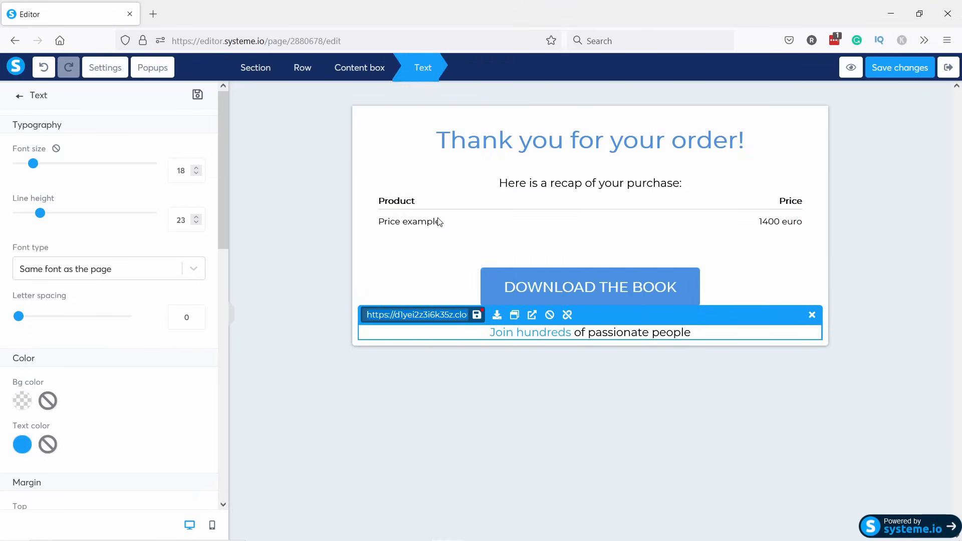
{"action": "mouse_move", "coordinate": [506, 529]}
{"action": "left_click", "coordinate": [415, 529]}
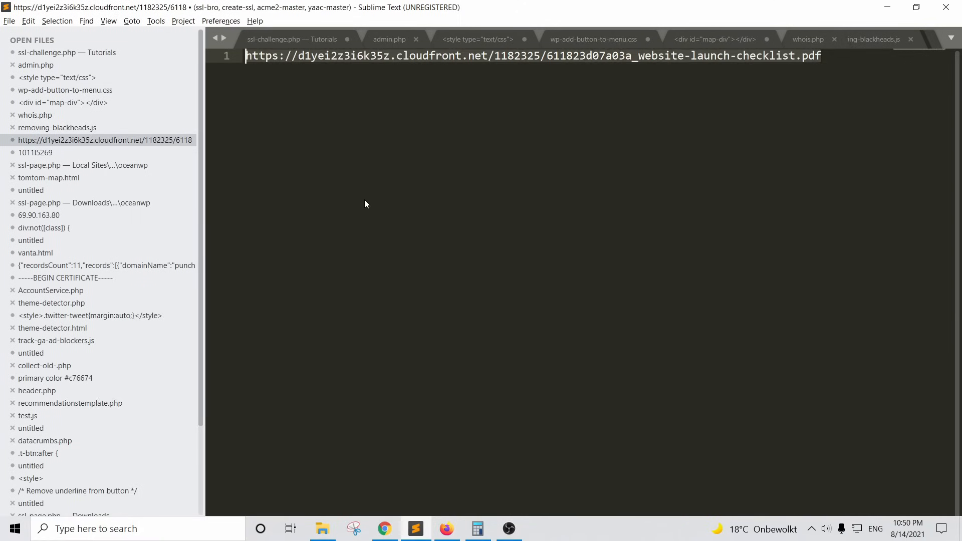
{"action": "left_click", "coordinate": [831, 95]}
{"action": "key", "text": "Return"}
{"action": "key", "text": "Return"}
{"action": "key", "text": "ctrl+v"}
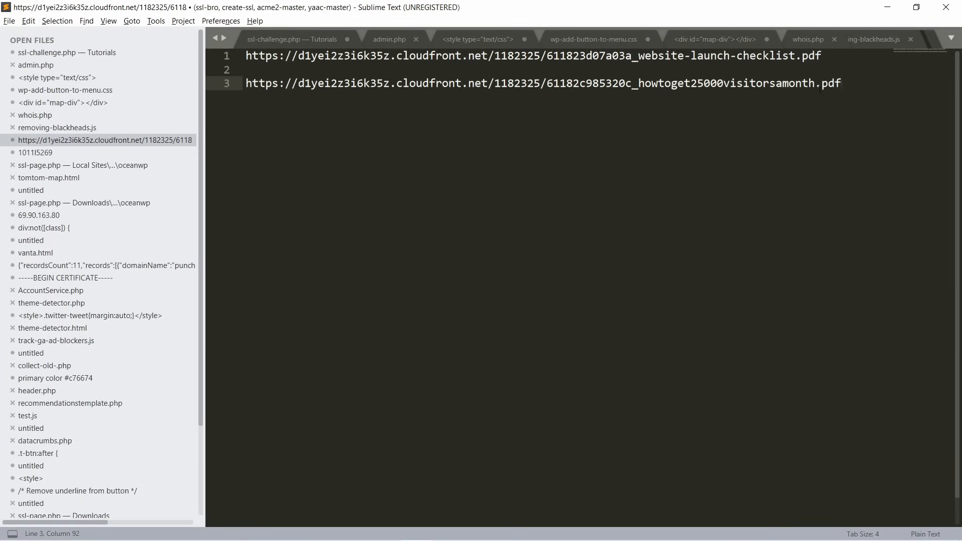
{"action": "left_click", "coordinate": [895, 11]}
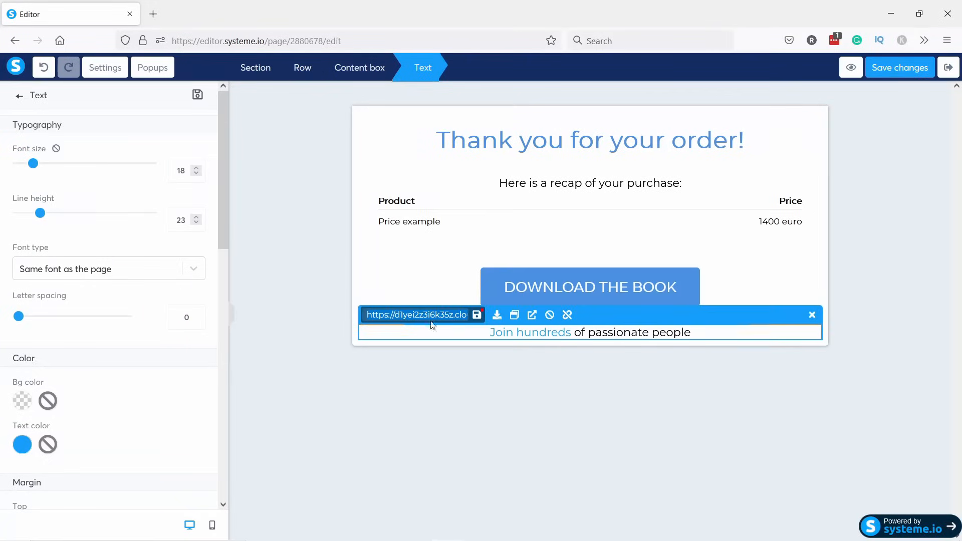
Paste the PDF URL as the DOWNLOAD THE BOOK button's link and check it loads in a new tab.
{"action": "left_click", "coordinate": [533, 286]}
{"action": "left_click", "coordinate": [542, 285]}
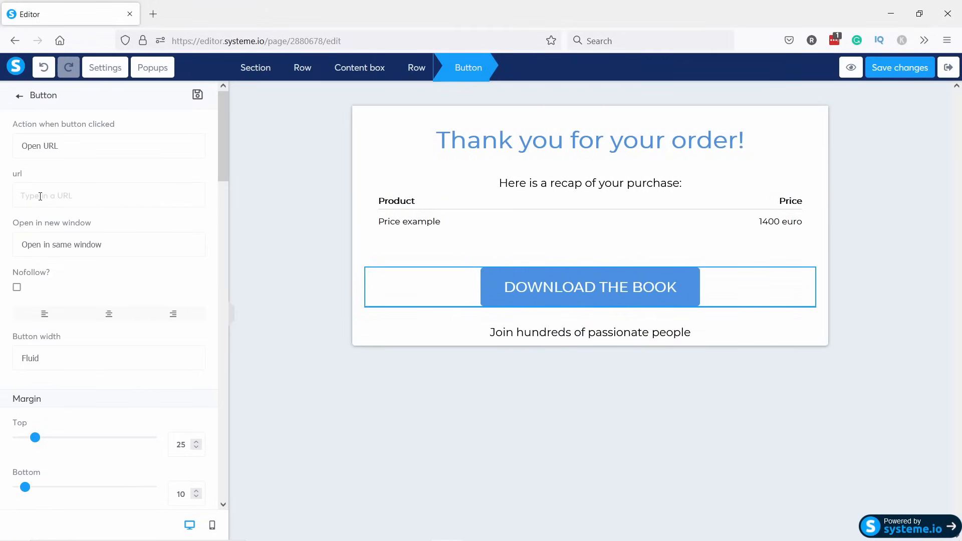
{"action": "key", "text": "ctrl+v"}
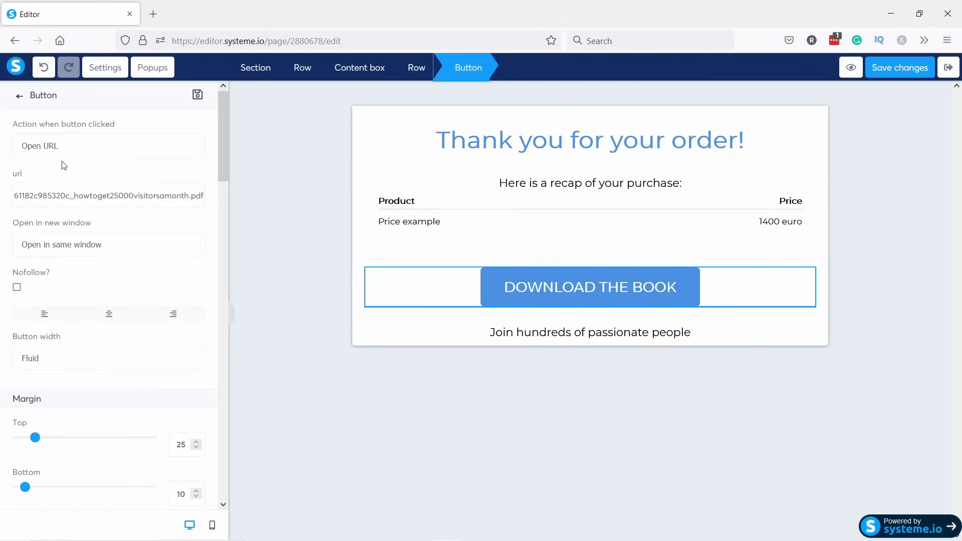
{"action": "left_click", "coordinate": [153, 13]}
{"action": "key", "text": "ctrl+v"}
{"action": "key", "text": "Return"}
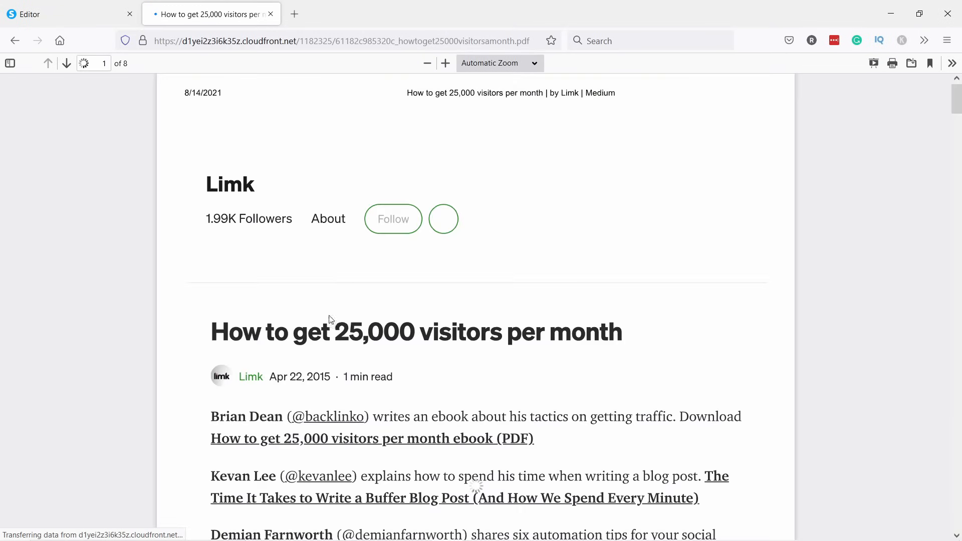
{"action": "left_click", "coordinate": [270, 14]}
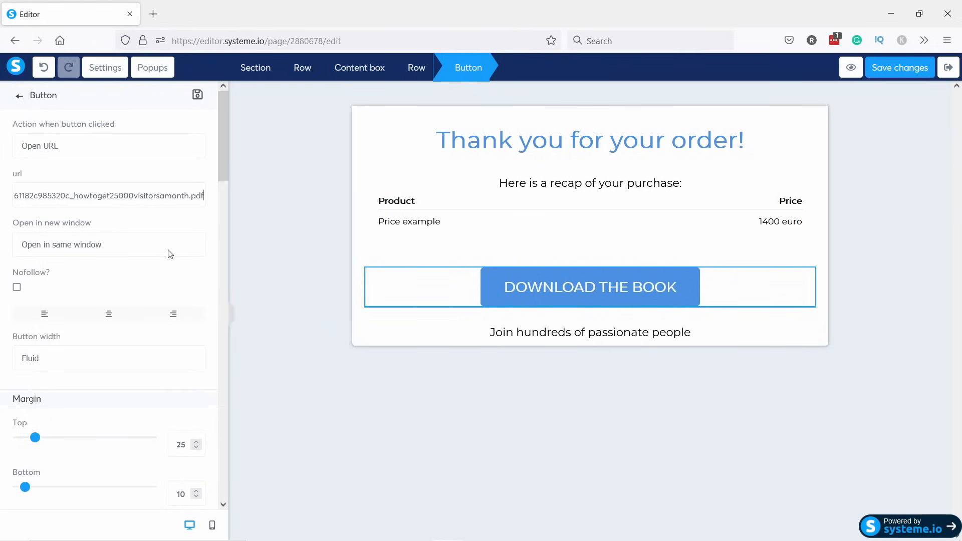
Set the button's link to open in a new window.
{"action": "left_click", "coordinate": [103, 249]}
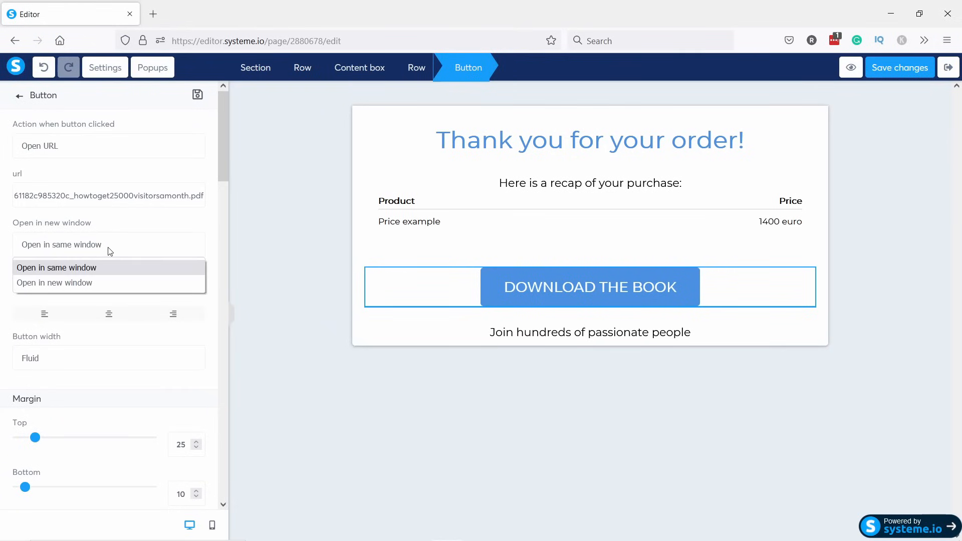
{"action": "left_click", "coordinate": [77, 283]}
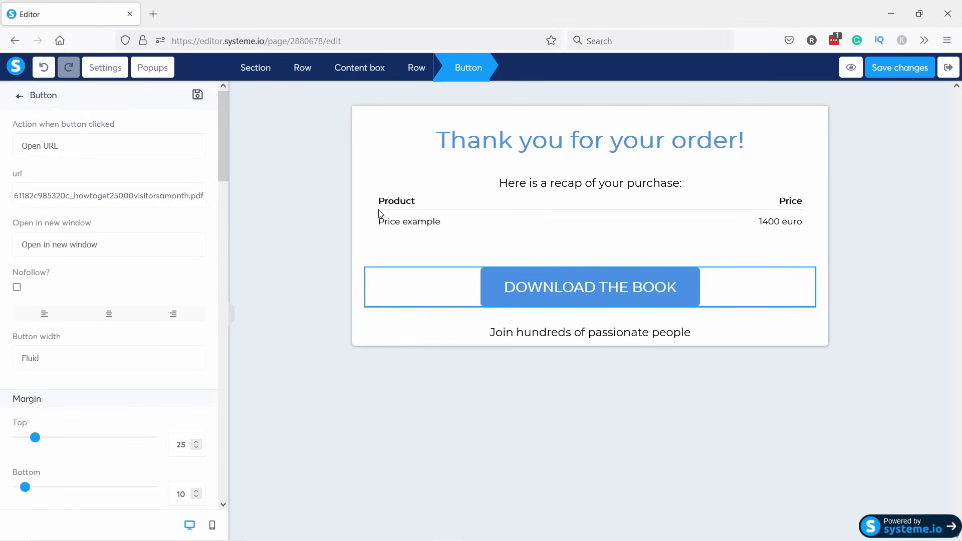
{"action": "left_click", "coordinate": [619, 334]}
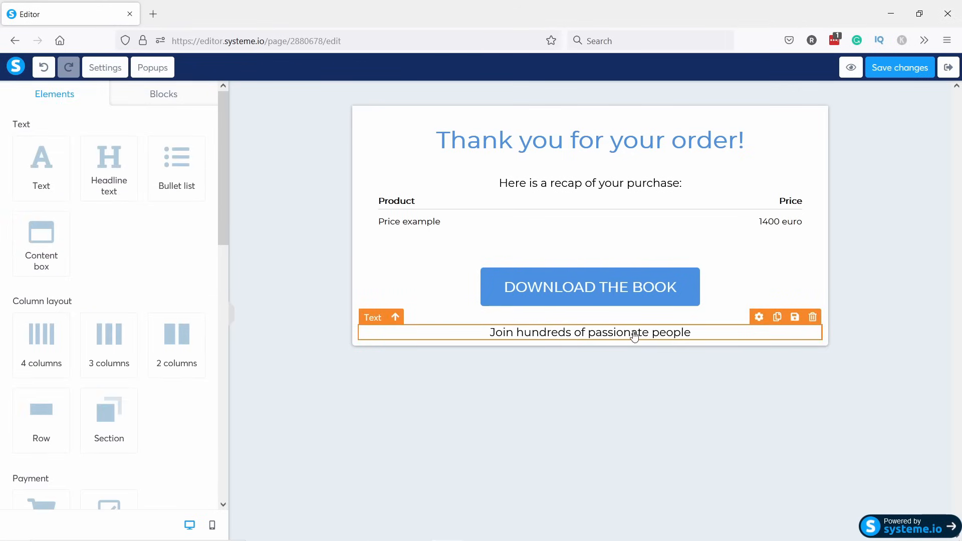
Delete the 'Join hundreds of passionate people' line, save, and check the mobile and desktop previews.
{"action": "left_click", "coordinate": [813, 318]}
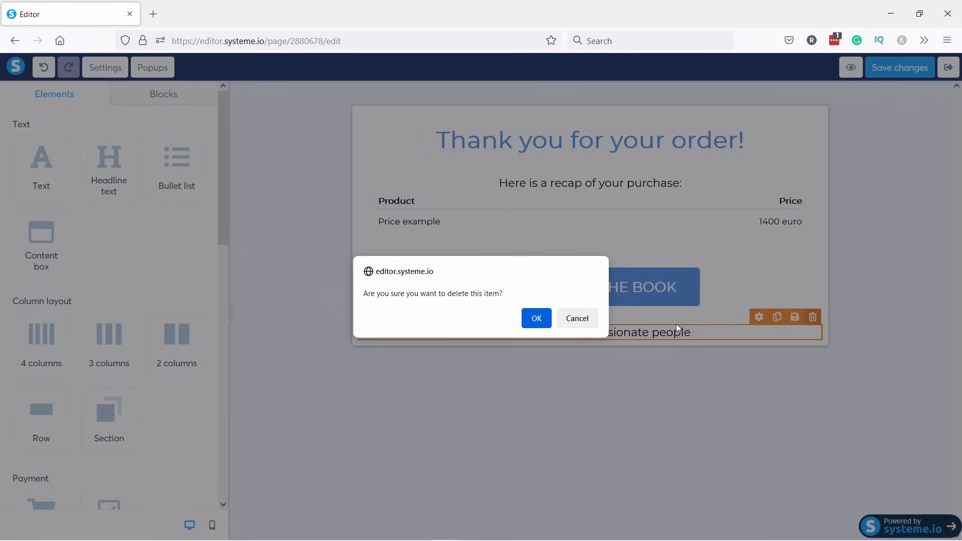
{"action": "left_click", "coordinate": [535, 317]}
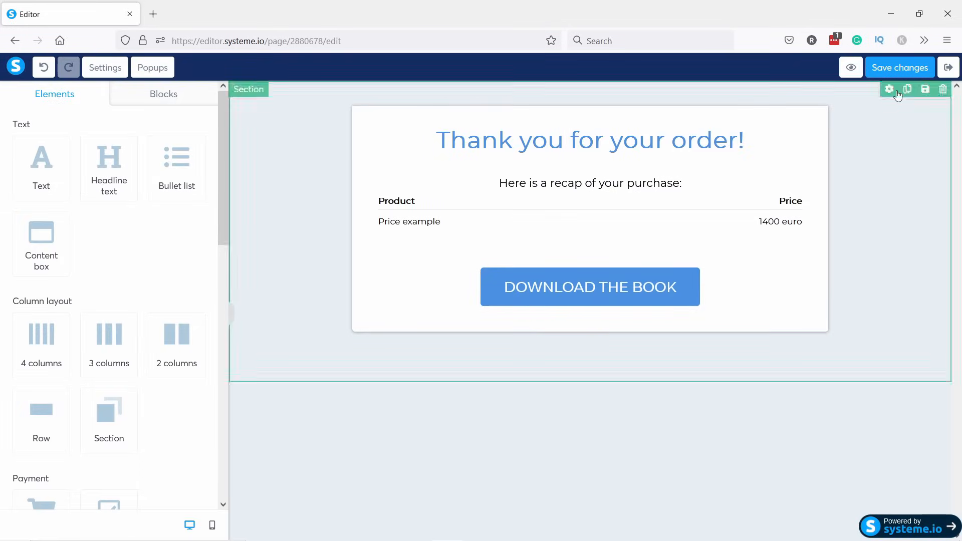
{"action": "left_click", "coordinate": [894, 70]}
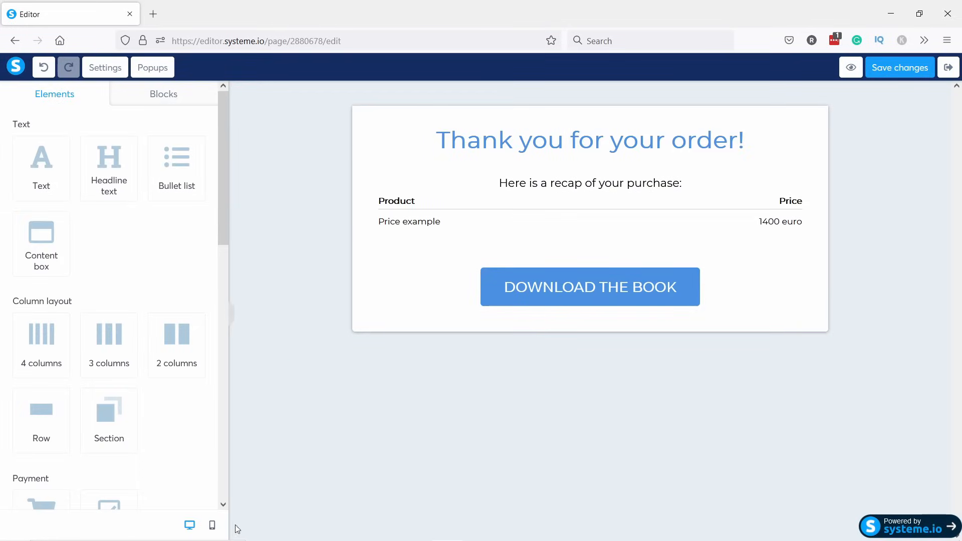
{"action": "left_click", "coordinate": [213, 526]}
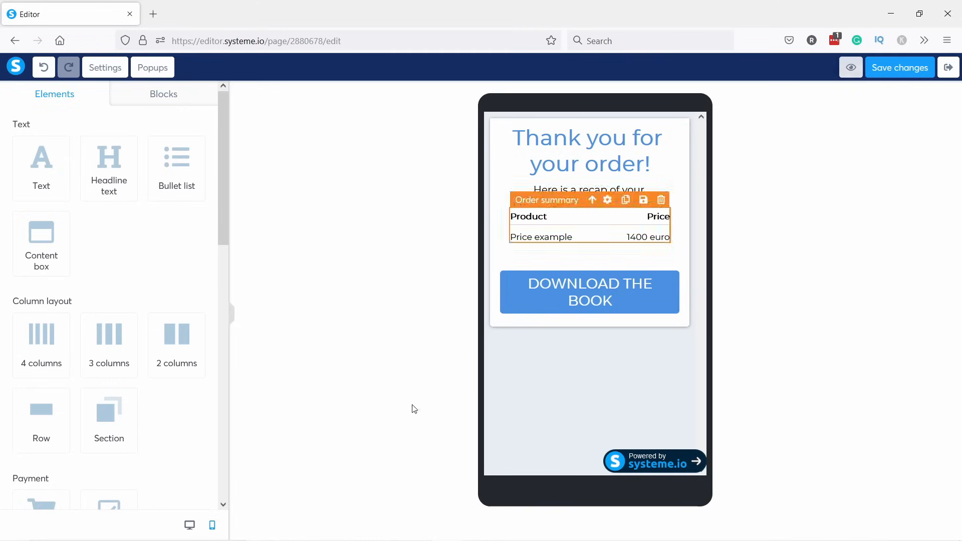
{"action": "left_click", "coordinate": [190, 525]}
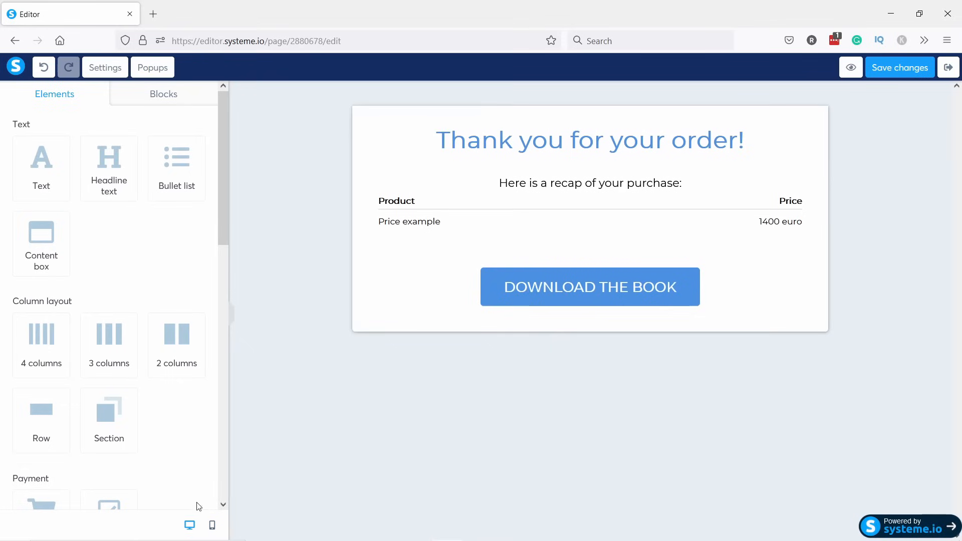
In Page settings, set the page font to Rubik and hide the affiliate badge.
{"action": "left_click", "coordinate": [102, 70]}
{"action": "left_click", "coordinate": [191, 268]}
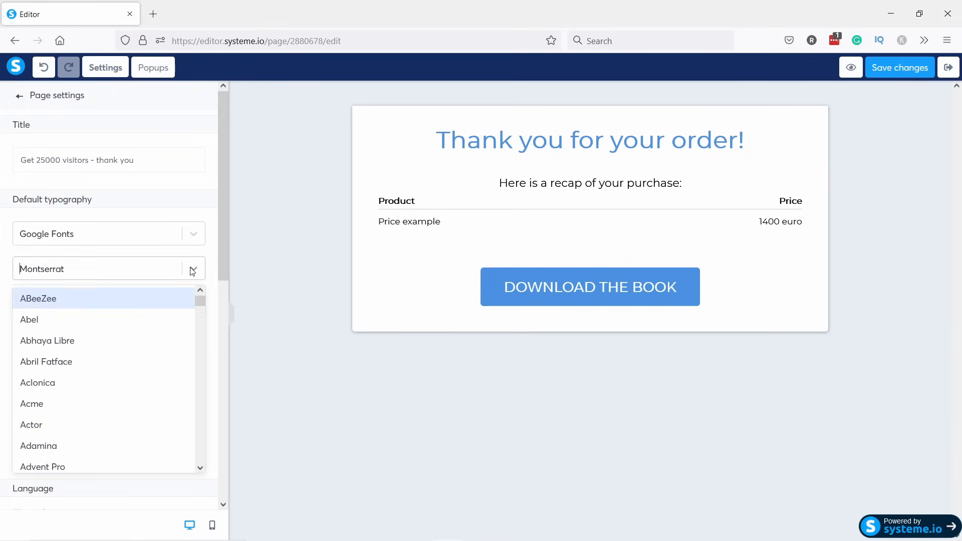
{"action": "left_click", "coordinate": [191, 270]}
{"action": "left_click", "coordinate": [183, 273]}
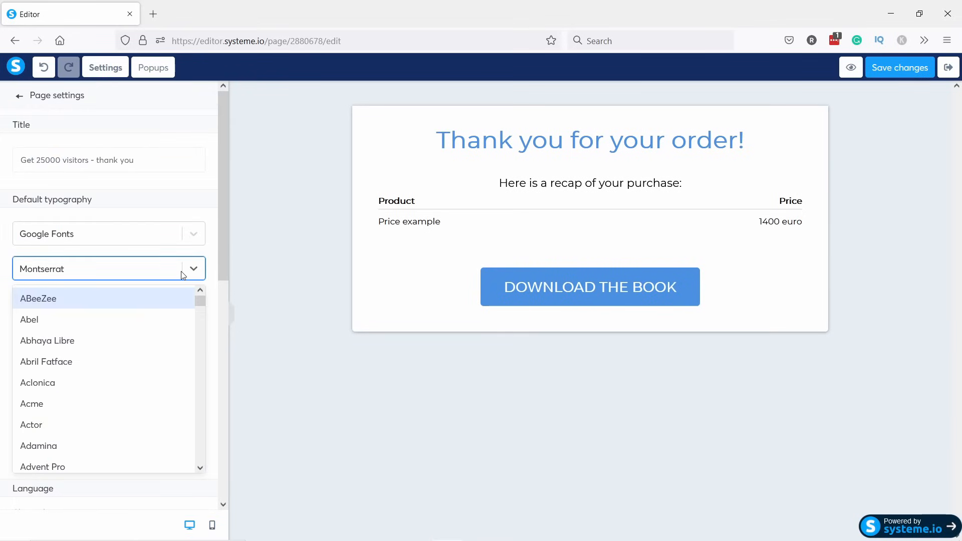
{"action": "type", "text": "rubi"}
{"action": "left_click", "coordinate": [113, 314]}
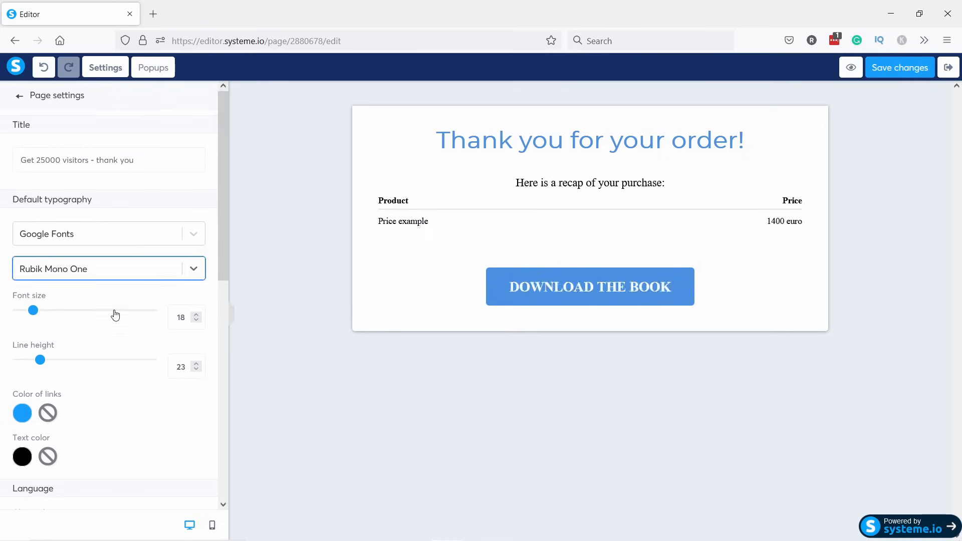
{"action": "scroll", "coordinate": [123, 311], "scroll_direction": "down", "scroll_amount": 7}
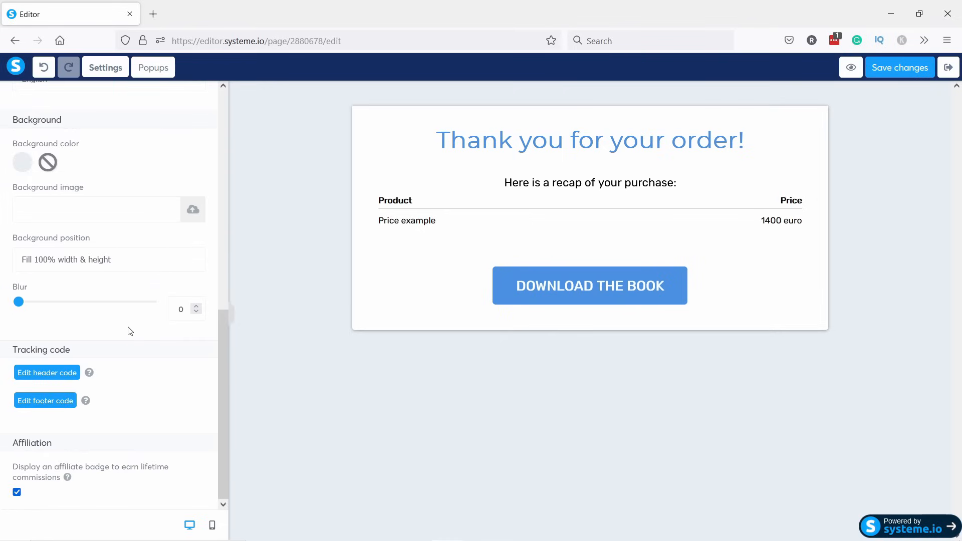
{"action": "left_click", "coordinate": [17, 492]}
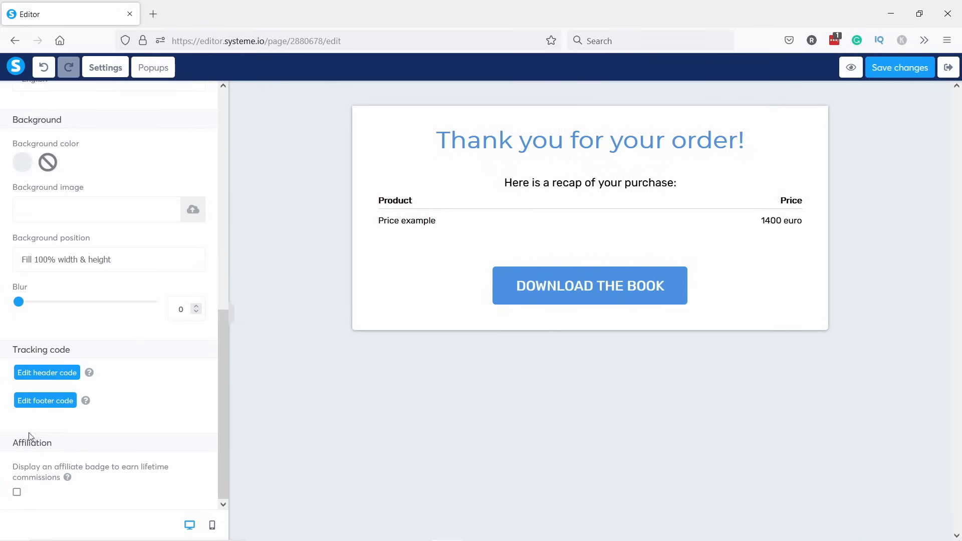
Change the page background colour to light grey E4E4E4 and save the page.
{"action": "left_click_drag", "start_coordinate": [222, 383], "coordinate": [224, 325]}
{"action": "left_click", "coordinate": [19, 297]}
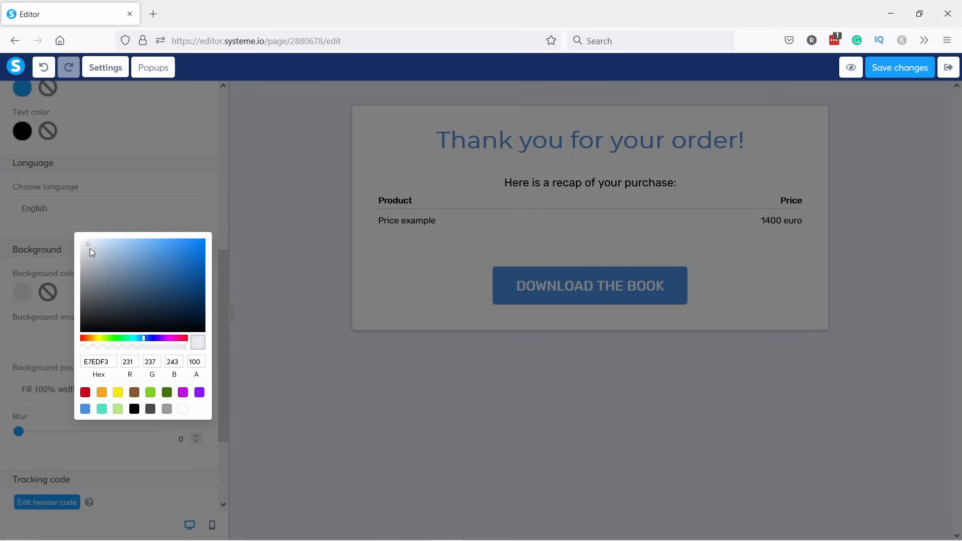
{"action": "left_click_drag", "start_coordinate": [82, 237], "coordinate": [74, 248]}
{"action": "left_click", "coordinate": [92, 361]}
{"action": "type", "text": "4"}
{"action": "key", "text": "Right"}
{"action": "key", "text": "shift+Right"}
{"action": "type", "text": "4"}
{"action": "key", "text": "Right"}
{"action": "key", "text": "shift+Right"}
{"action": "type", "text": "4"}
{"action": "left_click", "coordinate": [232, 460]}
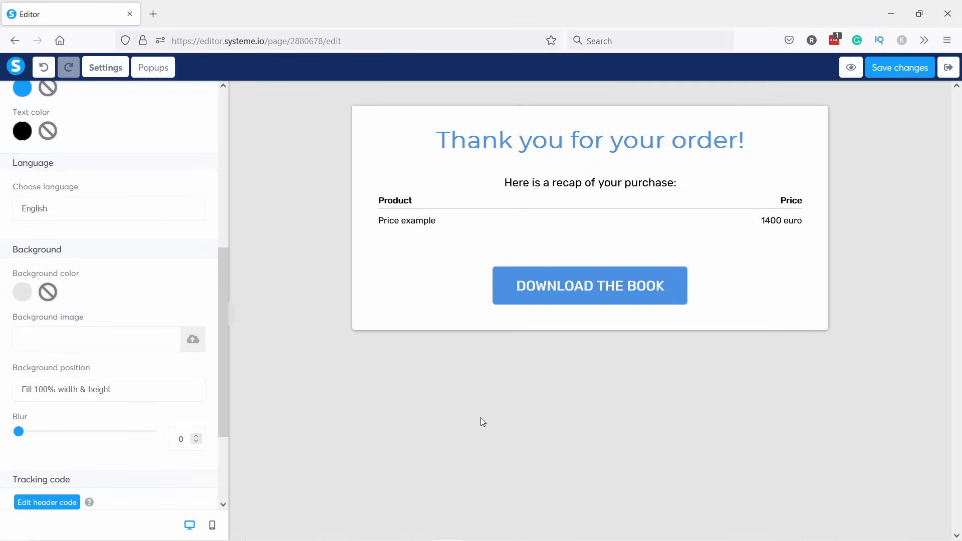
{"action": "left_click", "coordinate": [883, 68]}
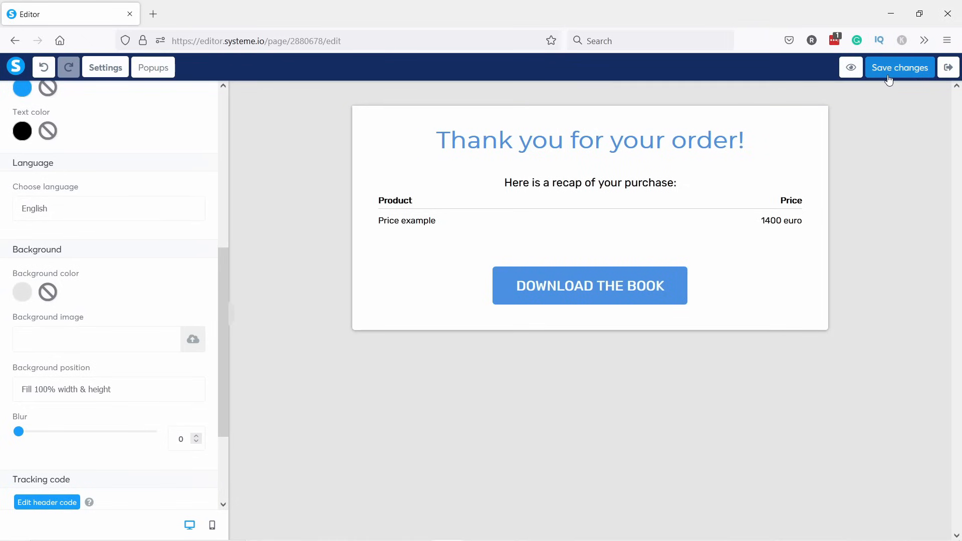
Preview the thank-you page in a new tab, close it, and exit to the Website course funnel steps.
{"action": "left_click", "coordinate": [850, 67]}
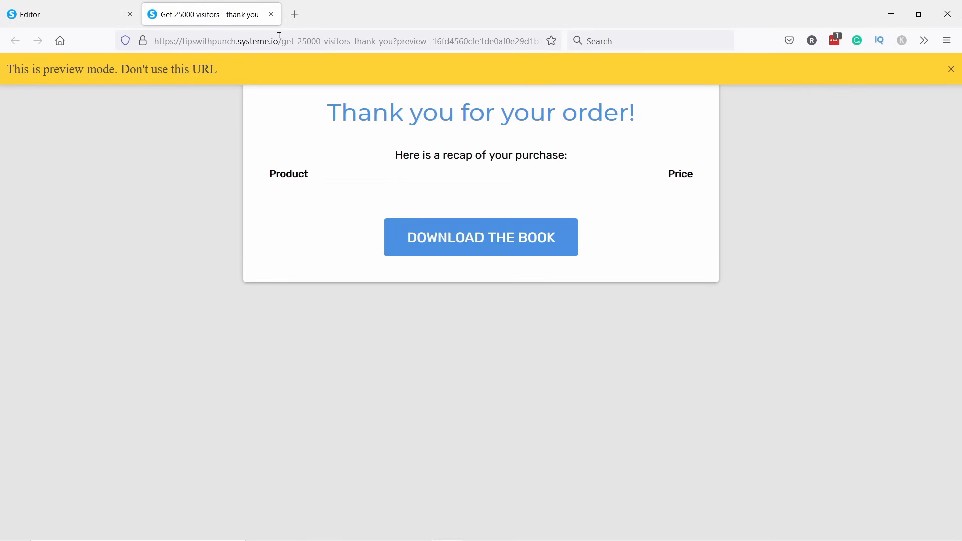
{"action": "left_click", "coordinate": [270, 14]}
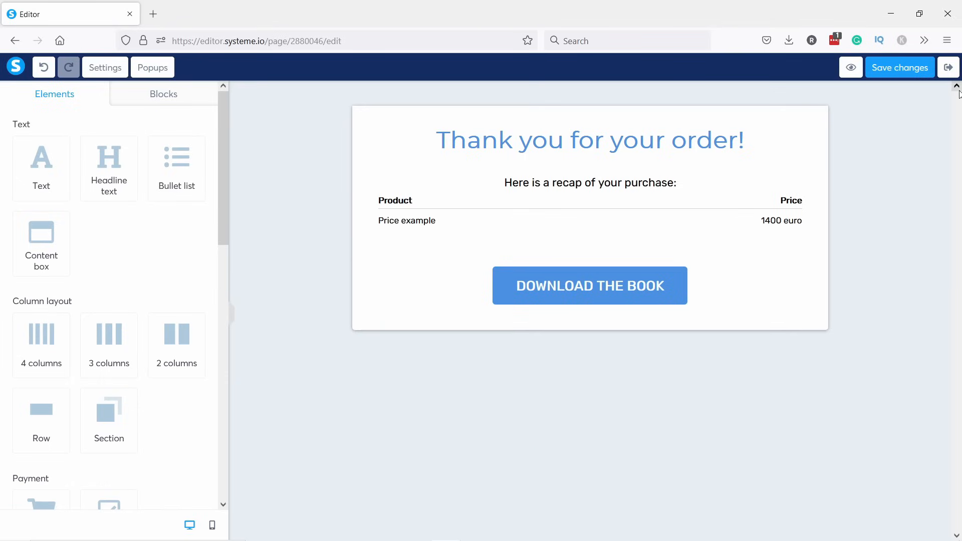
{"action": "left_click", "coordinate": [950, 70]}
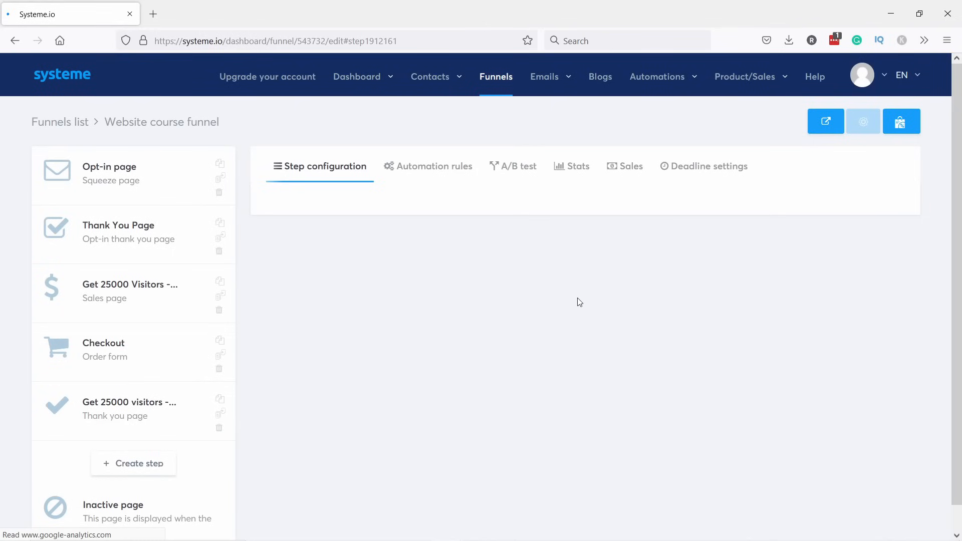
Under Automations > Workflows, create a workflow named 'Send product to customer' and open it.
{"action": "mouse_move", "coordinate": [646, 77]}
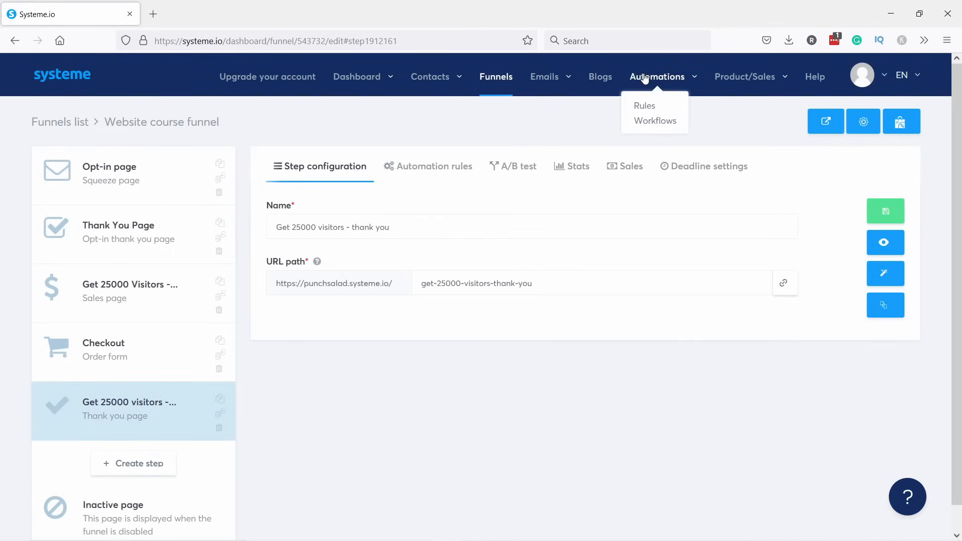
{"action": "left_click", "coordinate": [654, 125]}
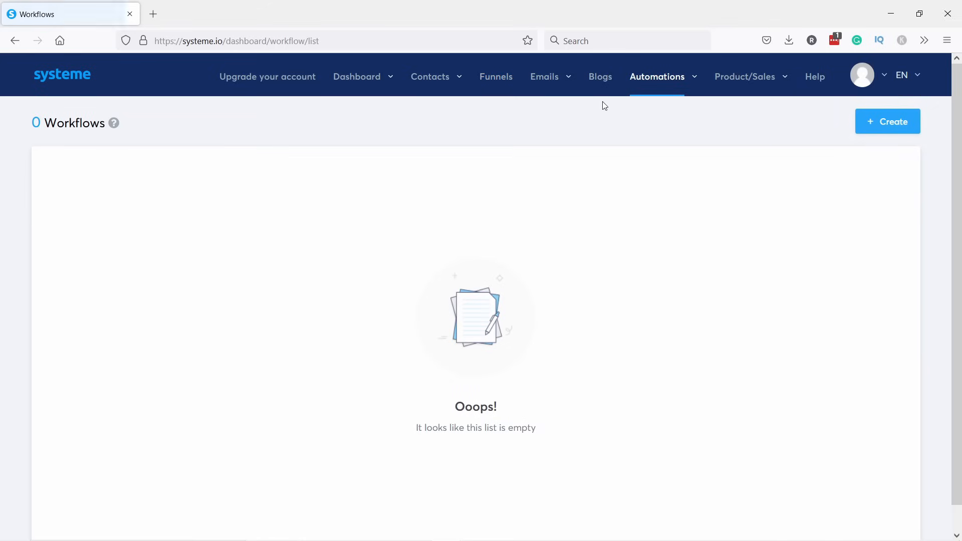
{"action": "left_click", "coordinate": [885, 122]}
{"action": "left_click", "coordinate": [413, 229]}
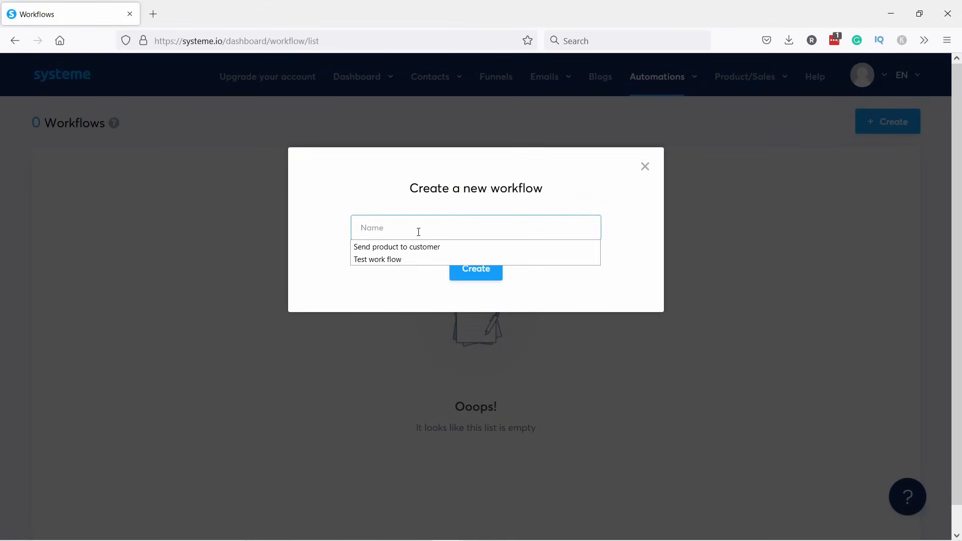
{"action": "left_click", "coordinate": [416, 246]}
{"action": "left_click", "coordinate": [470, 265]}
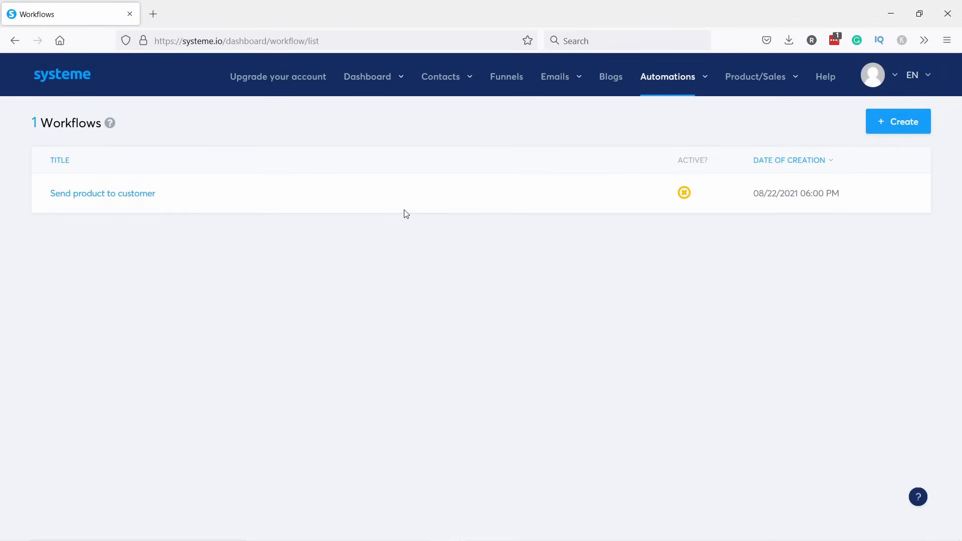
{"action": "left_click", "coordinate": [134, 194]}
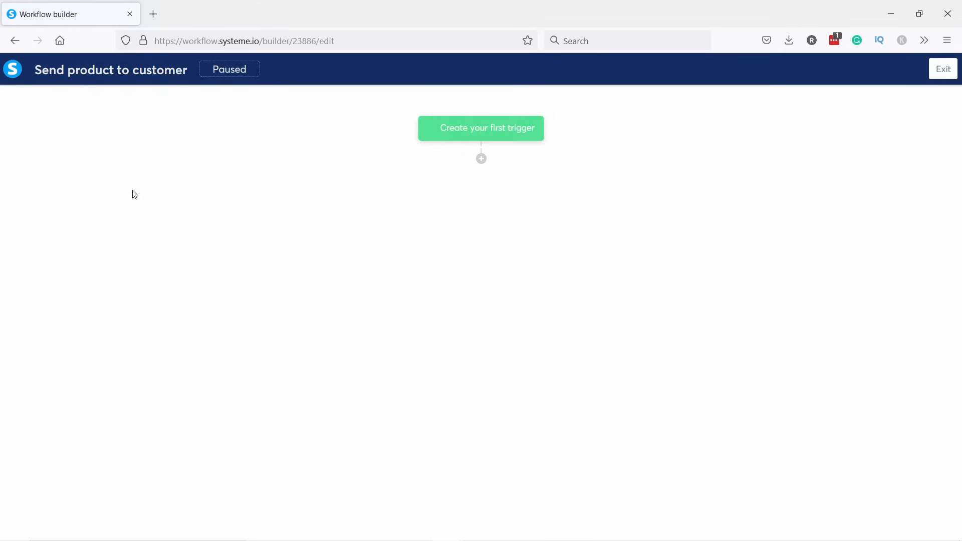
Add a New sale trigger limited to the Website course funnel Checkout, then bring up the add-step choices below it.
{"action": "left_click", "coordinate": [484, 131]}
{"action": "left_click", "coordinate": [391, 267]}
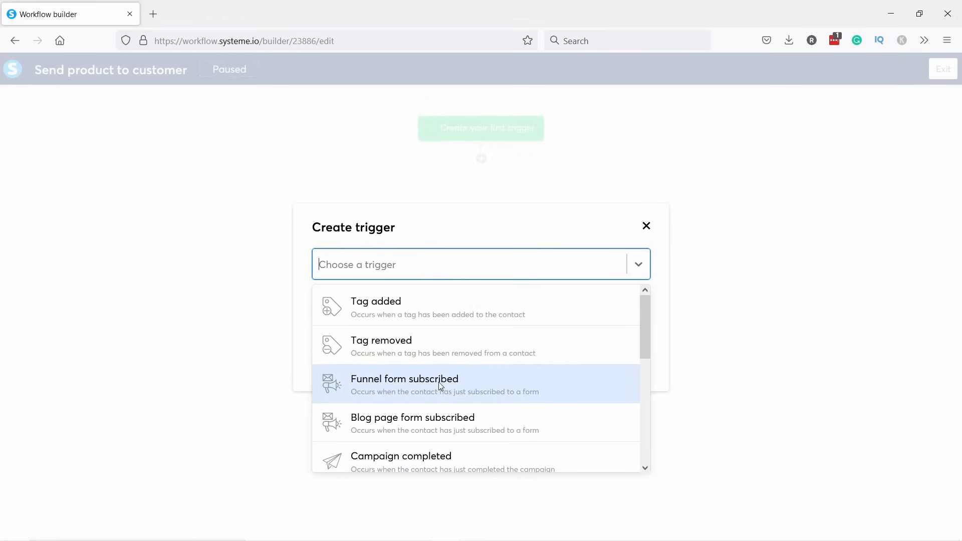
{"action": "left_click_drag", "start_coordinate": [647, 355], "coordinate": [647, 397]}
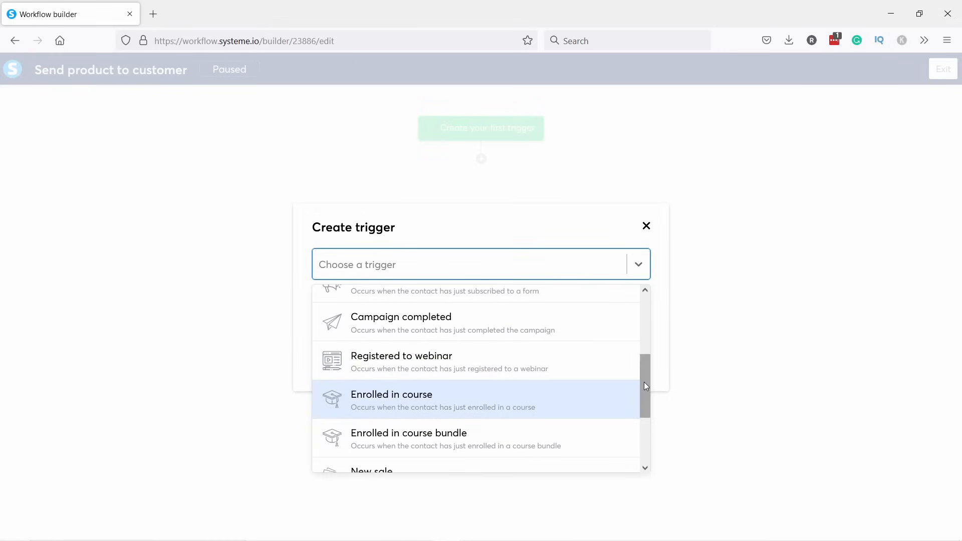
{"action": "left_click_drag", "start_coordinate": [644, 383], "coordinate": [643, 407]}
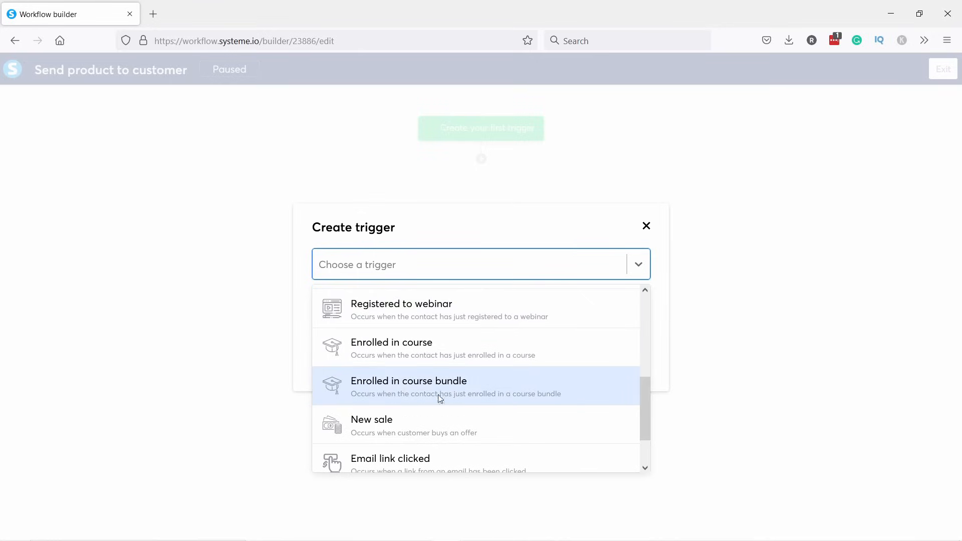
{"action": "left_click", "coordinate": [402, 427]}
{"action": "left_click", "coordinate": [374, 315]}
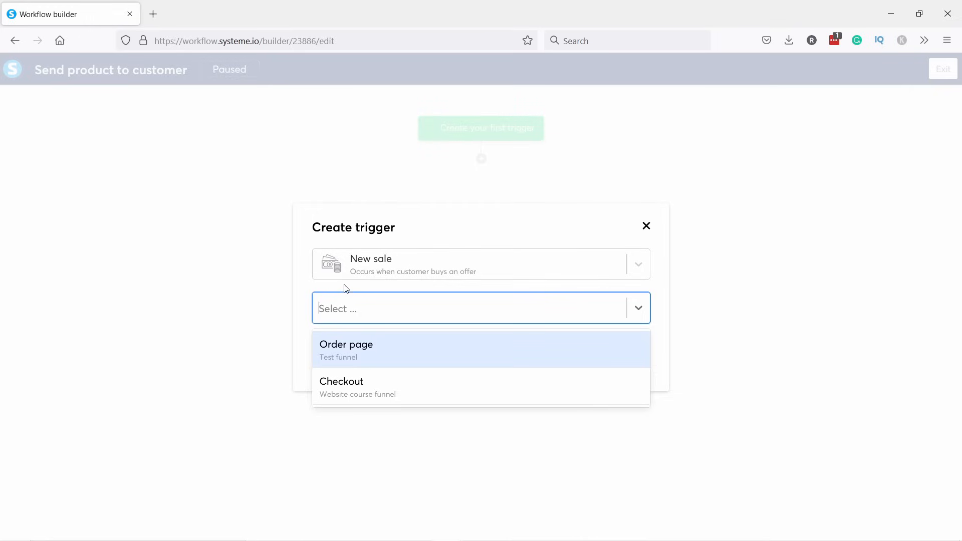
{"action": "left_click", "coordinate": [370, 384]}
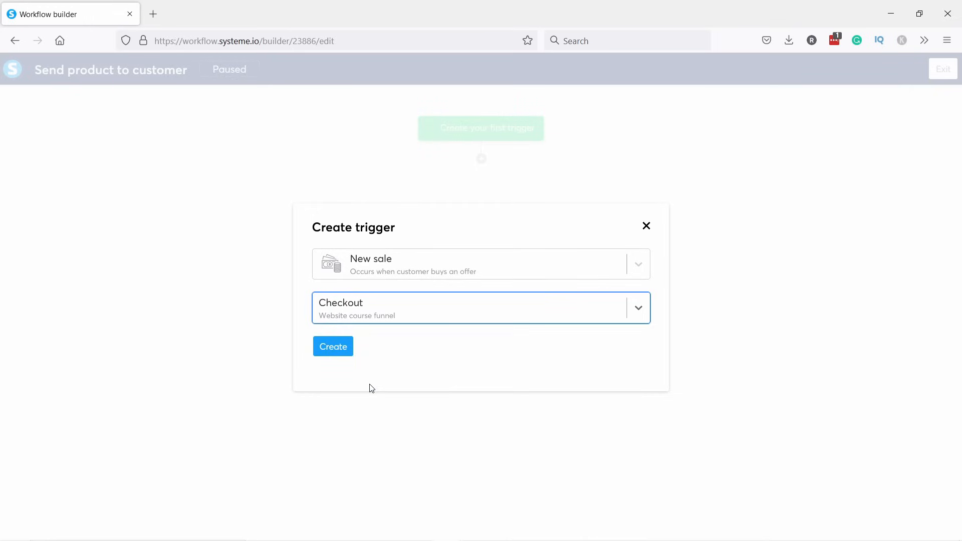
{"action": "left_click", "coordinate": [337, 348]}
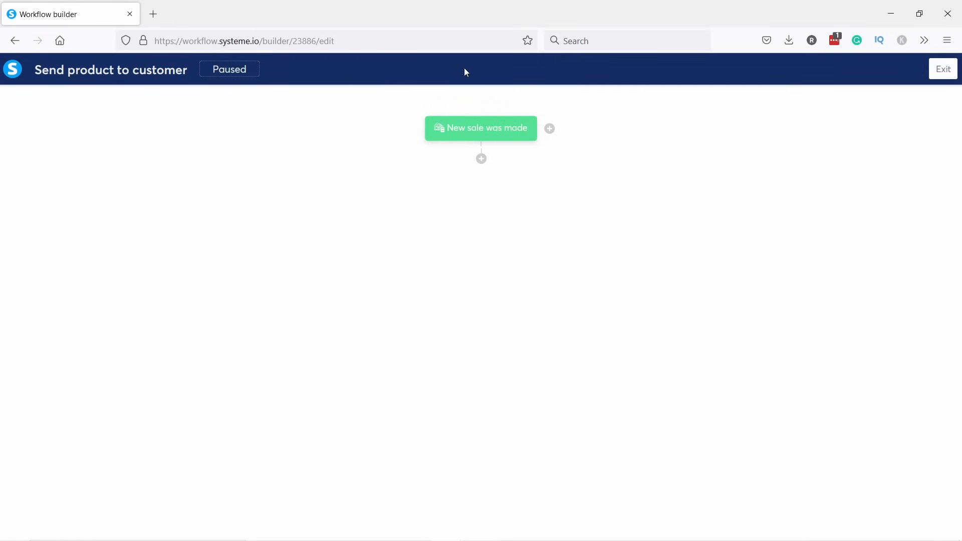
{"action": "mouse_move", "coordinate": [463, 133]}
{"action": "left_click", "coordinate": [481, 159]}
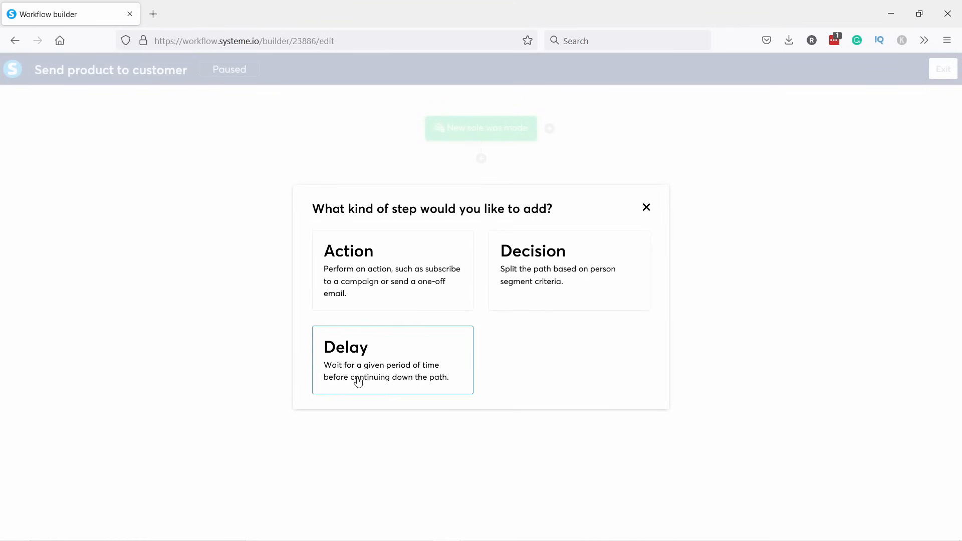
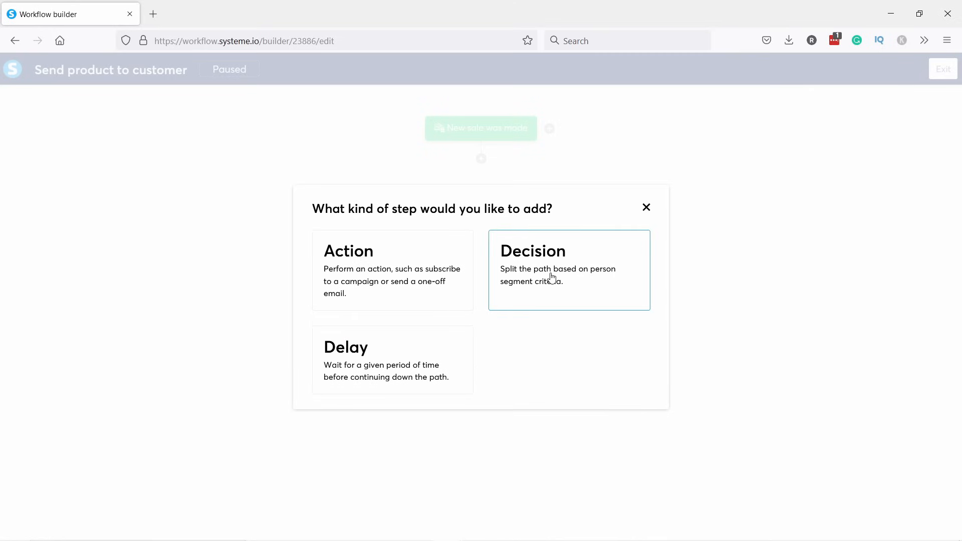
Add a 'Send an email' action after the New sale trigger.
{"action": "left_click", "coordinate": [377, 268]}
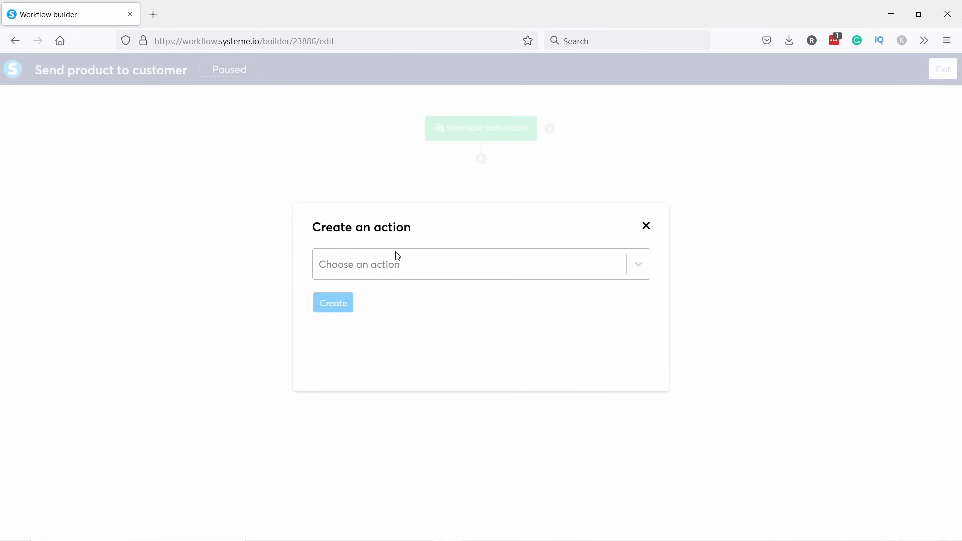
{"action": "left_click", "coordinate": [371, 267]}
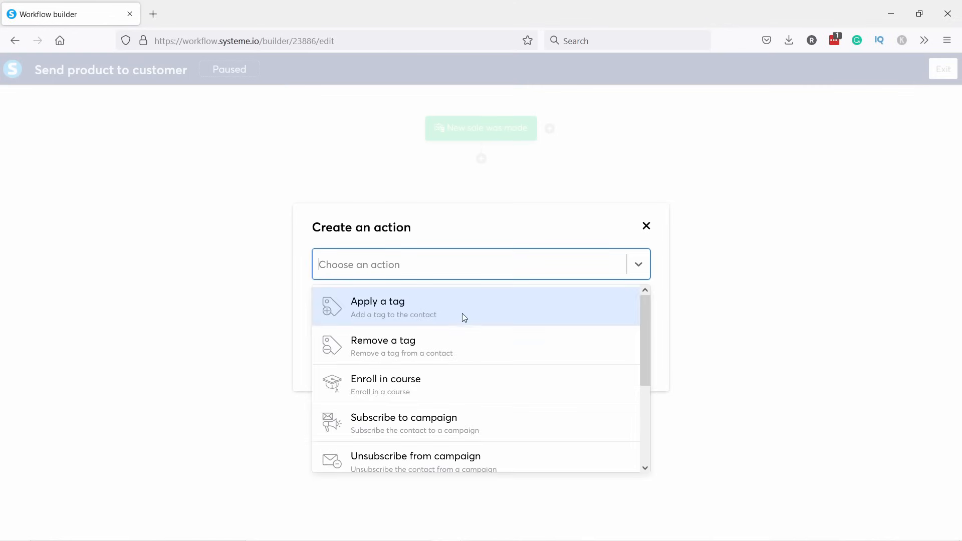
{"action": "scroll", "coordinate": [462, 314], "scroll_direction": "down", "scroll_amount": 4}
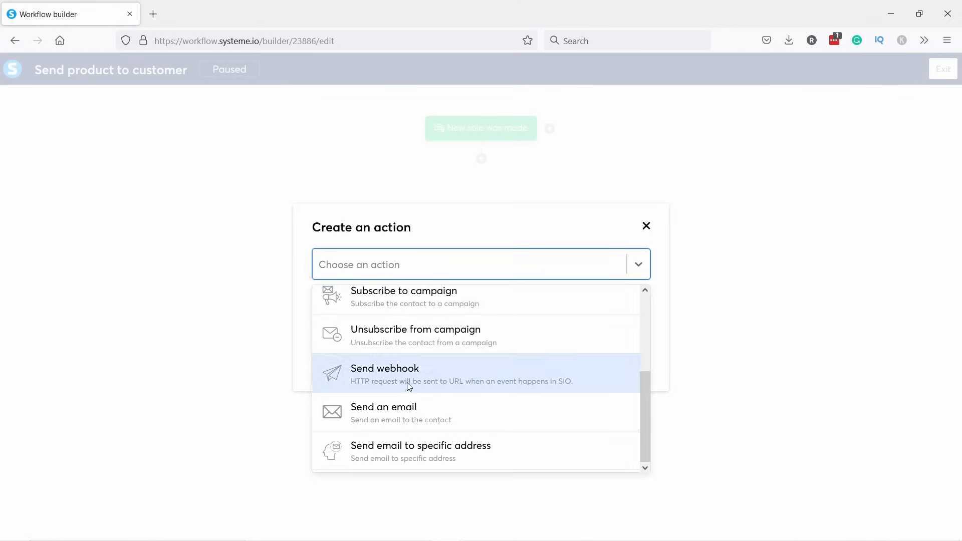
{"action": "left_click", "coordinate": [381, 413]}
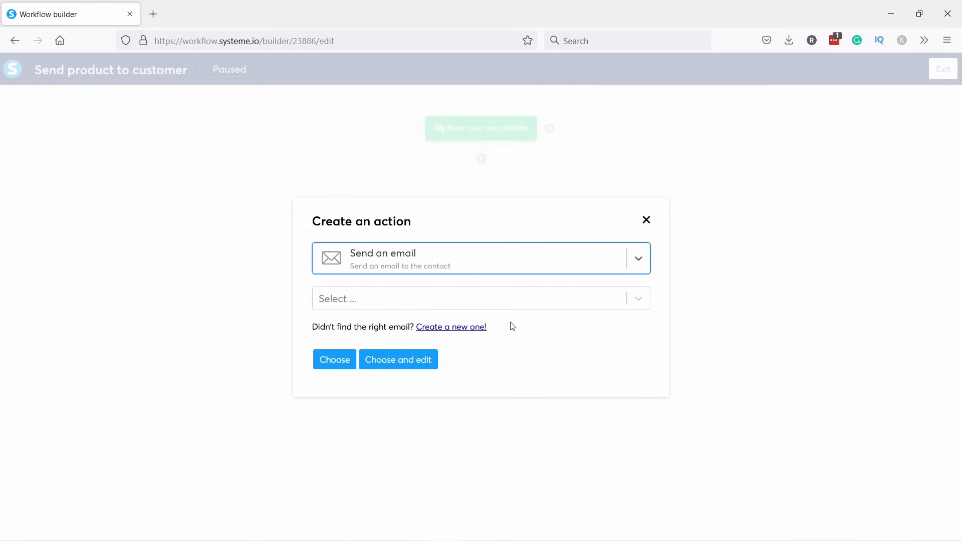
{"action": "left_click", "coordinate": [354, 303]}
{"action": "left_click", "coordinate": [305, 282]}
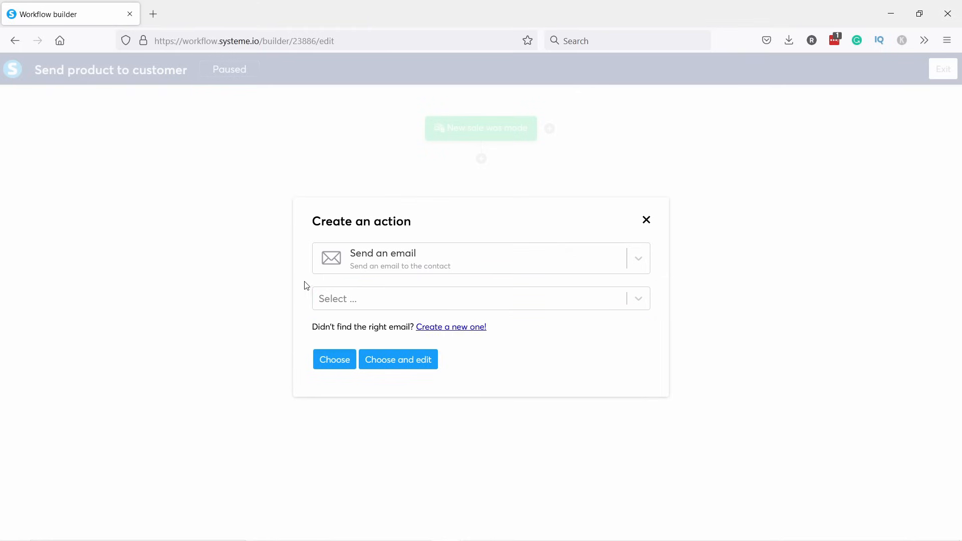
Create a new email with the subject 'Thanks for the purchase, here is your book!'.
{"action": "left_click", "coordinate": [454, 330]}
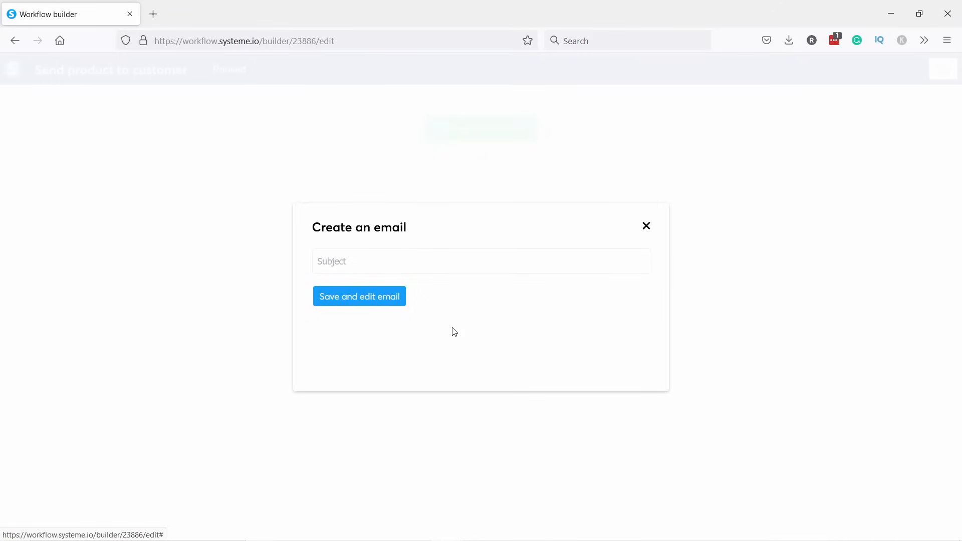
{"action": "left_click", "coordinate": [339, 261]}
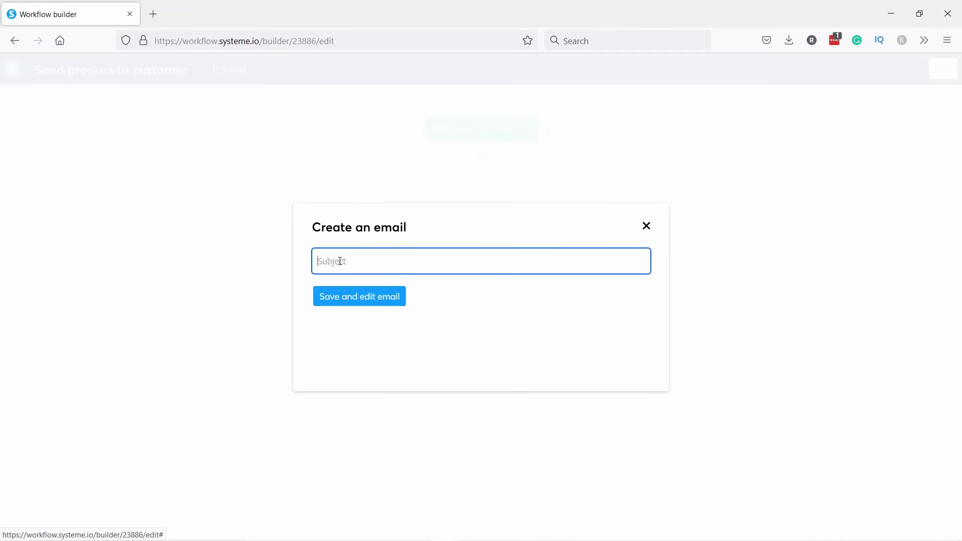
{"action": "type", "text": "Thanks for the purchase, here is your book!"}
{"action": "left_click", "coordinate": [371, 299]}
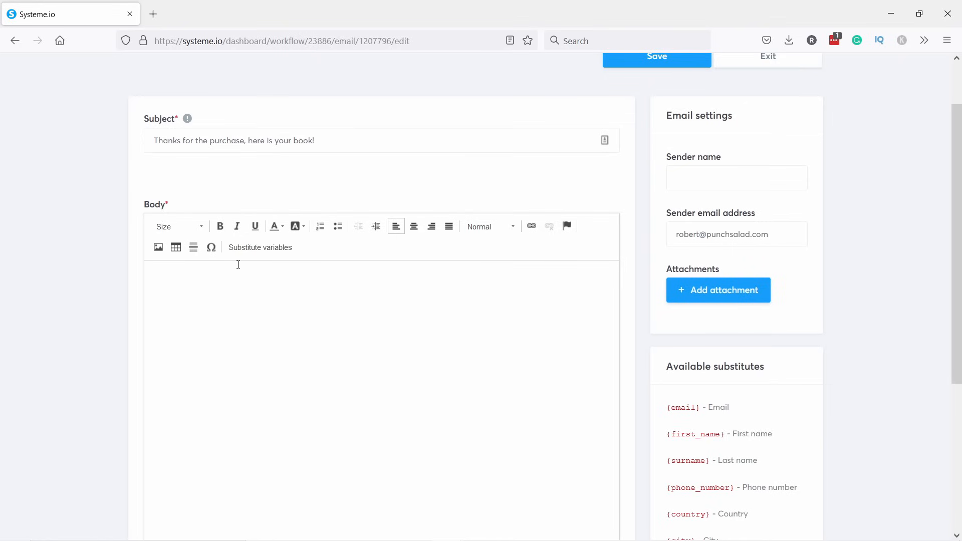
Paste the email body, replace 'Website Launch Checklist' with 'Book!', and delete the old checklist line.
{"action": "scroll", "coordinate": [238, 263], "scroll_direction": "down", "scroll_amount": 2}
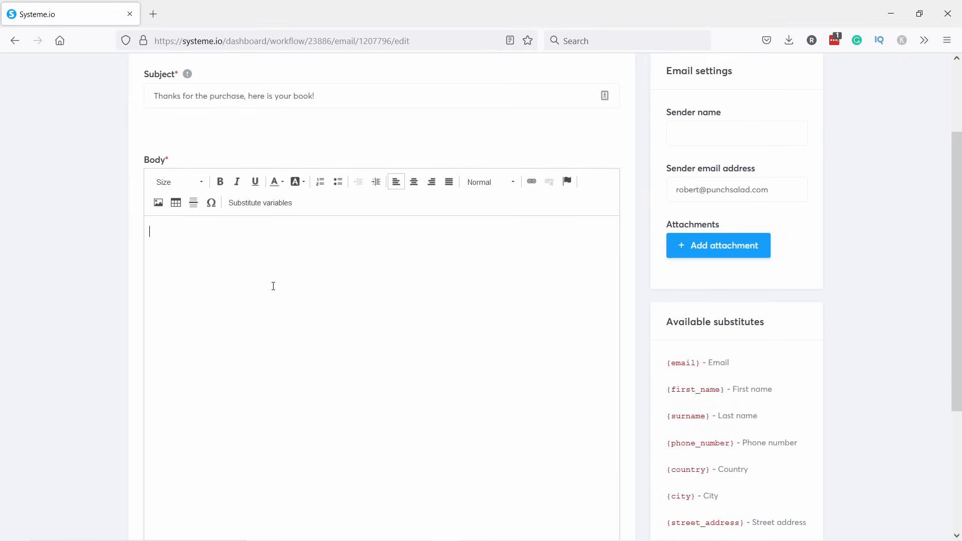
{"action": "type", "text": "Hello {first_name}, As promised, here is your Website Launch Checklist. You can download it here: Website Launch Checklist  Inside, you’ll find 20 must-dos before any website launch. Go check it out now! Robert"}
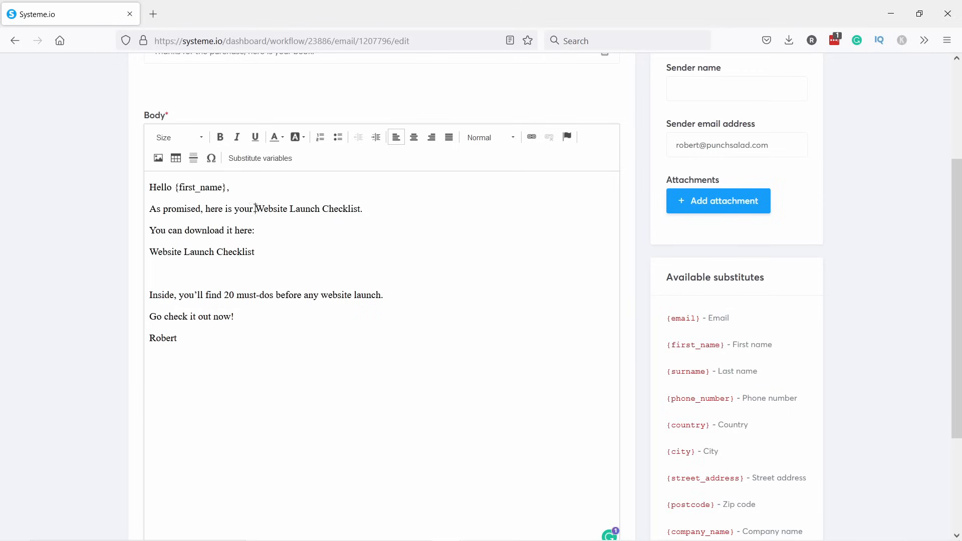
{"action": "left_click_drag", "start_coordinate": [255, 208], "coordinate": [363, 210]}
{"action": "type", "text": "Book!"}
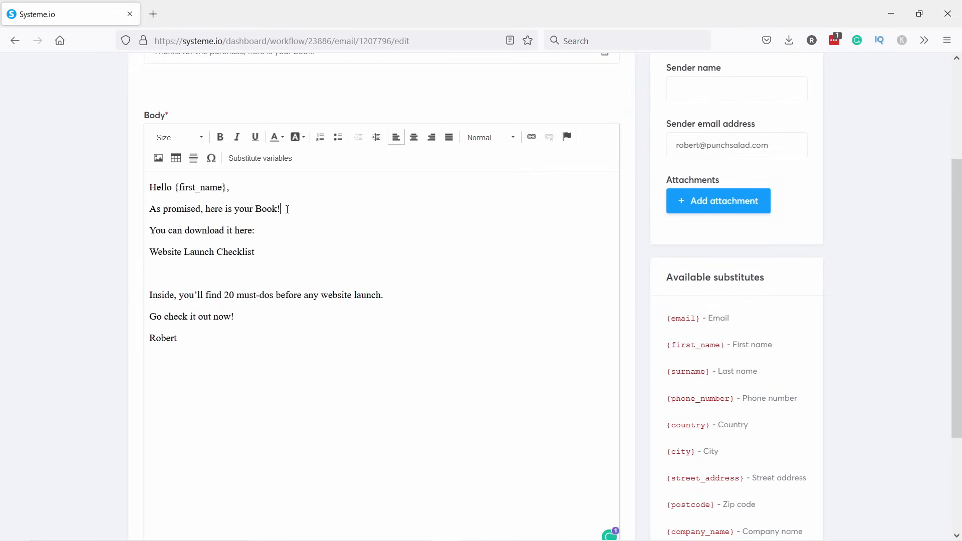
{"action": "left_click_drag", "start_coordinate": [266, 244], "coordinate": [149, 251]}
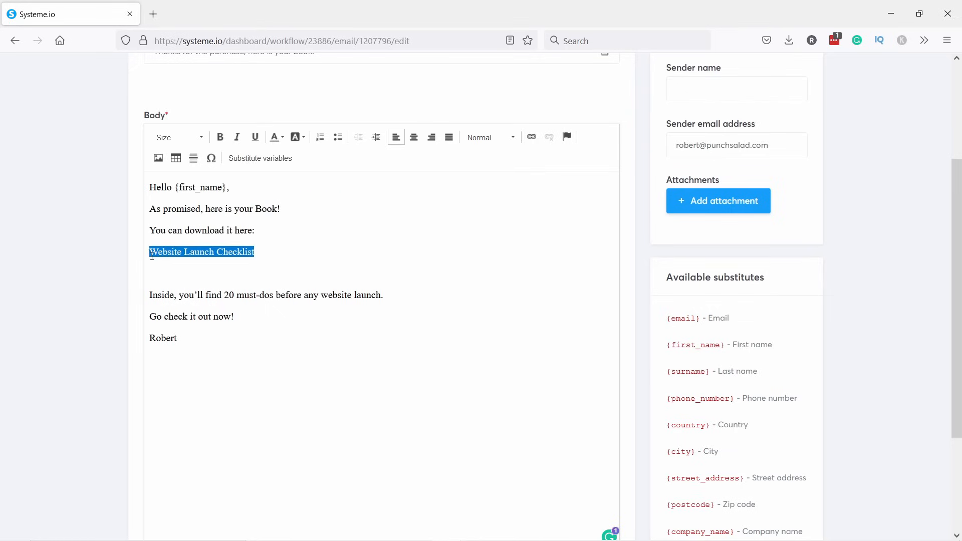
{"action": "key", "text": "BackSpace"}
{"action": "key", "text": "BackSpace"}
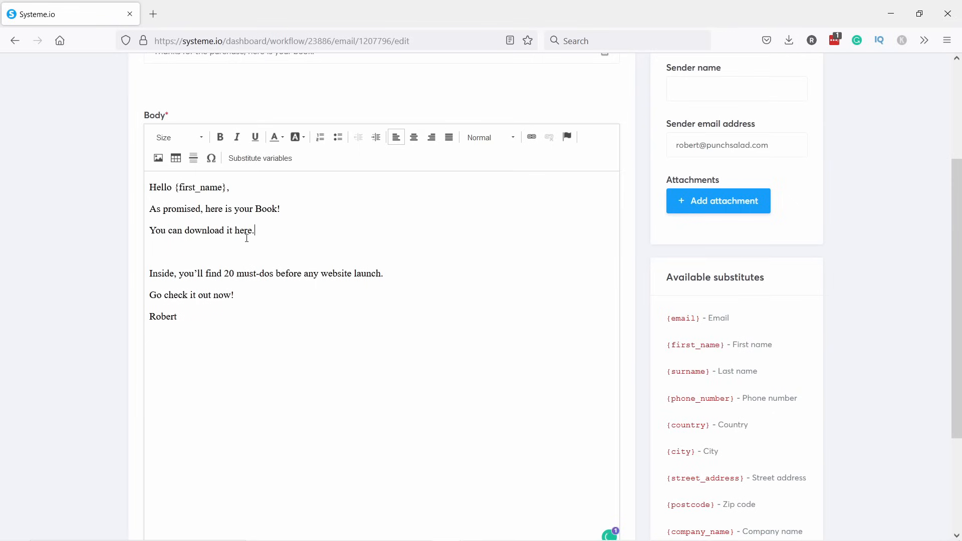
Link the line 'You can download it here.' to the book's PDF URL.
{"action": "left_click_drag", "start_coordinate": [261, 228], "coordinate": [139, 230]}
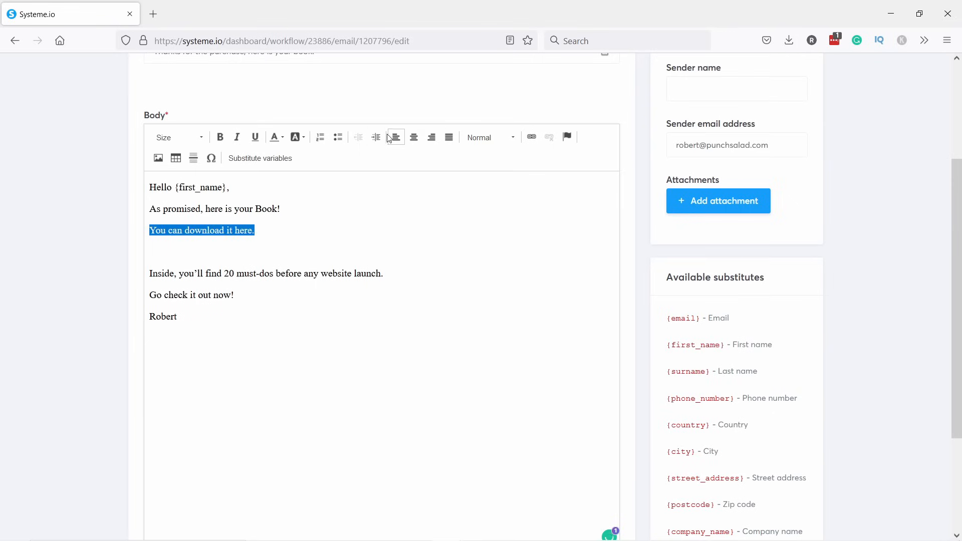
{"action": "left_click", "coordinate": [532, 138]}
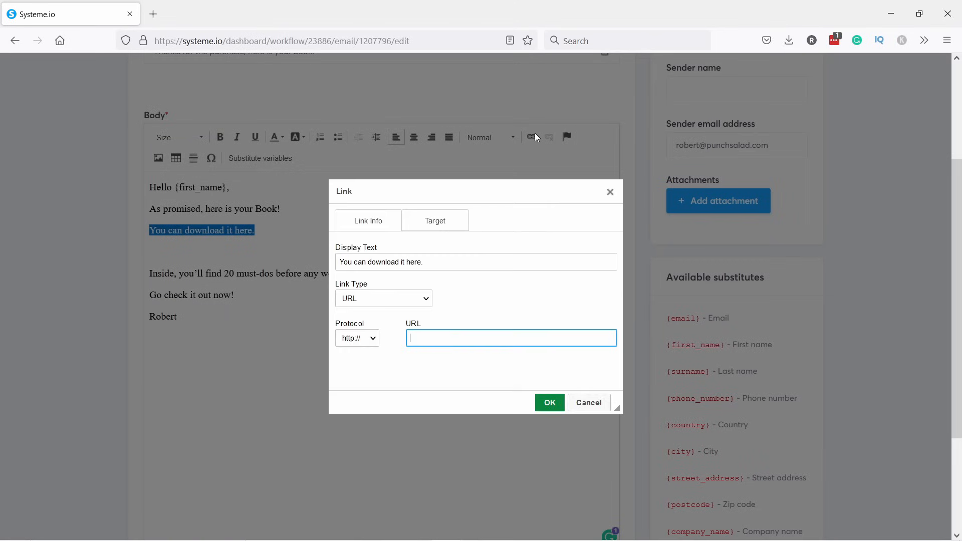
{"action": "key", "text": "alt+Tab"}
{"action": "left_click_drag", "start_coordinate": [506, 116], "coordinate": [378, 103]}
{"action": "key", "text": "ctrl+c"}
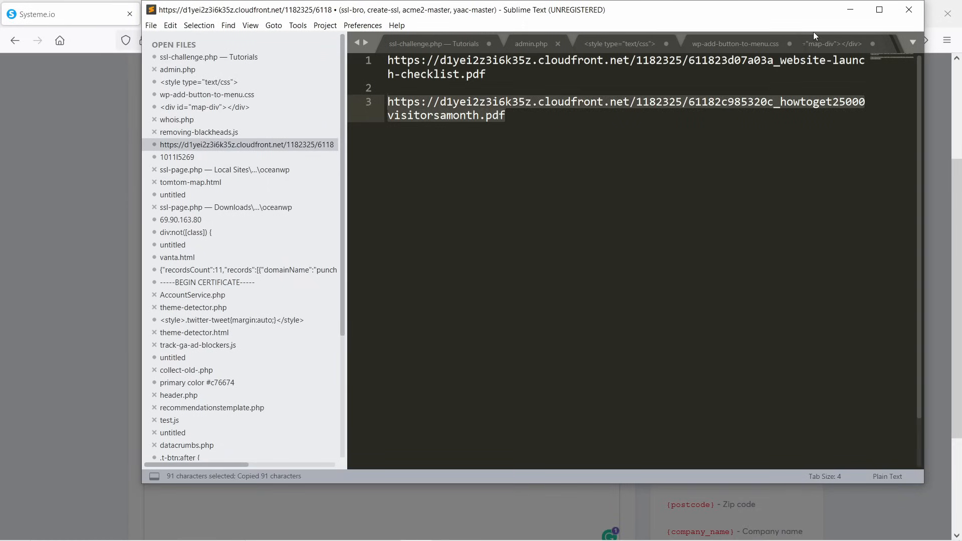
{"action": "left_click", "coordinate": [850, 10]}
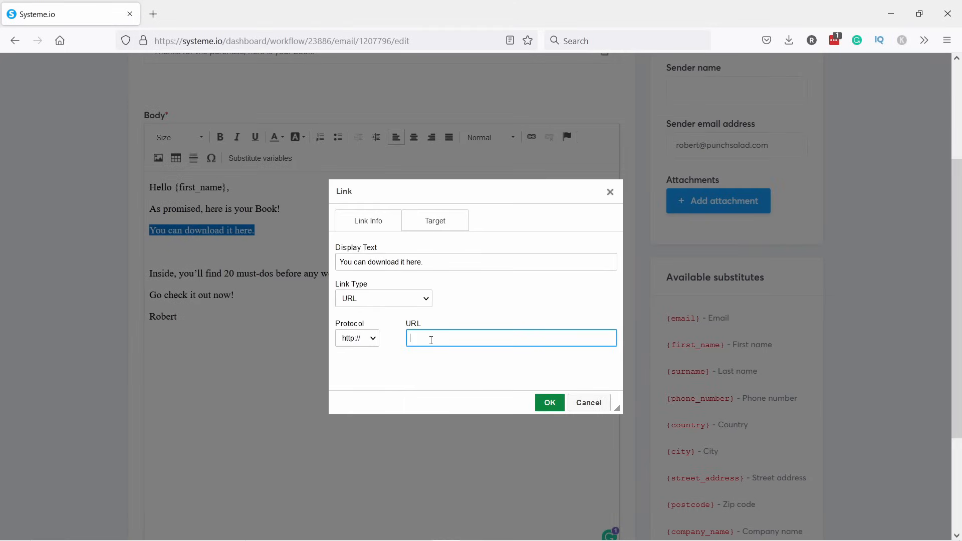
{"action": "key", "text": "ctrl+v"}
{"action": "left_click", "coordinate": [550, 402]}
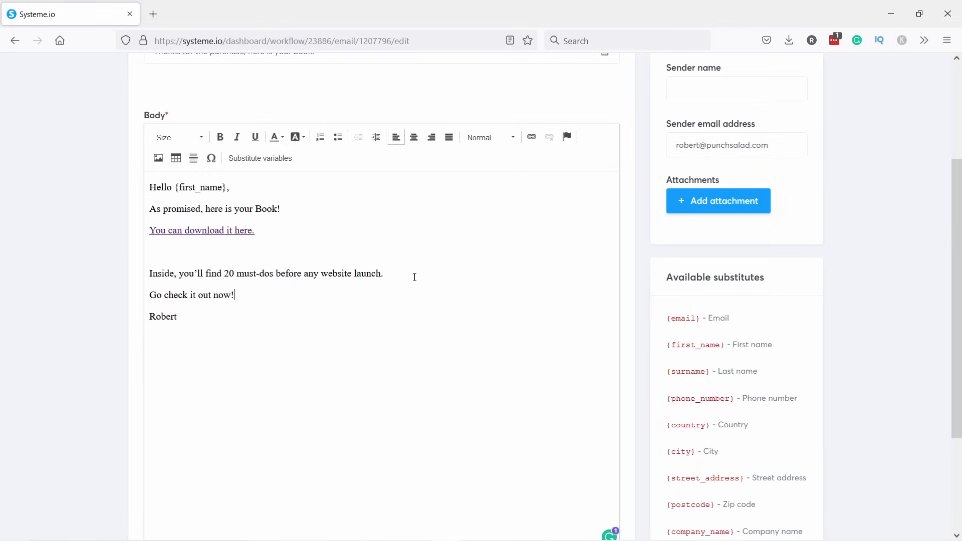
Delete the leftover 'Inside, you'll find 20 must-dos' description line.
{"action": "left_click_drag", "start_coordinate": [415, 277], "coordinate": [107, 275]}
{"action": "key", "text": "BackSpace"}
{"action": "key", "text": "BackSpace"}
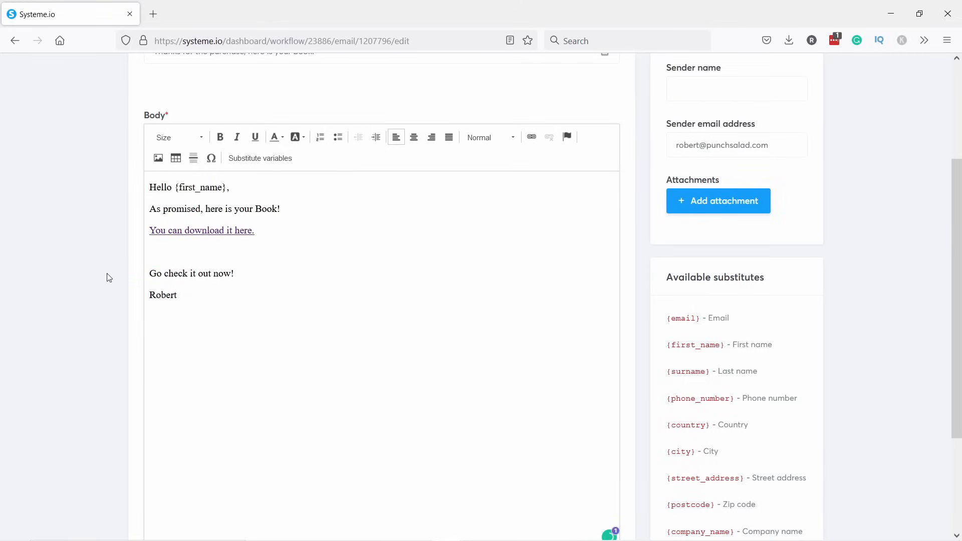
{"action": "scroll", "coordinate": [100, 213], "scroll_direction": "down", "scroll_amount": 3}
{"action": "scroll", "coordinate": [90, 221], "scroll_direction": "up", "scroll_amount": 6}
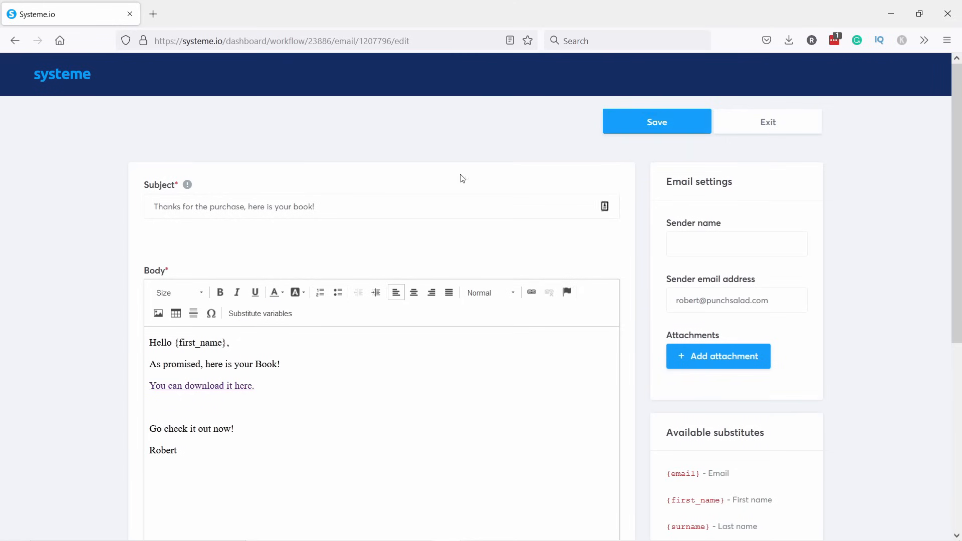
Fill in the required sender name, capitalised, and save the book email.
{"action": "left_click", "coordinate": [657, 120]}
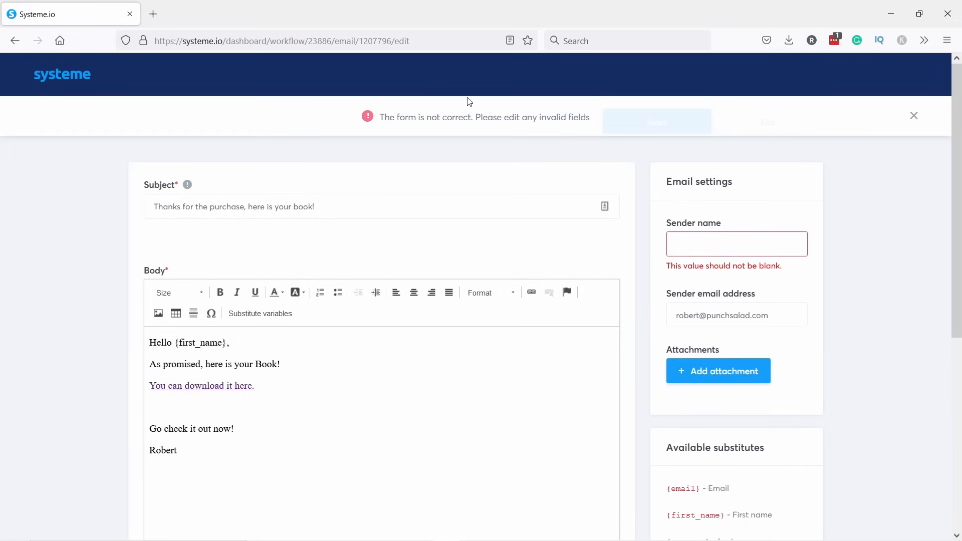
{"action": "left_click", "coordinate": [727, 251]}
{"action": "type", "text": "robert"}
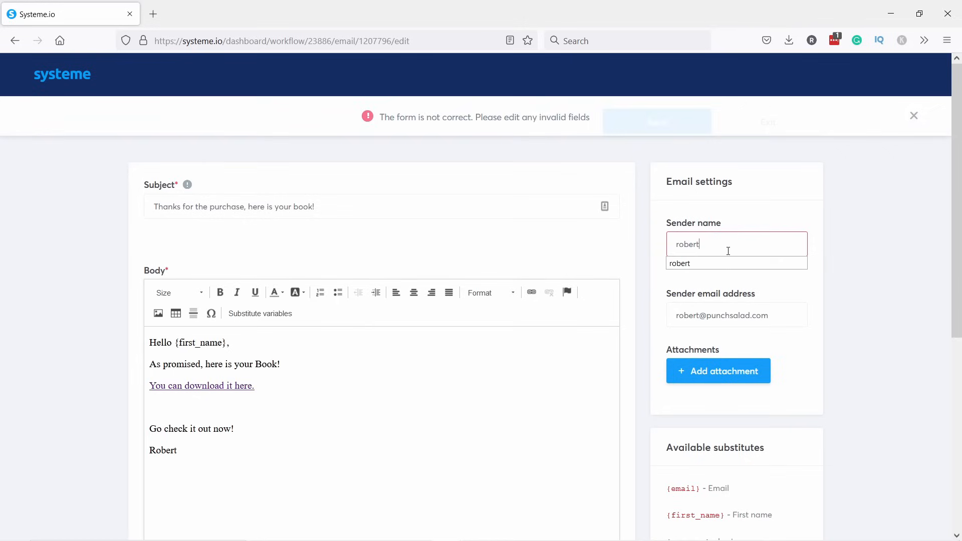
{"action": "key", "text": "ctrl+a"}
{"action": "type", "text": "Robert"}
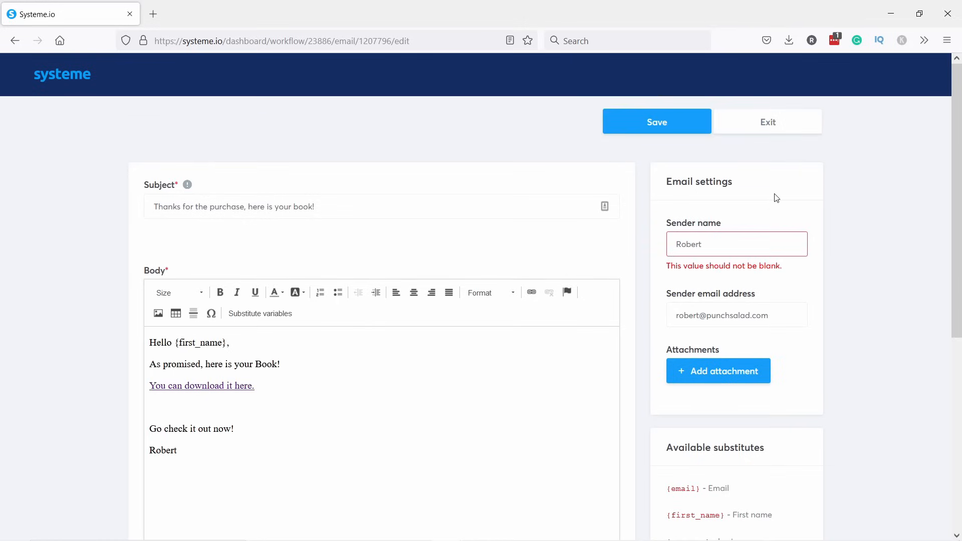
{"action": "left_click", "coordinate": [660, 126]}
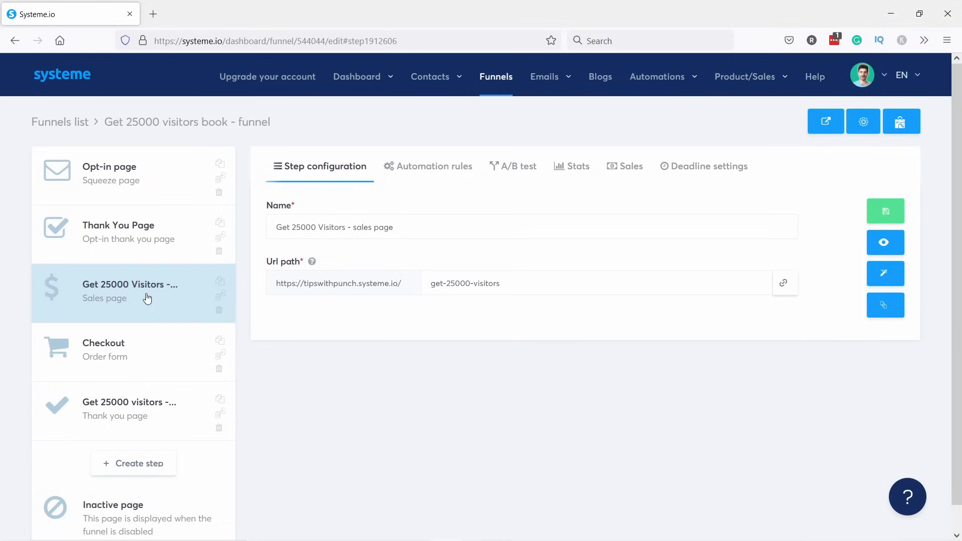
From Emails > Campaigns, open the Website launch checklist campaign.
{"action": "mouse_move", "coordinate": [551, 85]}
{"action": "left_click", "coordinate": [543, 122]}
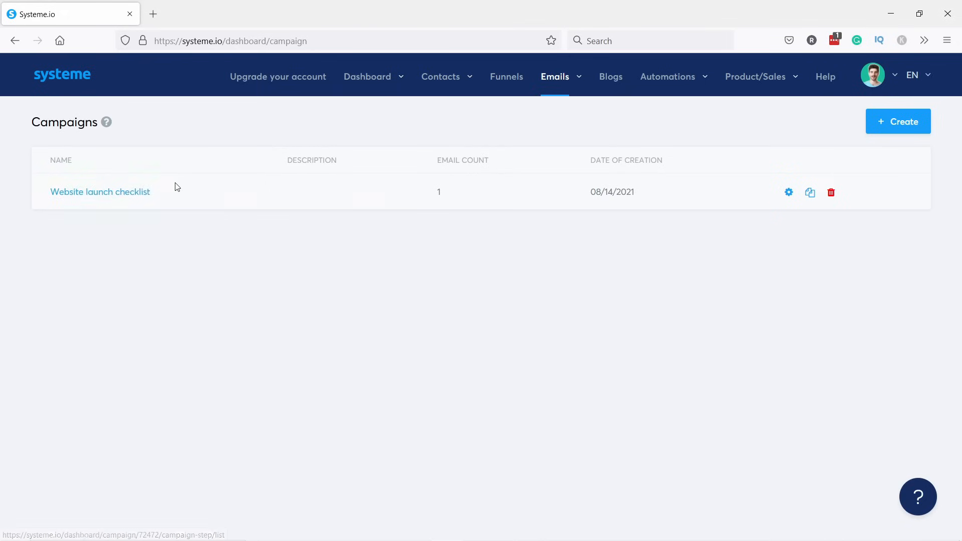
{"action": "left_click", "coordinate": [91, 196]}
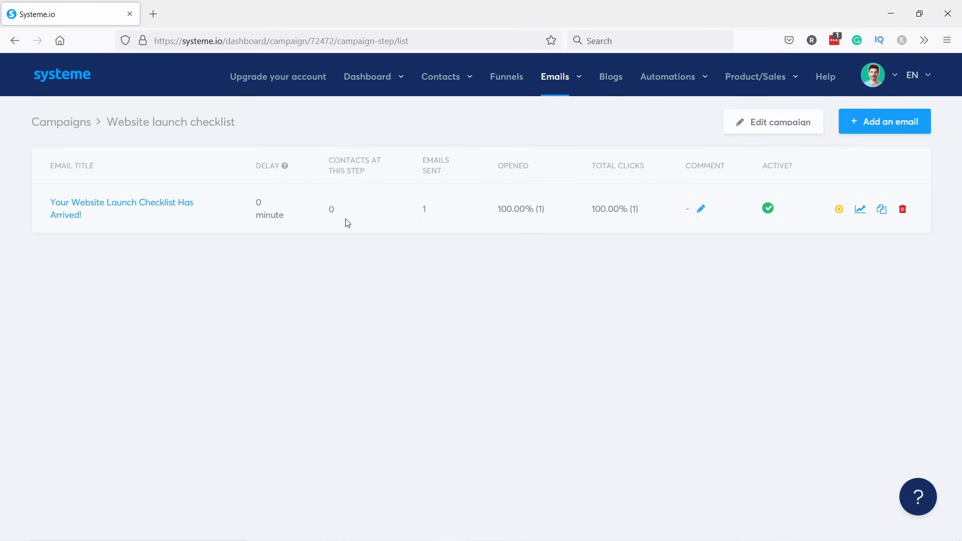
Add a classic-editor campaign email titled 'If you like the website launch checklist, then you'll love this...'.
{"action": "left_click", "coordinate": [888, 128]}
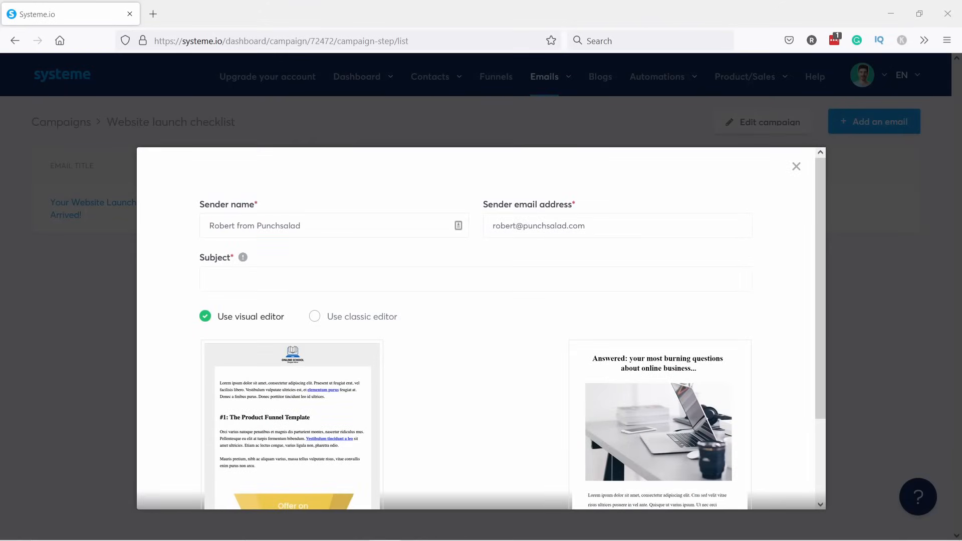
{"action": "left_click", "coordinate": [303, 279]}
{"action": "type", "text": "If you like the website launch checklist, then you'll love this..."}
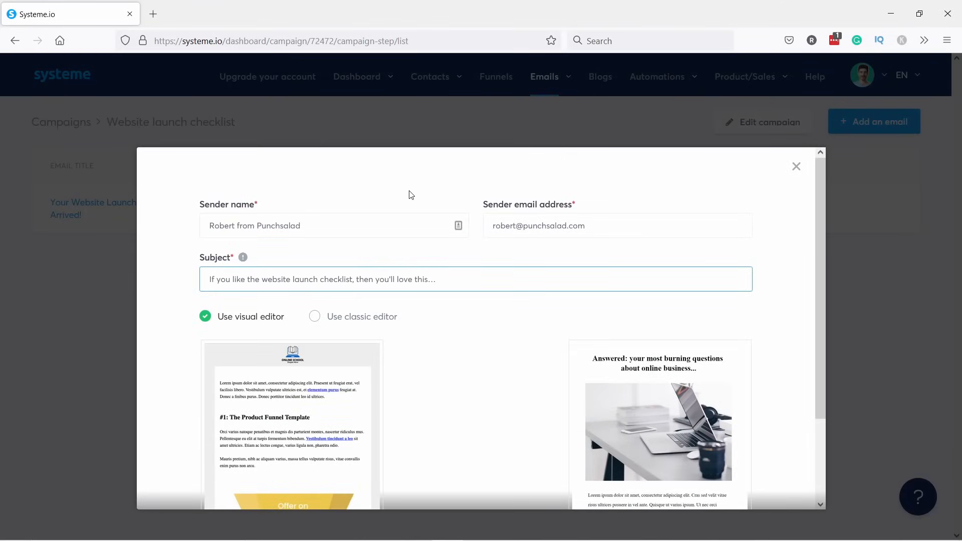
{"action": "scroll", "coordinate": [200, 302], "scroll_direction": "down", "scroll_amount": 2}
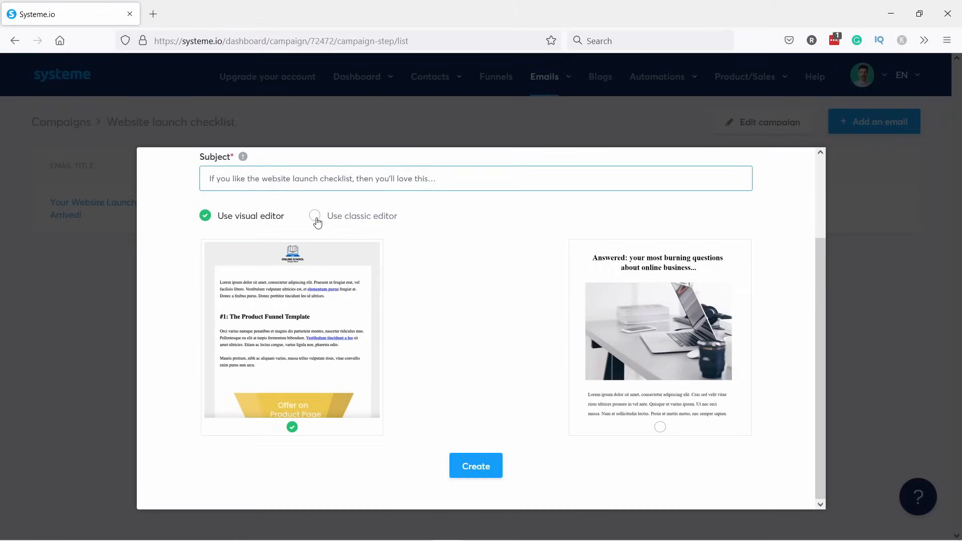
{"action": "left_click", "coordinate": [316, 217]}
{"action": "left_click", "coordinate": [482, 361]}
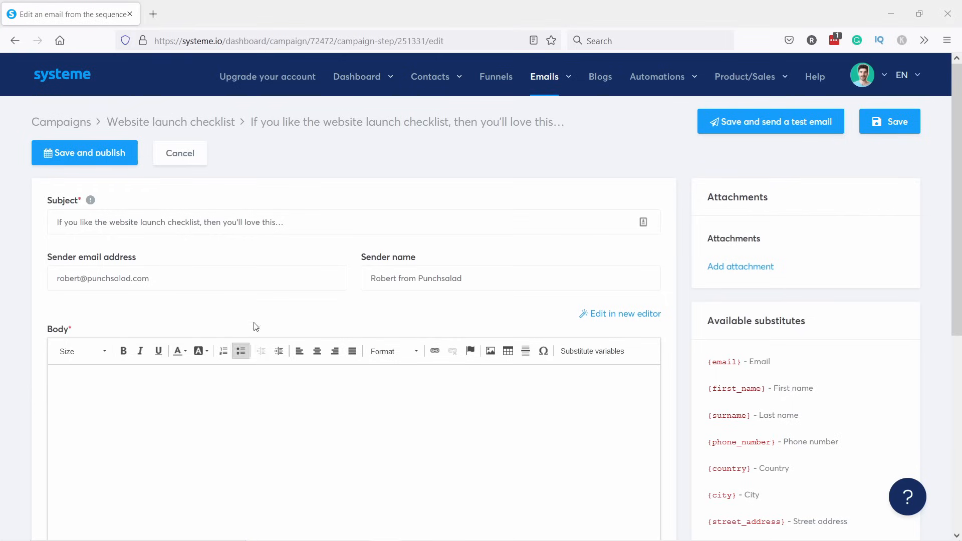
Paste the $12 book pitch as plain text and select the title 'How to get 25,000 Visitors a month to your website'.
{"action": "left_click", "coordinate": [194, 378]}
{"action": "key", "text": "ctrl+v"}
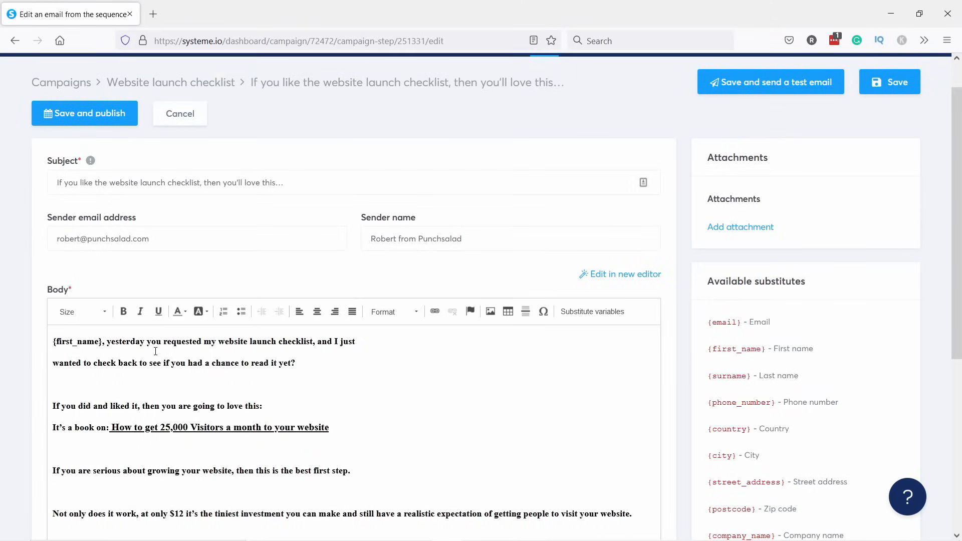
{"action": "key", "text": "ctrl+z"}
{"action": "type", "text": "{first_name}, yesterday you requested my website launch checklist, and I just wanted to check back to see if you had a chance to read it yet?  If you did and liked it, then you are going to love this: It’s a book on: How to get 25,000 Visitors a month to your website  If you are serious about growing your website, then this is the best first step.  Not only does it work, at only $12 it’s the tiniest investment you can make and still have a realistic expectation of getting people to visit your website."}
{"action": "scroll", "coordinate": [170, 382], "scroll_direction": "down", "scroll_amount": 3}
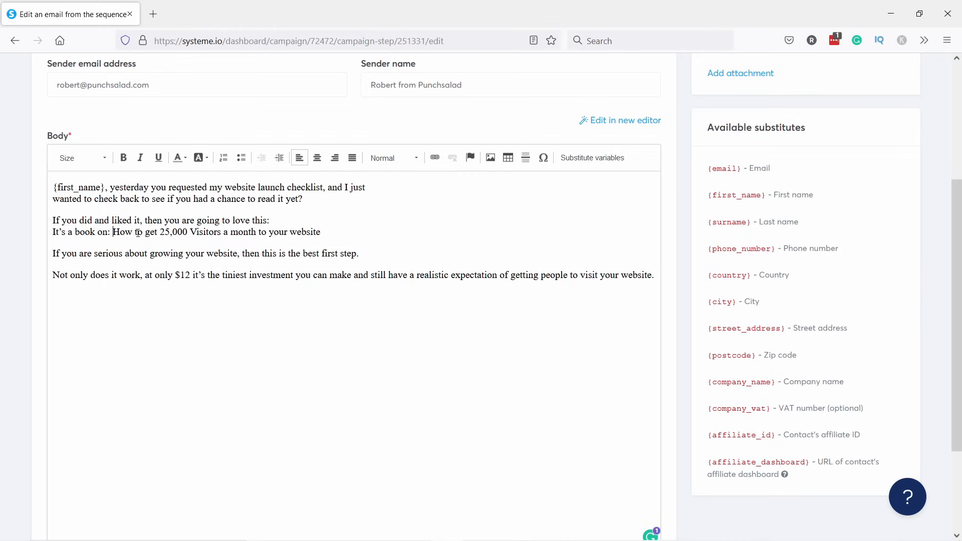
{"action": "left_click_drag", "start_coordinate": [112, 233], "coordinate": [322, 233]}
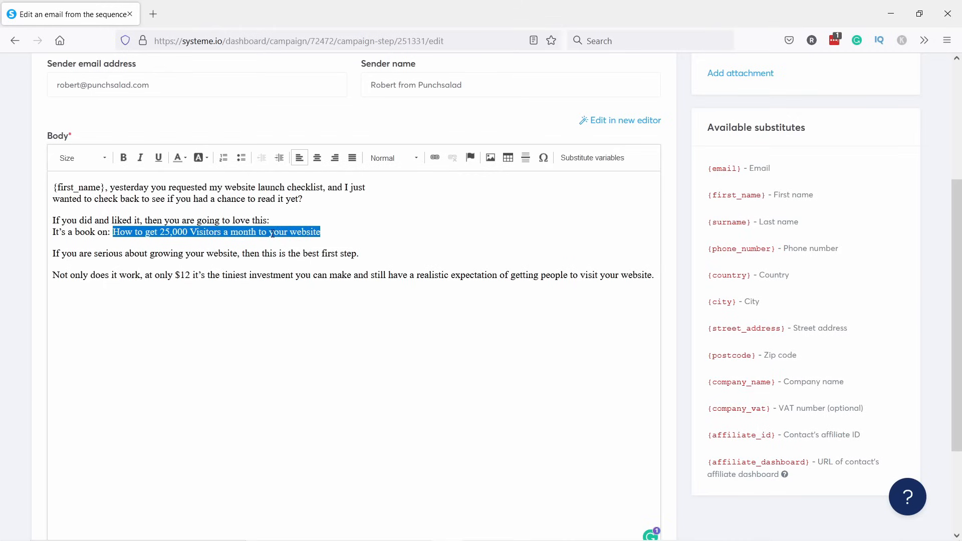
{"action": "scroll", "coordinate": [272, 234], "scroll_direction": "up", "scroll_amount": 4}
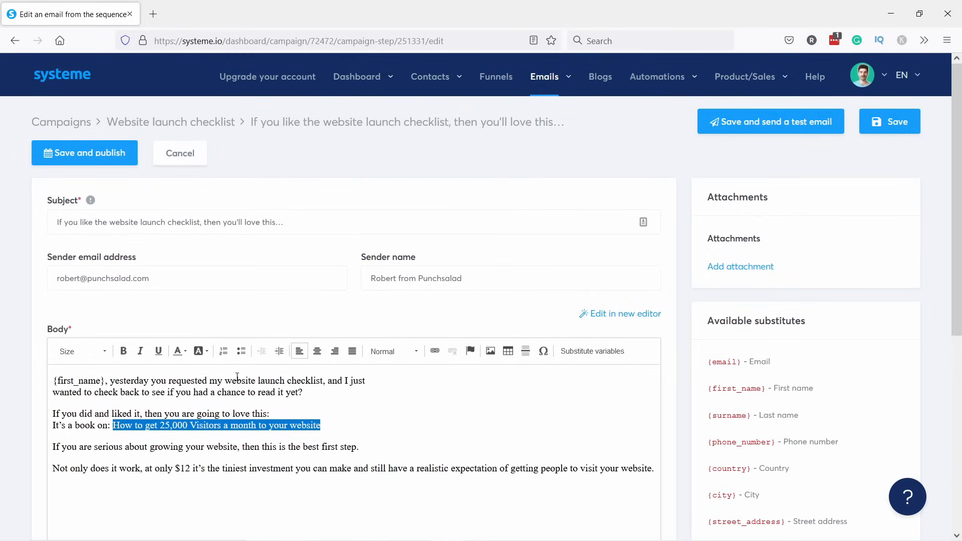
{"action": "scroll", "coordinate": [235, 380], "scroll_direction": "down", "scroll_amount": 1}
{"action": "scroll", "coordinate": [231, 386], "scroll_direction": "up", "scroll_amount": 1}
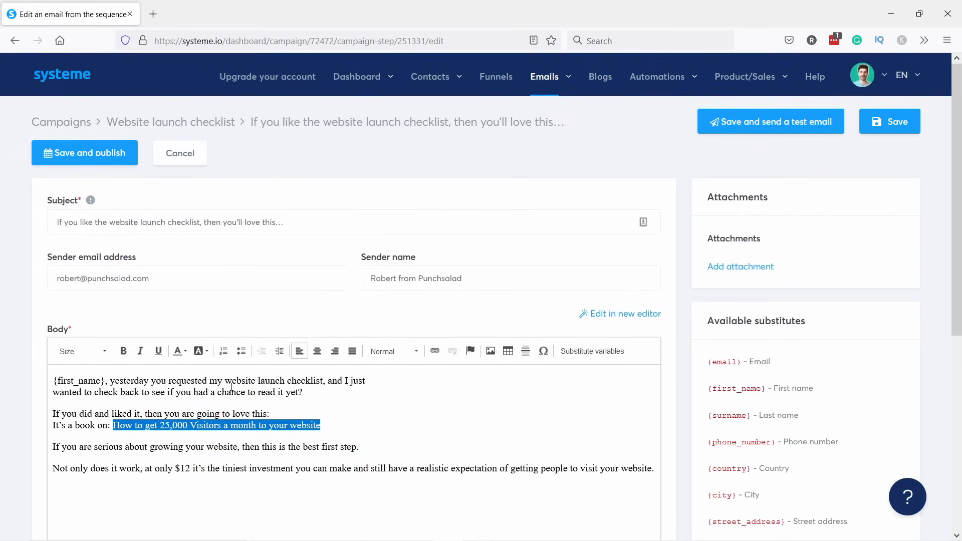
In a new tab, copy the Get 25000 visitors book funnel's sales page URL, then return to the email.
{"action": "right_click", "coordinate": [496, 82]}
{"action": "left_click", "coordinate": [537, 90]}
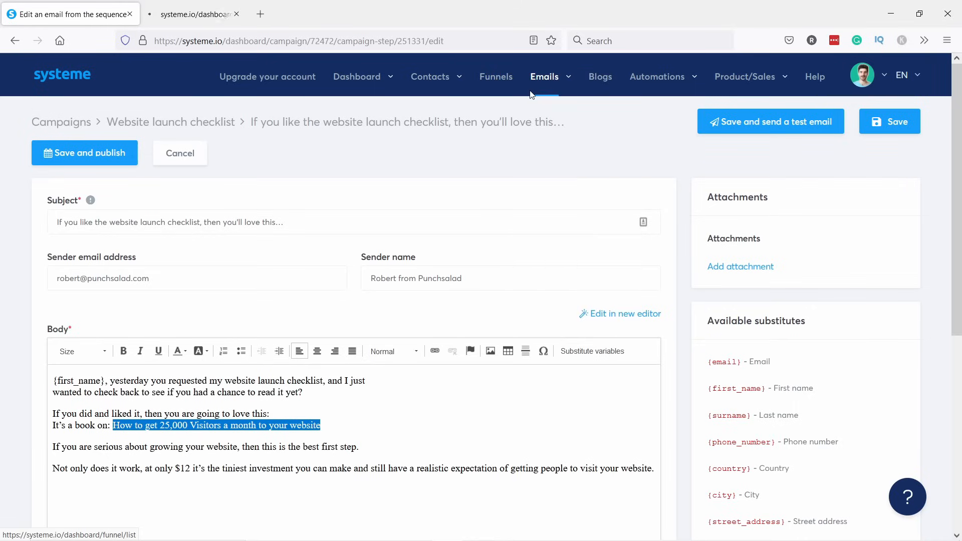
{"action": "left_click", "coordinate": [229, 21]}
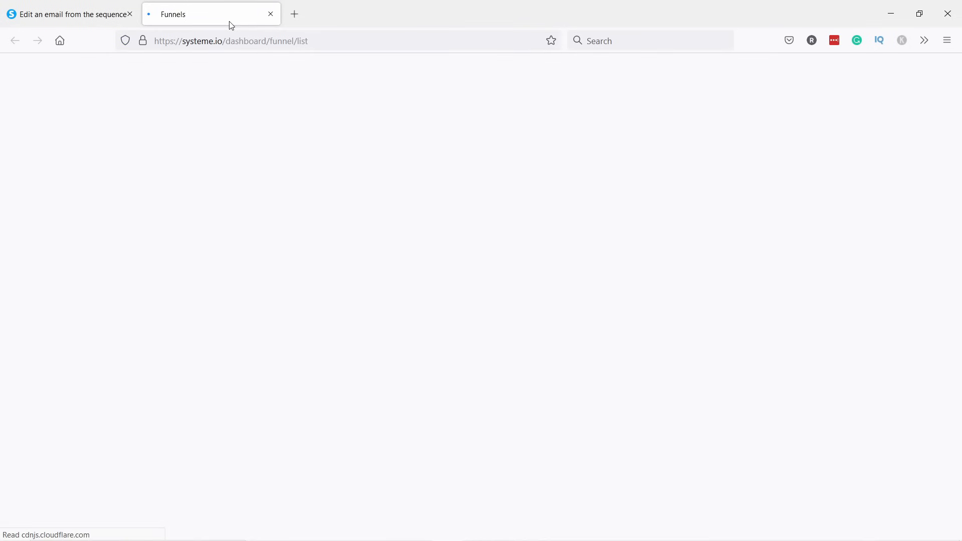
{"action": "left_click", "coordinate": [124, 194]}
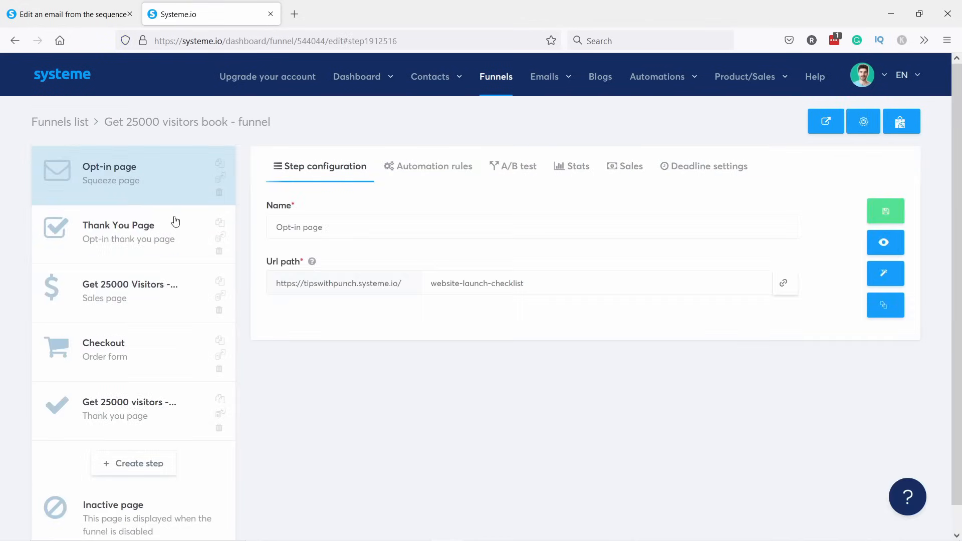
{"action": "left_click", "coordinate": [117, 302]}
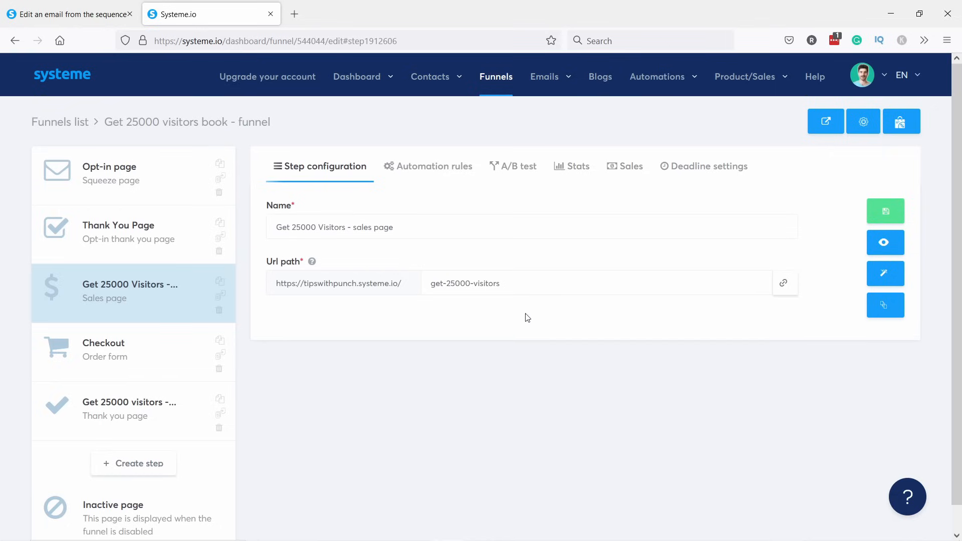
{"action": "left_click", "coordinate": [784, 284]}
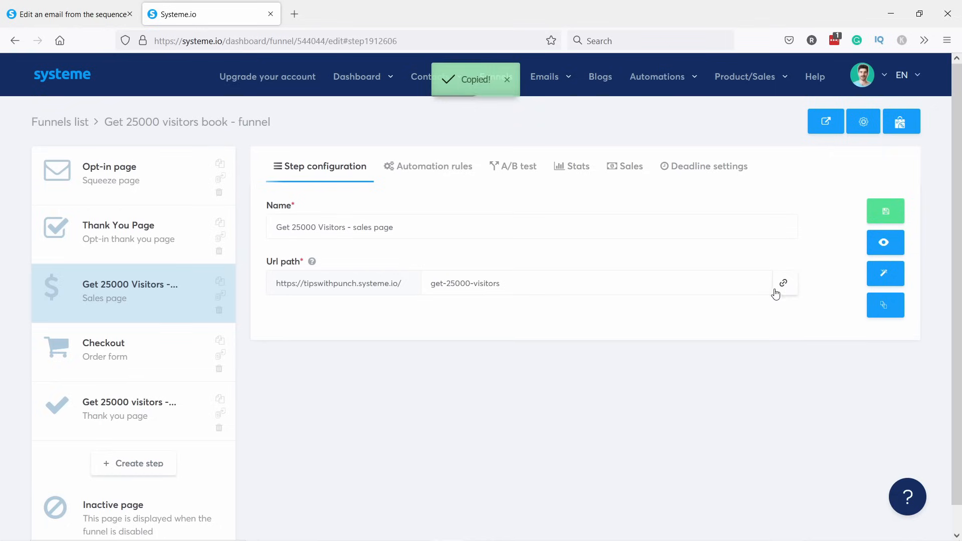
{"action": "key", "text": "ctrl+Tab"}
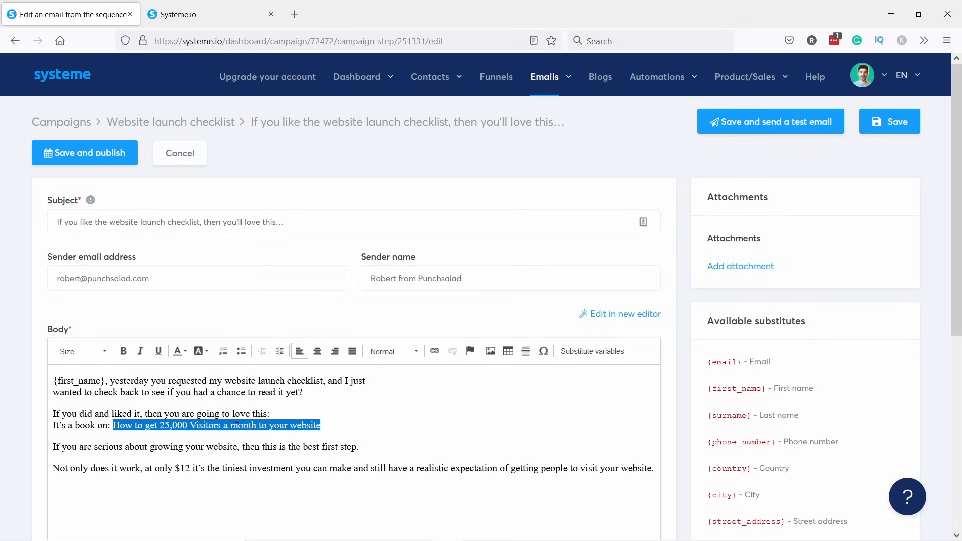
Link the book title to the get-25000-visitors sales page URL.
{"action": "left_click", "coordinate": [435, 351]}
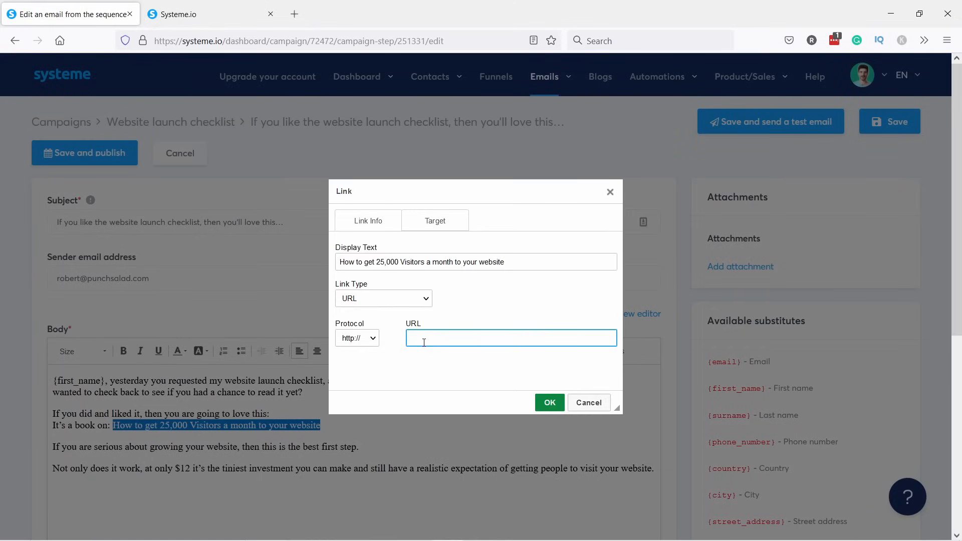
{"action": "key", "text": "ctrl+v"}
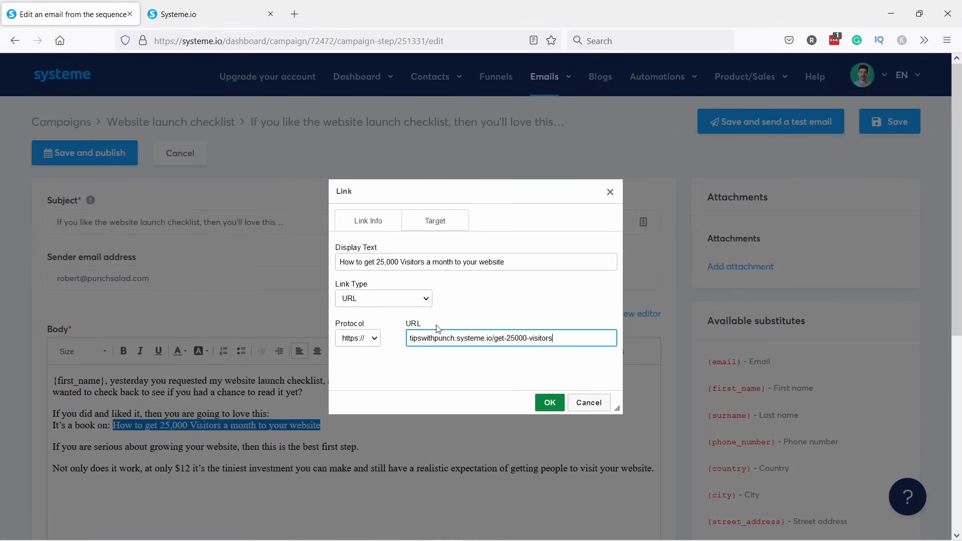
{"action": "left_click", "coordinate": [549, 403]}
{"action": "left_click", "coordinate": [176, 436]}
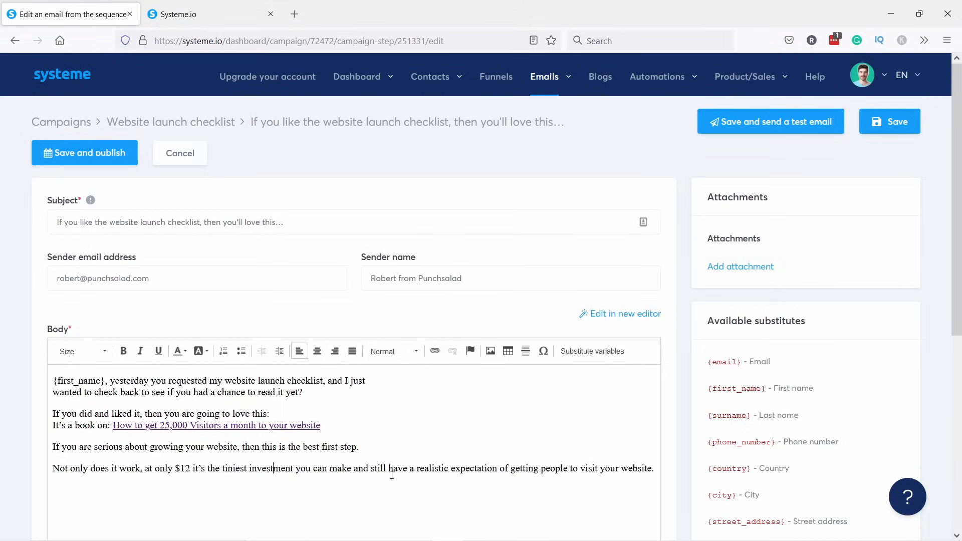
Fix the last line break and end the email with 'Regards,' and the sender's name.
{"action": "left_click", "coordinate": [355, 471]}
{"action": "key", "text": "Return"}
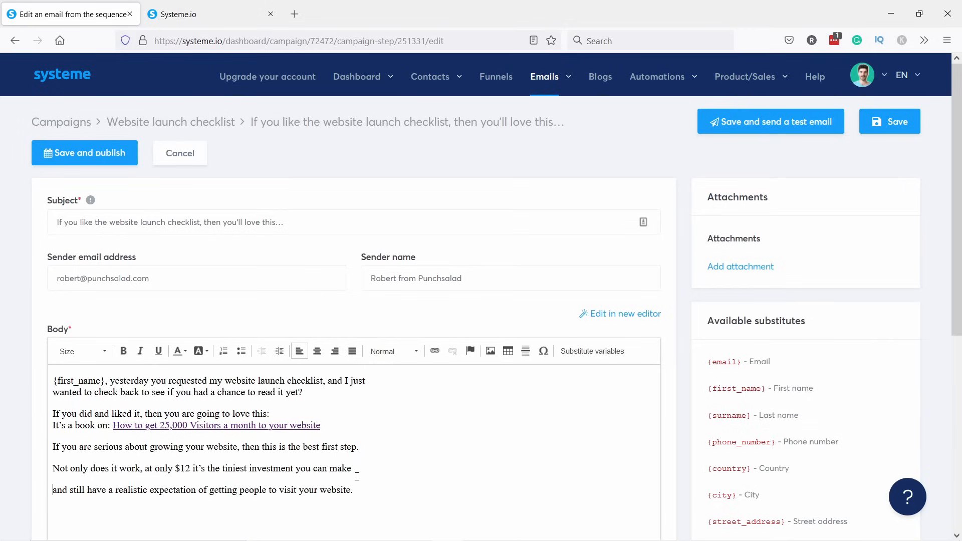
{"action": "key", "text": "ctrl+z"}
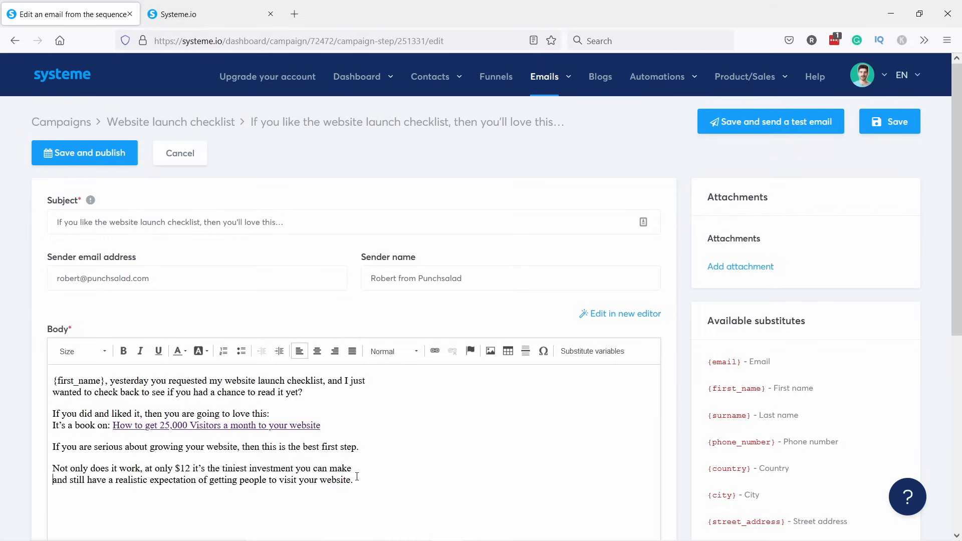
{"action": "key", "text": "Return"}
{"action": "type", "text": "Regards,"}
{"action": "key", "text": "shift+Return"}
{"action": "type", "text": "Robert"}
{"action": "scroll", "coordinate": [308, 487], "scroll_direction": "down", "scroll_amount": 3}
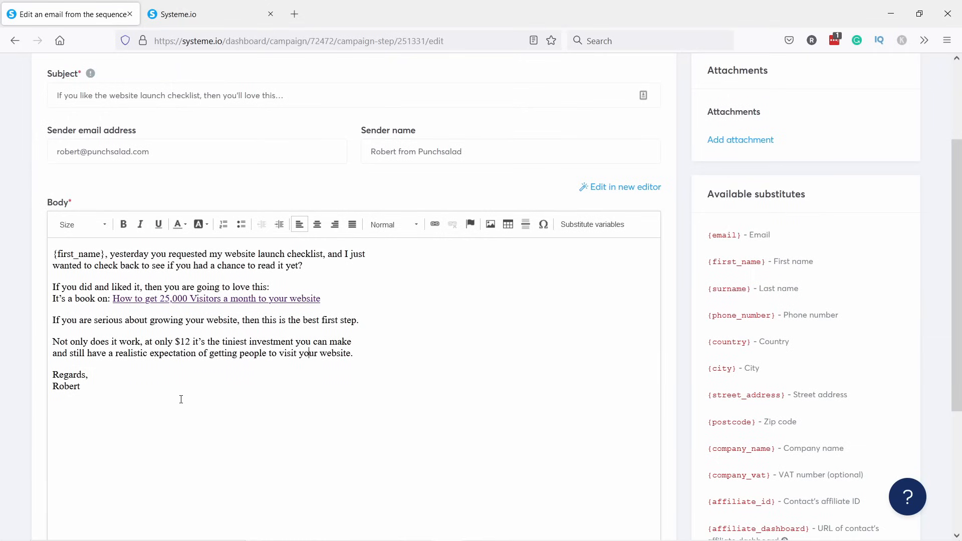
{"action": "scroll", "coordinate": [137, 345], "scroll_direction": "up", "scroll_amount": 3}
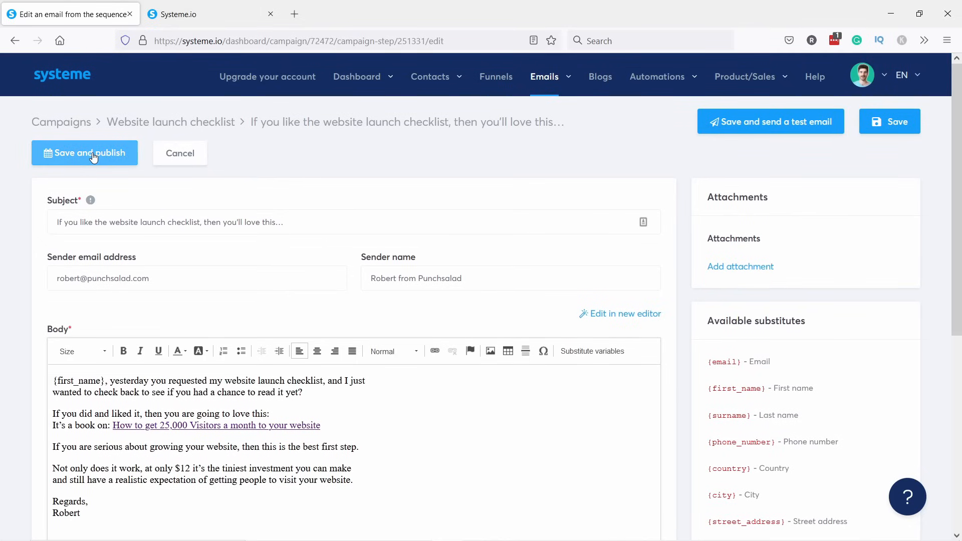
{"action": "left_click", "coordinate": [93, 154]}
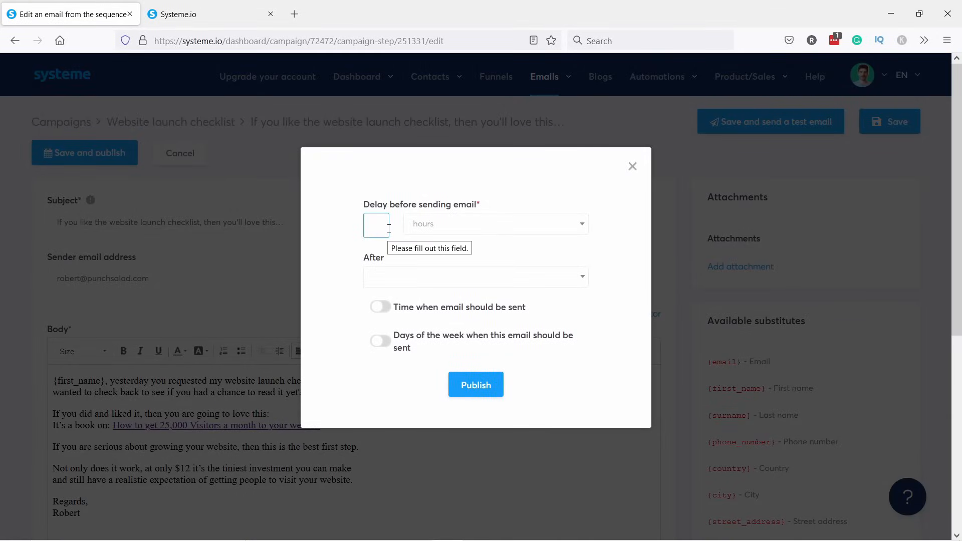
Set the email to send 2 days after 'Your Website Launch Checklist Has Arrived!'.
{"action": "type", "text": "1"}
{"action": "left_click", "coordinate": [425, 223]}
{"action": "left_click", "coordinate": [424, 265]}
{"action": "left_click", "coordinate": [417, 274]}
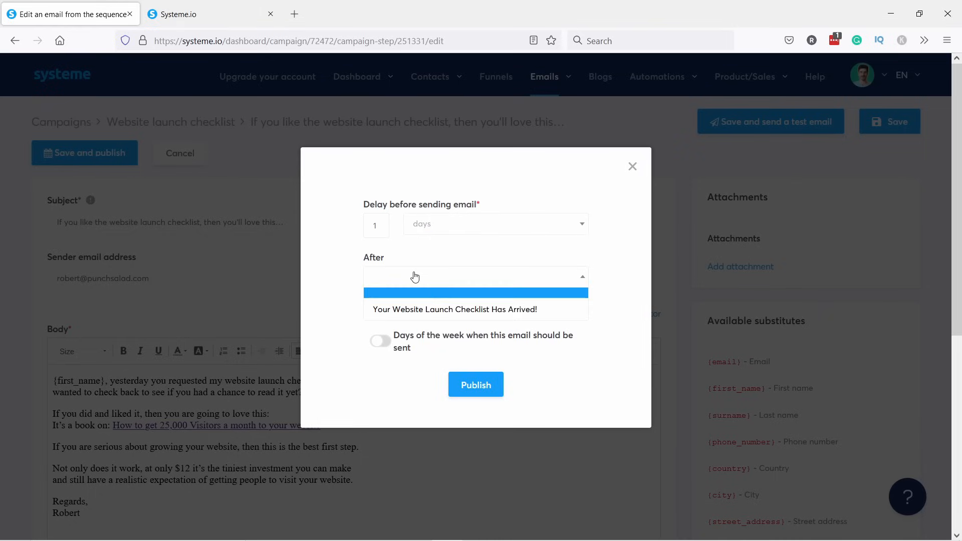
{"action": "left_click", "coordinate": [464, 309]}
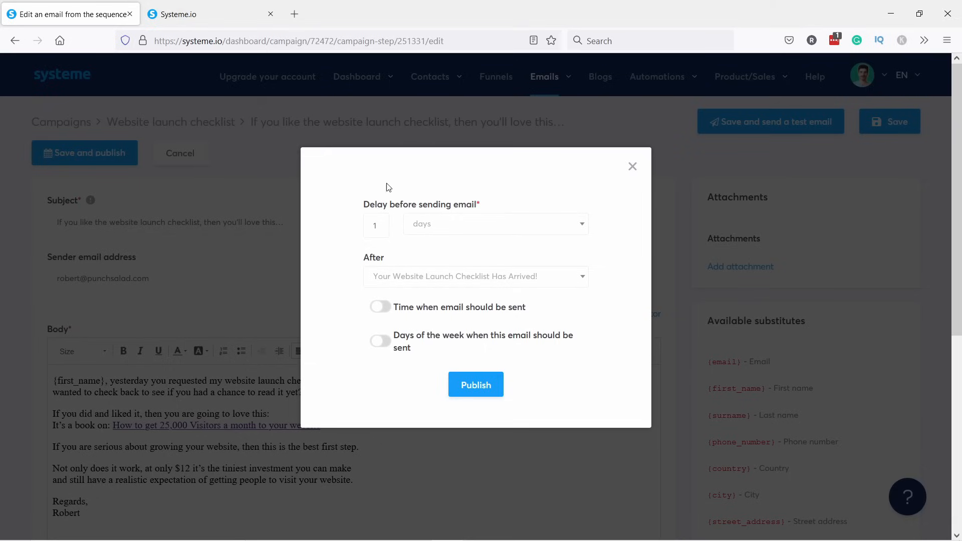
{"action": "left_click_drag", "start_coordinate": [379, 226], "coordinate": [364, 225]}
{"action": "type", "text": "2"}
{"action": "left_click", "coordinate": [351, 236]}
Leave the specific sending time and weekday limits off, and publish the email.
{"action": "left_click", "coordinate": [386, 309]}
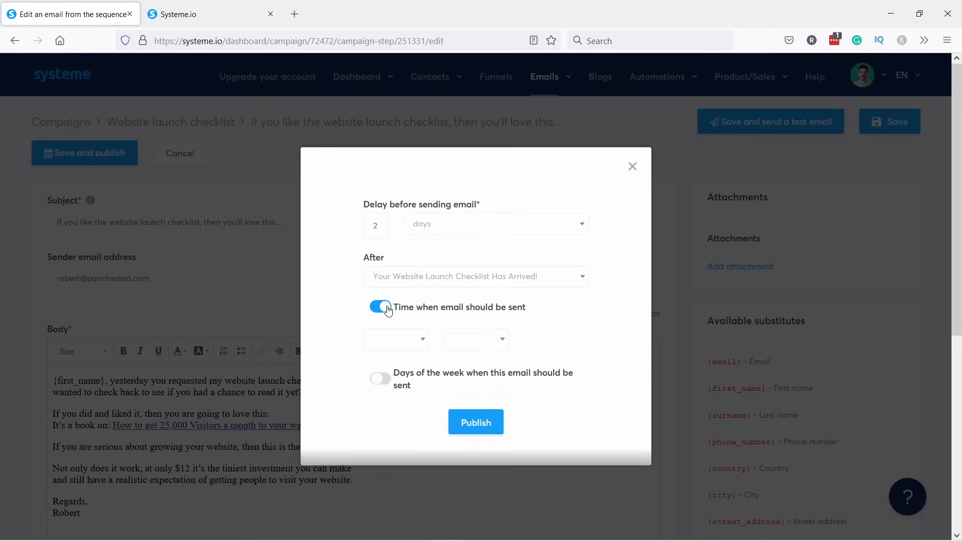
{"action": "left_click", "coordinate": [409, 339]}
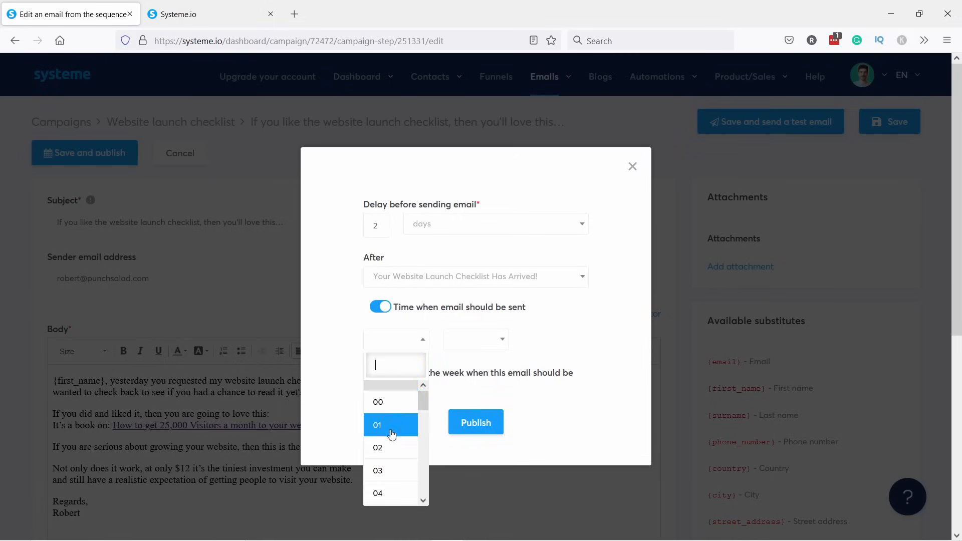
{"action": "left_click", "coordinate": [382, 308]}
{"action": "left_click", "coordinate": [382, 341]}
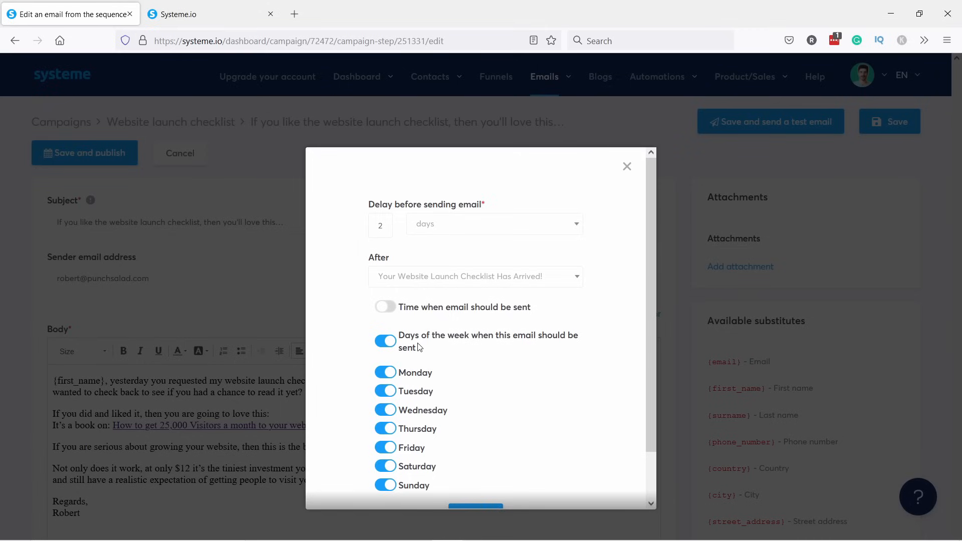
{"action": "left_click", "coordinate": [381, 469]}
{"action": "left_click", "coordinate": [383, 486]}
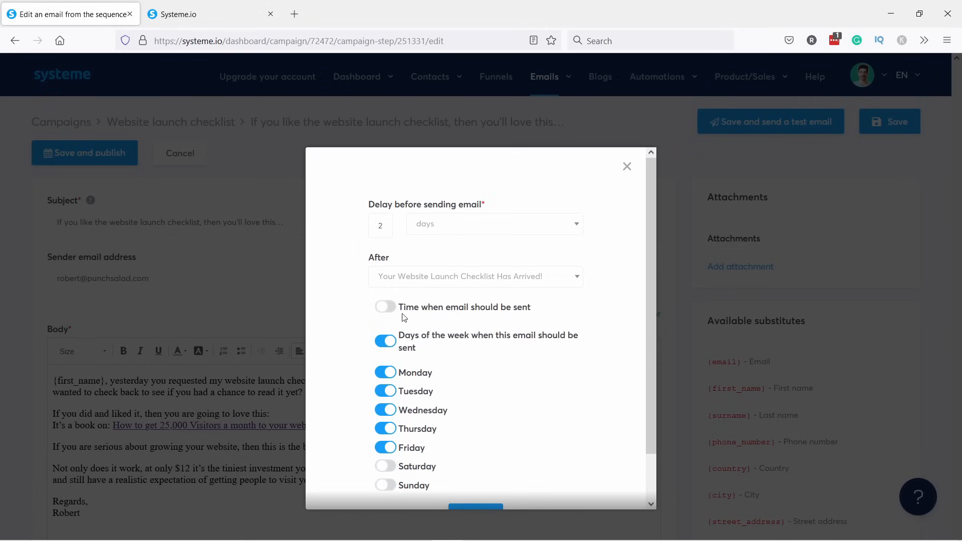
{"action": "left_click", "coordinate": [382, 307]}
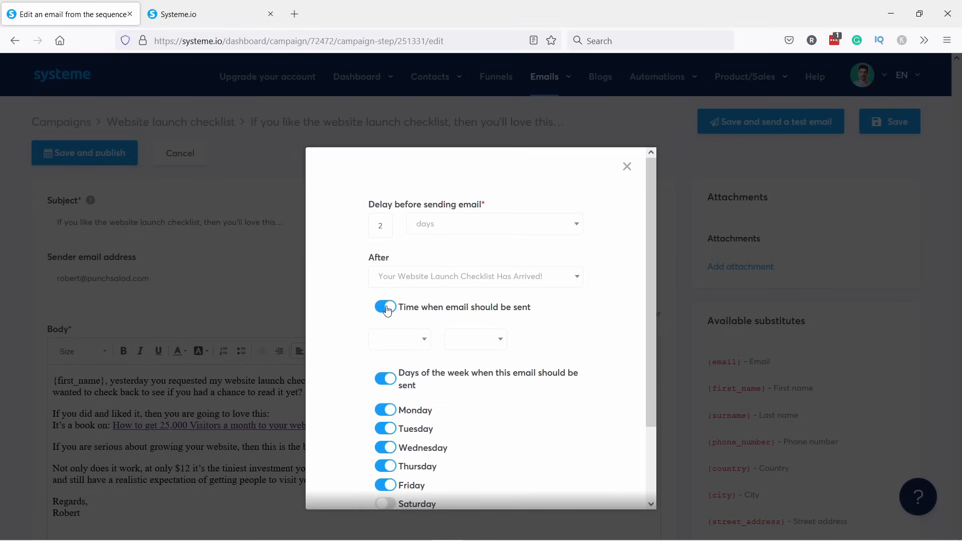
{"action": "left_click", "coordinate": [383, 309]}
{"action": "left_click", "coordinate": [385, 342]}
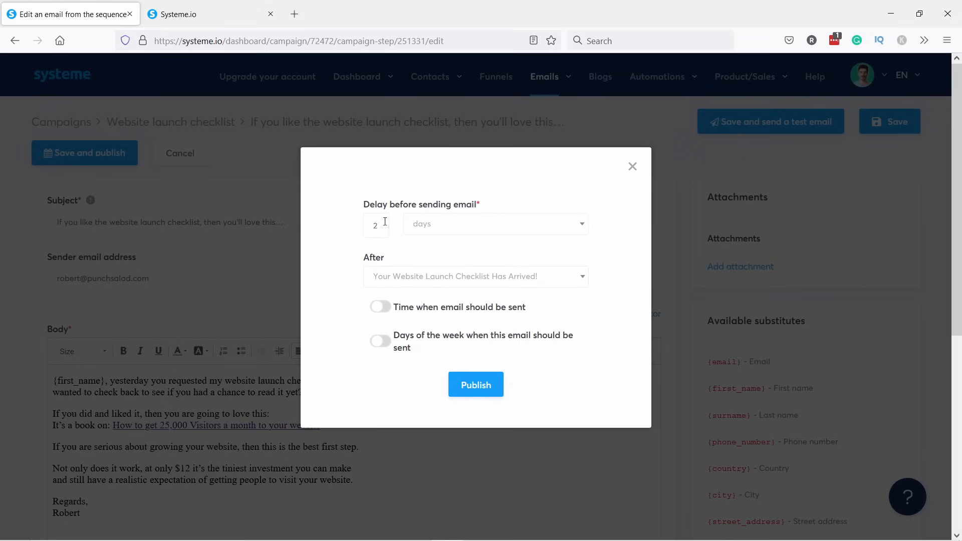
{"action": "left_click", "coordinate": [475, 388]}
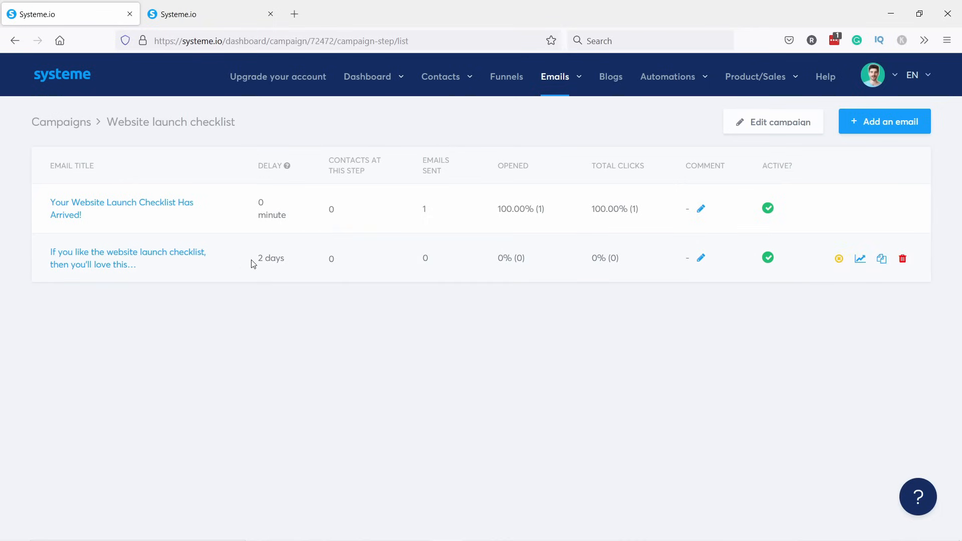
Open the book pitch email and save it while sending a test copy.
{"action": "left_click", "coordinate": [108, 252]}
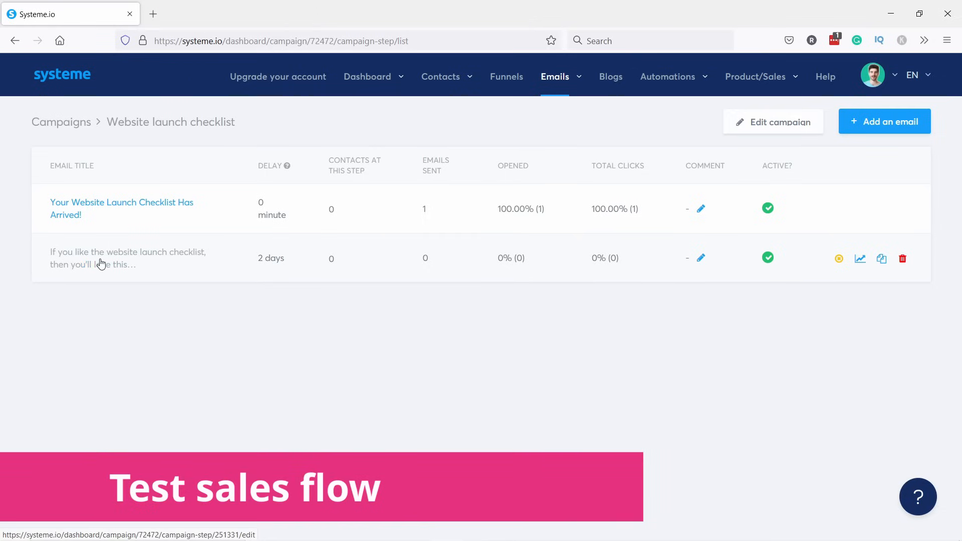
{"action": "left_click", "coordinate": [104, 257]}
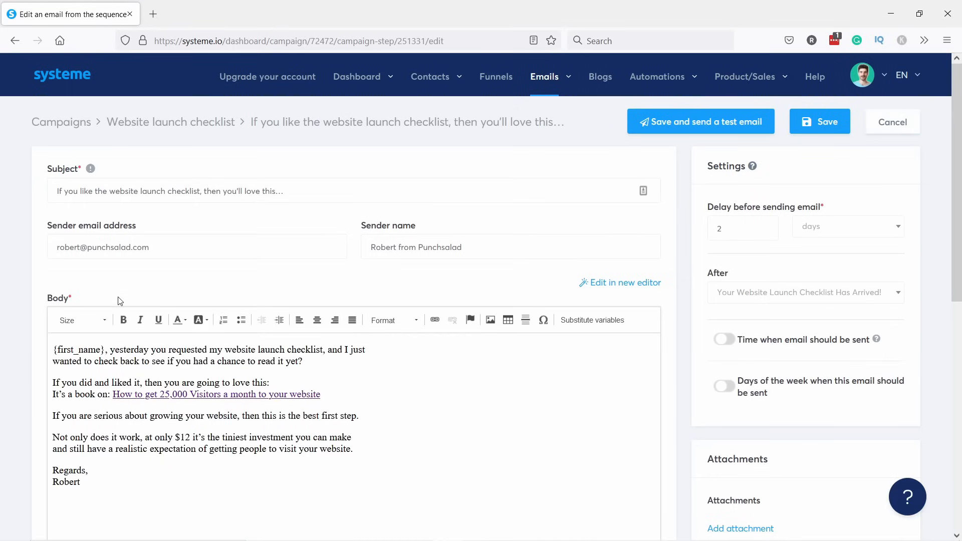
{"action": "left_click", "coordinate": [698, 128]}
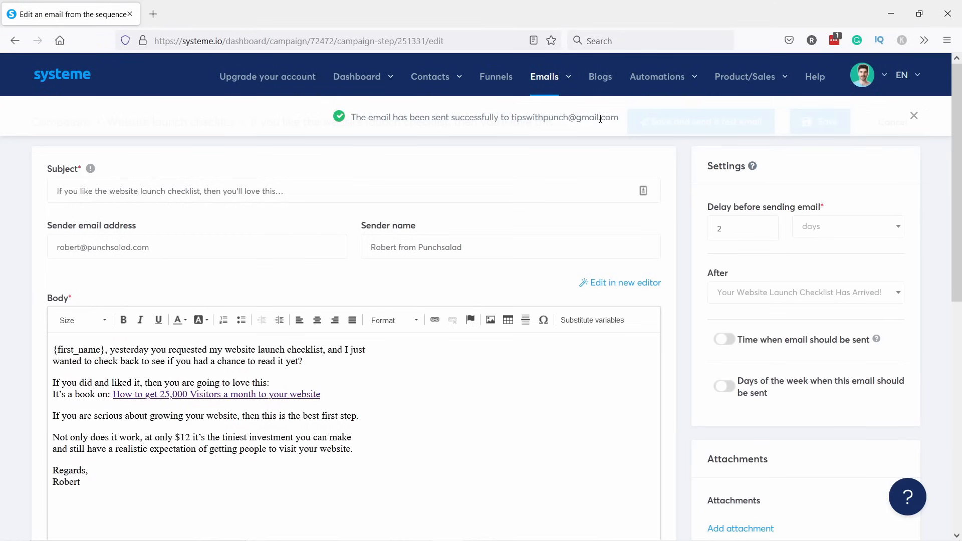
{"action": "left_click", "coordinate": [154, 17]}
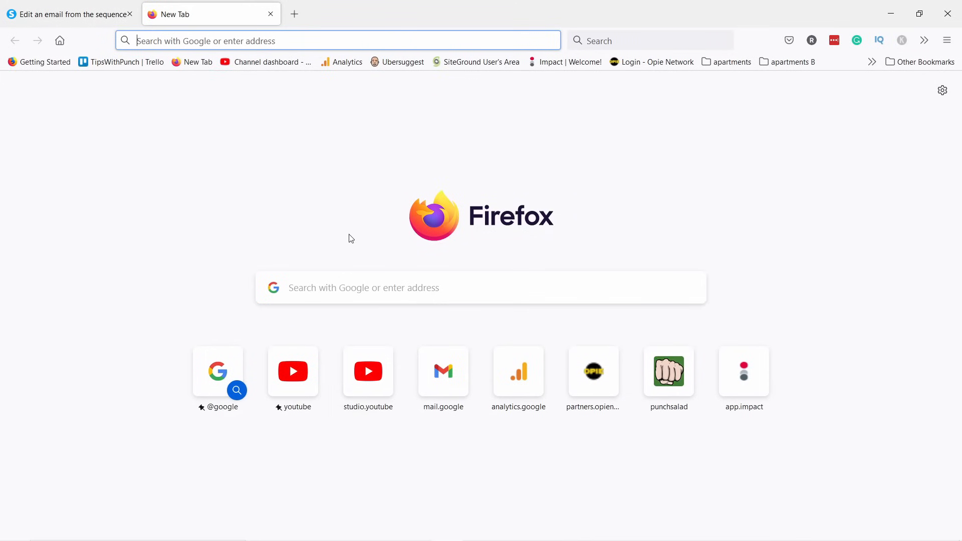
Open the test follow-up email in Gmail and check its unfilled {first_name} greeting.
{"action": "left_click", "coordinate": [440, 373]}
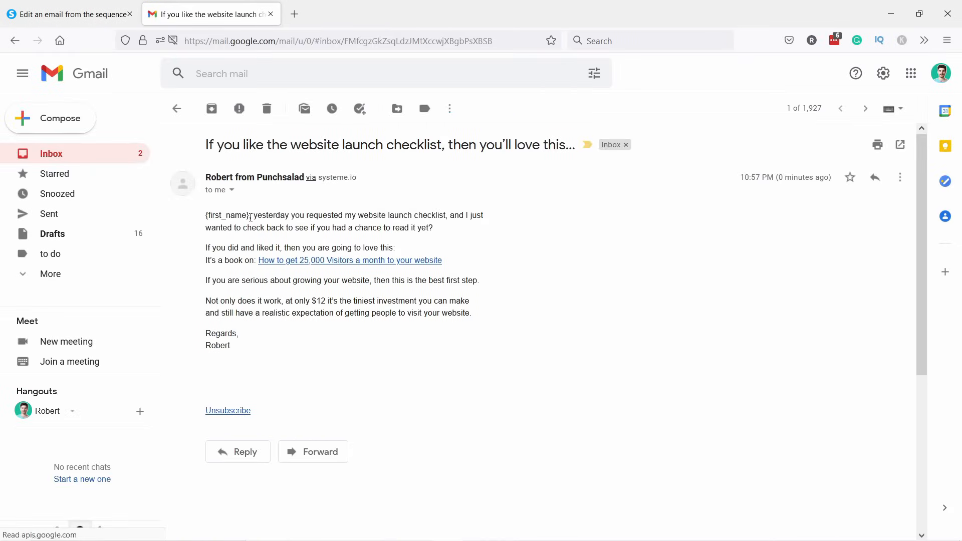
{"action": "left_click_drag", "start_coordinate": [251, 215], "coordinate": [197, 217]}
{"action": "left_click", "coordinate": [222, 216]}
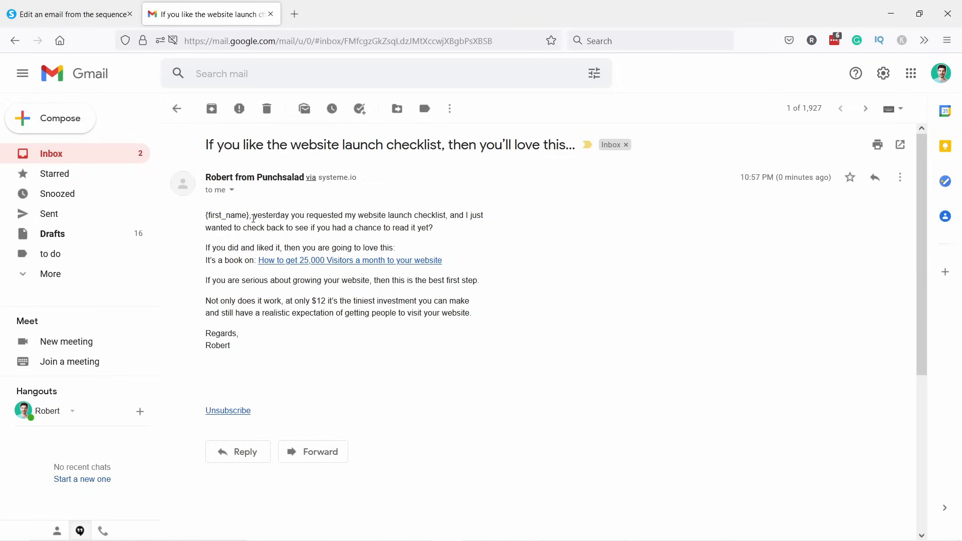
{"action": "left_click_drag", "start_coordinate": [252, 216], "coordinate": [208, 216]}
{"action": "left_click", "coordinate": [200, 217]}
Follow the email's book link to the get-25000-visitors sales page.
{"action": "left_click_drag", "start_coordinate": [252, 215], "coordinate": [199, 217]}
{"action": "left_click", "coordinate": [260, 219]}
{"action": "left_click", "coordinate": [299, 261]}
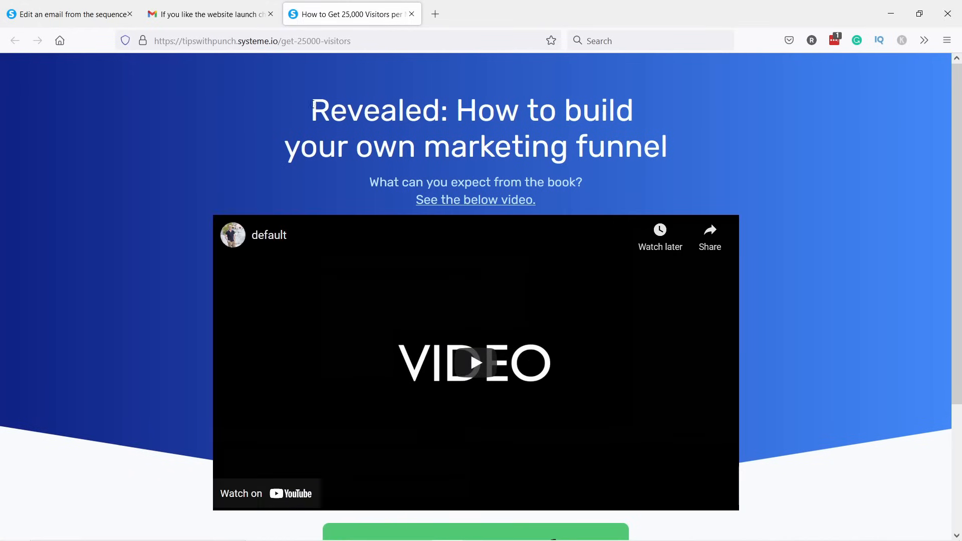
Review the 25,000-visitors sales page heading and scroll through its content.
{"action": "left_click_drag", "start_coordinate": [312, 104], "coordinate": [673, 156]}
{"action": "left_click", "coordinate": [539, 153]}
{"action": "scroll", "coordinate": [398, 120], "scroll_direction": "down", "scroll_amount": 1}
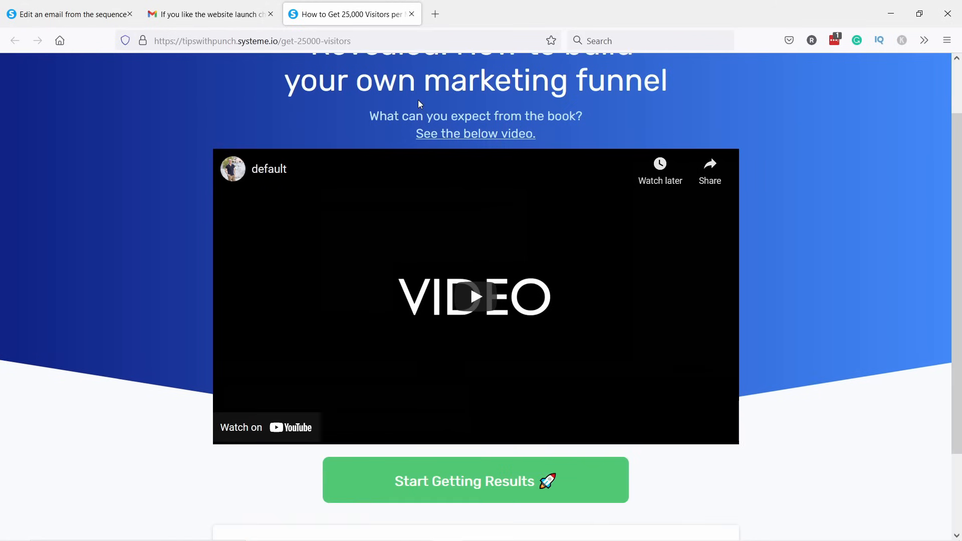
{"action": "scroll", "coordinate": [478, 131], "scroll_direction": "up", "scroll_amount": 1}
{"action": "scroll", "coordinate": [430, 161], "scroll_direction": "down", "scroll_amount": 1}
{"action": "scroll", "coordinate": [408, 191], "scroll_direction": "down", "scroll_amount": 1}
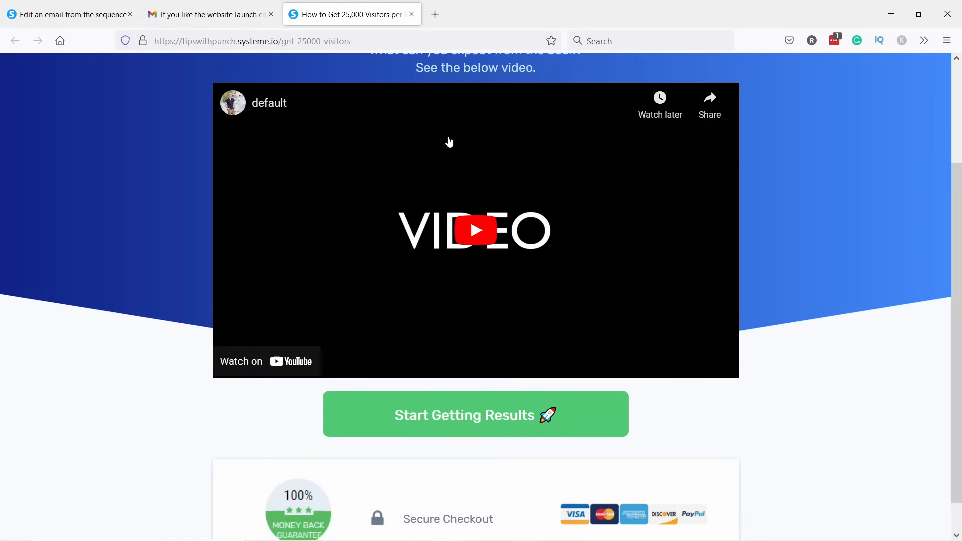
{"action": "scroll", "coordinate": [449, 141], "scroll_direction": "up", "scroll_amount": 2}
{"action": "scroll", "coordinate": [434, 117], "scroll_direction": "down", "scroll_amount": 2}
Play and pause the sales page video, then continue via 'Start Getting Results' to checkout.
{"action": "left_click", "coordinate": [492, 242]}
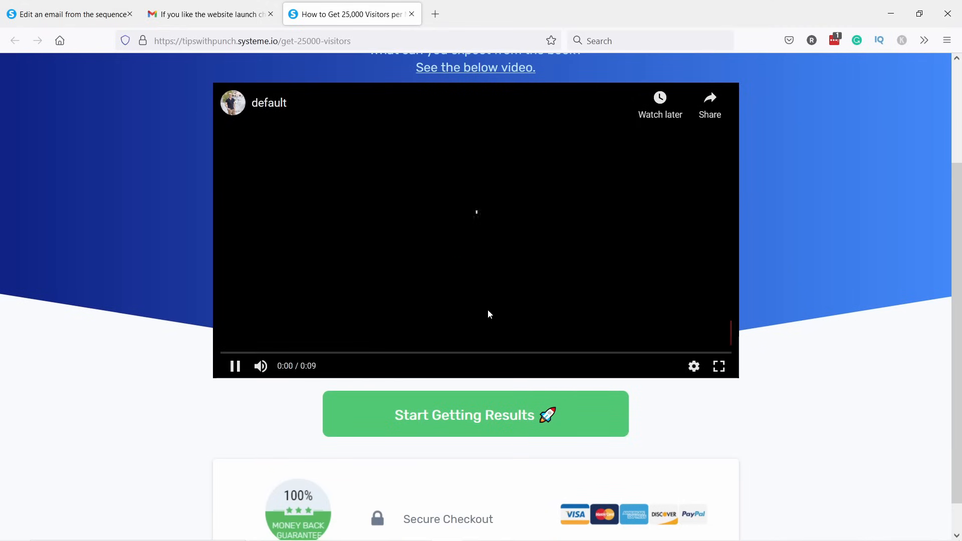
{"action": "left_click", "coordinate": [240, 371]}
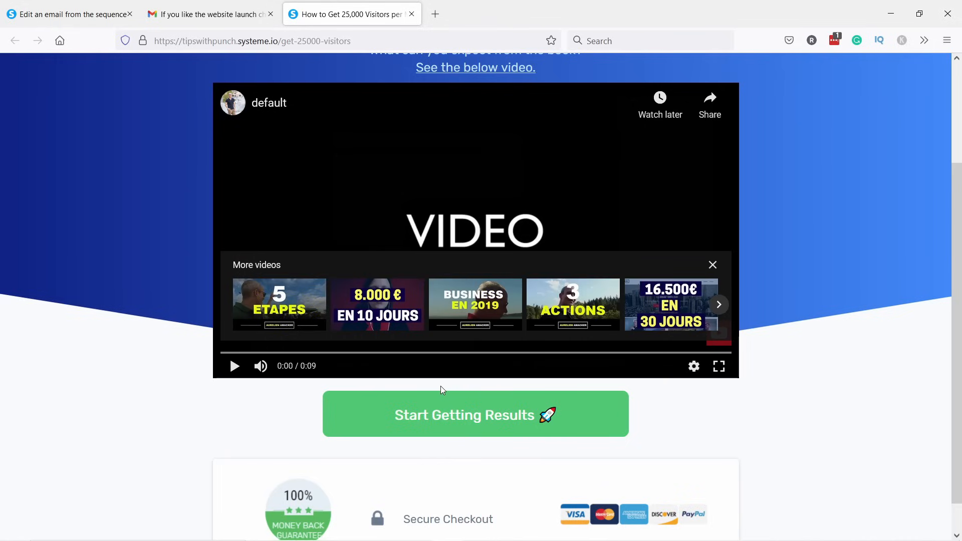
{"action": "scroll", "coordinate": [441, 385], "scroll_direction": "down", "scroll_amount": 1}
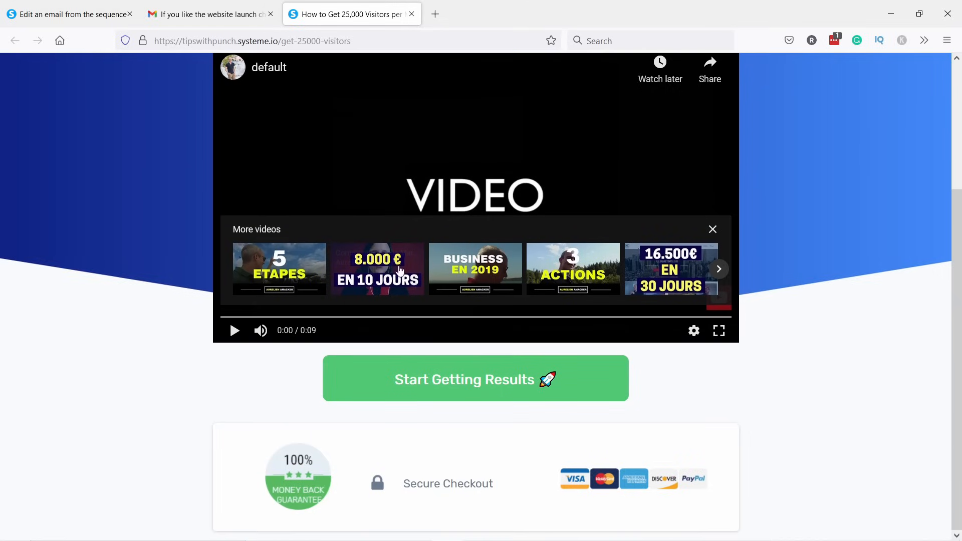
{"action": "left_click", "coordinate": [443, 377]}
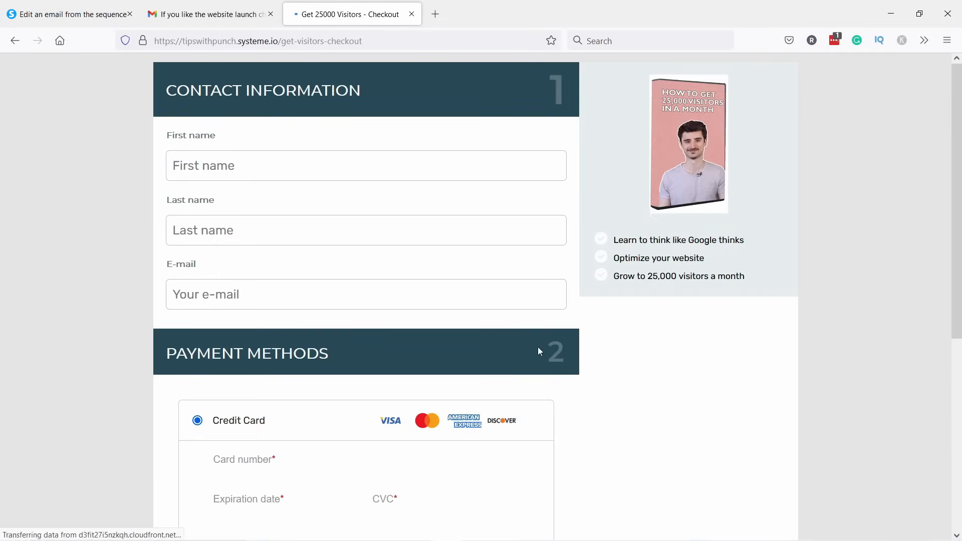
Enter the buyer's first name, last name and e-mail address on the checkout form.
{"action": "left_click", "coordinate": [234, 163]}
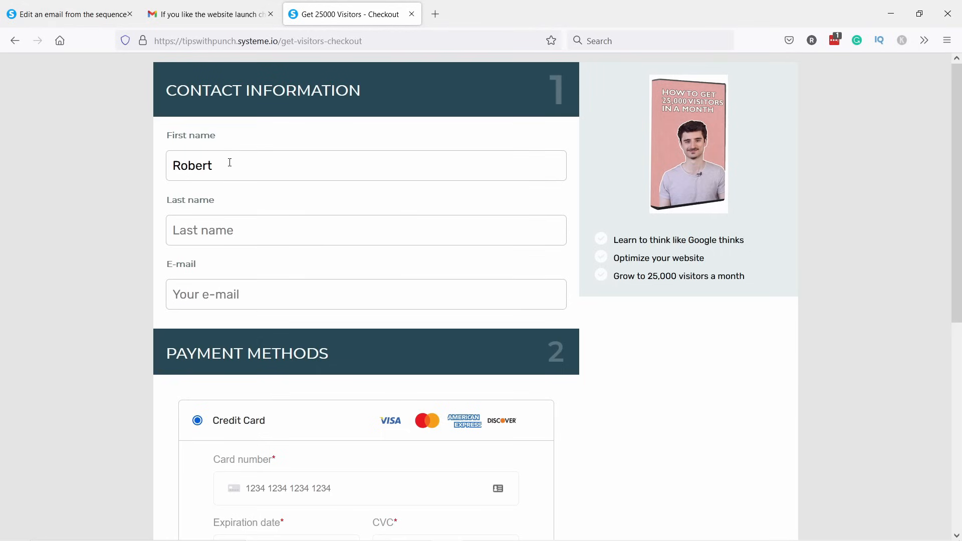
{"action": "left_click", "coordinate": [218, 287]}
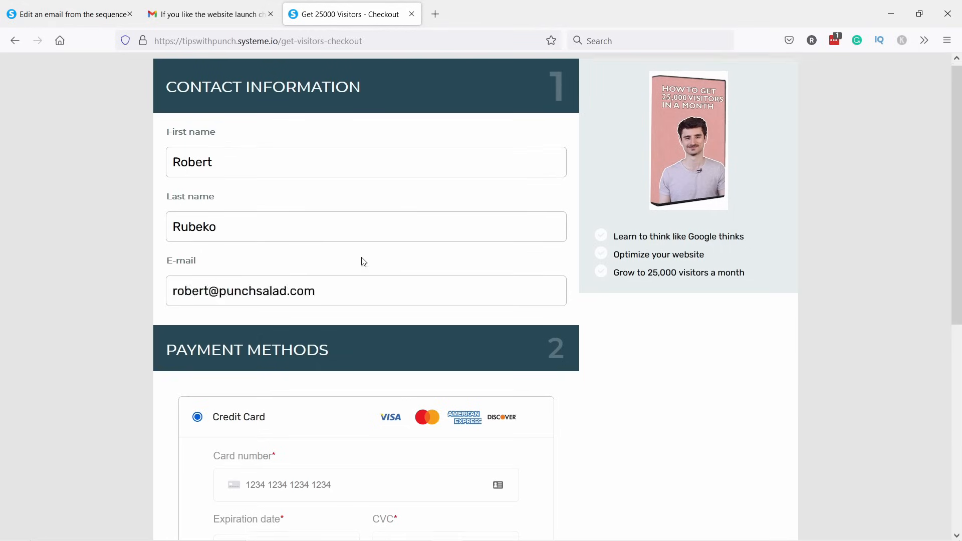
Enter the card number, expiry and CVC, then confirm the $1.00 payment.
{"action": "scroll", "coordinate": [361, 262], "scroll_direction": "down", "scroll_amount": 6}
{"action": "scroll", "coordinate": [397, 223], "scroll_direction": "up", "scroll_amount": 1}
{"action": "scroll", "coordinate": [381, 228], "scroll_direction": "down", "scroll_amount": 2}
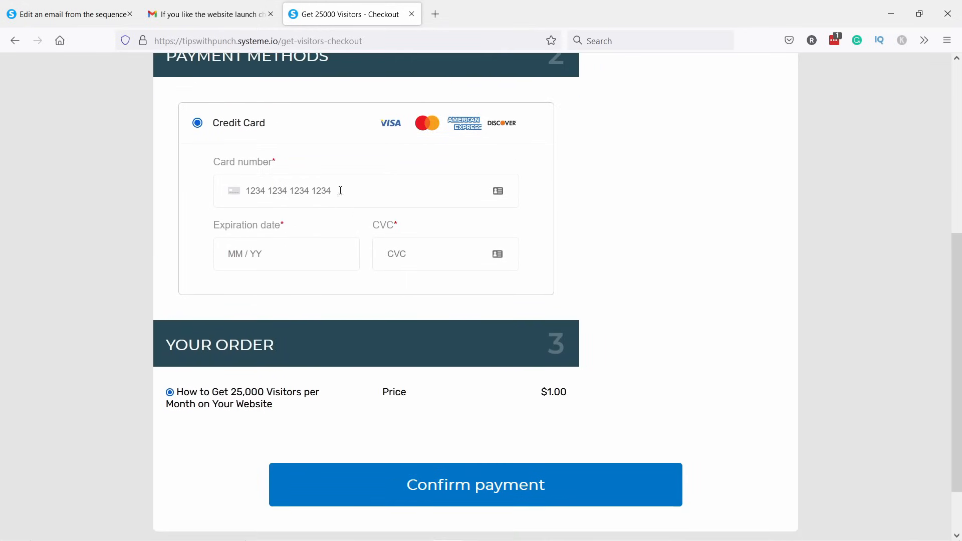
{"action": "left_click", "coordinate": [302, 190]}
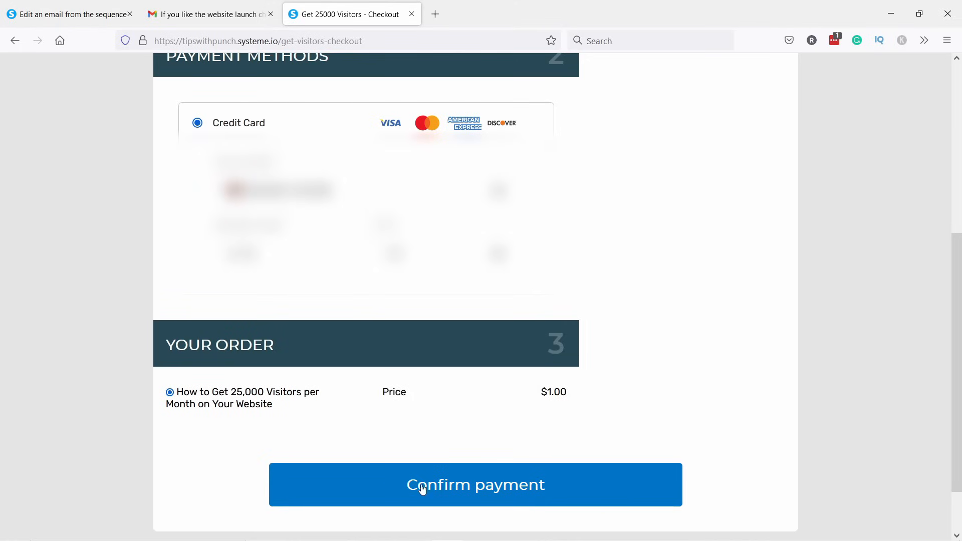
{"action": "left_click", "coordinate": [383, 484]}
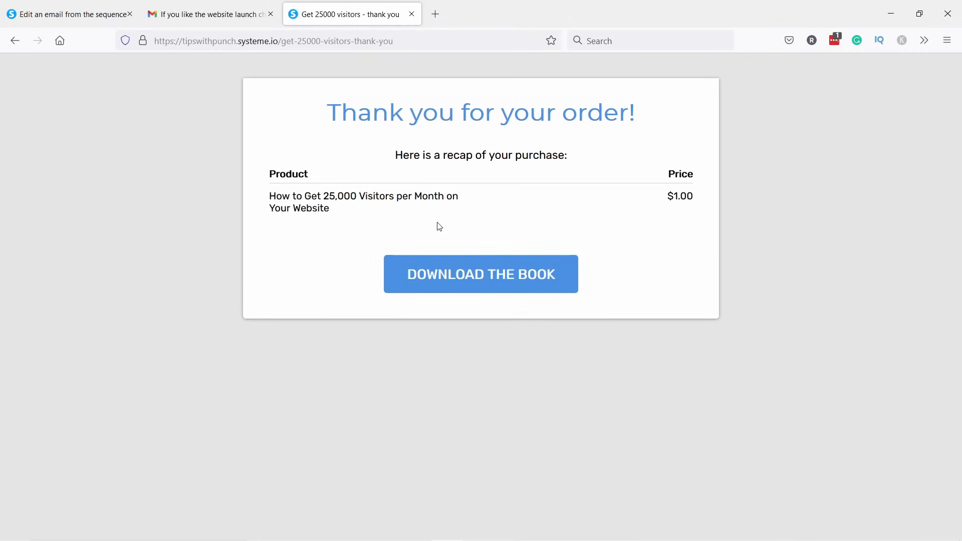
Open the purchased ebook PDF via 'Download the Book', cancel saving a copy, and switch tabs.
{"action": "left_click", "coordinate": [464, 280]}
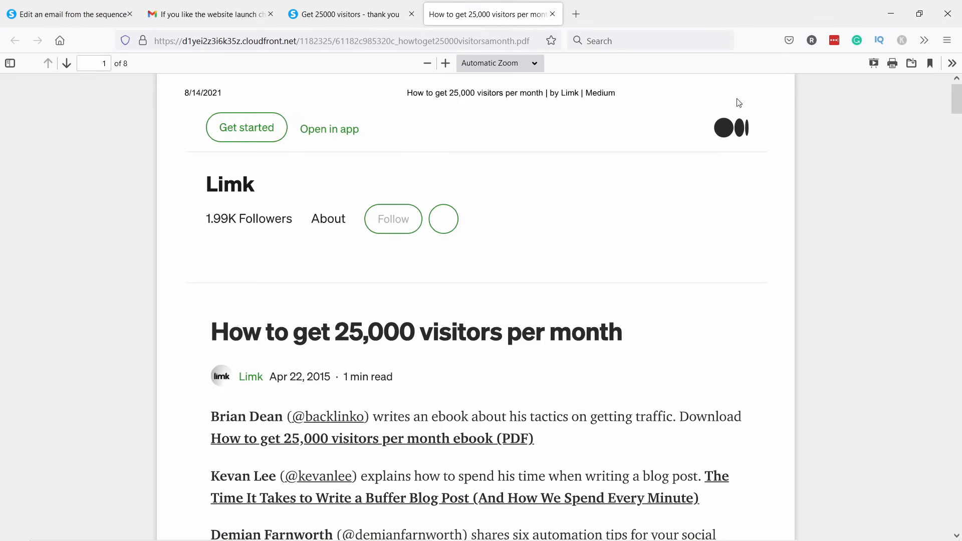
{"action": "left_click", "coordinate": [909, 68]}
{"action": "left_click", "coordinate": [783, 217]}
{"action": "left_click", "coordinate": [360, 20]}
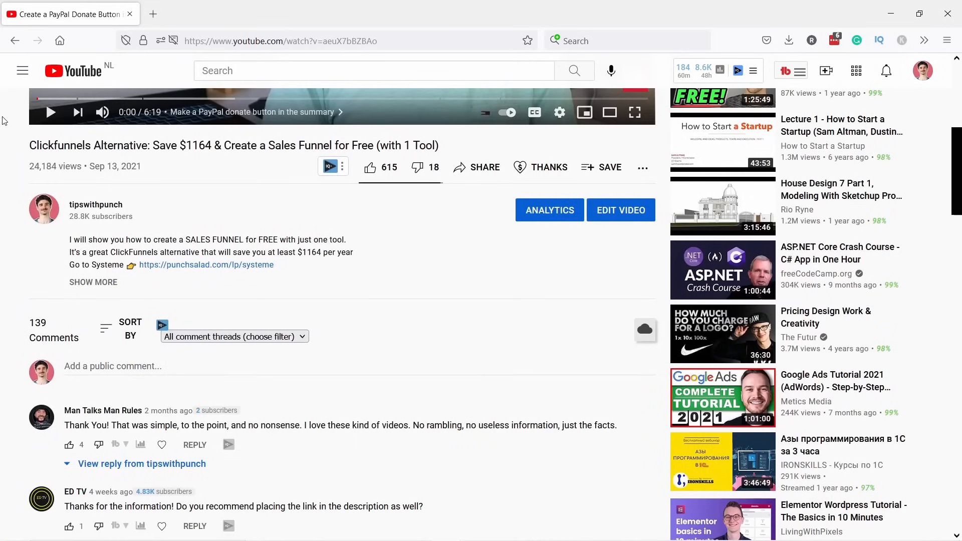
Follow the systeme link in the YouTube video description to the Systeme.io homepage.
{"action": "left_click", "coordinate": [205, 265]}
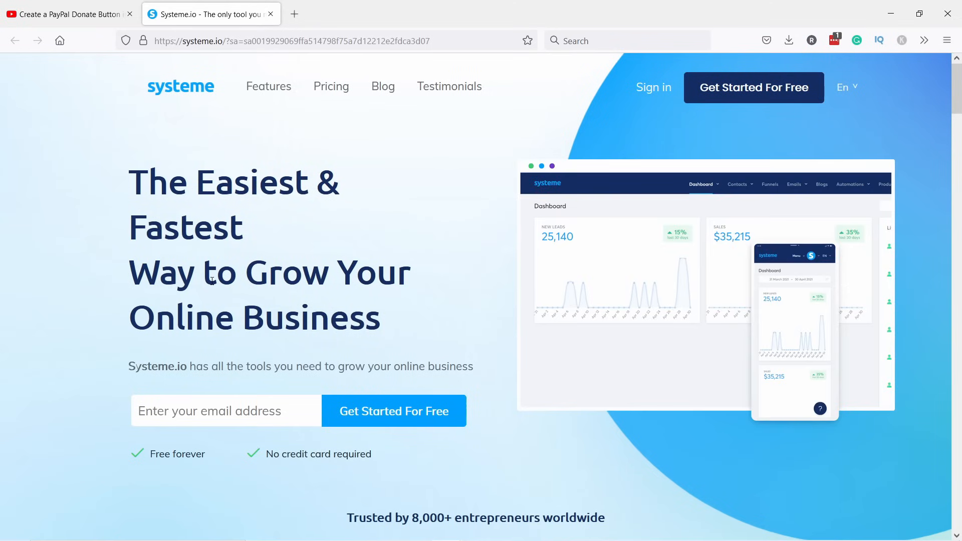